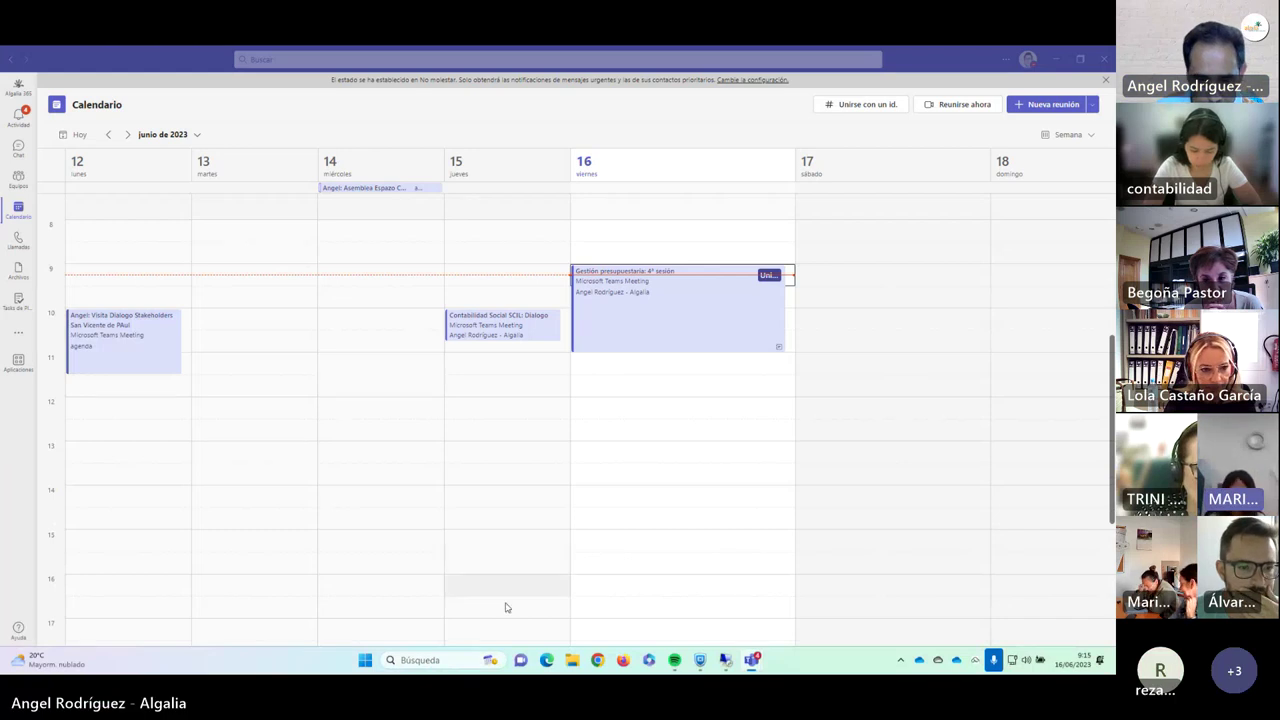
Switch to the remote desktop session and sign in with the account password.
left_click(727, 661)
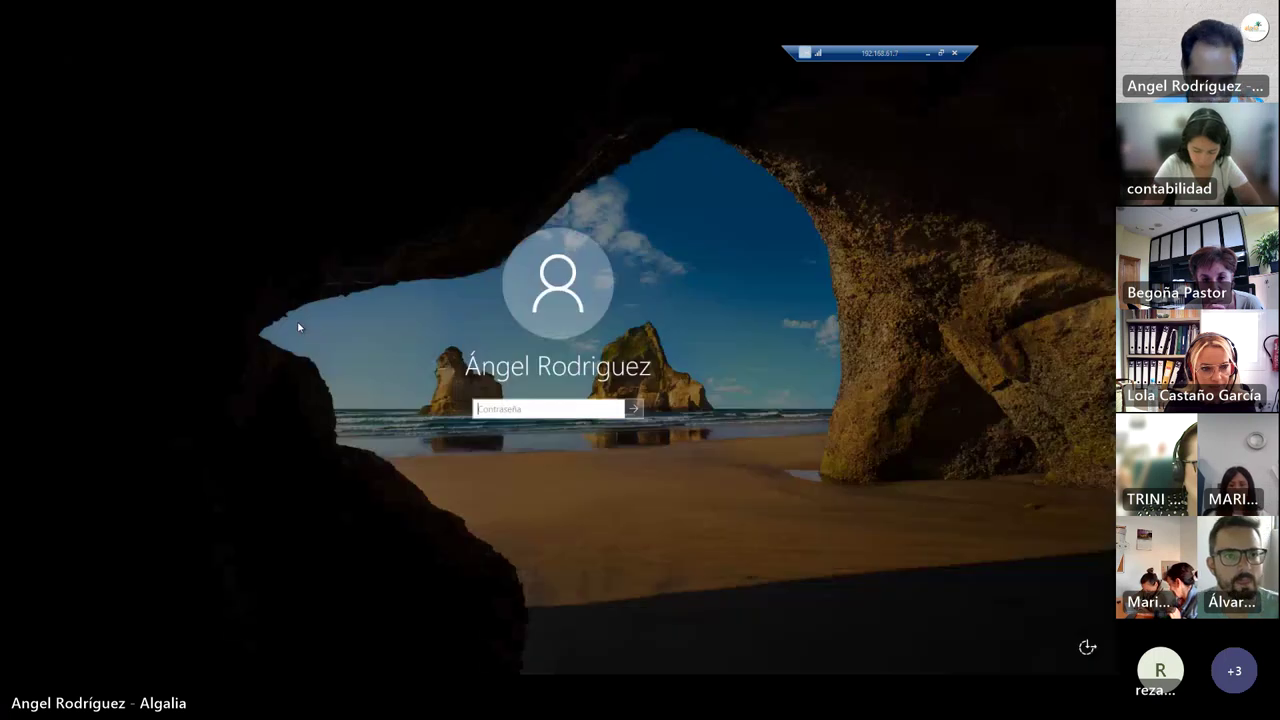
type("•••")
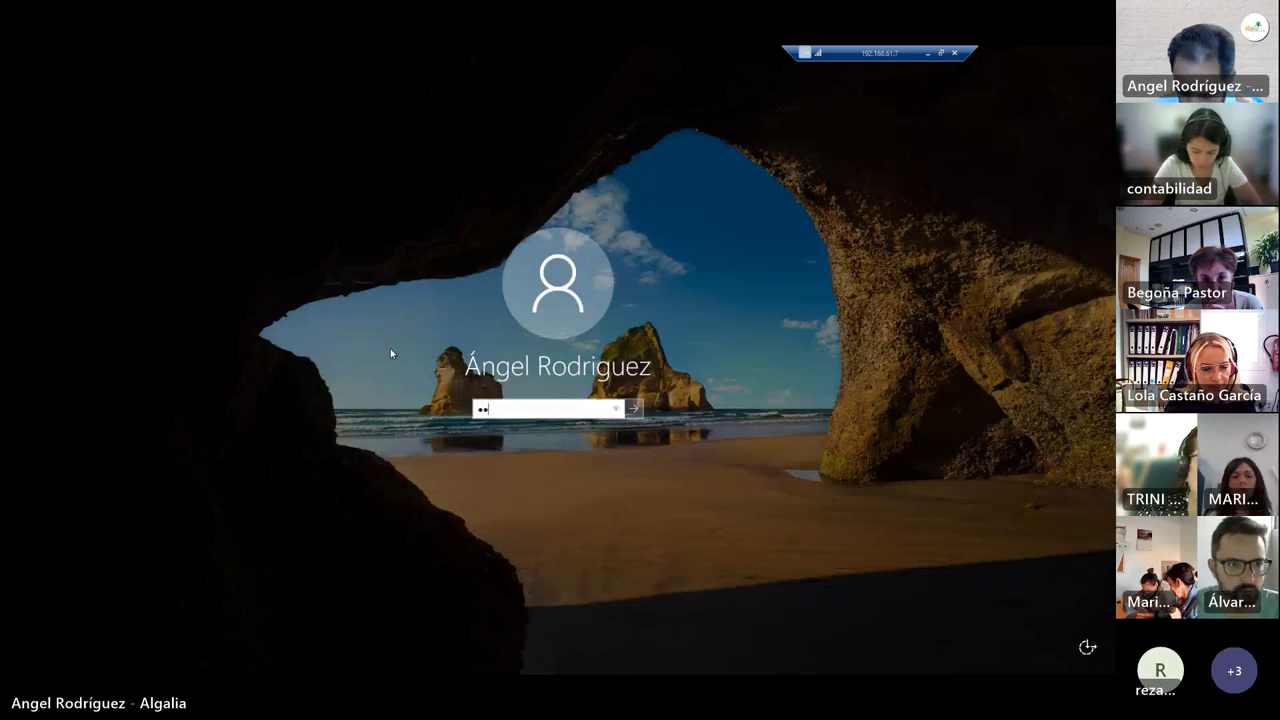
type("•••••")
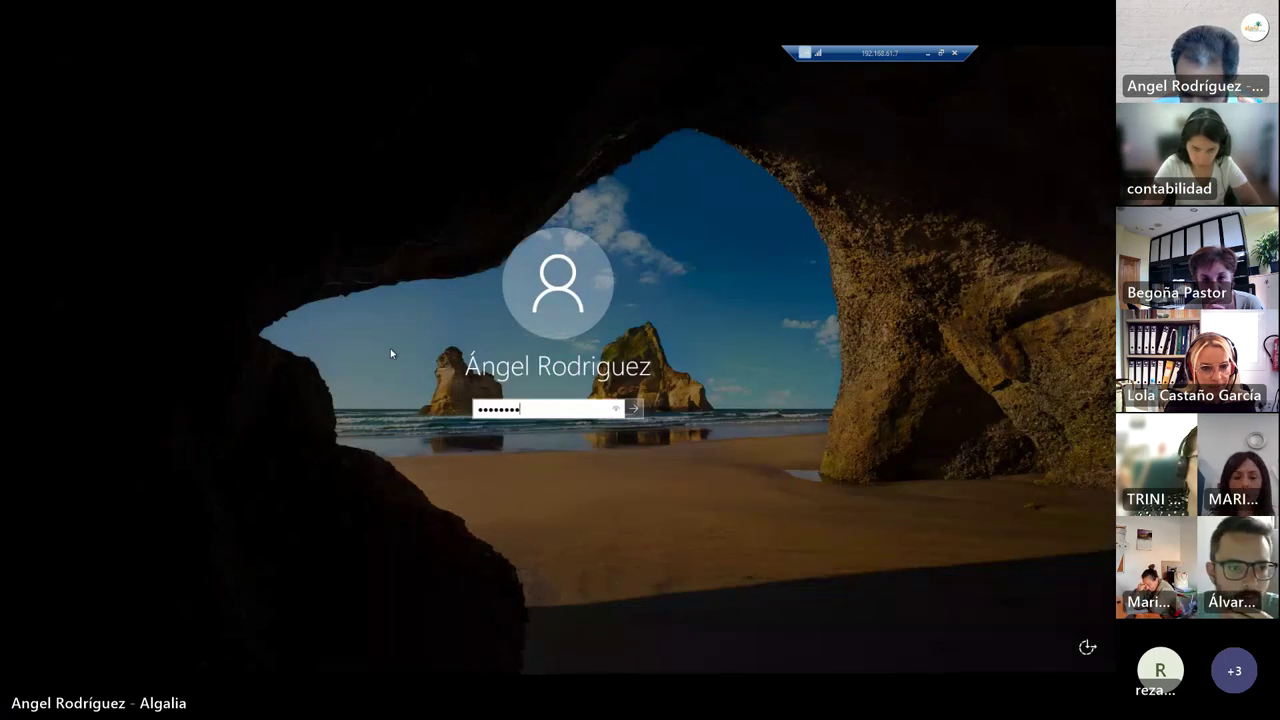
key("Return")
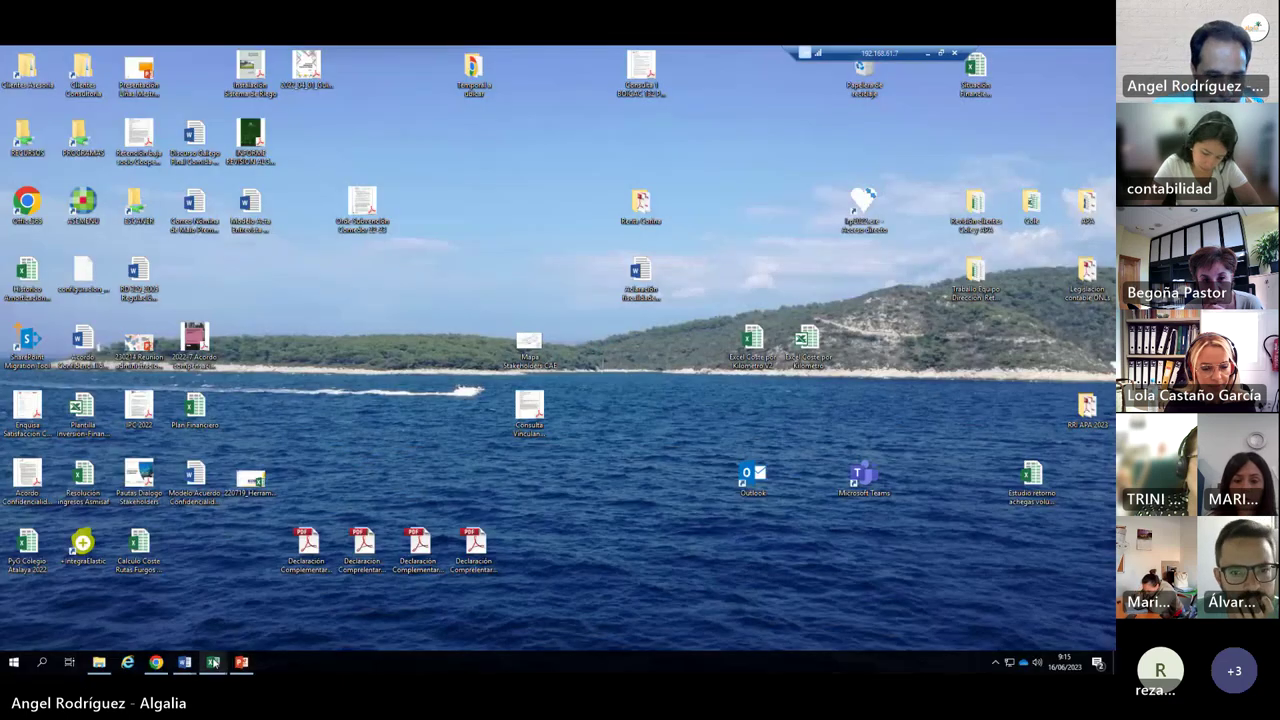
Bring the Resolución Ejercicio Gestión Presupuestaria workbook to the front and check its Amort-Sub K sheet and the earlier sheets in the list.
mouse_move(213, 662)
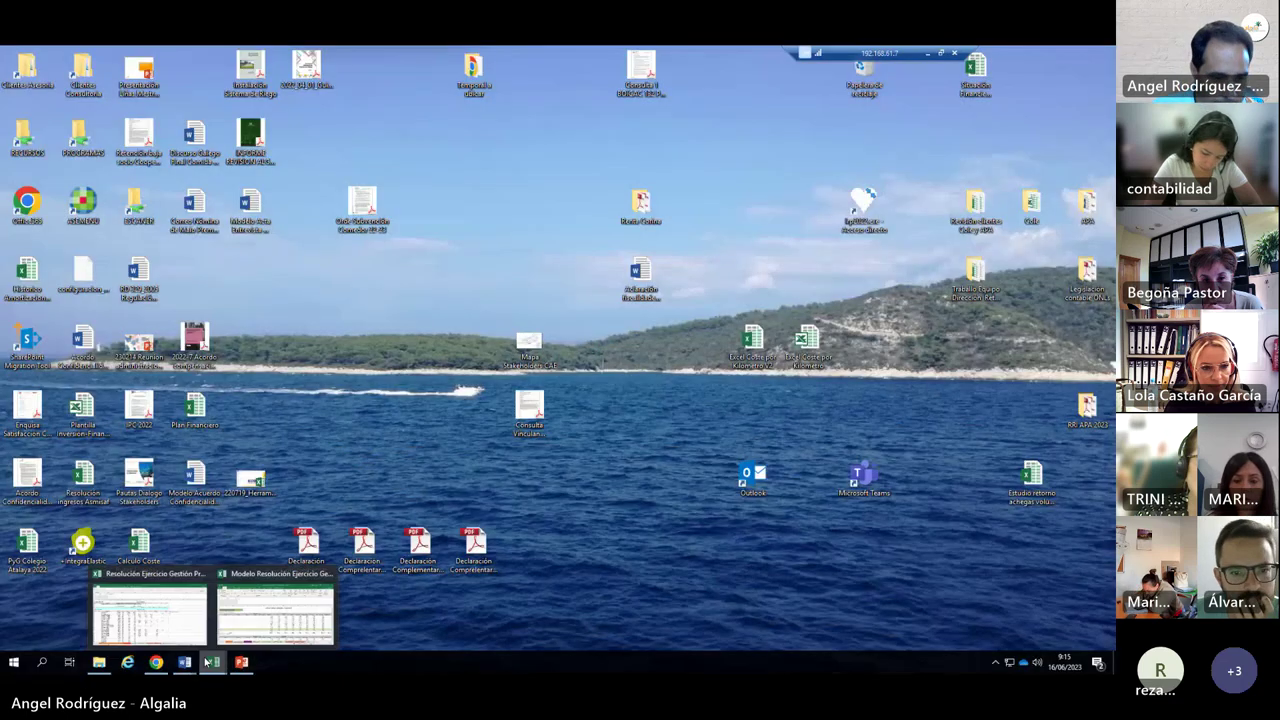
left_click(148, 610)
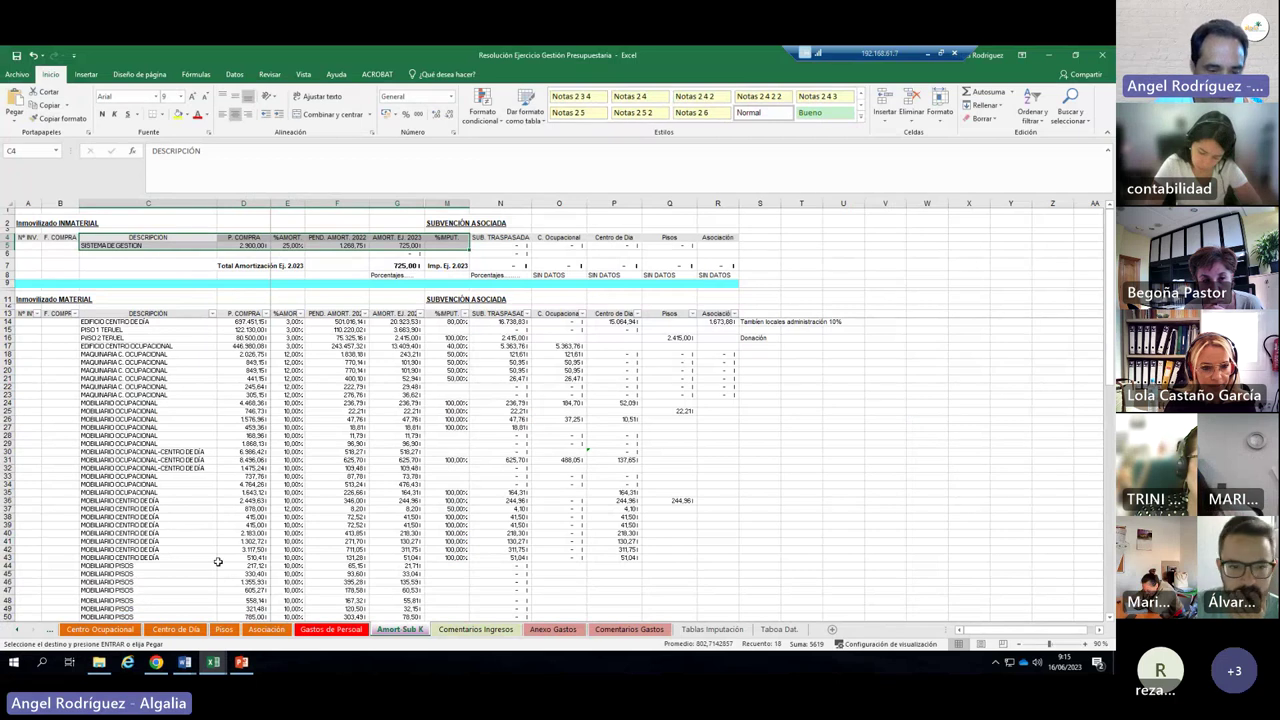
mouse_move(268, 655)
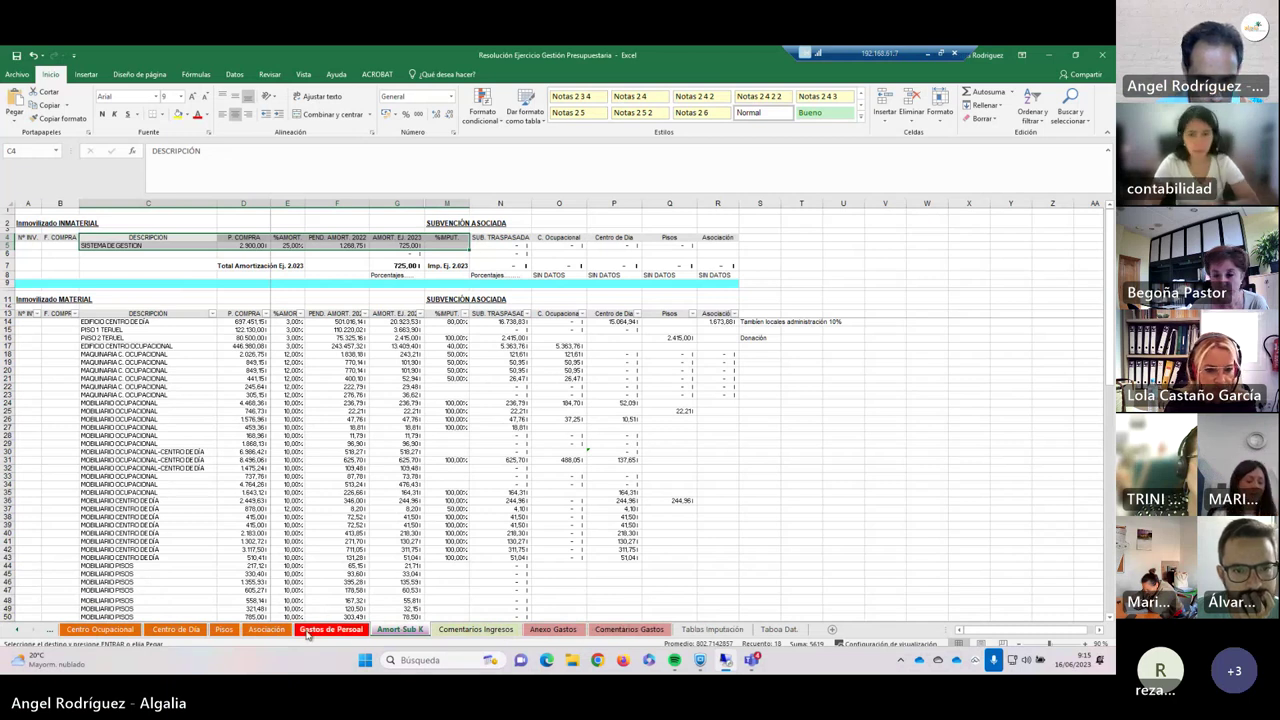
left_click(15, 630)
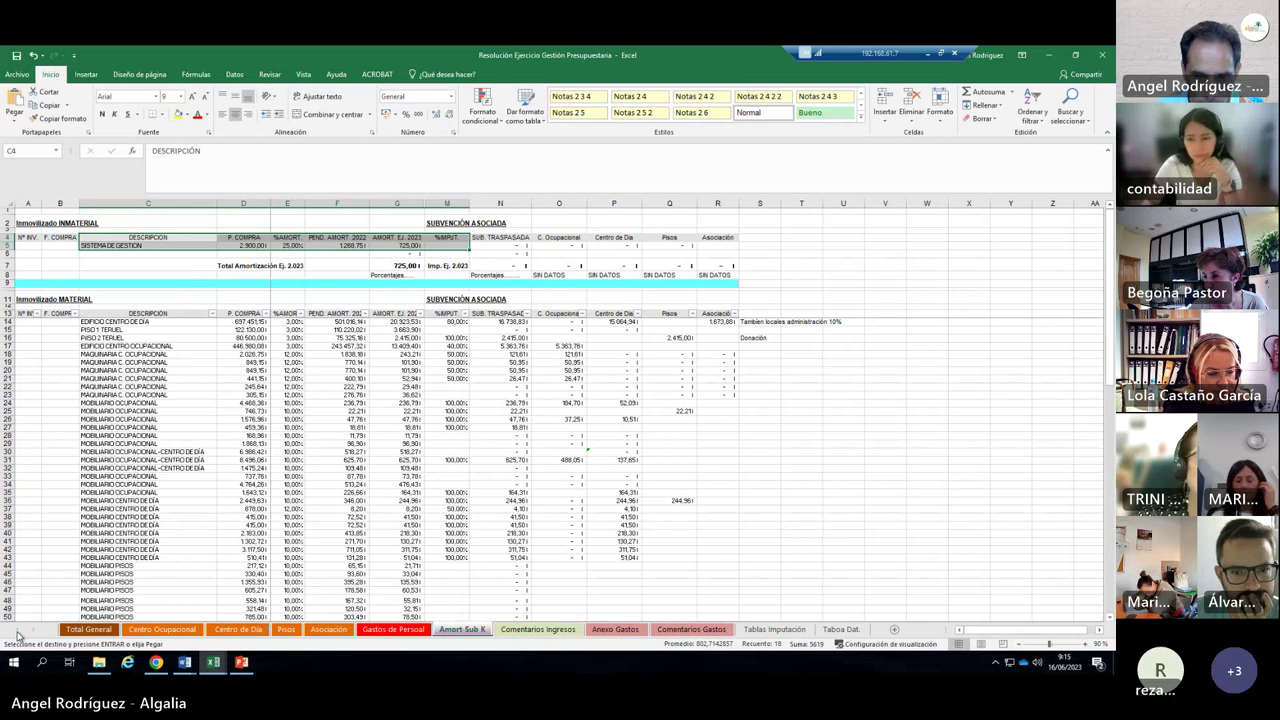
left_click(535, 567)
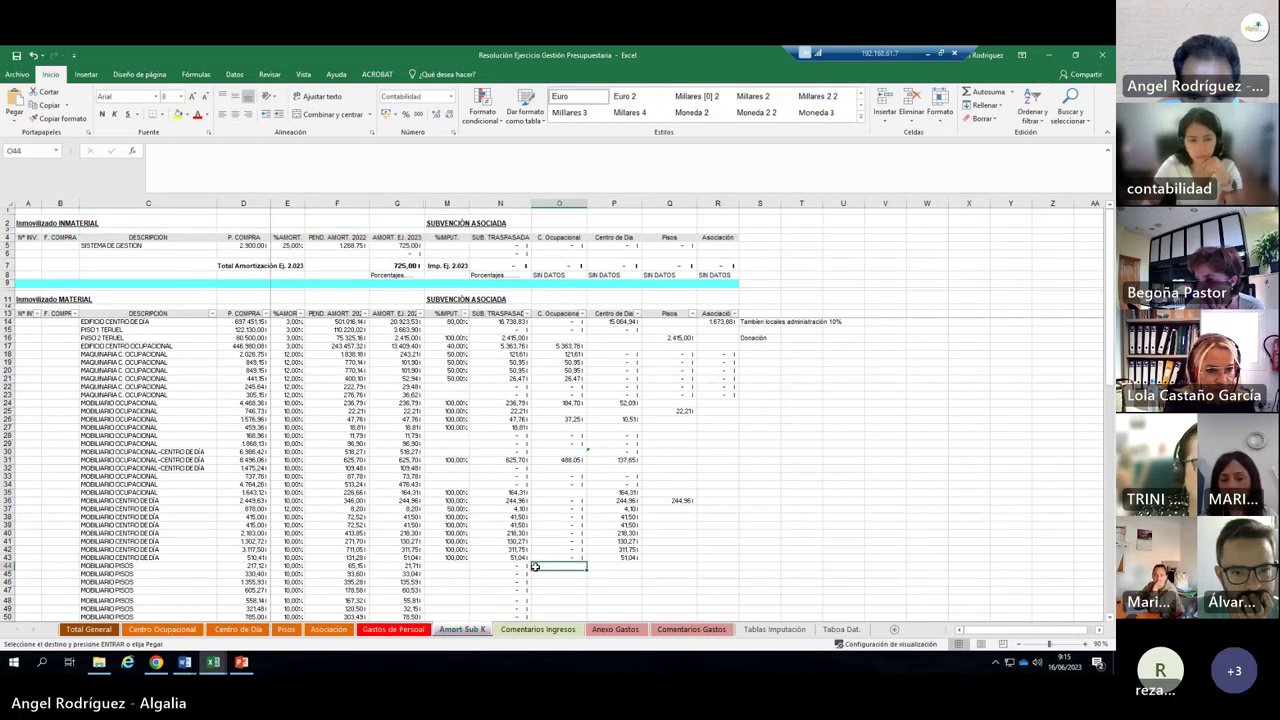
Undo all the recent edits on the Amort-Sub K and Gastos de Persoal sheets.
left_click(545, 630)
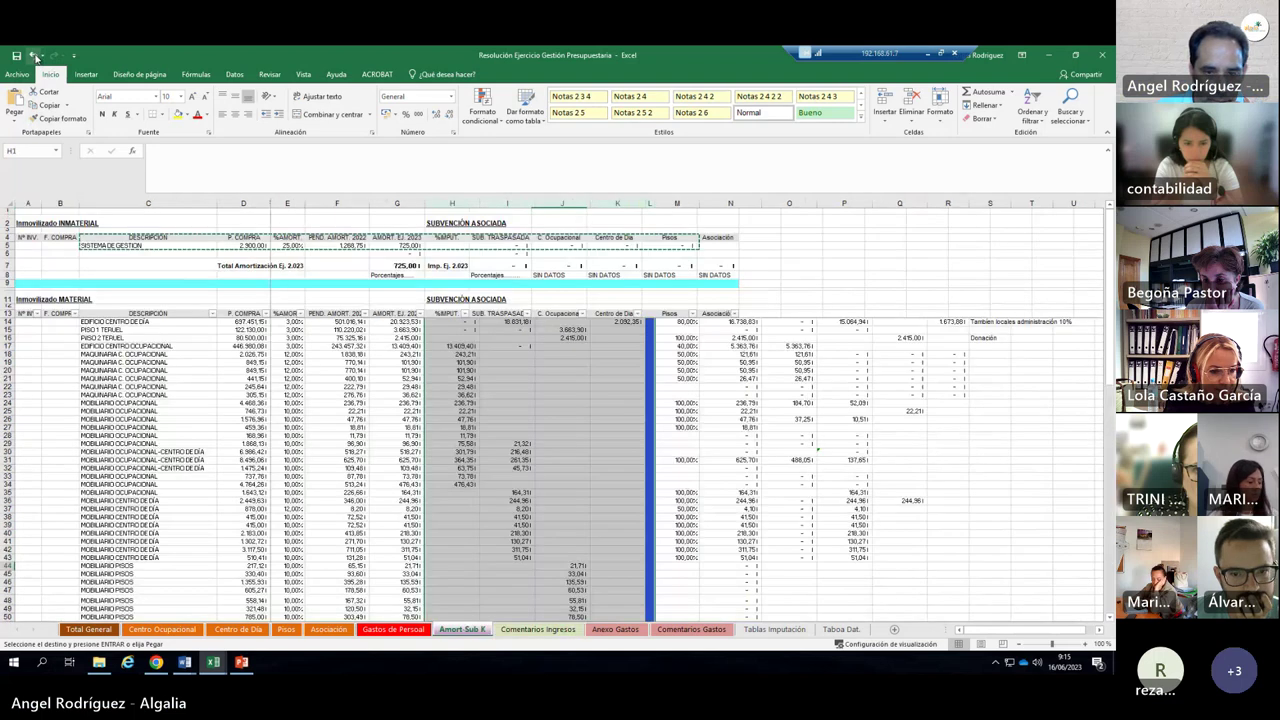
key("ctrl+Page_Up")
key("ctrl+Page_Up")
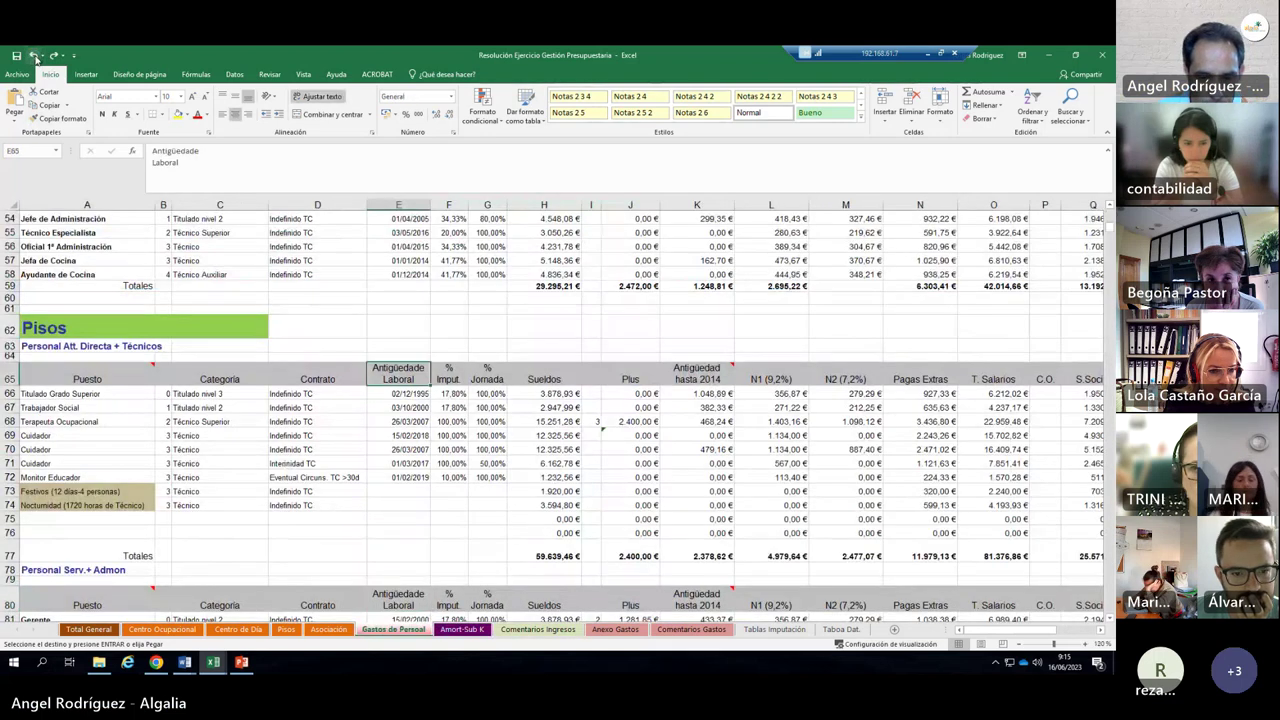
left_click(35, 56)
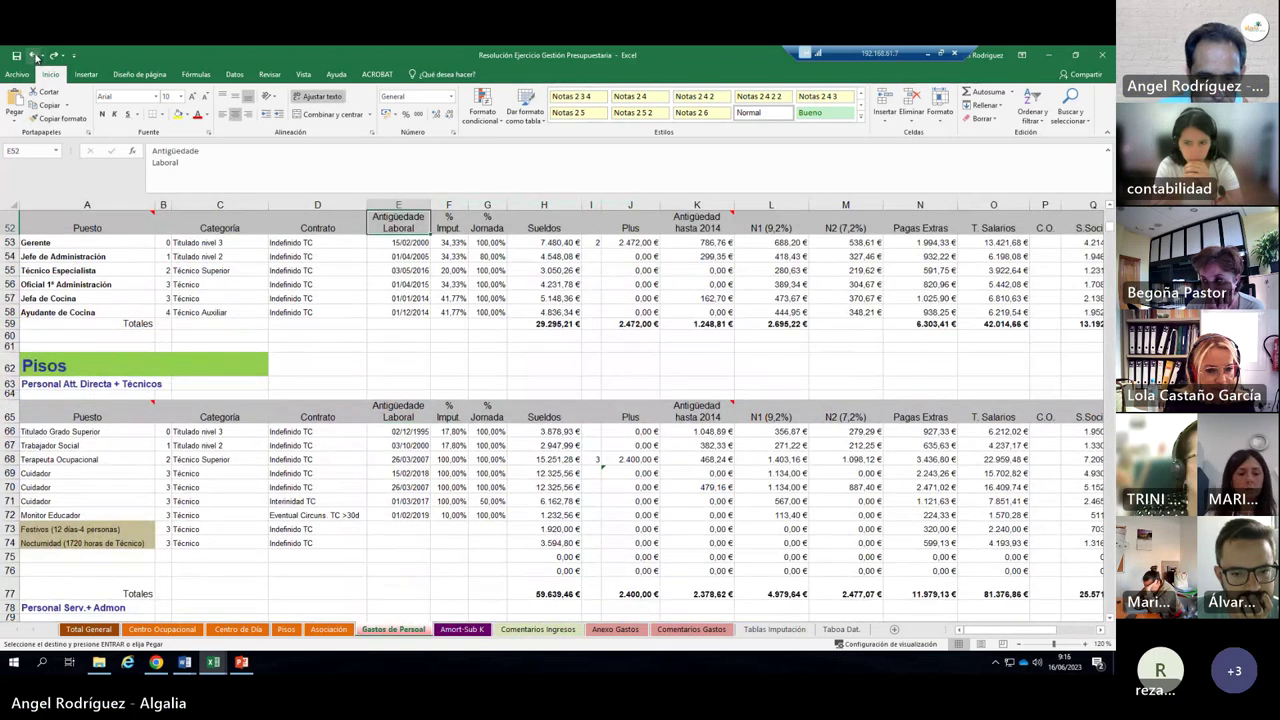
left_click(35, 56)
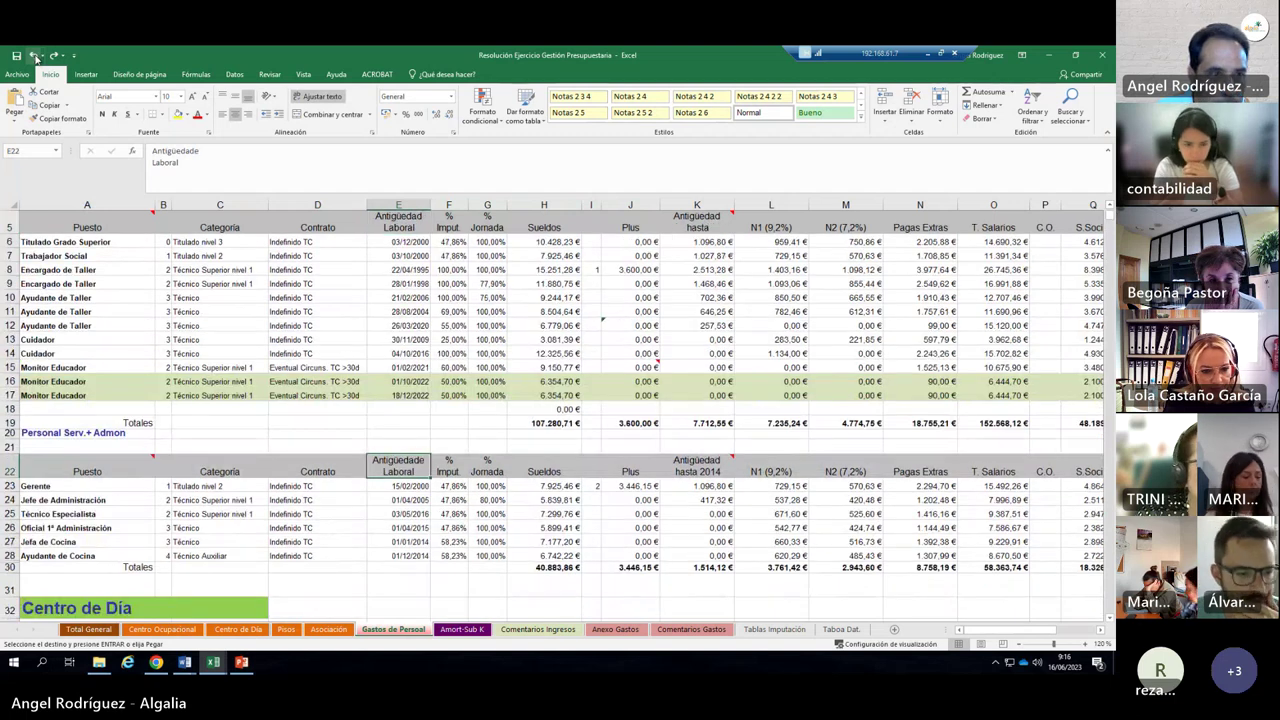
left_click(35, 56)
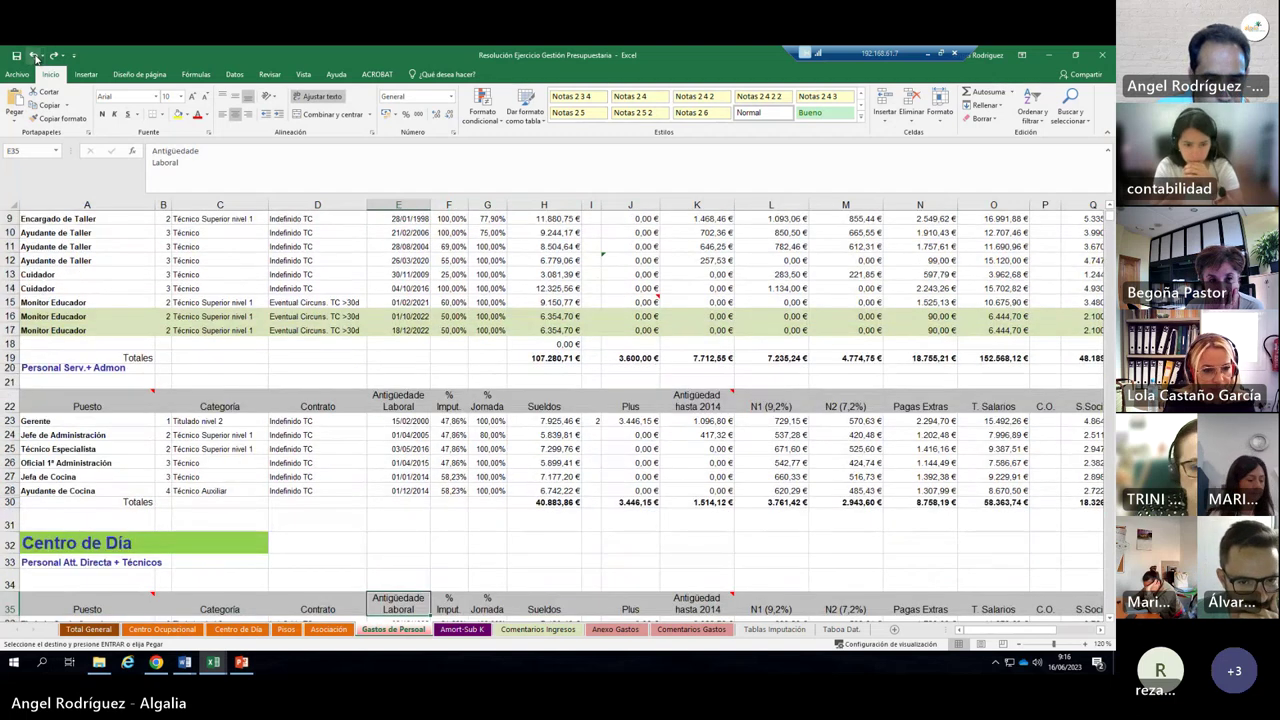
left_click(35, 56)
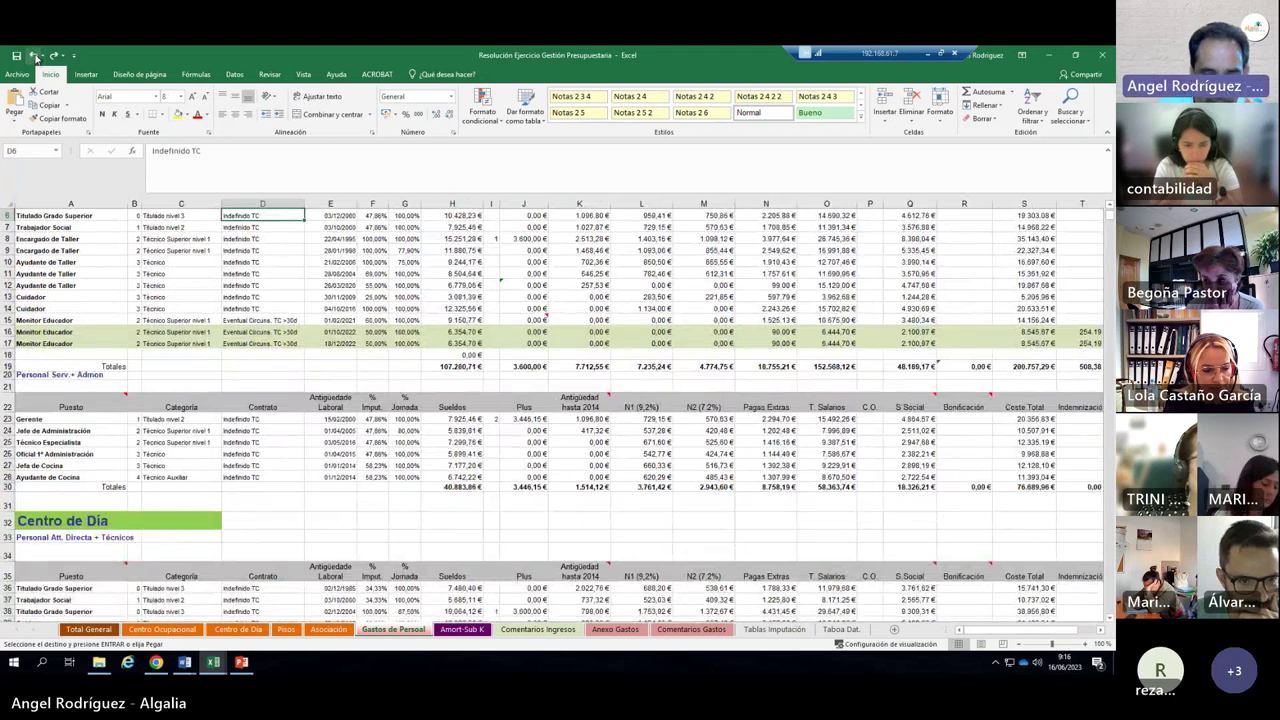
left_click(35, 56)
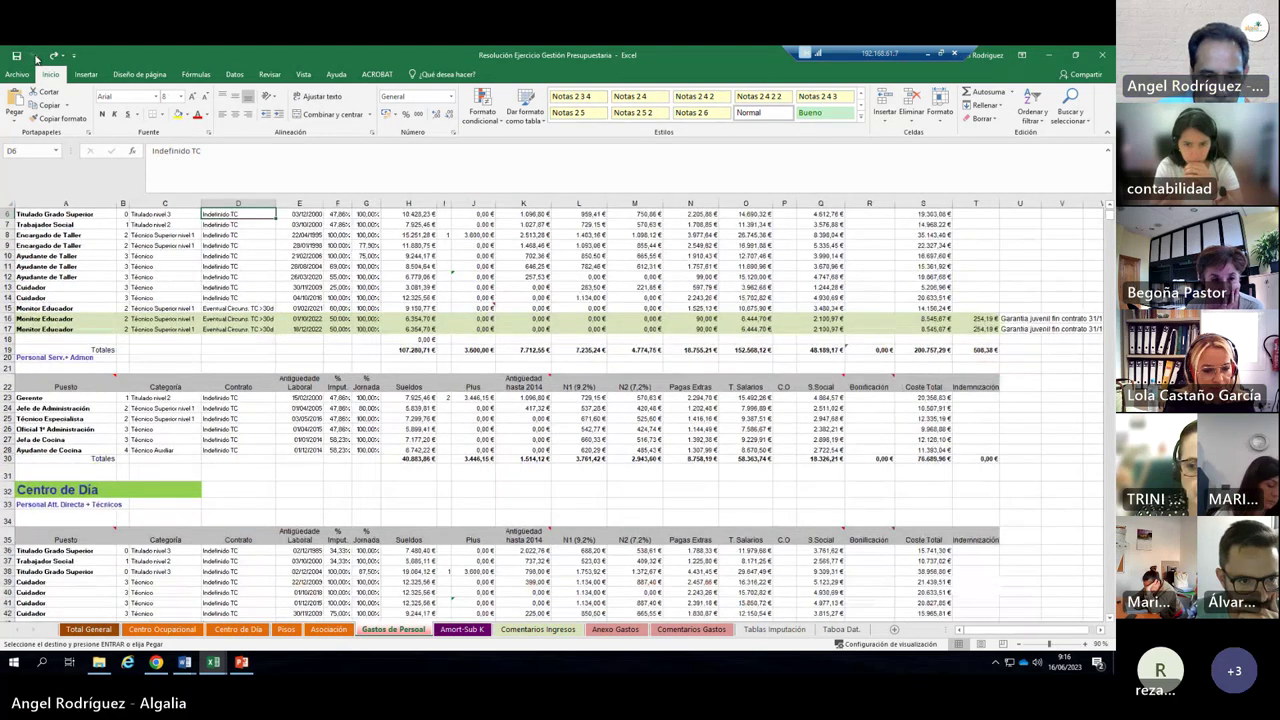
Close the workbook without saving and reopen Resolución Ejercicio Gestión Presupuestaria from the Caso Práctico folder, maximized and without updating its links.
left_click(1102, 55)
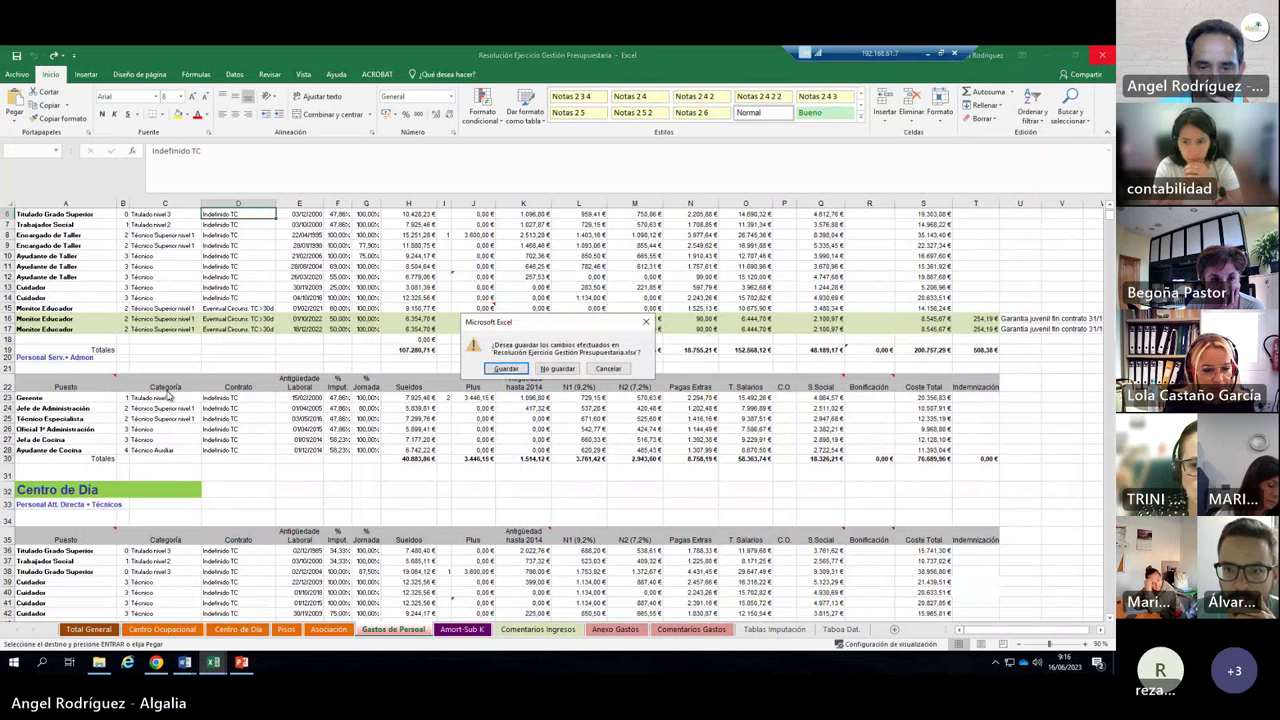
left_click(566, 364)
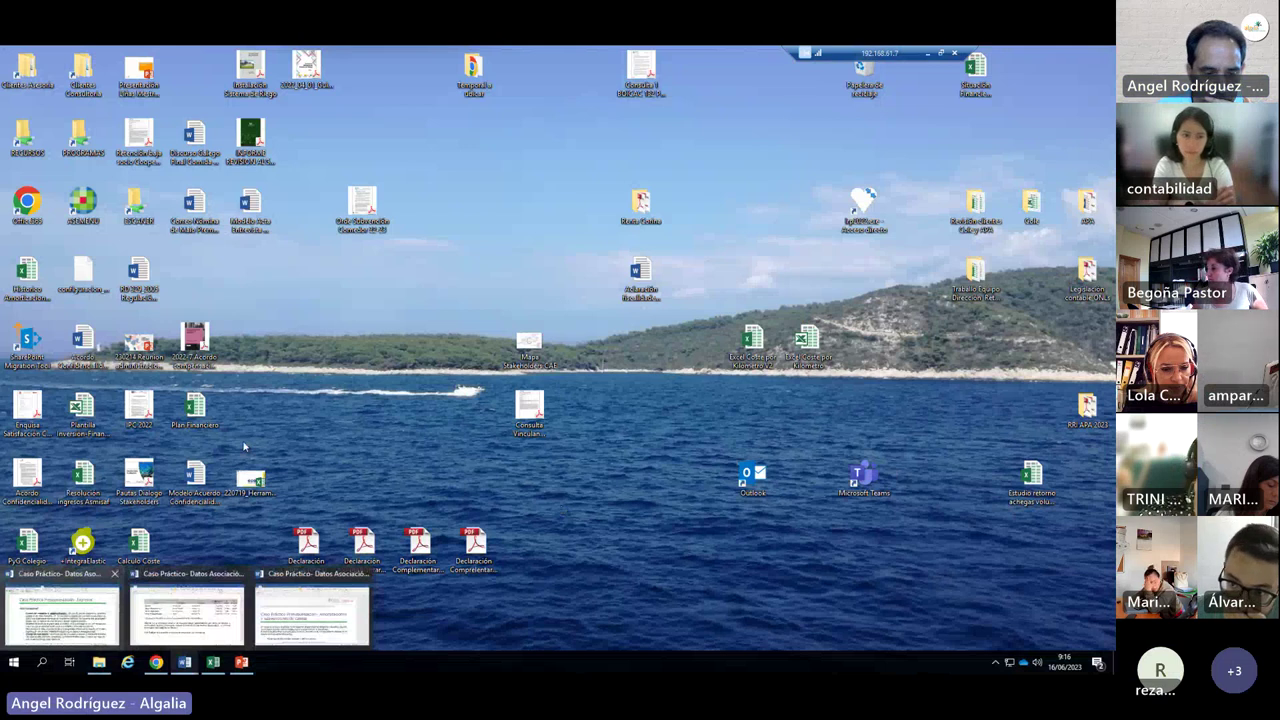
left_click(99, 662)
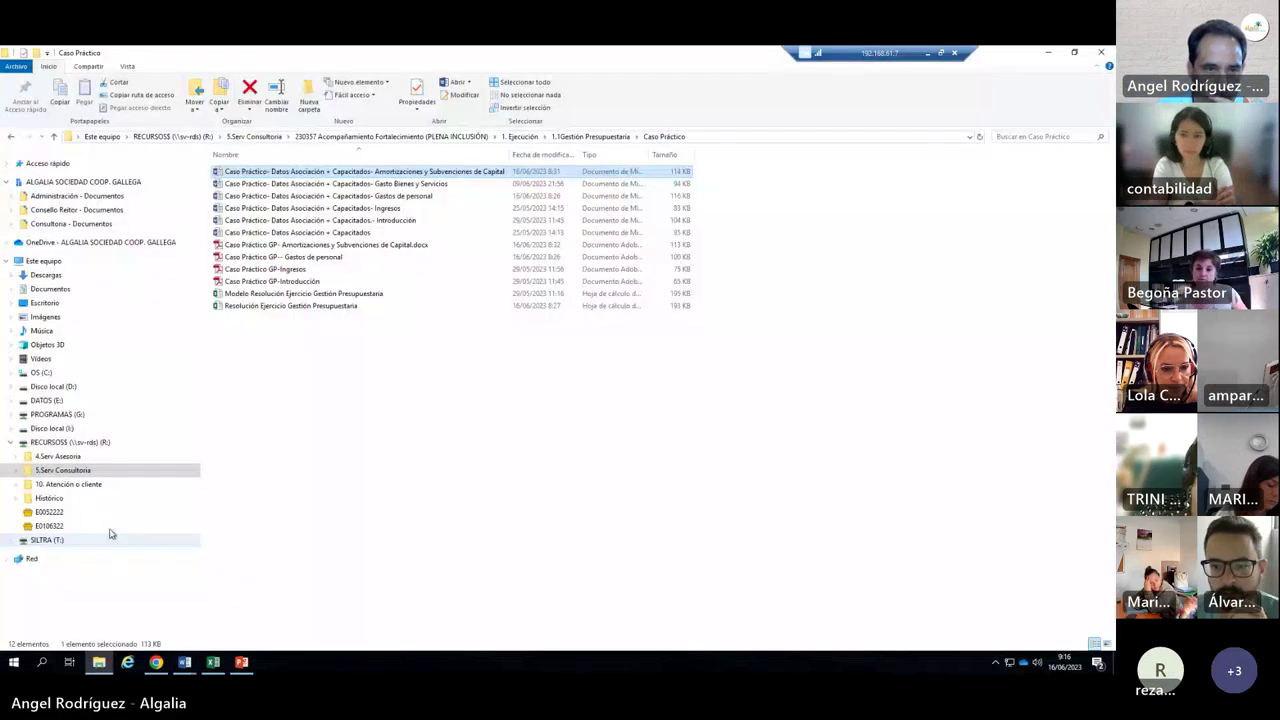
double_click(278, 309)
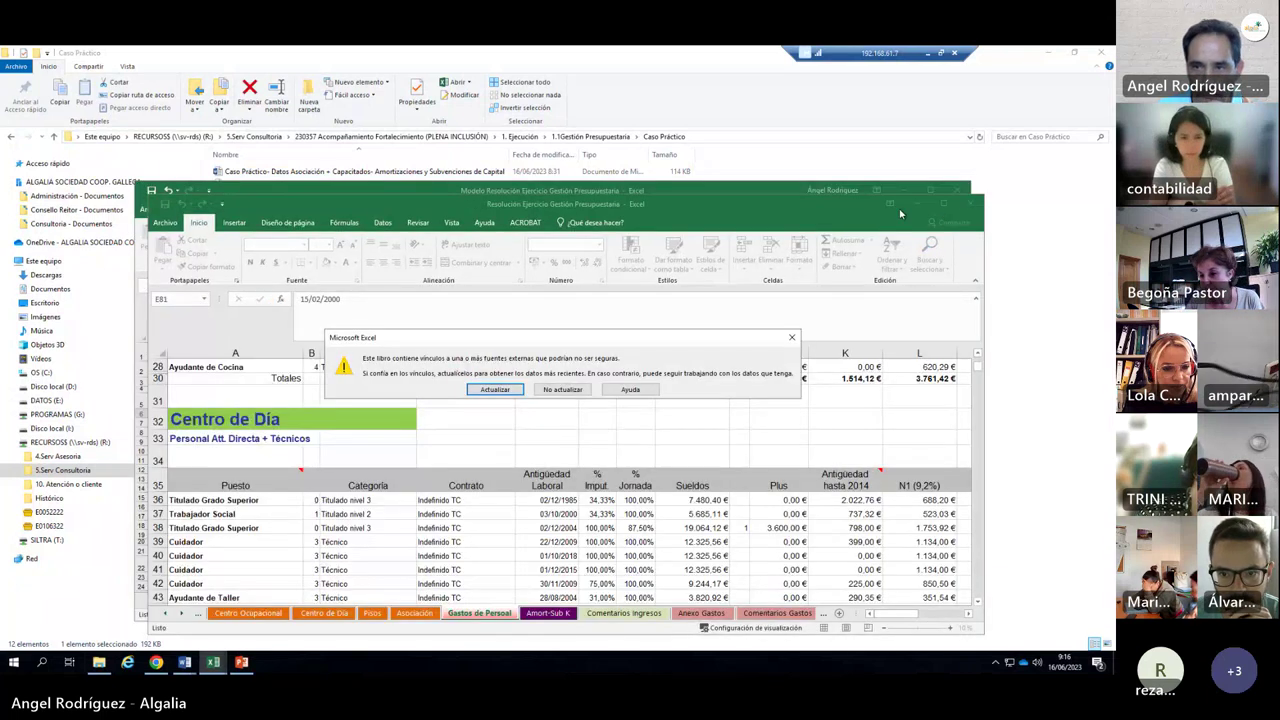
left_click(570, 390)
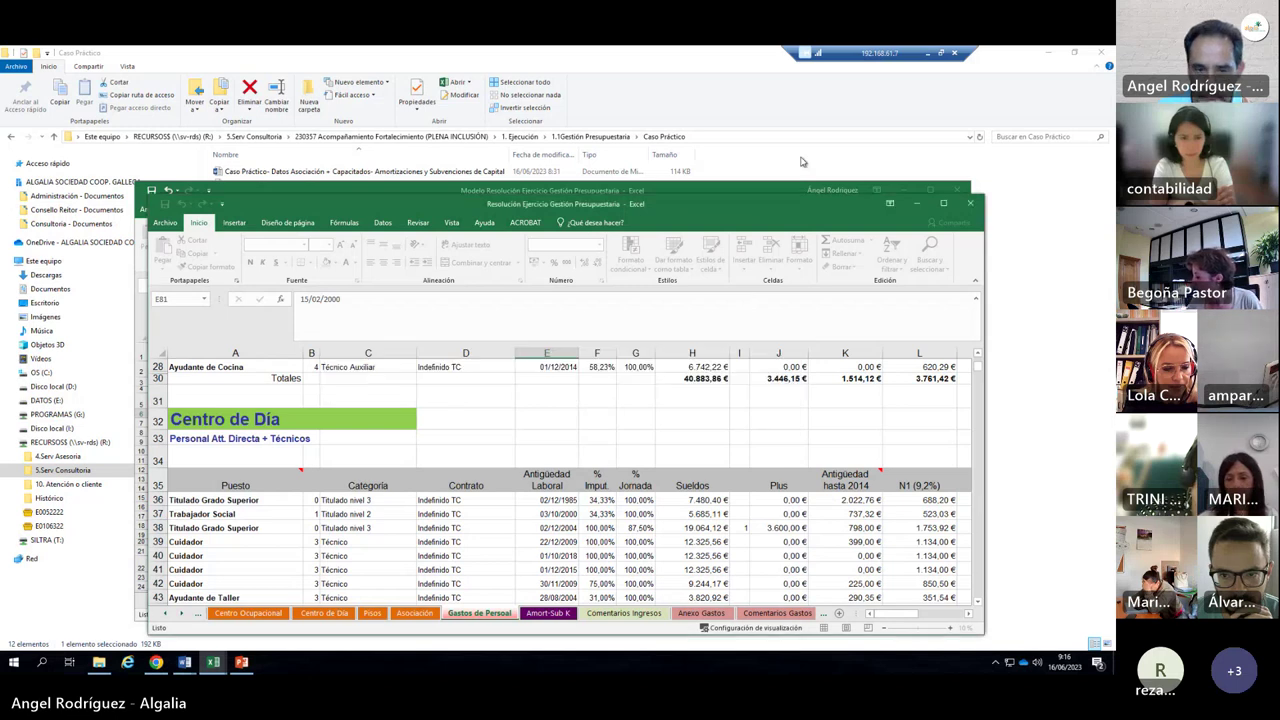
left_click(943, 204)
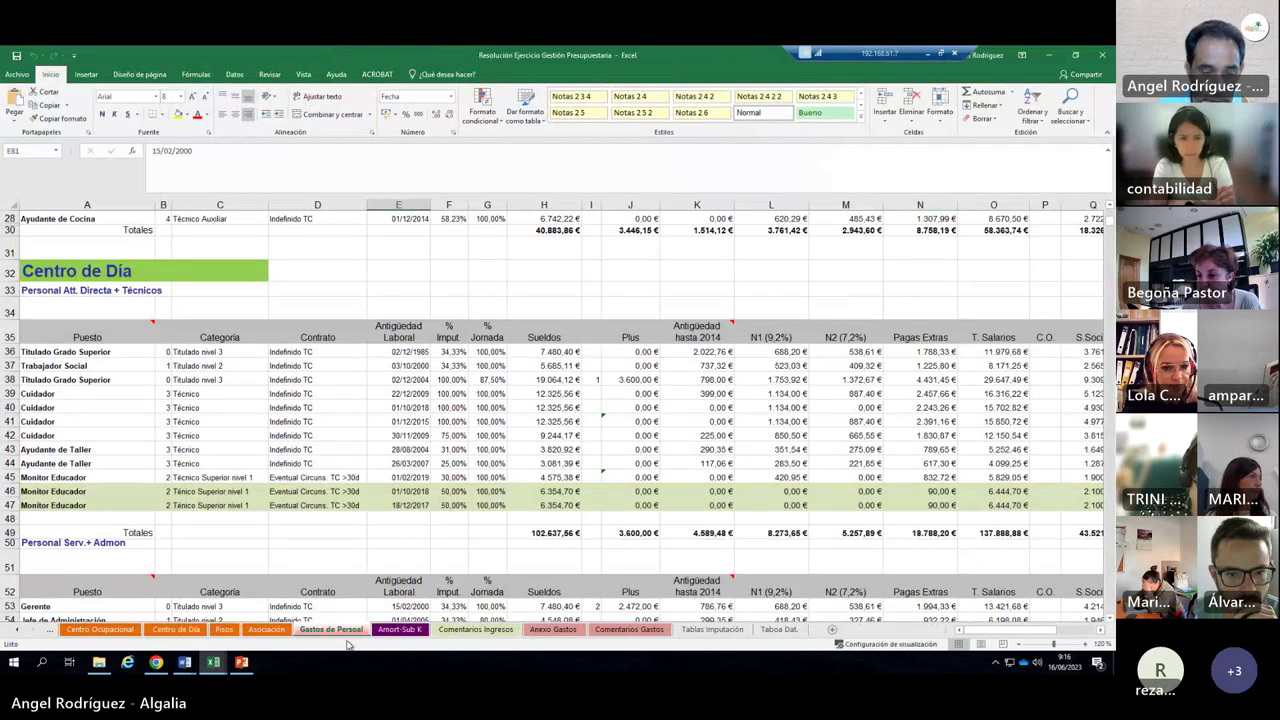
left_click(436, 262)
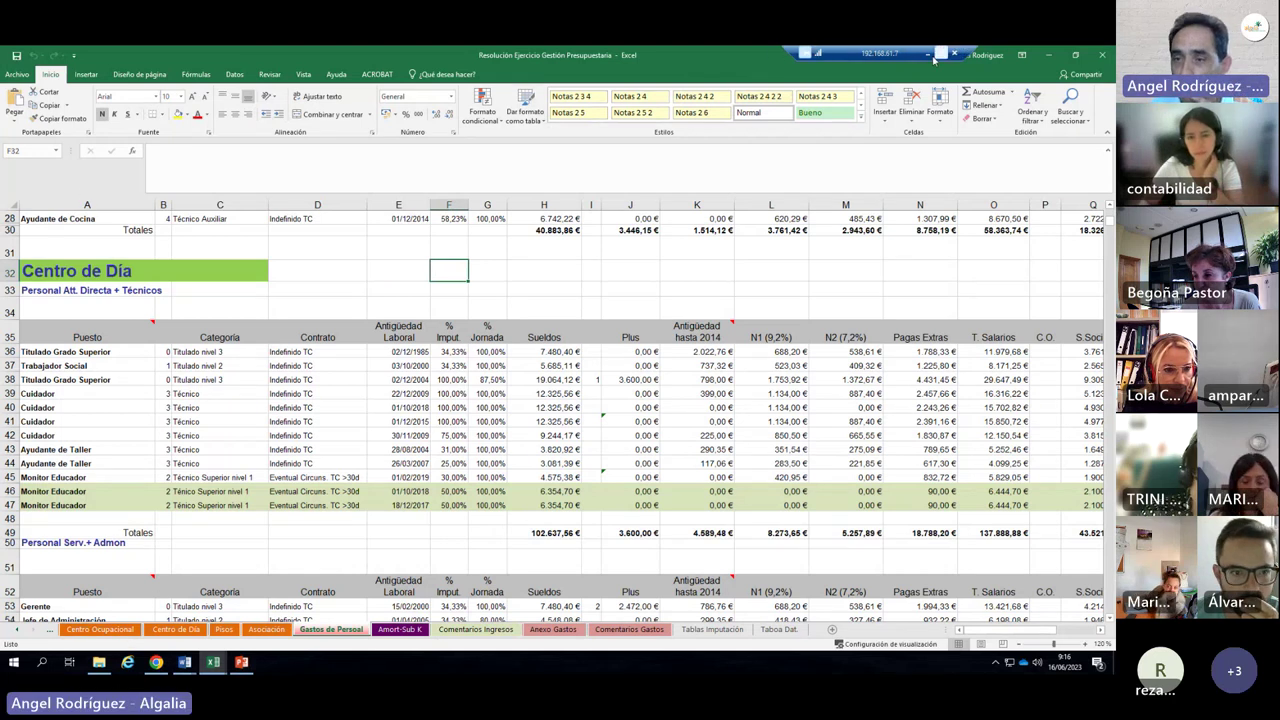
Minimize both budget workbooks and the Caso Práctico folder window to reach the desktop.
mouse_move(241, 662)
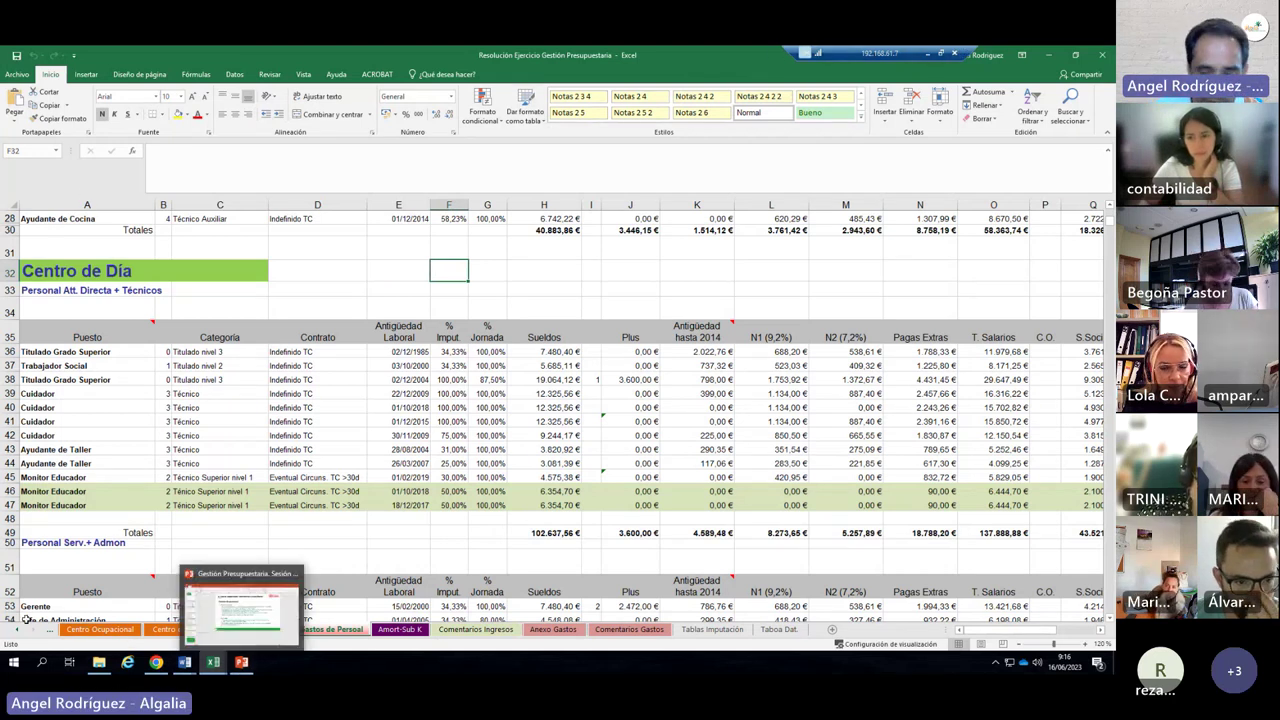
key("F2")
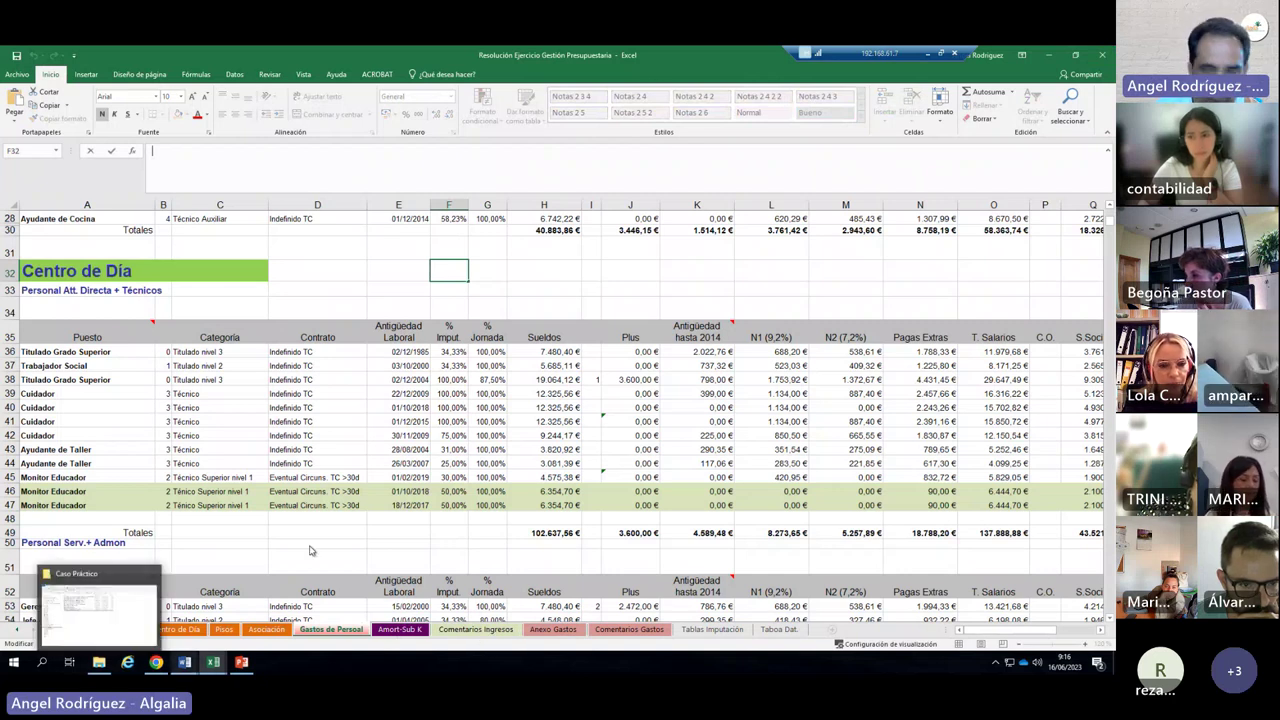
left_click(1047, 58)
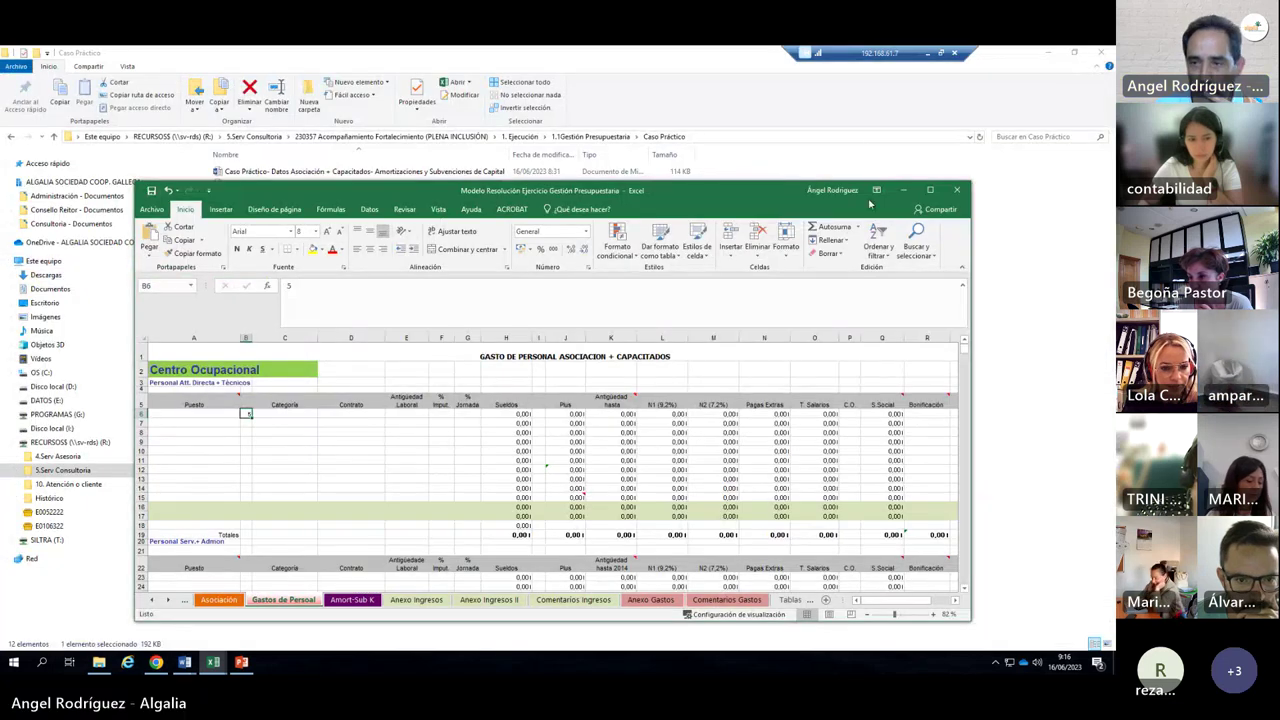
left_click(906, 190)
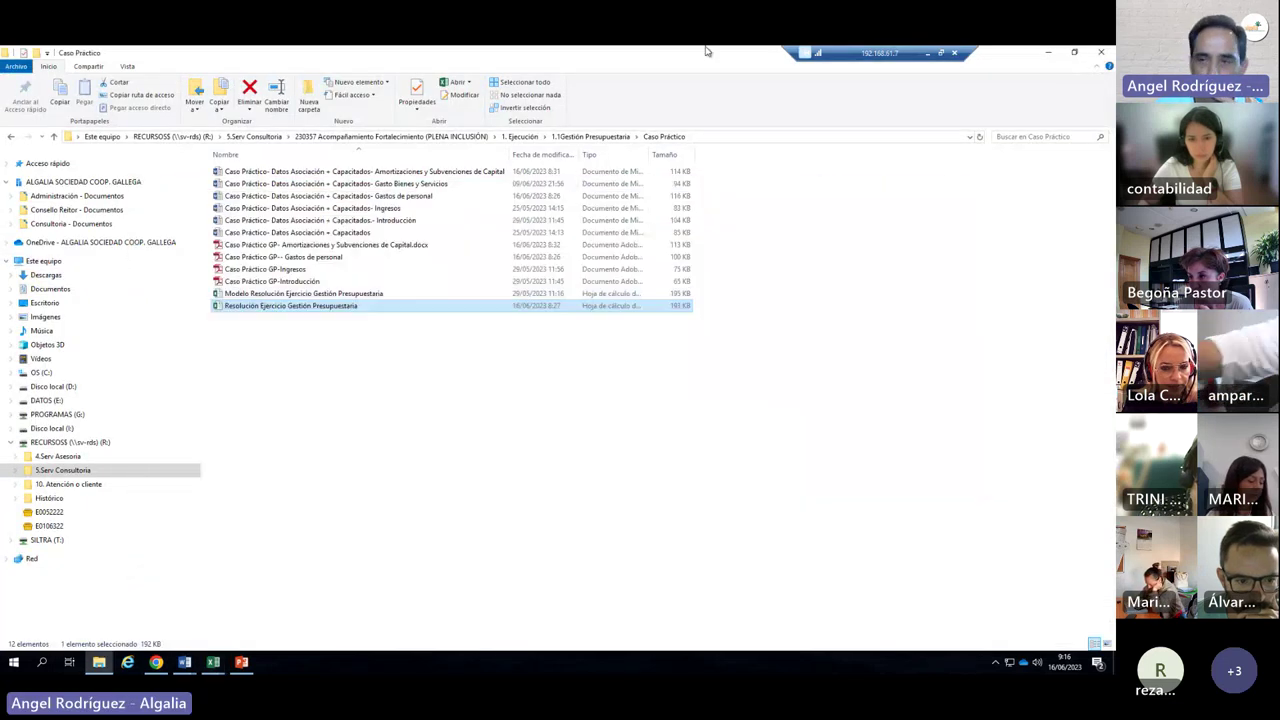
left_click(1047, 58)
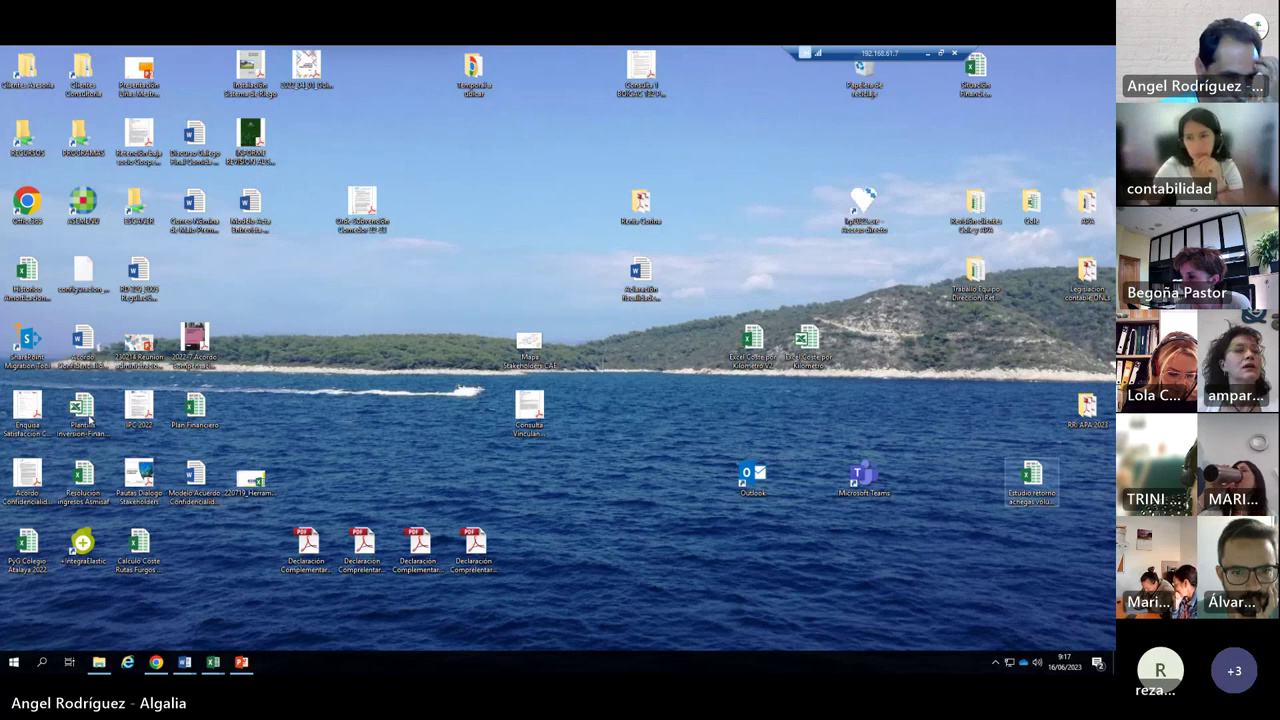
Open the Resolución ingresos Asmisaf workbook from the desktop and maximize it on the Anexo Ingresos sheet.
double_click(83, 478)
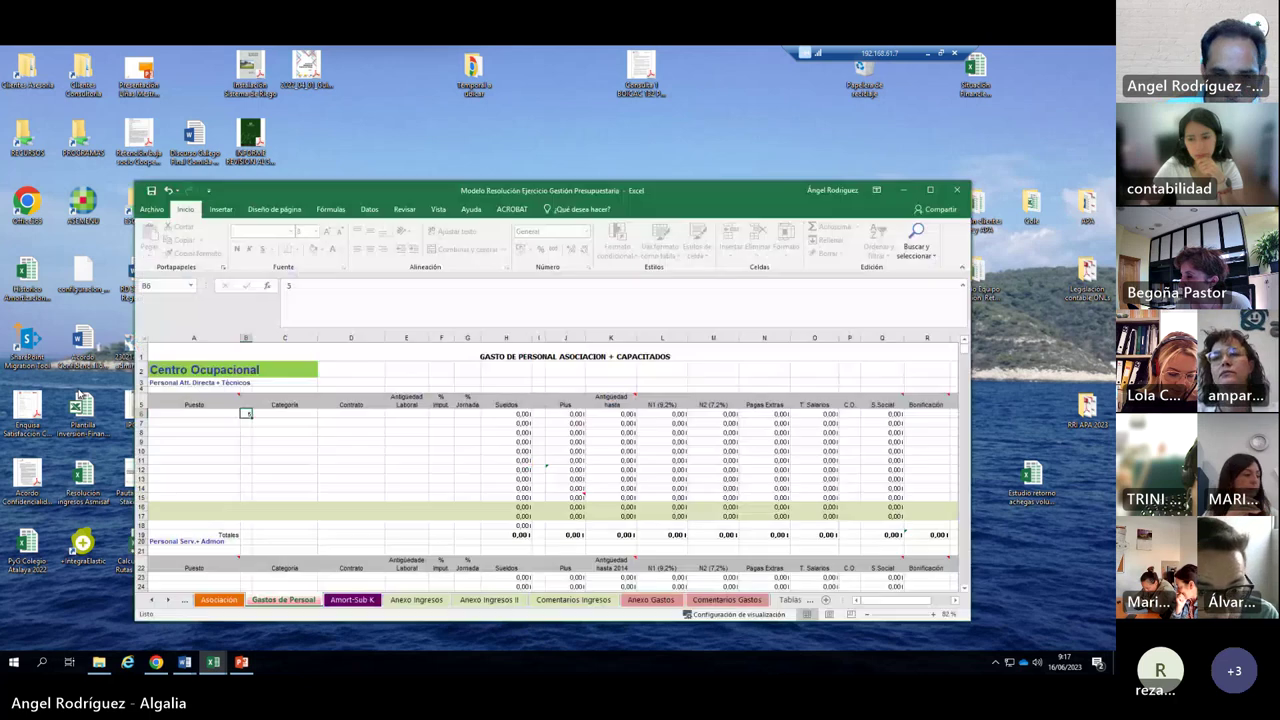
left_click(942, 204)
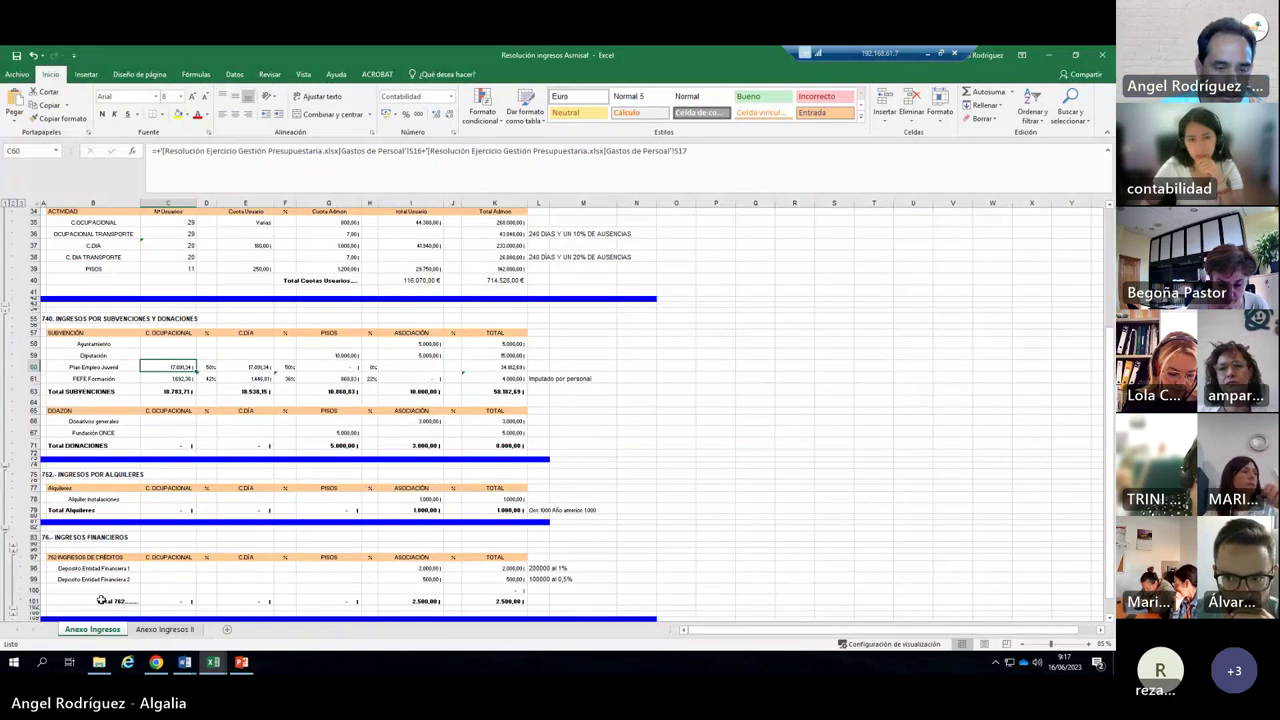
left_click(239, 574)
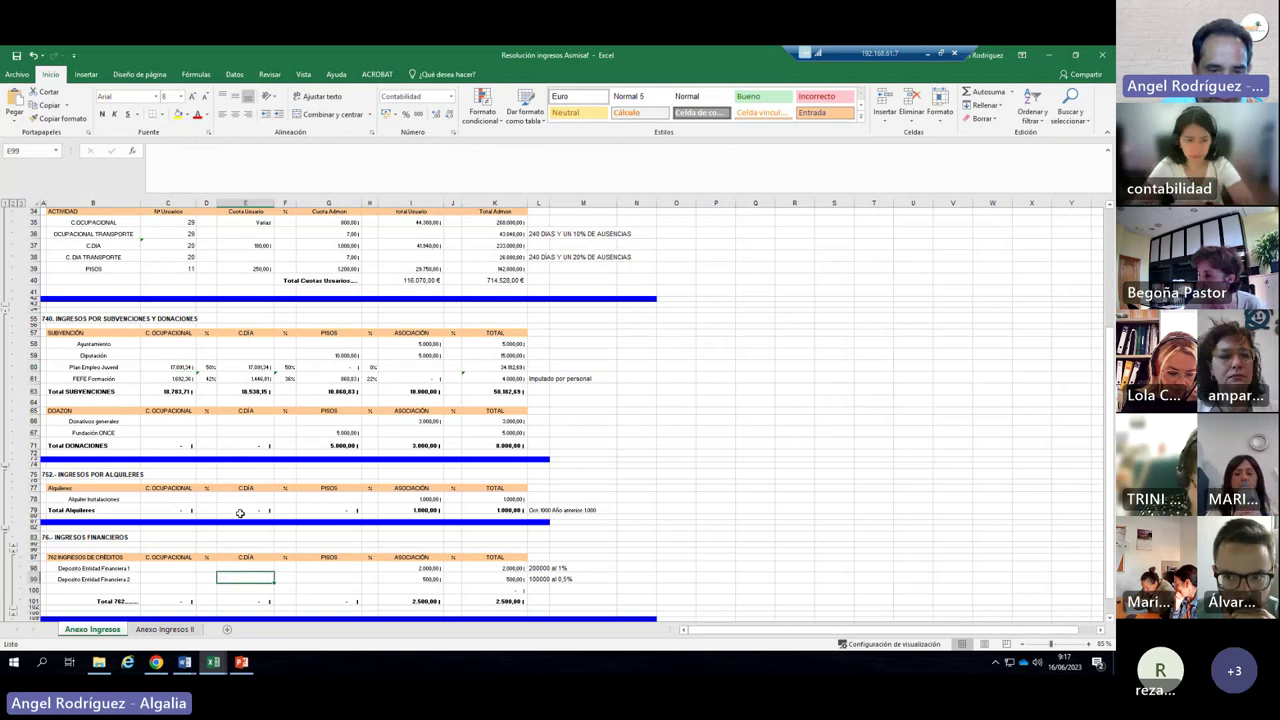
Review the income sections on Anexo Ingresos and the Centro Ocupacional and Centro de Día user fee tables on Anexo Ingresos II.
scroll(257, 460, "up", 4)
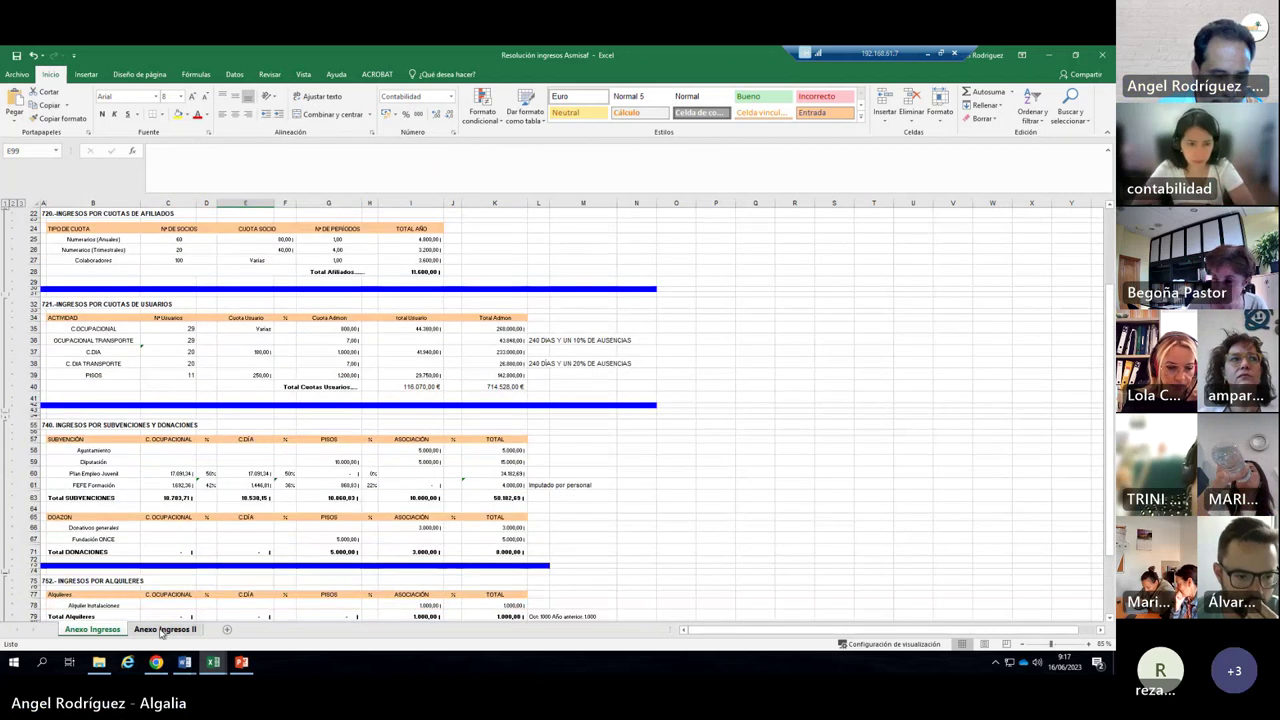
left_click(163, 629)
scroll(248, 515, "up", 6)
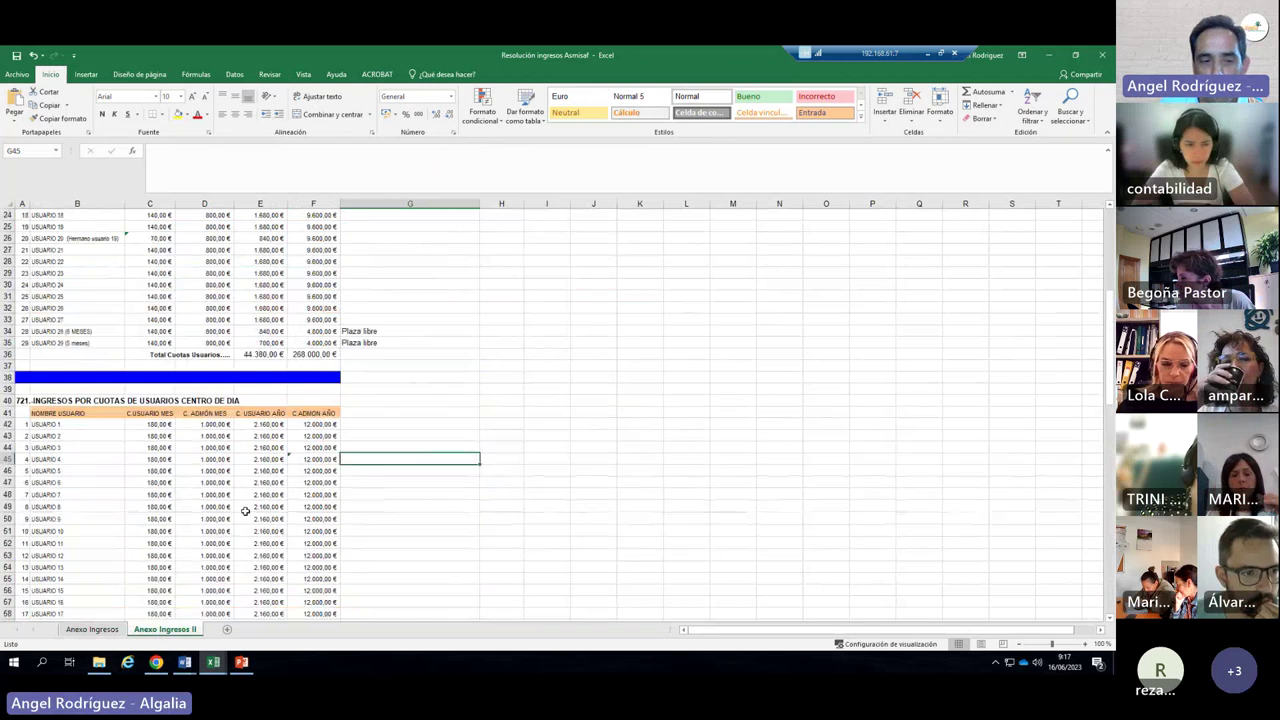
scroll(248, 512, "up", 5)
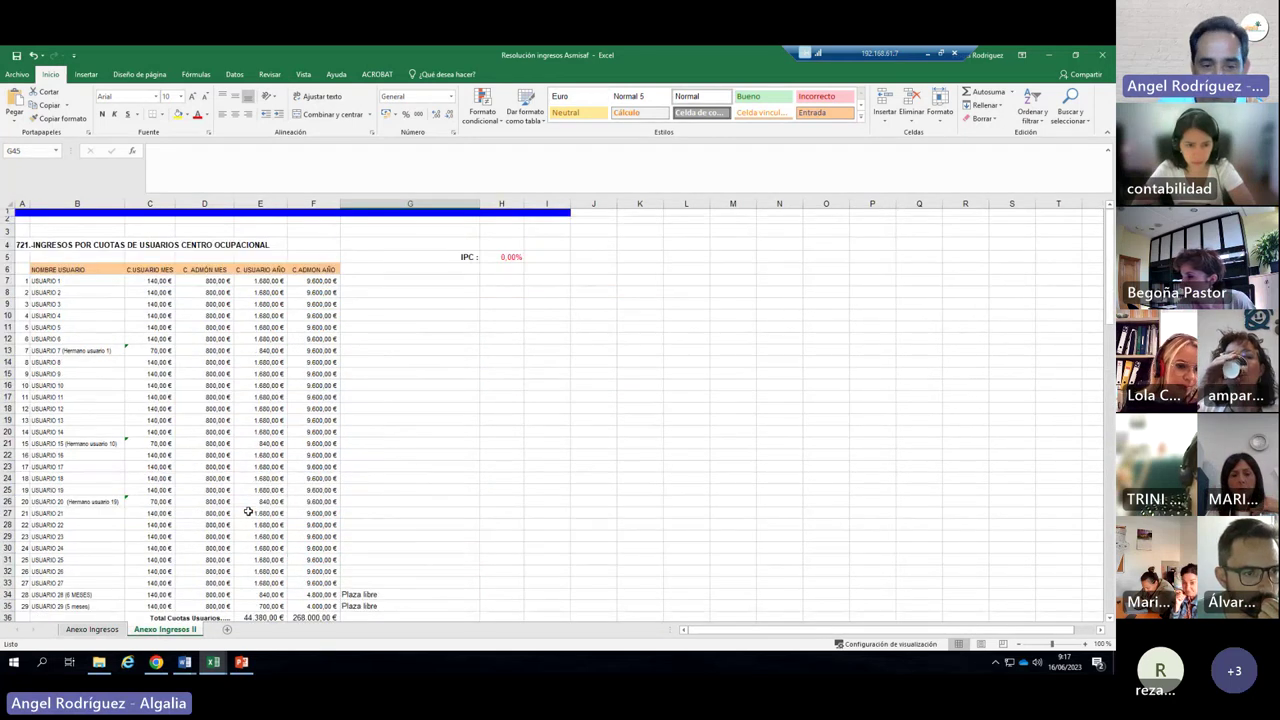
scroll(248, 512, "down", 2)
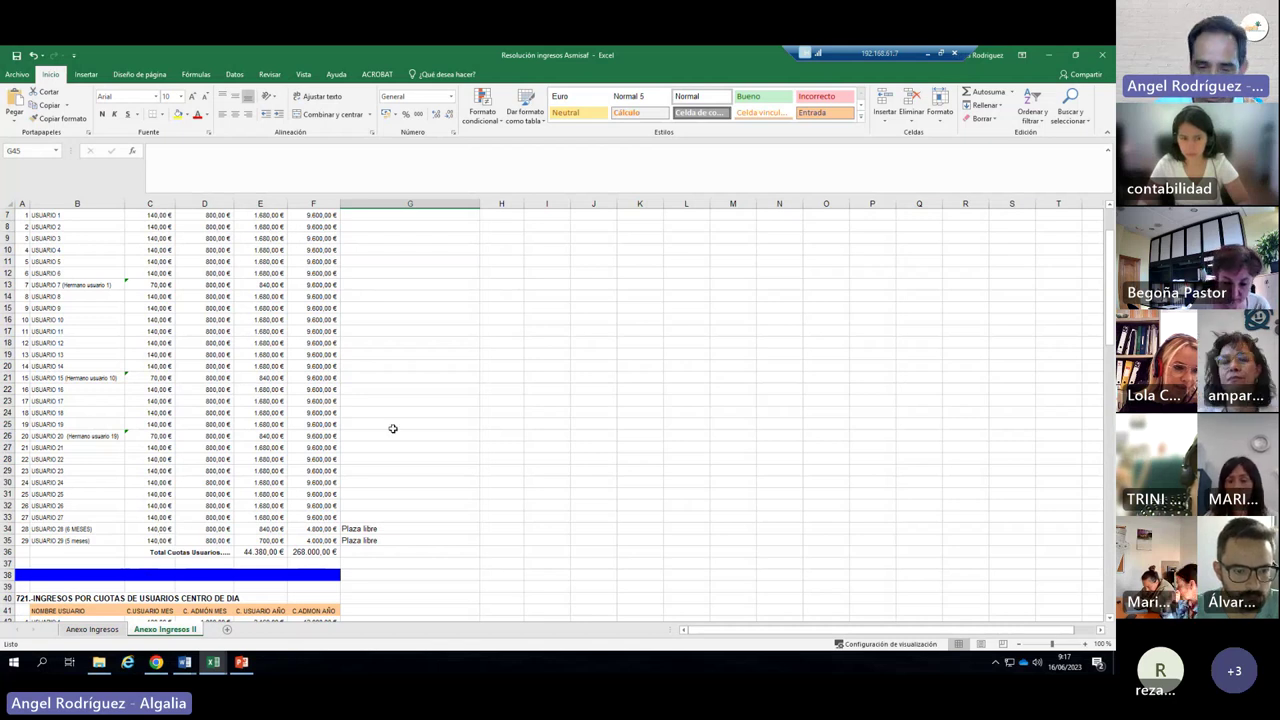
Inspect the monthly user fee cells for the Centro Ocupacional and Centro de Día vacancies, and return to the first sections of Anexo Ingresos.
scroll(393, 428, "down", 5)
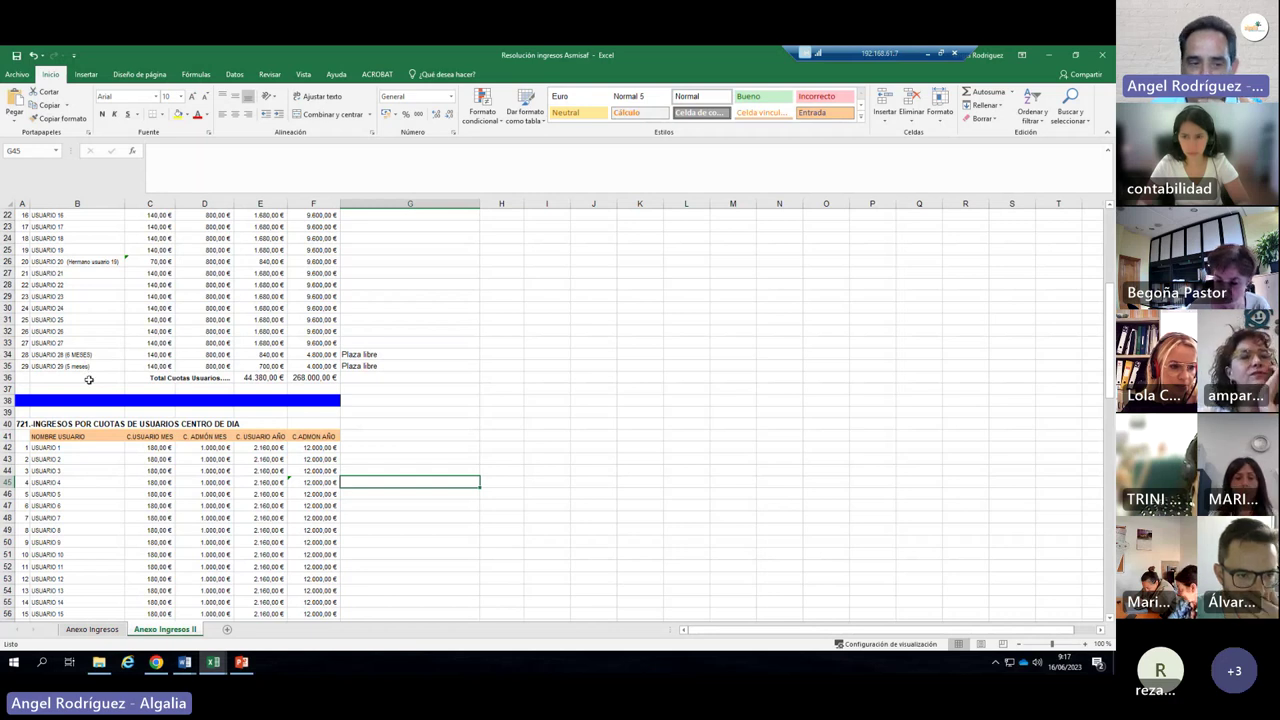
left_click(151, 355)
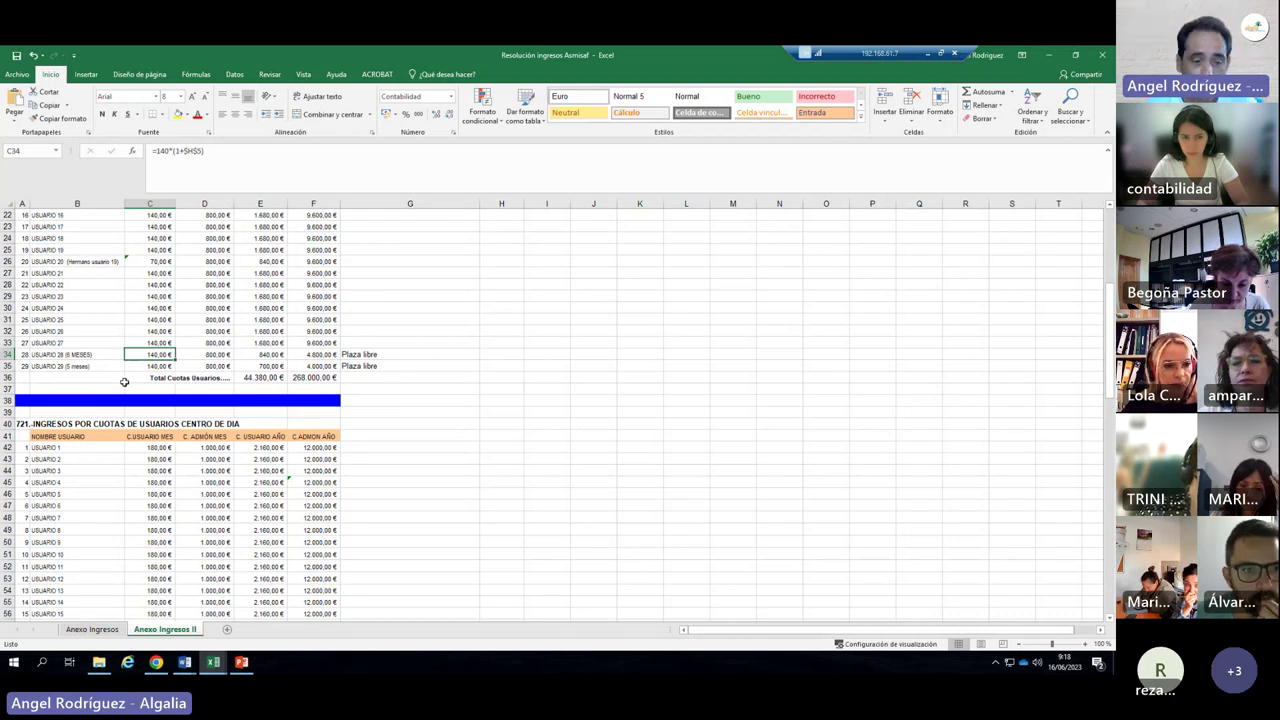
scroll(124, 382, "down", 6)
left_click(150, 462)
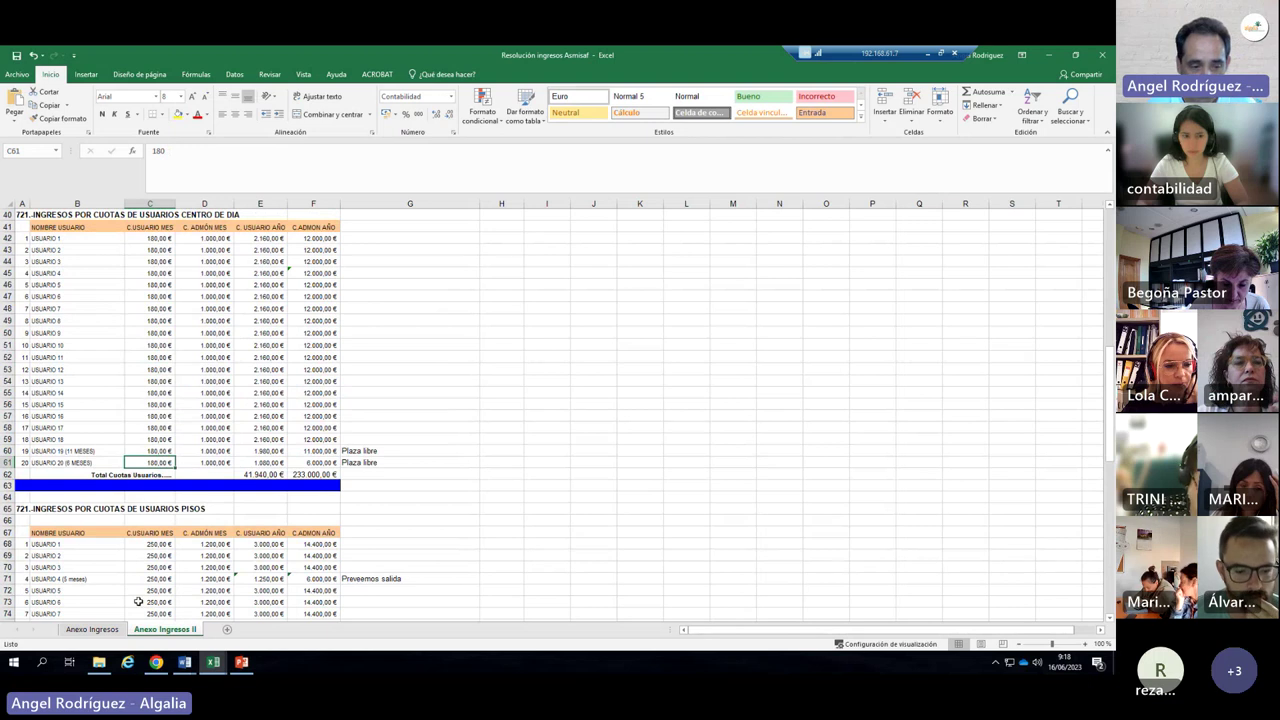
left_click(91, 629)
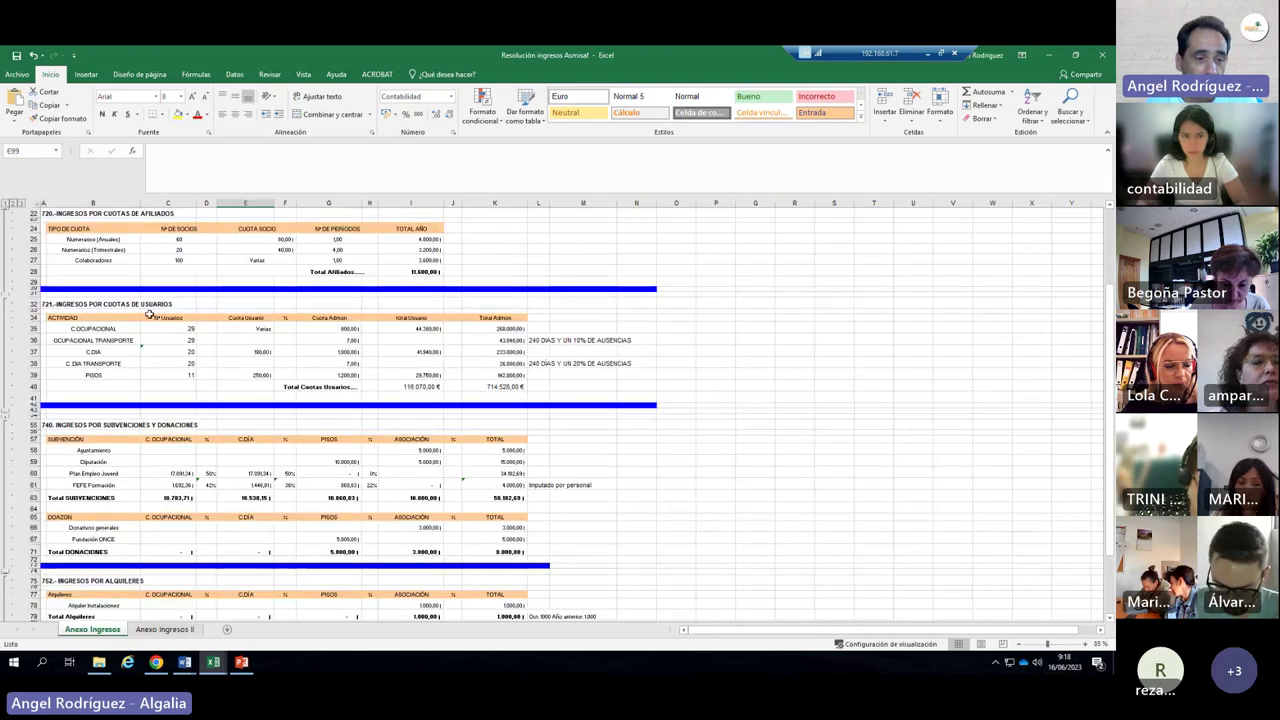
scroll(150, 315, "up", 6)
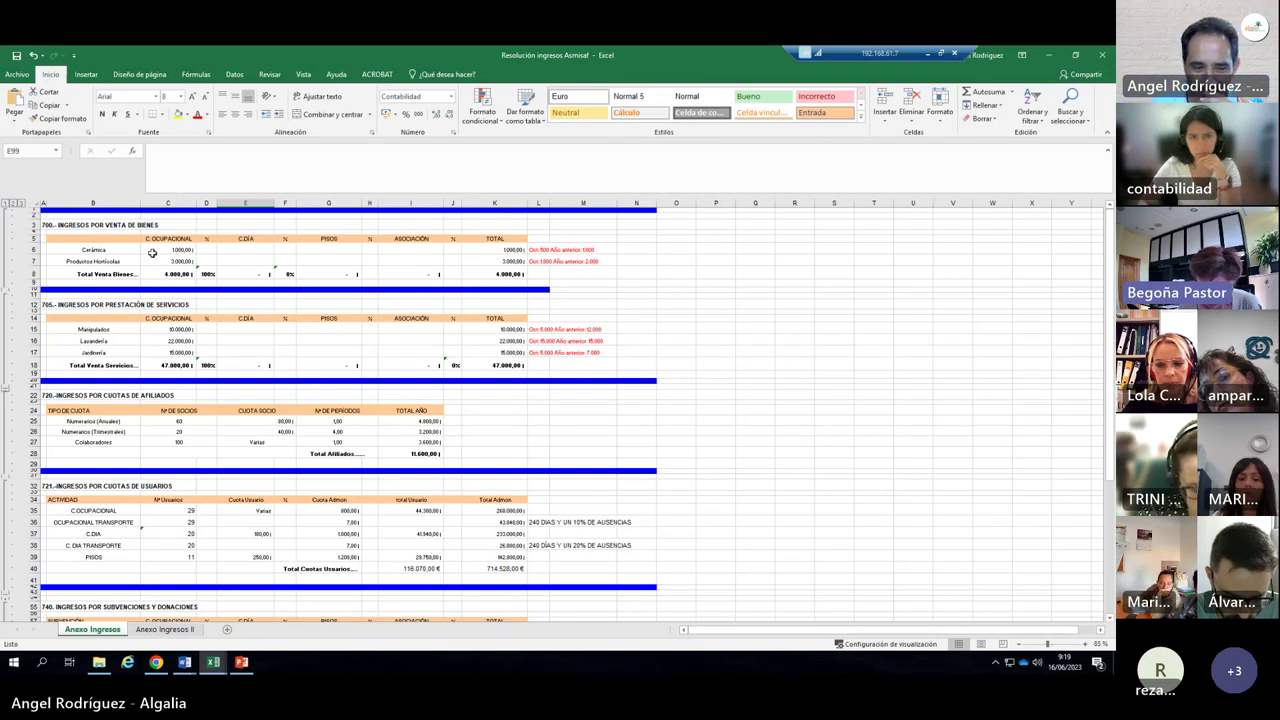
Switch to the Word document Caso Práctico- Datos Asociación + Capacitados- Ingresos and read its Centro Ocupacional and Centro de Día income assumptions.
left_click(184, 662)
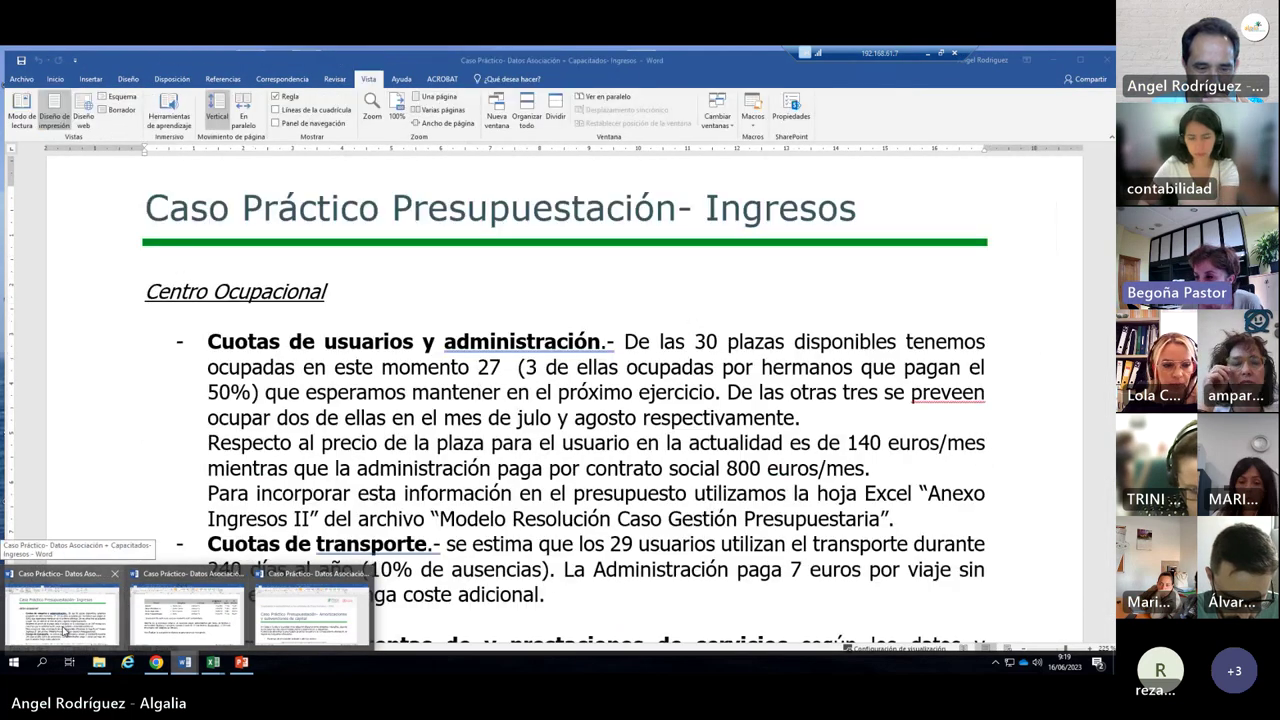
left_click(64, 625)
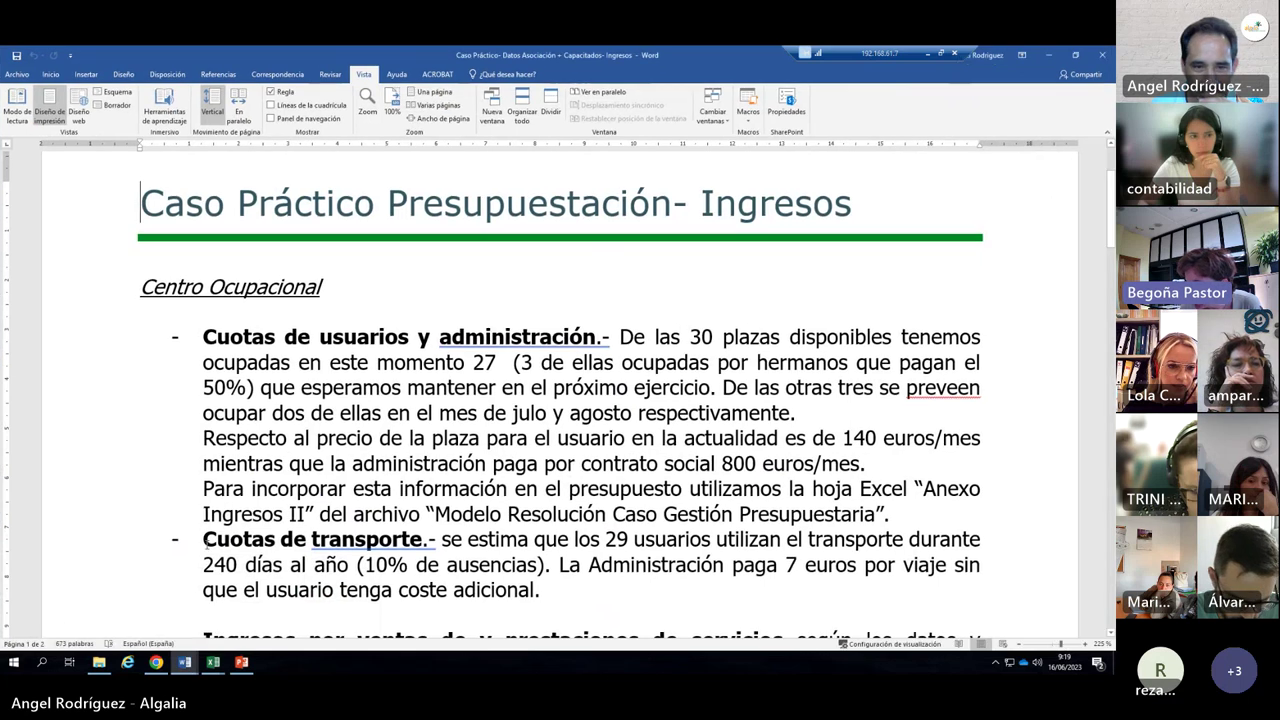
scroll(239, 465, "down", 1)
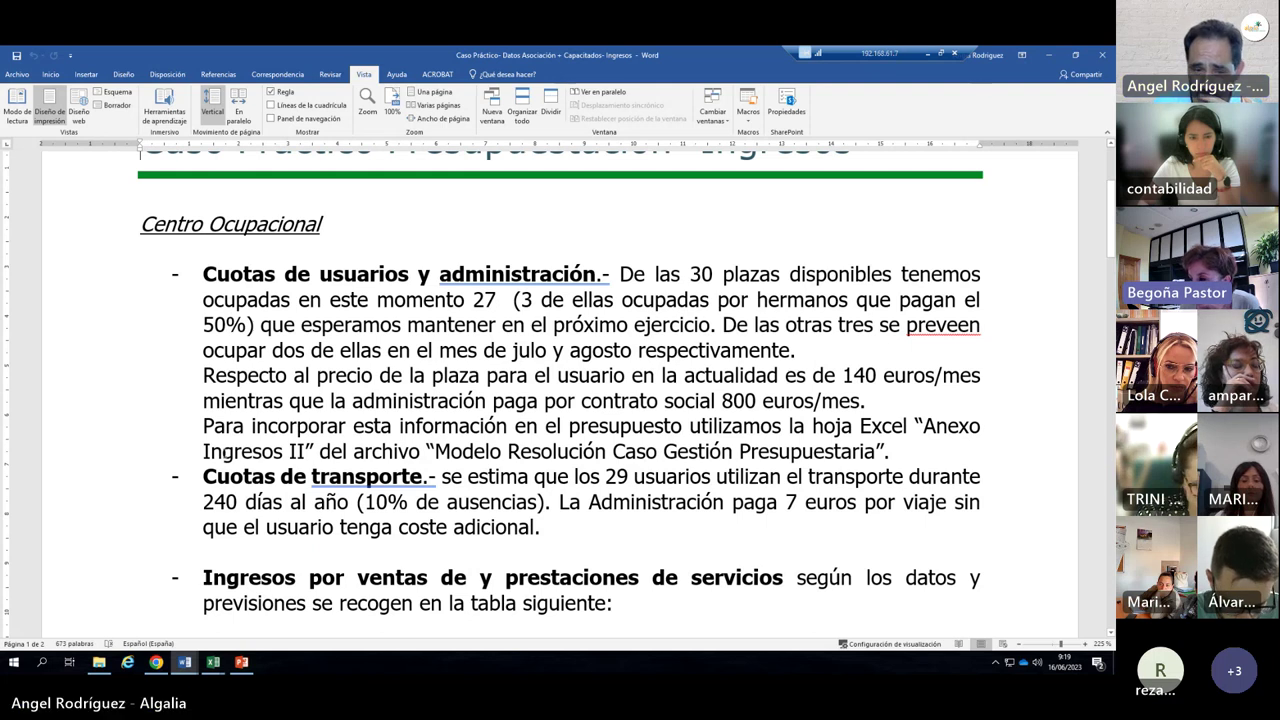
scroll(284, 504, "down", 4)
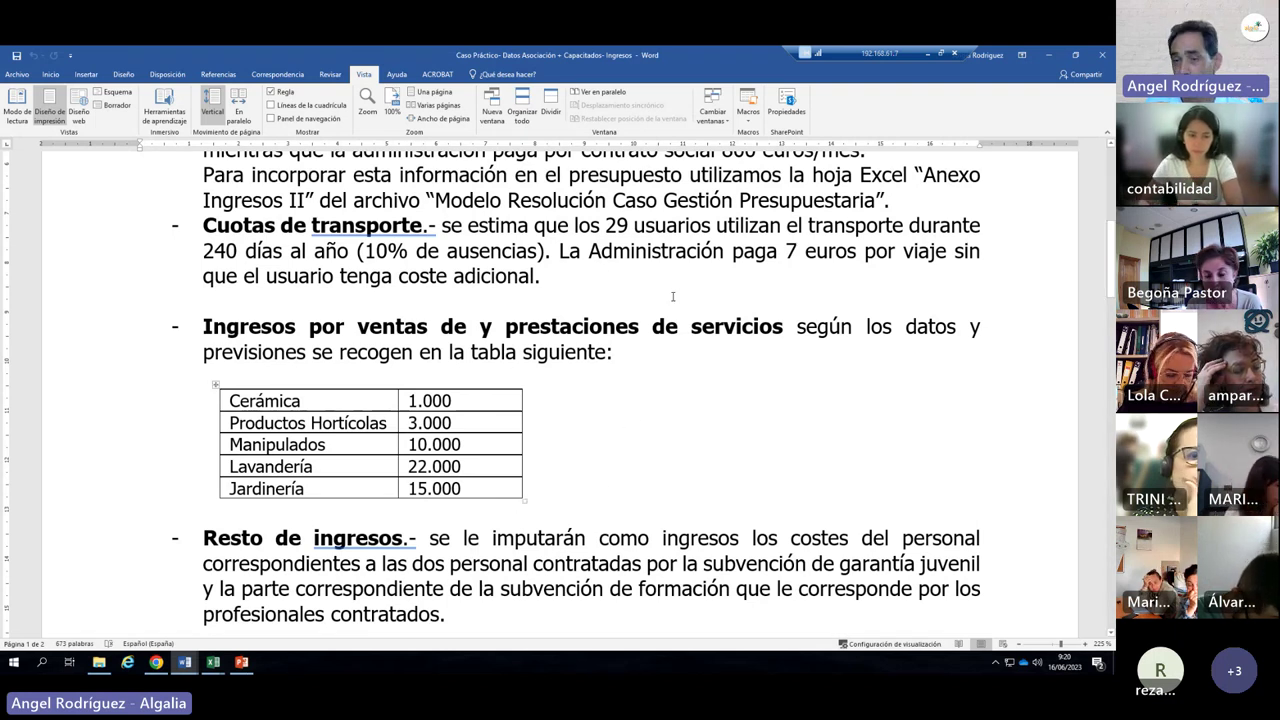
scroll(479, 499, "down", 2)
scroll(237, 457, "up", 2)
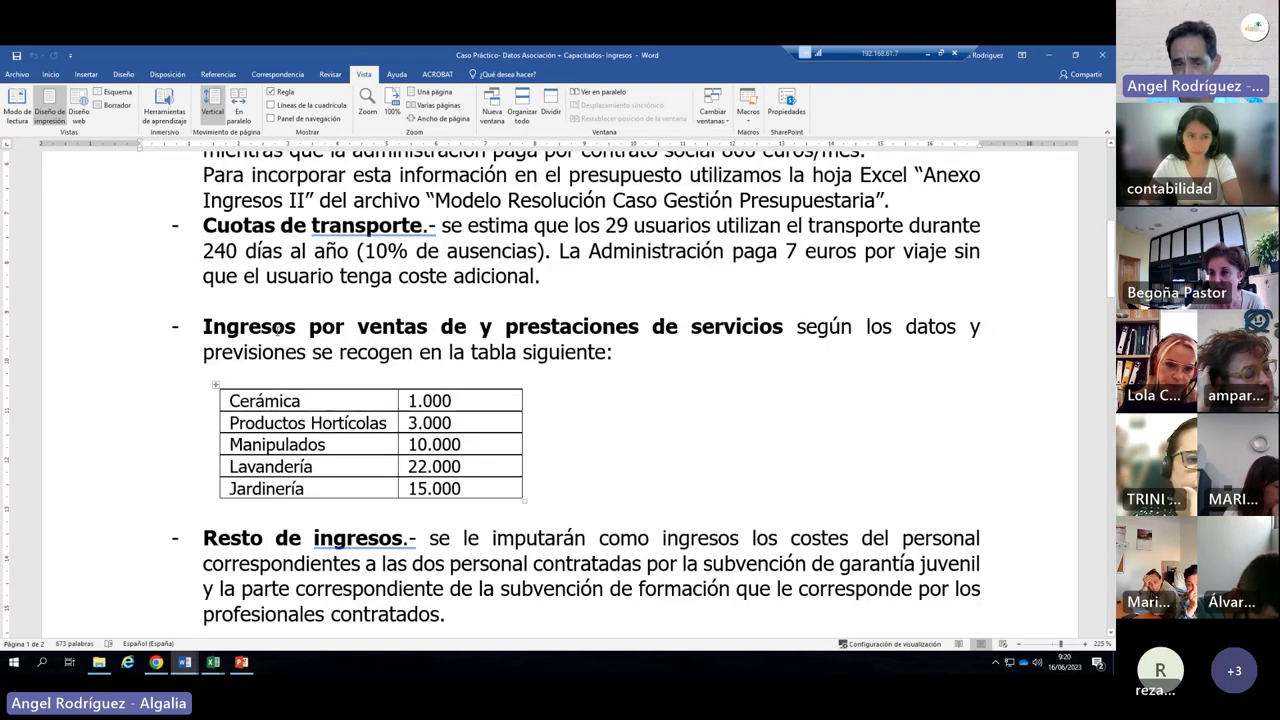
scroll(372, 385, "up", 3)
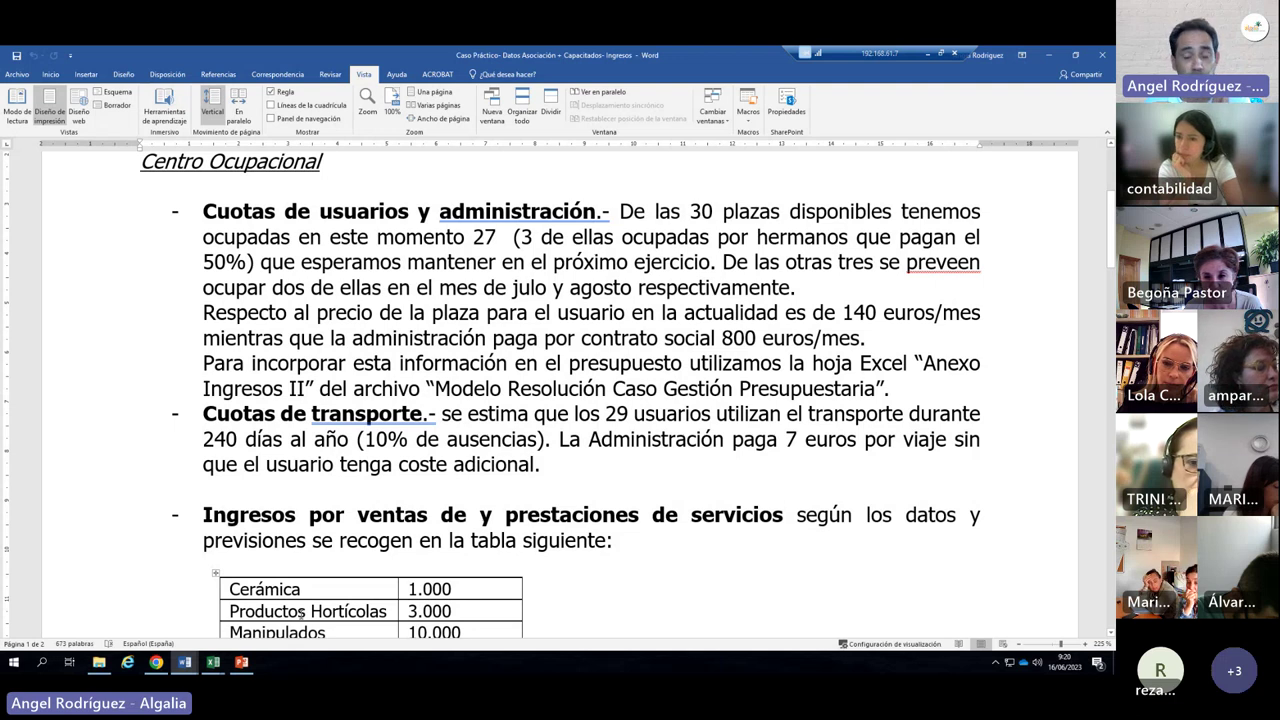
scroll(467, 602, "down", 6)
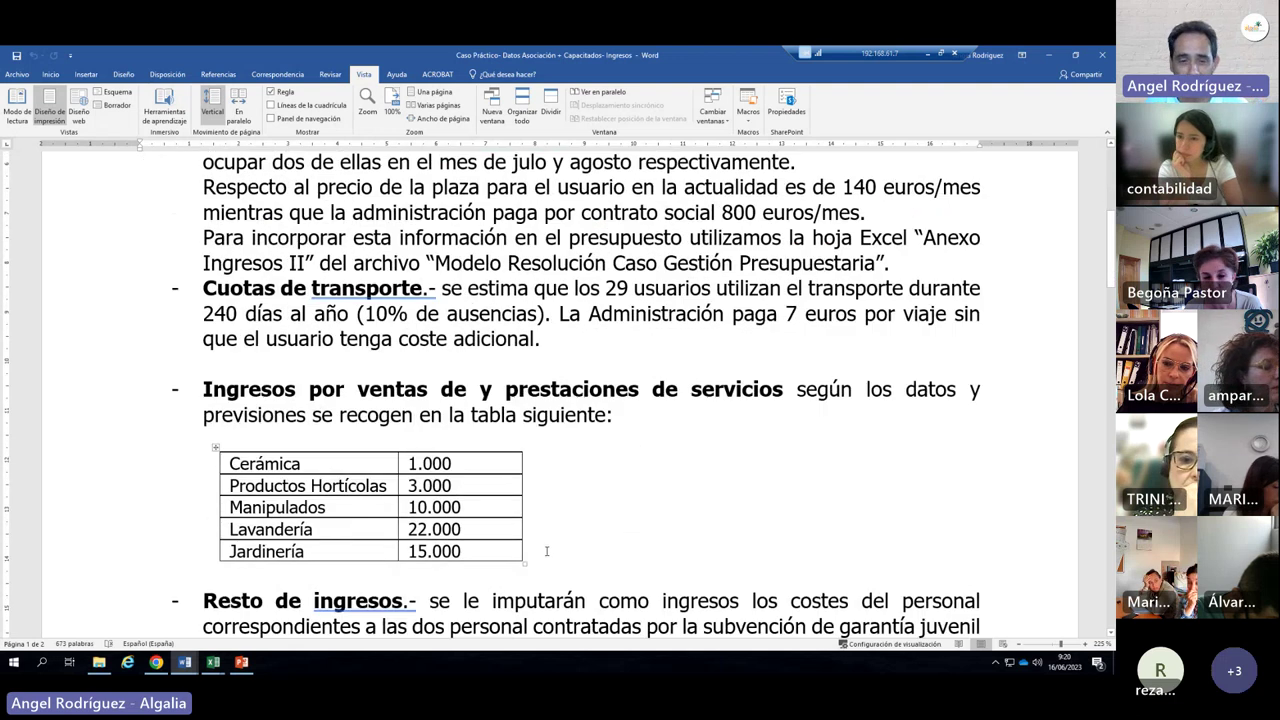
scroll(548, 545, "down", 3)
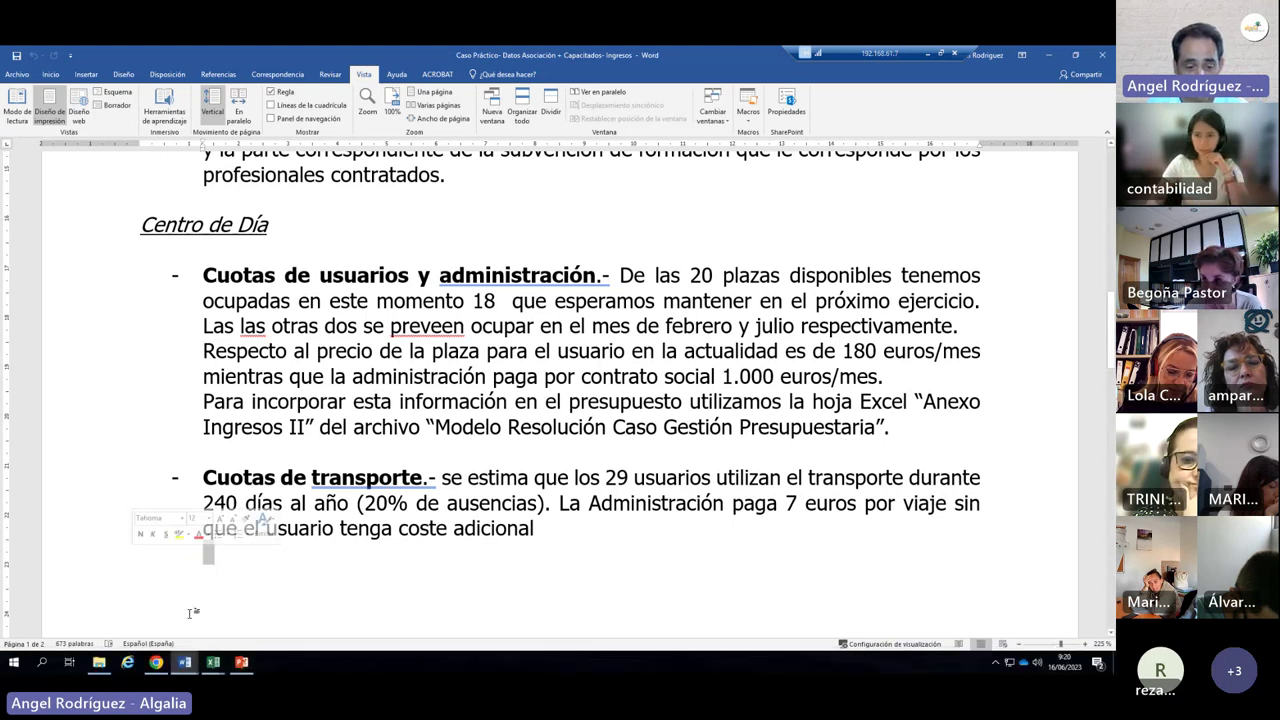
Switch back to the Resolución ingresos Asmisaf workbook in Excel and display the Centro Ocupacional user fee table on Anexo Ingresos II.
left_click(213, 662)
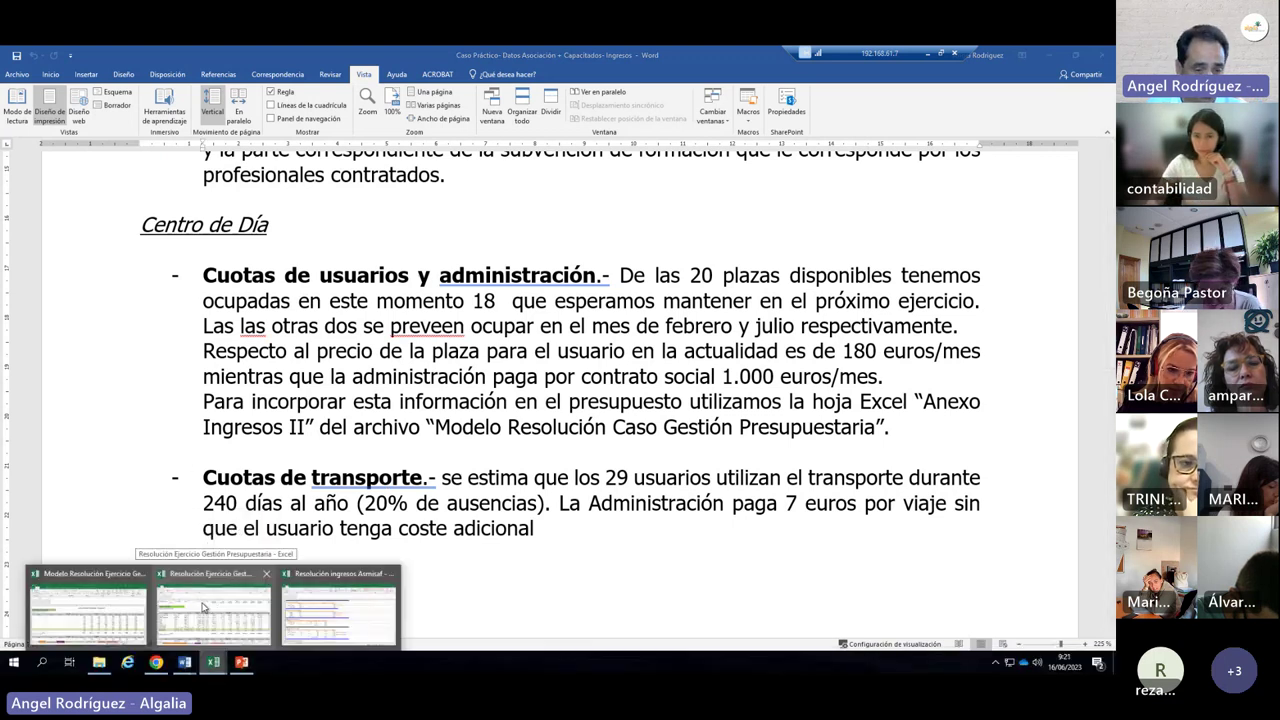
left_click(200, 607)
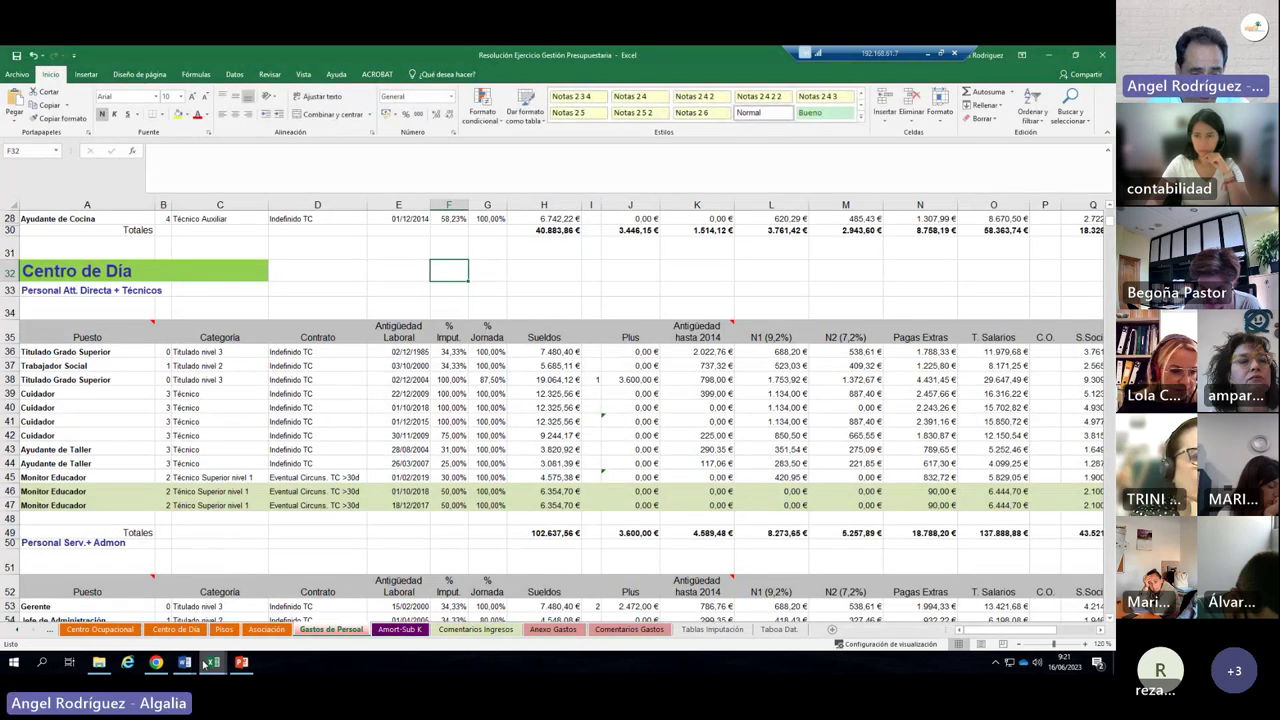
mouse_move(213, 662)
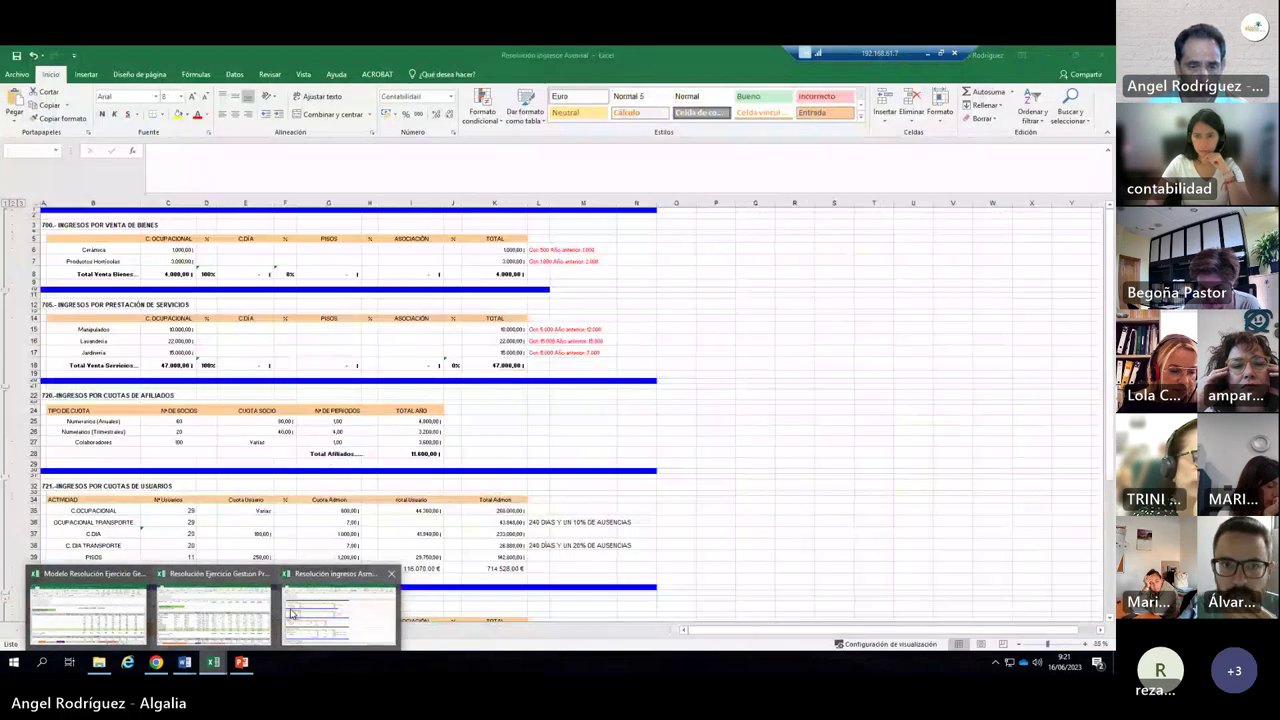
left_click(290, 612)
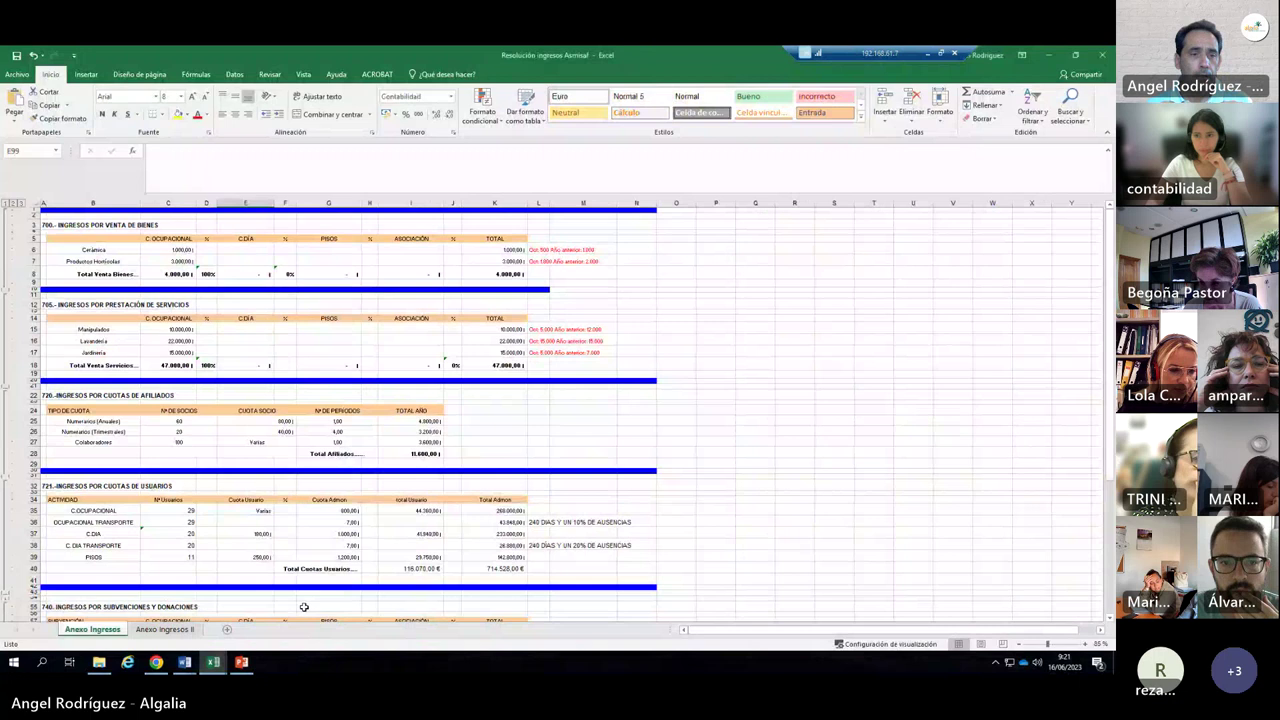
left_click(163, 629)
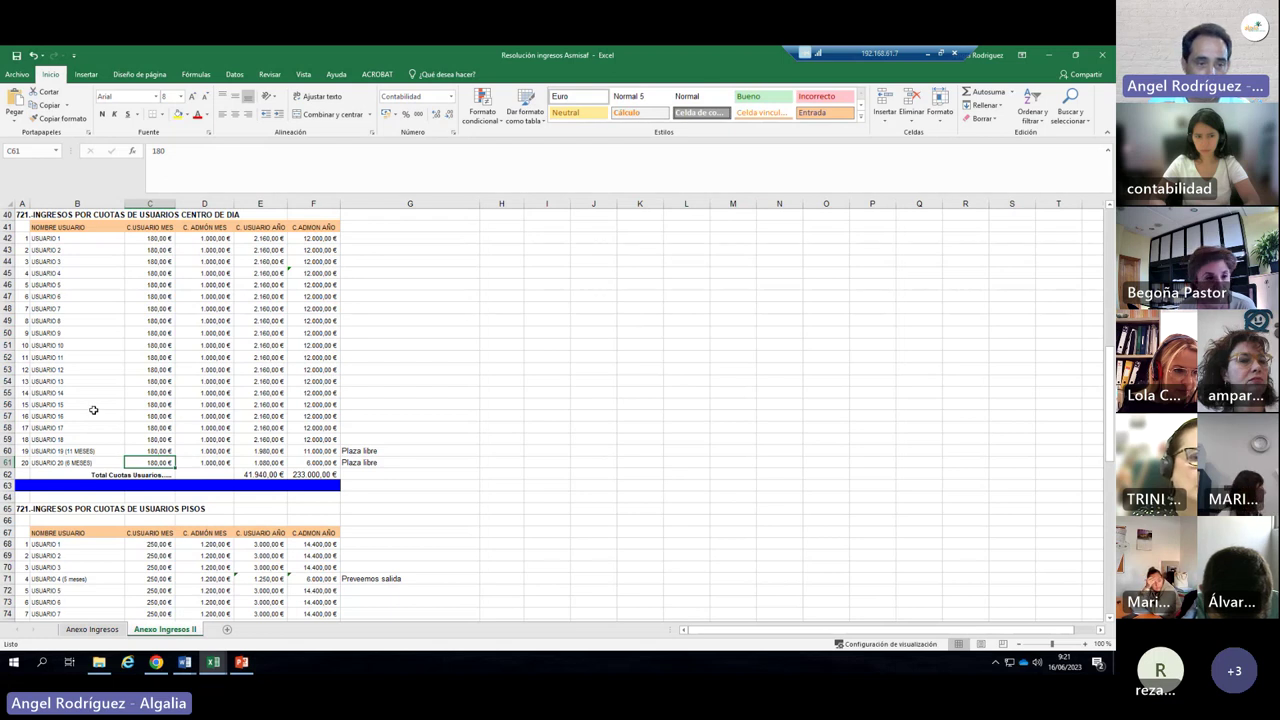
scroll(93, 410, "up", 13)
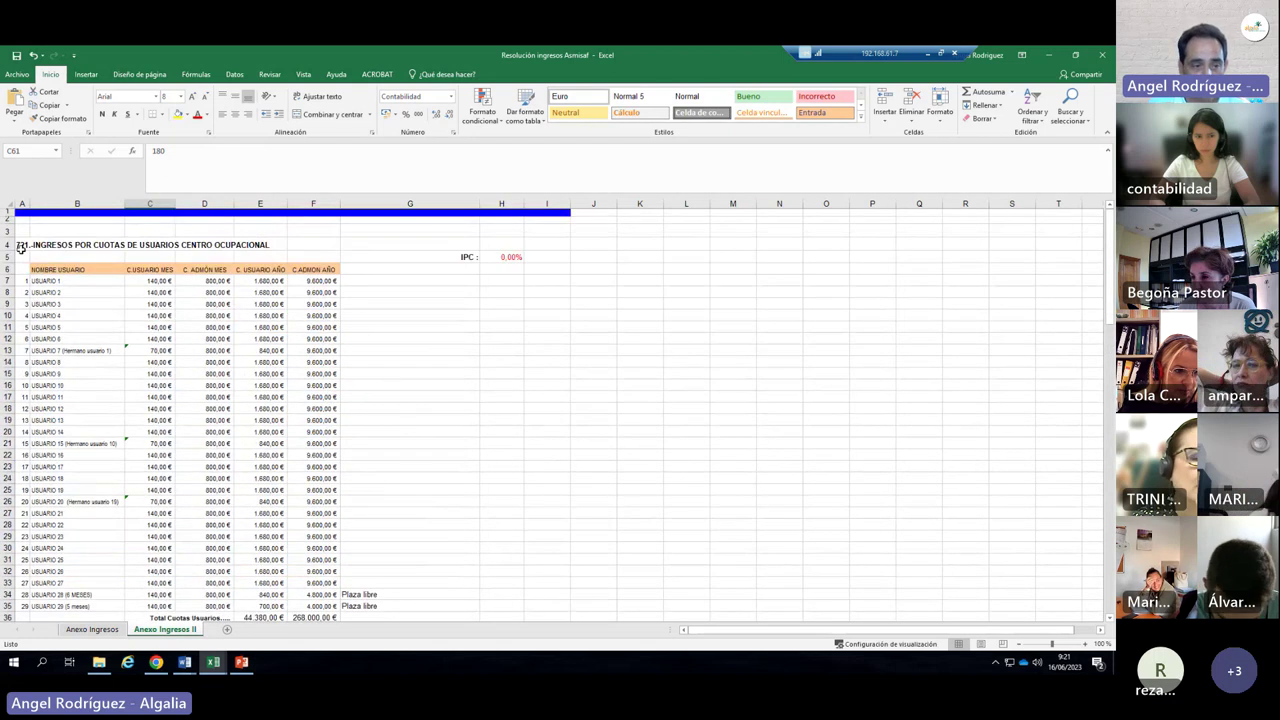
scroll(87, 293, "down", 1)
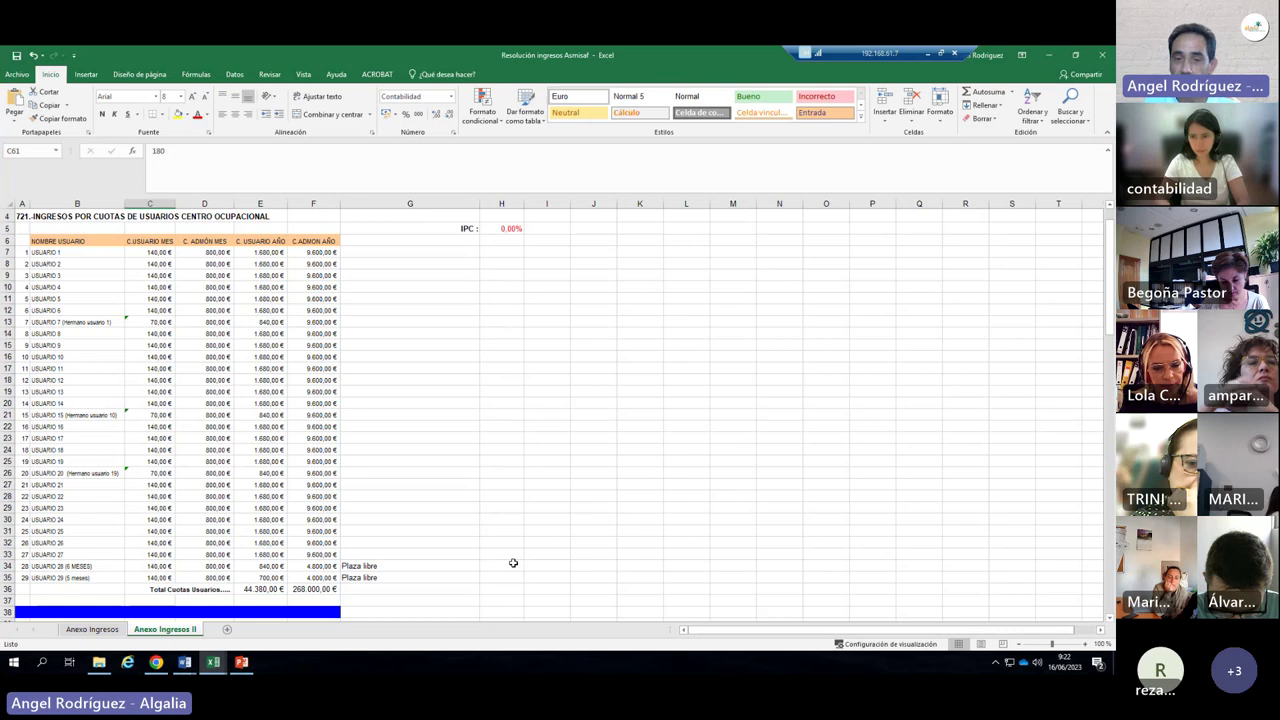
Examine the IPC rate in cell H5 and the formula behind the monthly user fee of USUARIO 1 in C7.
left_click(499, 228)
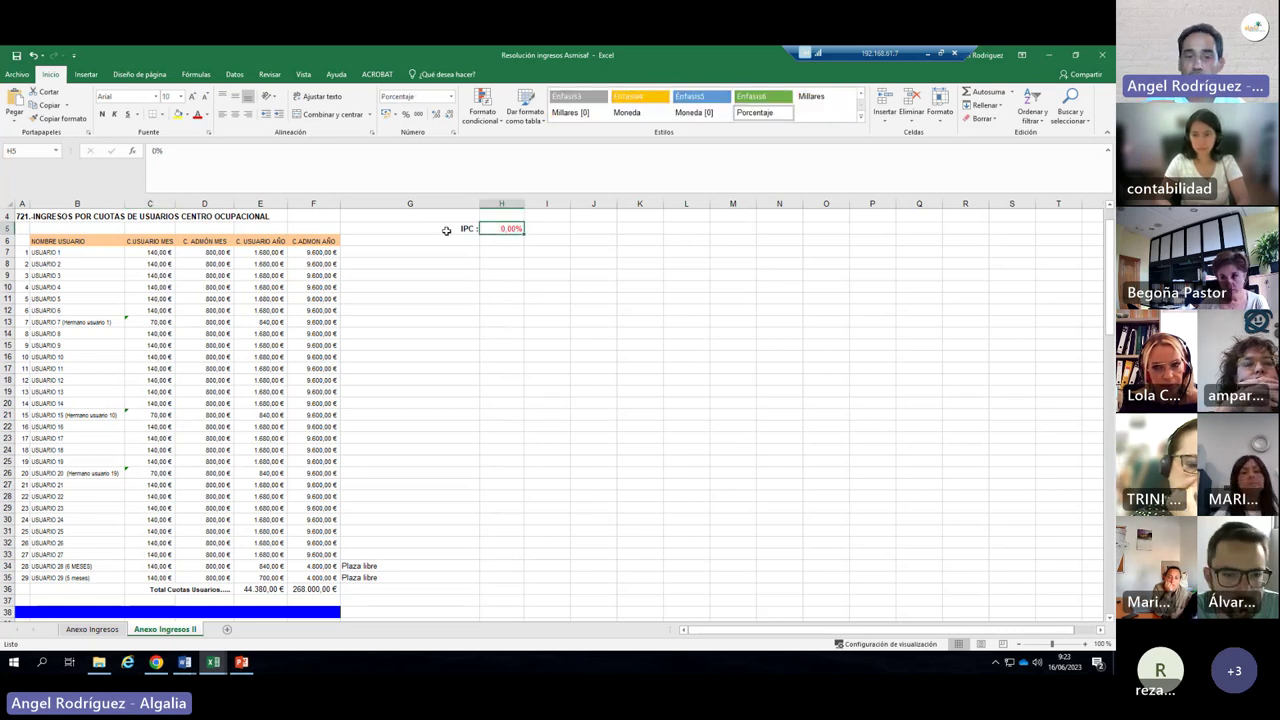
left_click(504, 276)
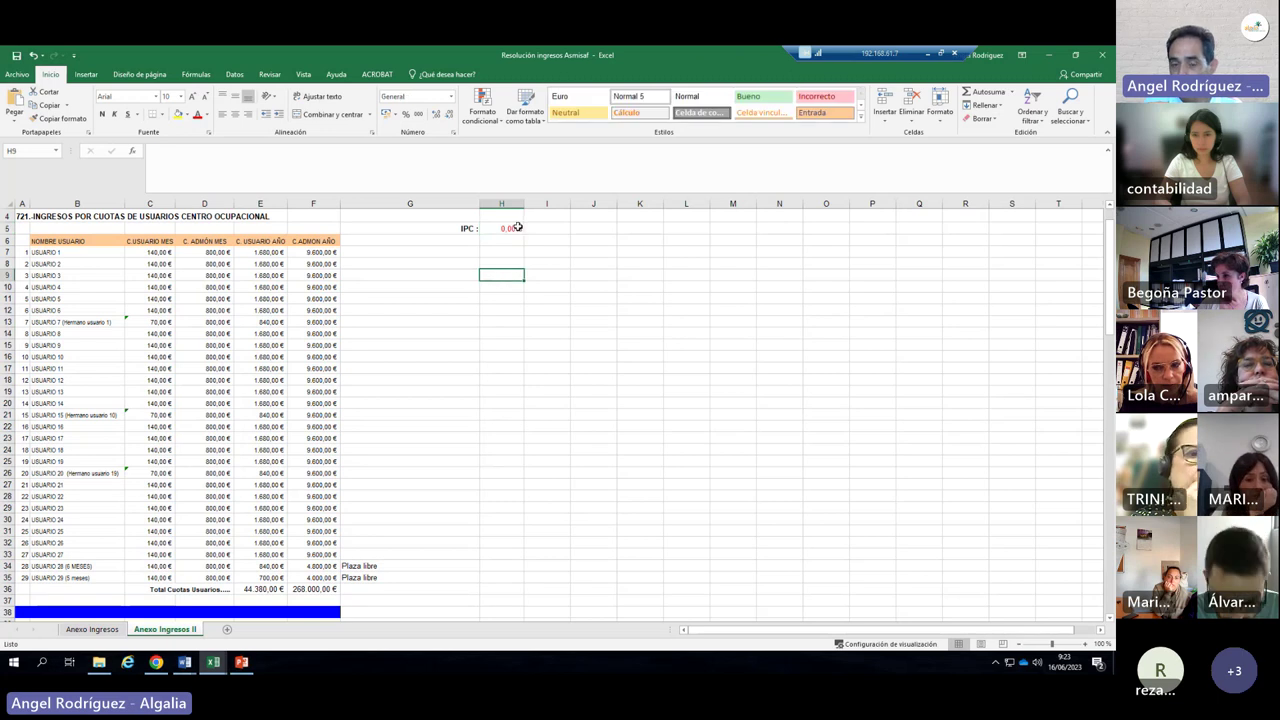
left_click(512, 228)
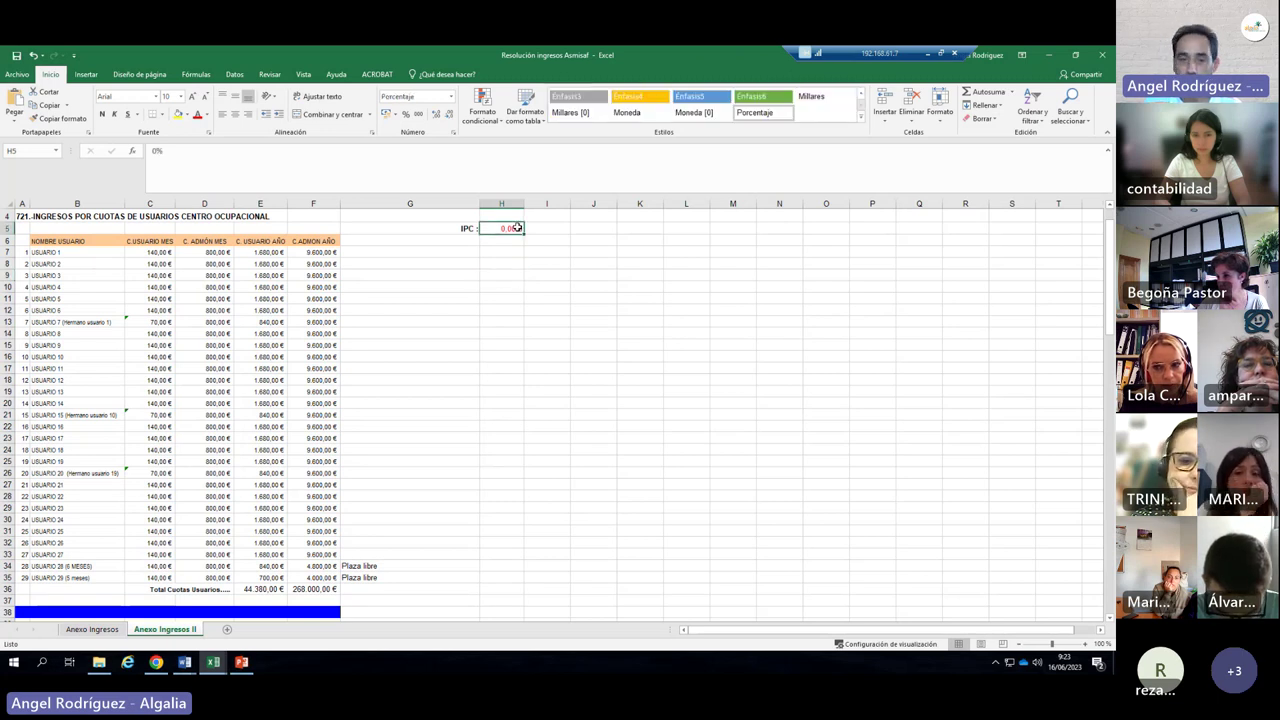
left_click(500, 355)
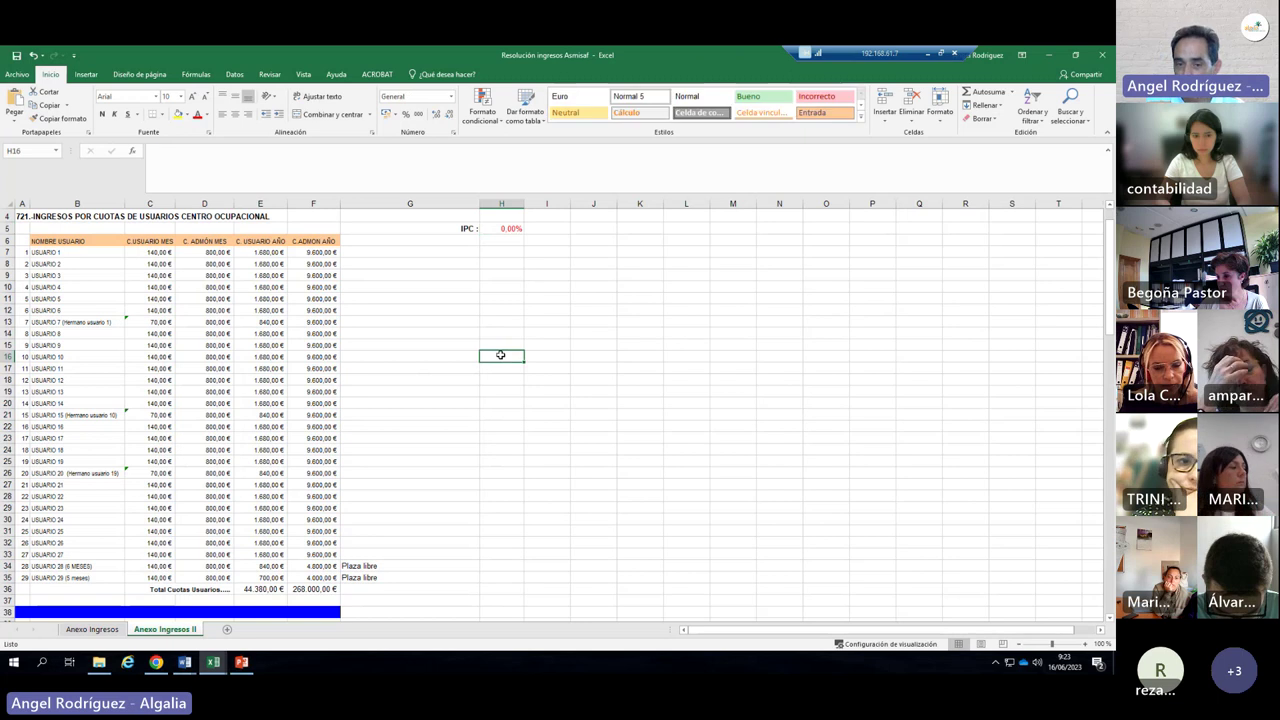
left_click(512, 229)
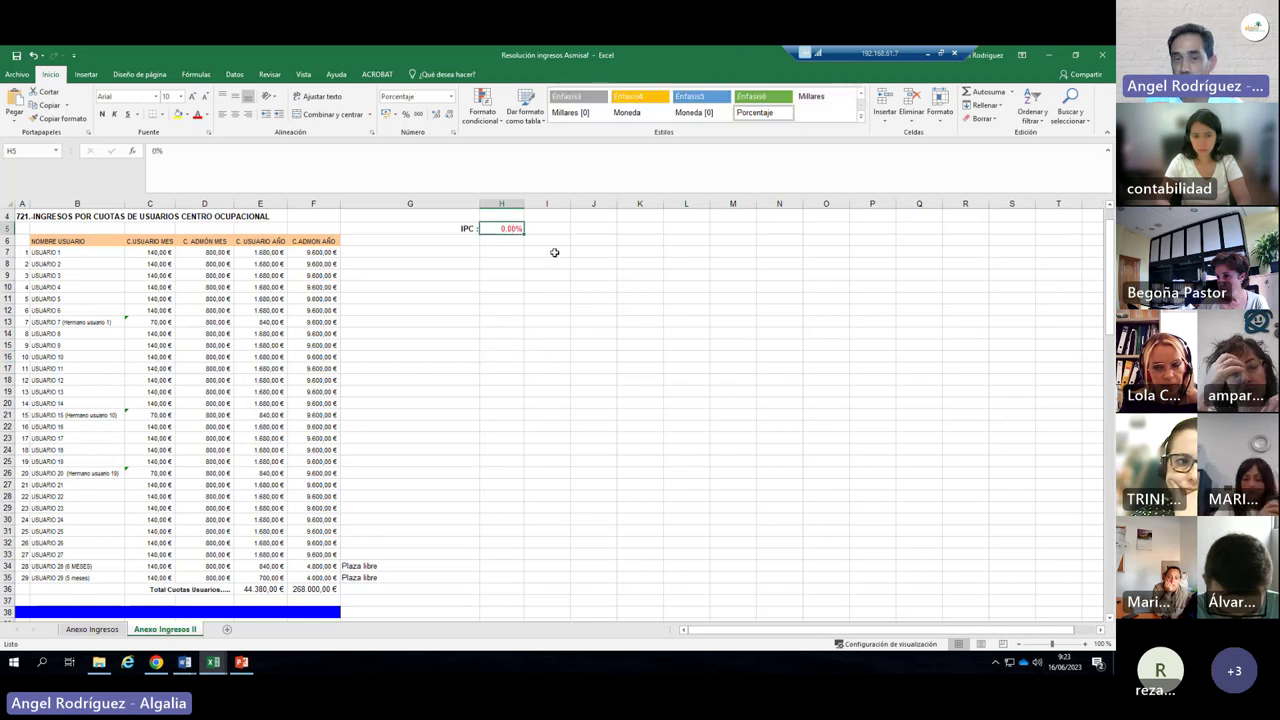
left_click(500, 299)
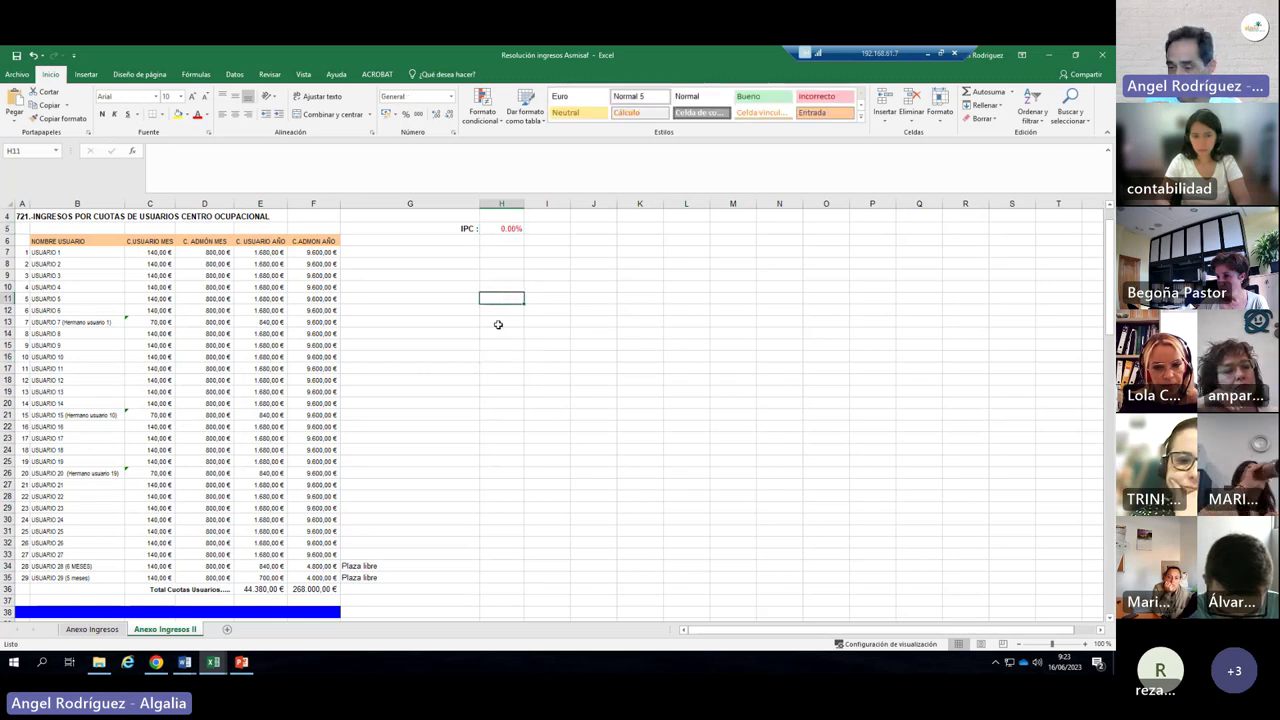
left_click(503, 228)
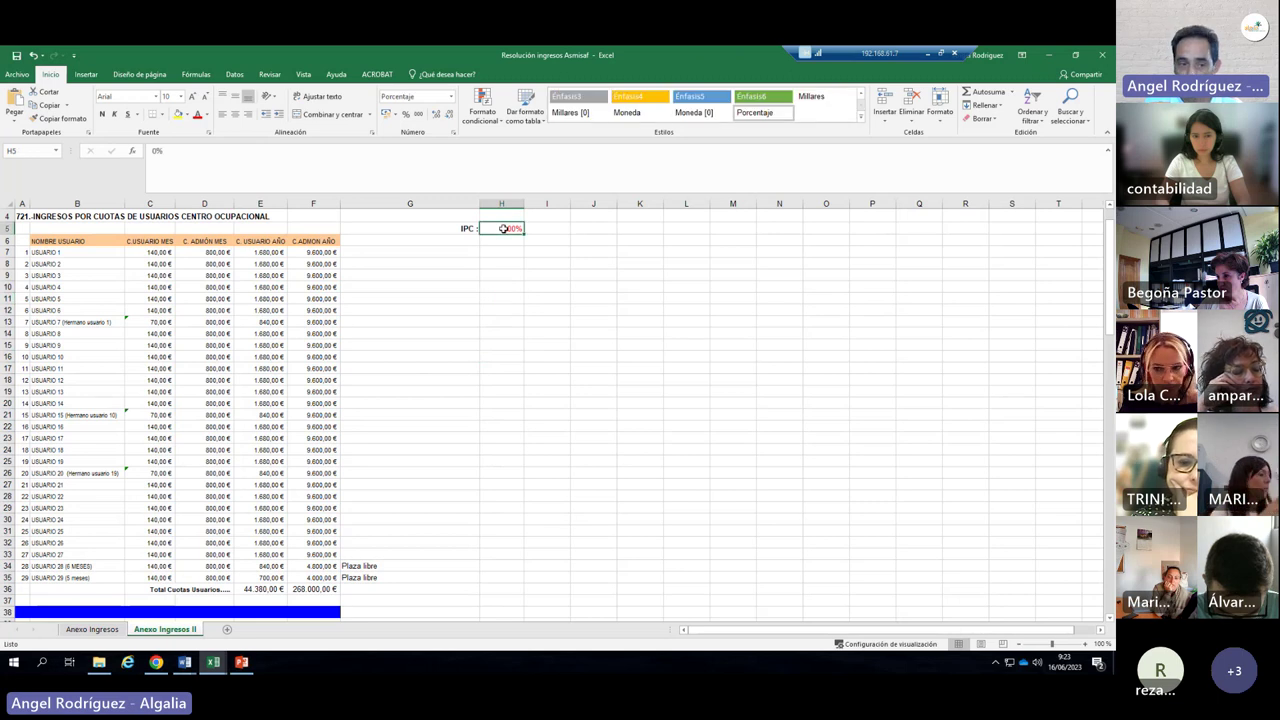
left_click(155, 251)
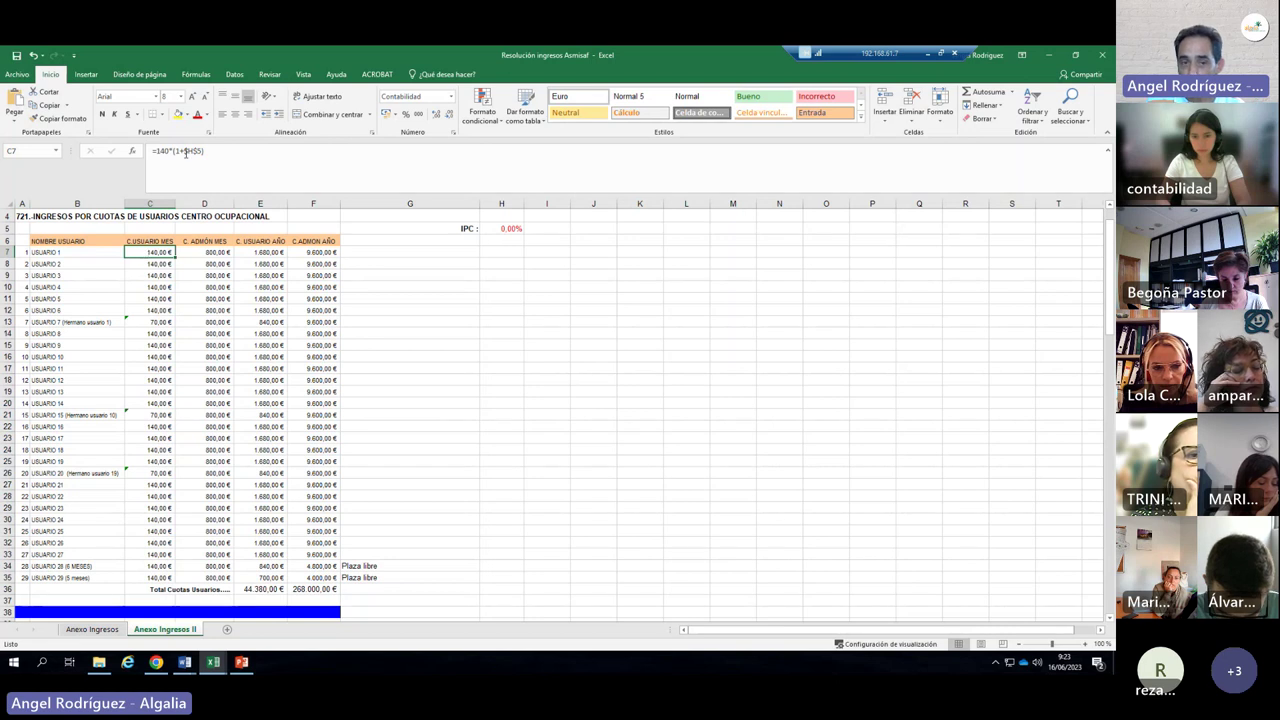
Set the IPC rate in cell H5 to 2%.
left_click(505, 230)
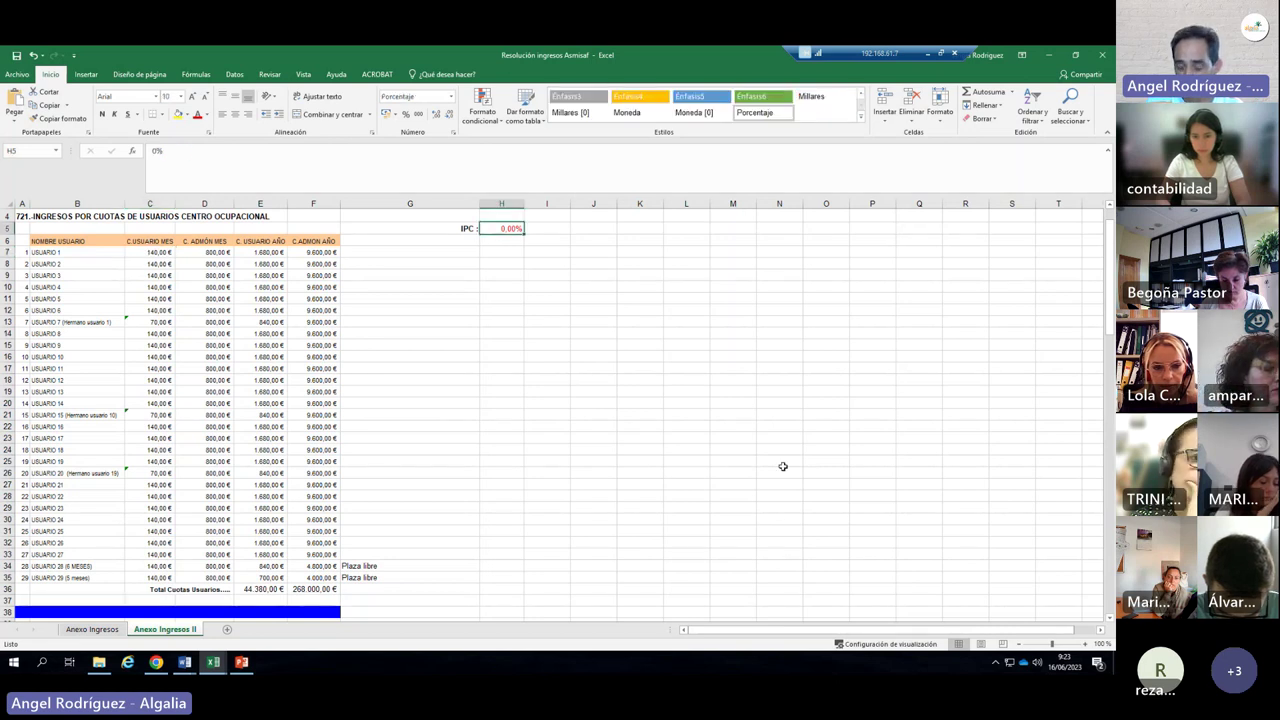
type("2")
key("Return")
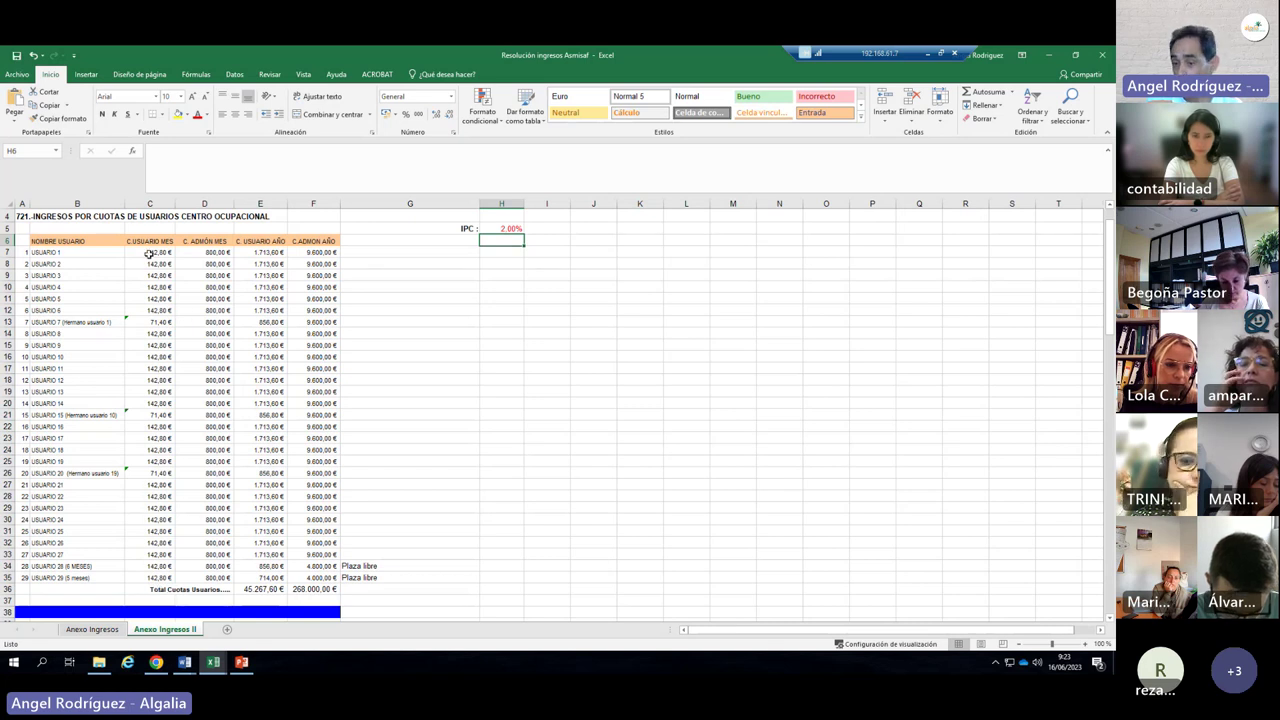
Restore the IPC rate in cell H5 to 0%.
left_click(507, 229)
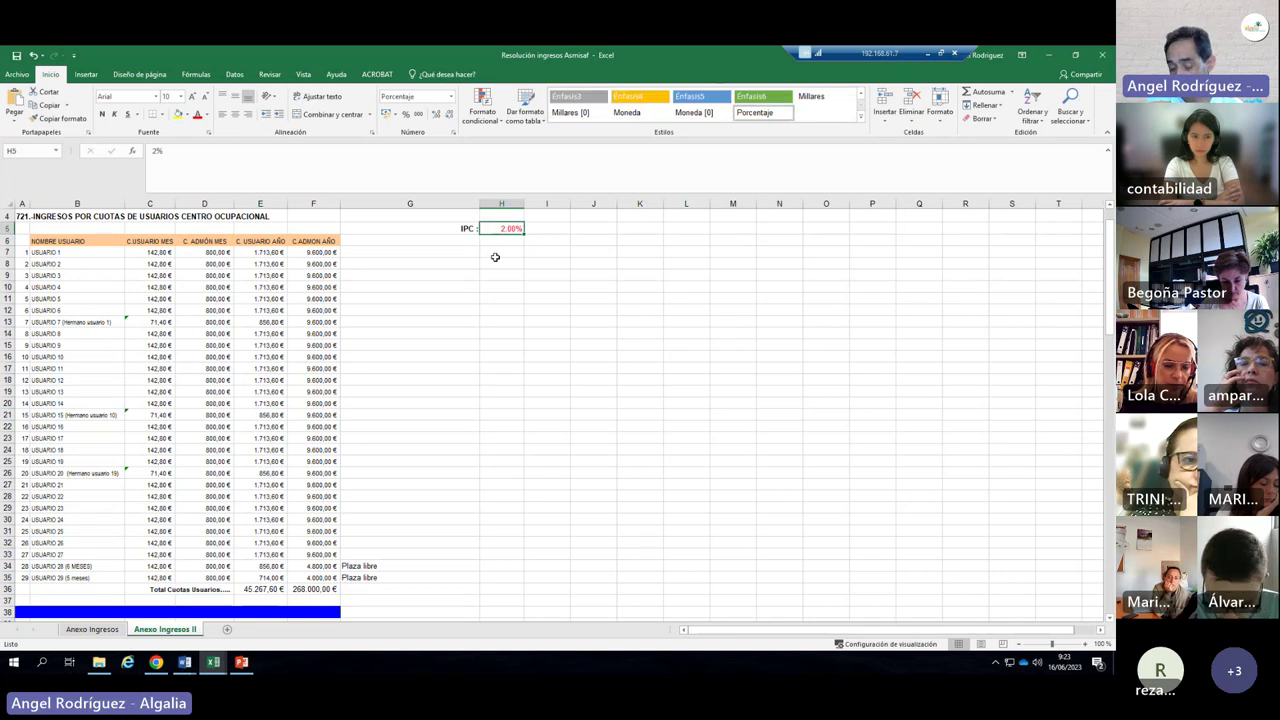
type("0")
key("Return")
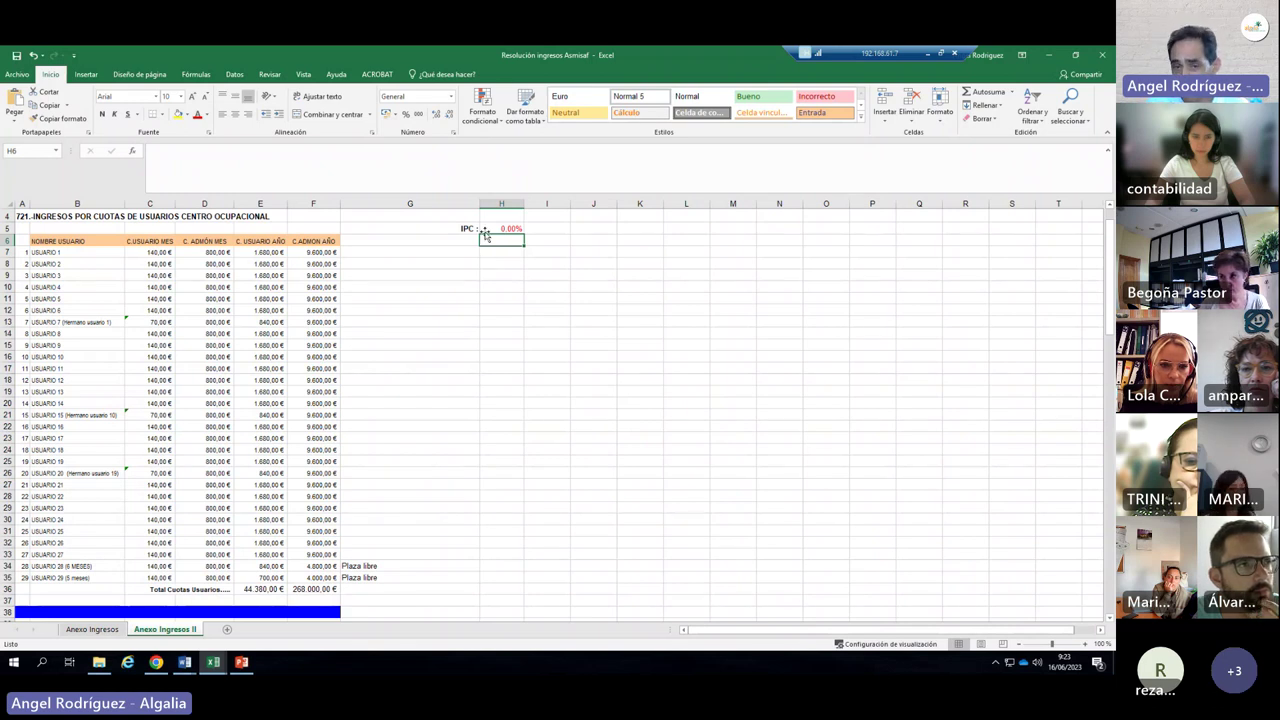
left_click(488, 230)
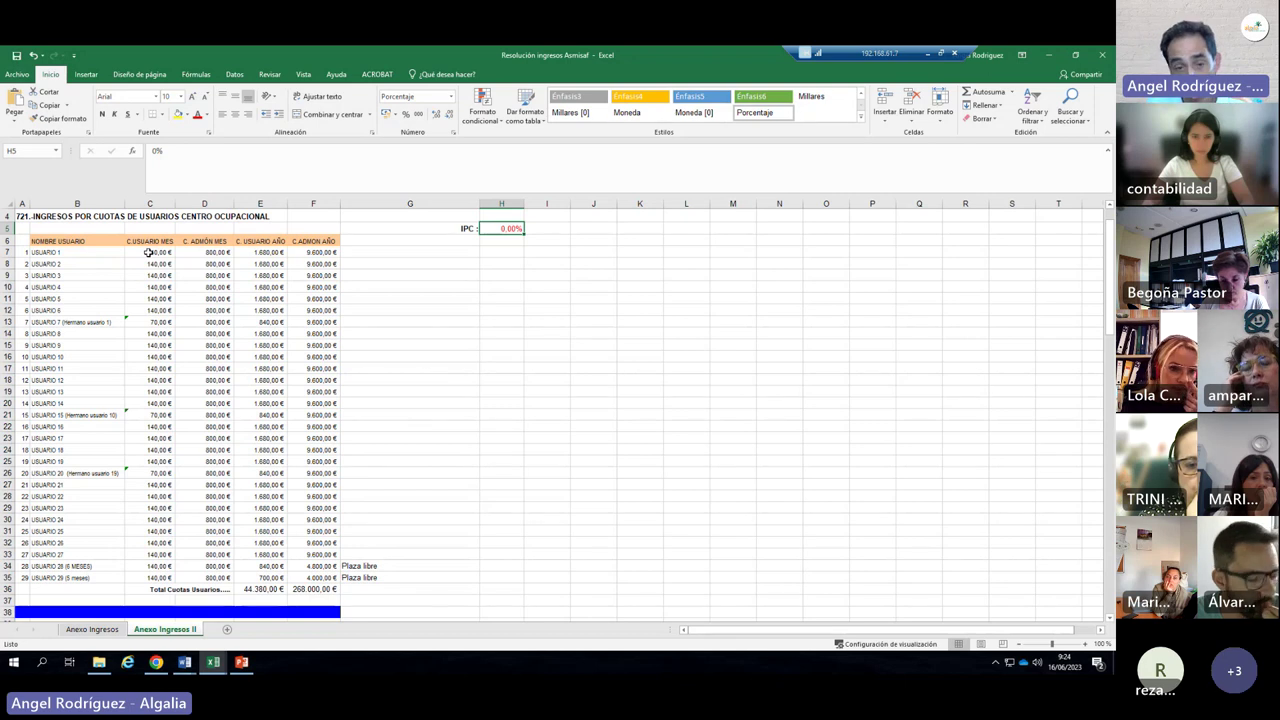
left_click(460, 357)
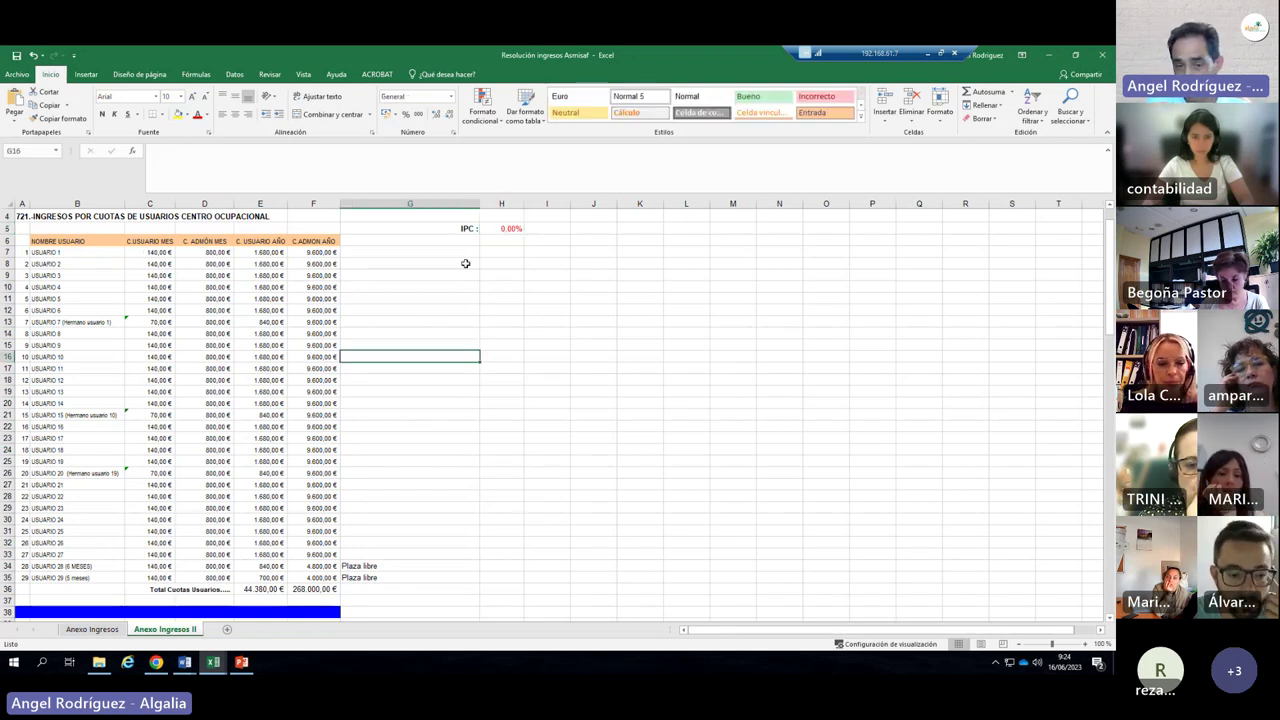
left_click(505, 229)
left_click(430, 322)
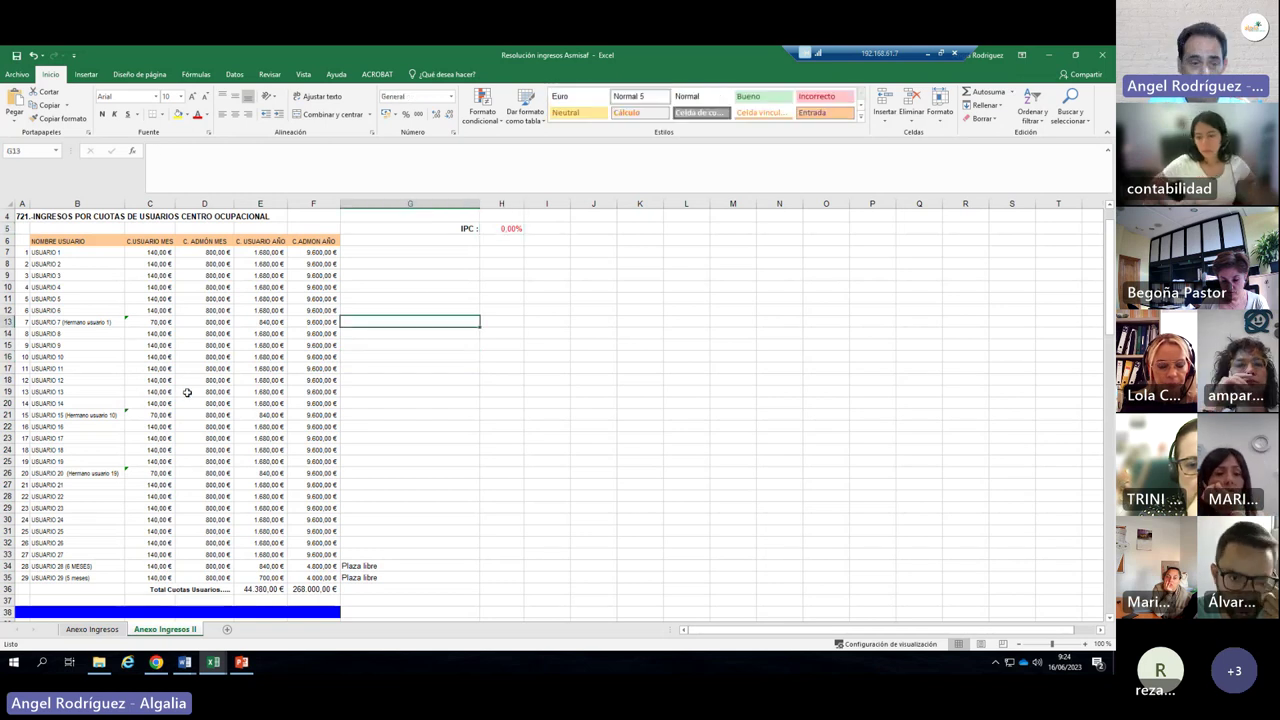
Look through the Centro de Día and Pisos user fee tables on Anexo Ingresos II, including the Plaza libre notes.
scroll(185, 392, "down", 7)
scroll(185, 392, "down", 9)
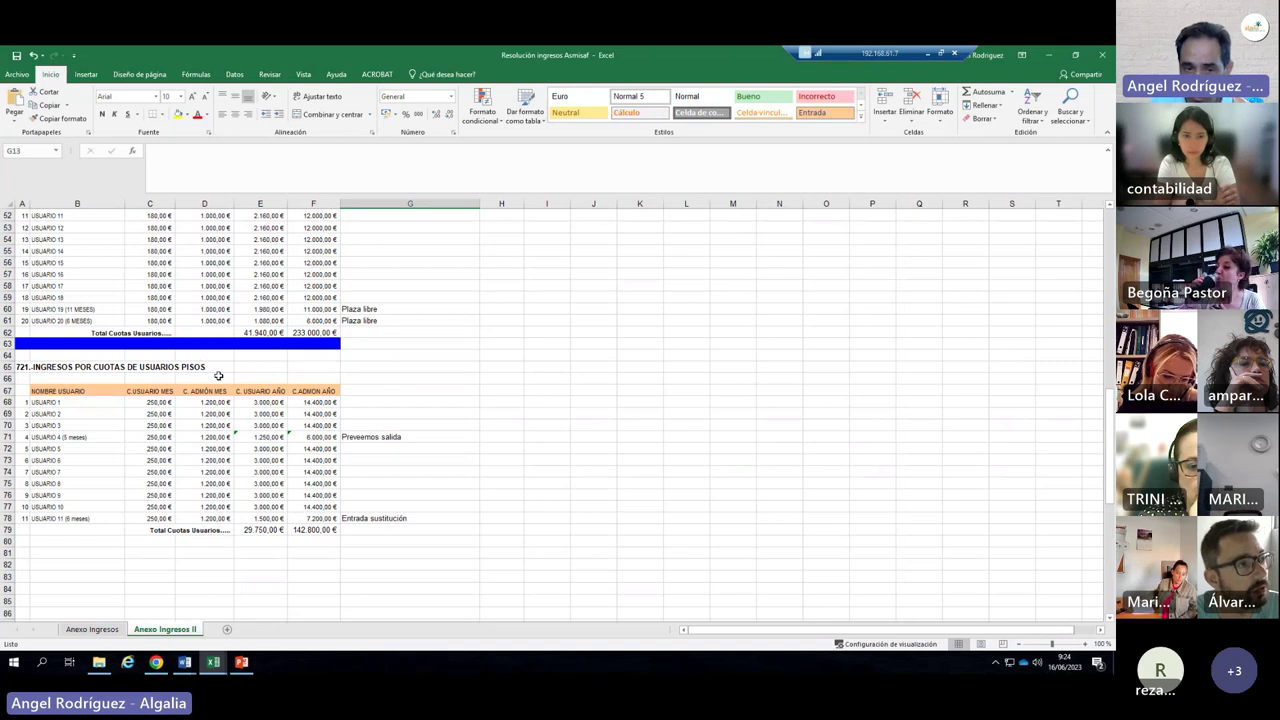
scroll(487, 246, "up", 3)
scroll(487, 246, "up", 1)
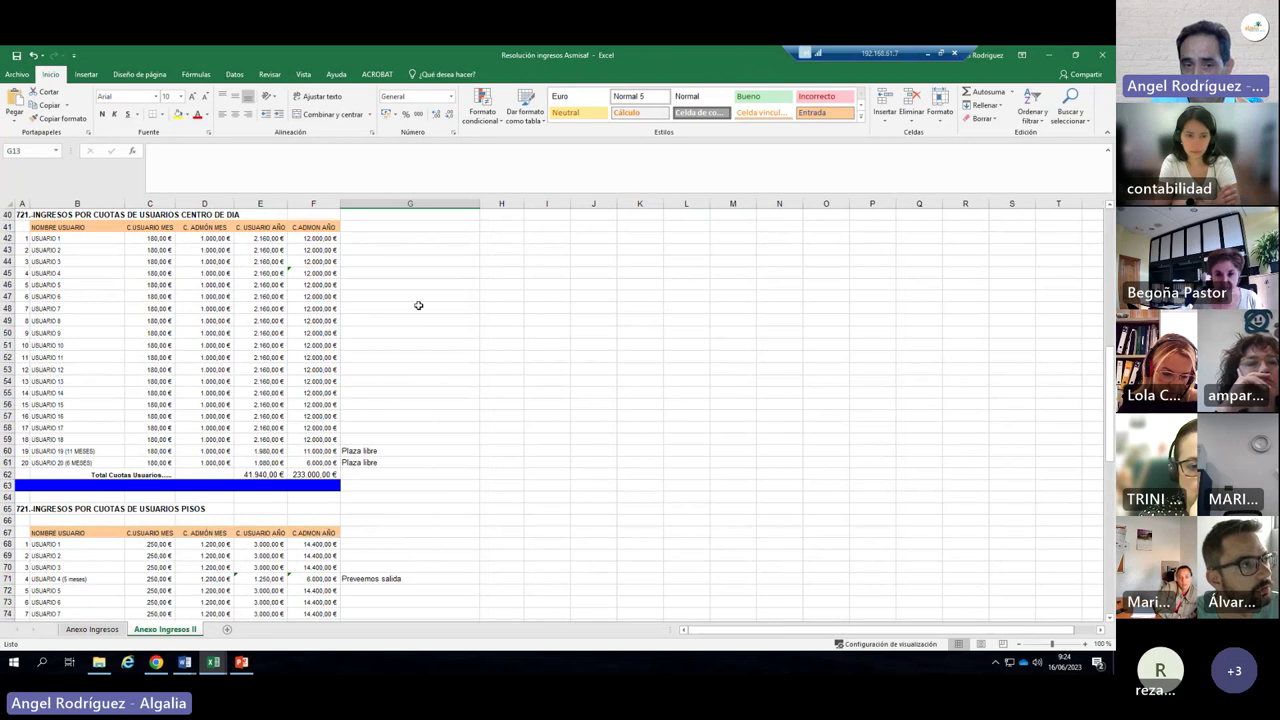
scroll(418, 305, "up", 1)
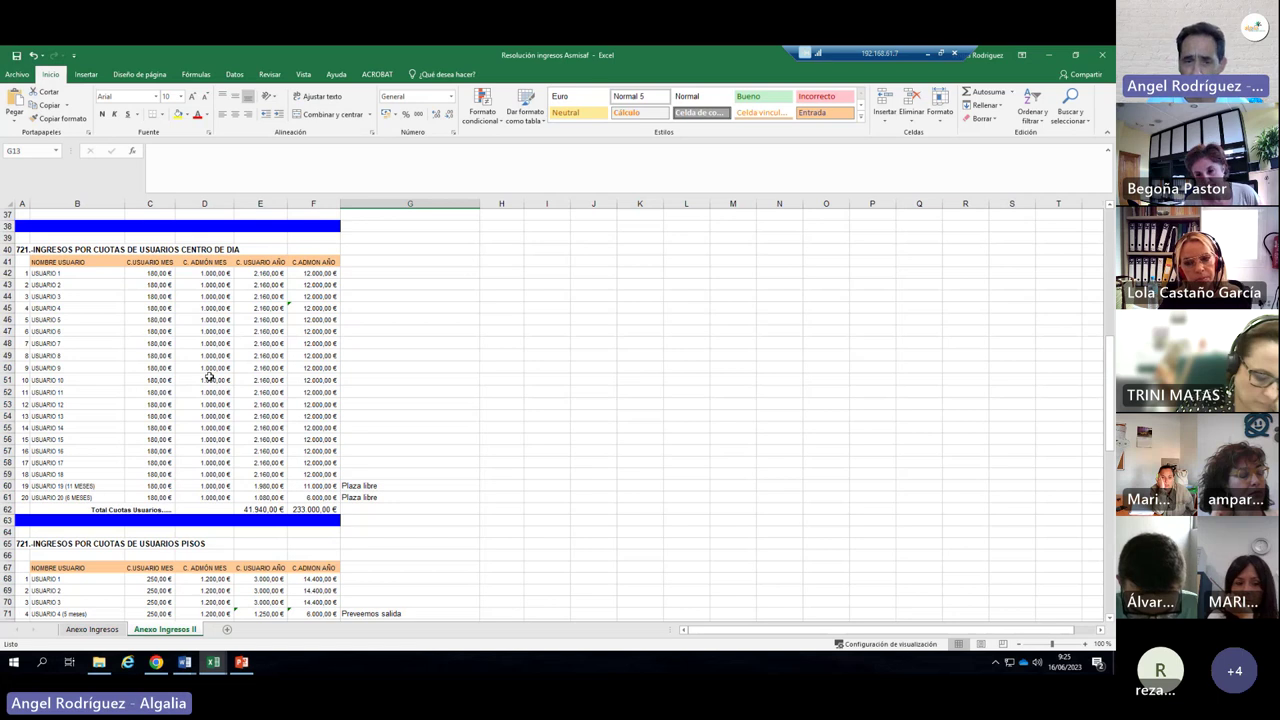
scroll(209, 376, "down", 5)
scroll(206, 376, "up", 6)
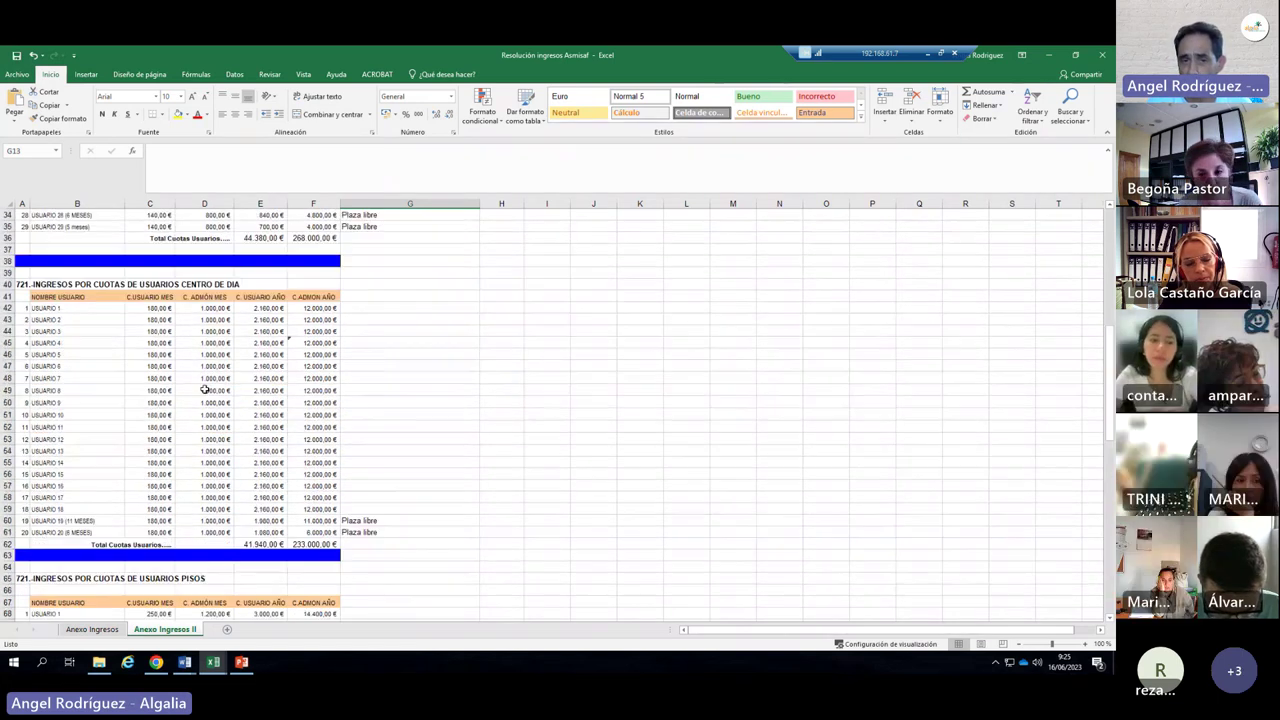
scroll(204, 390, "up", 2)
scroll(204, 390, "down", 5)
scroll(150, 450, "up", 5)
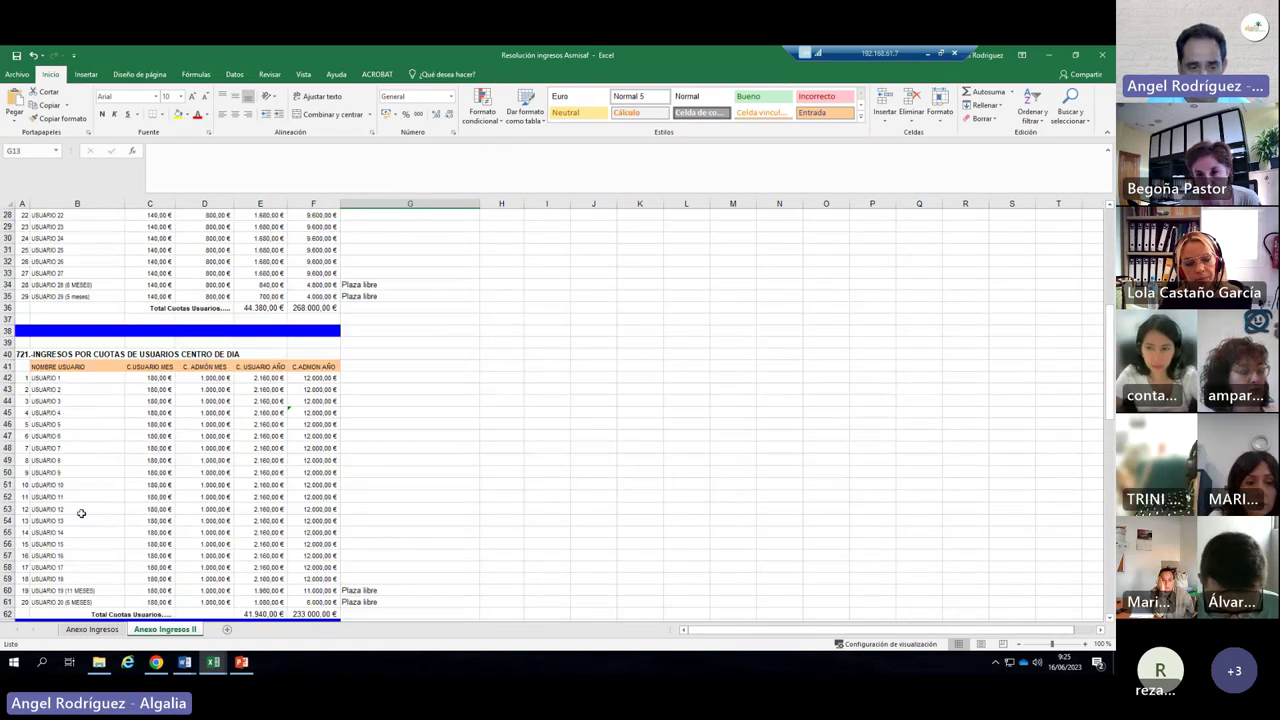
Display the Anexo Ingresos sheet and review its income sections from 700 Venta de Bienes to 740 Subvenciones y Donaciones.
left_click(95, 630)
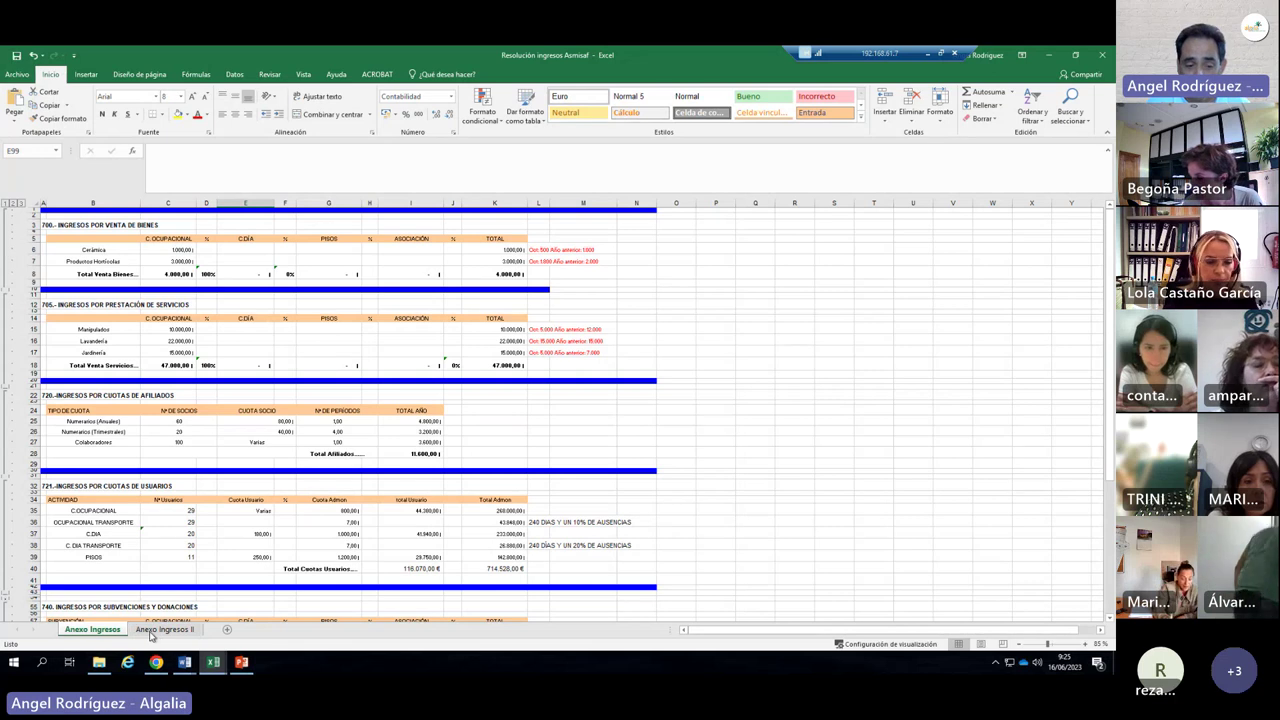
scroll(166, 472, "down", 2)
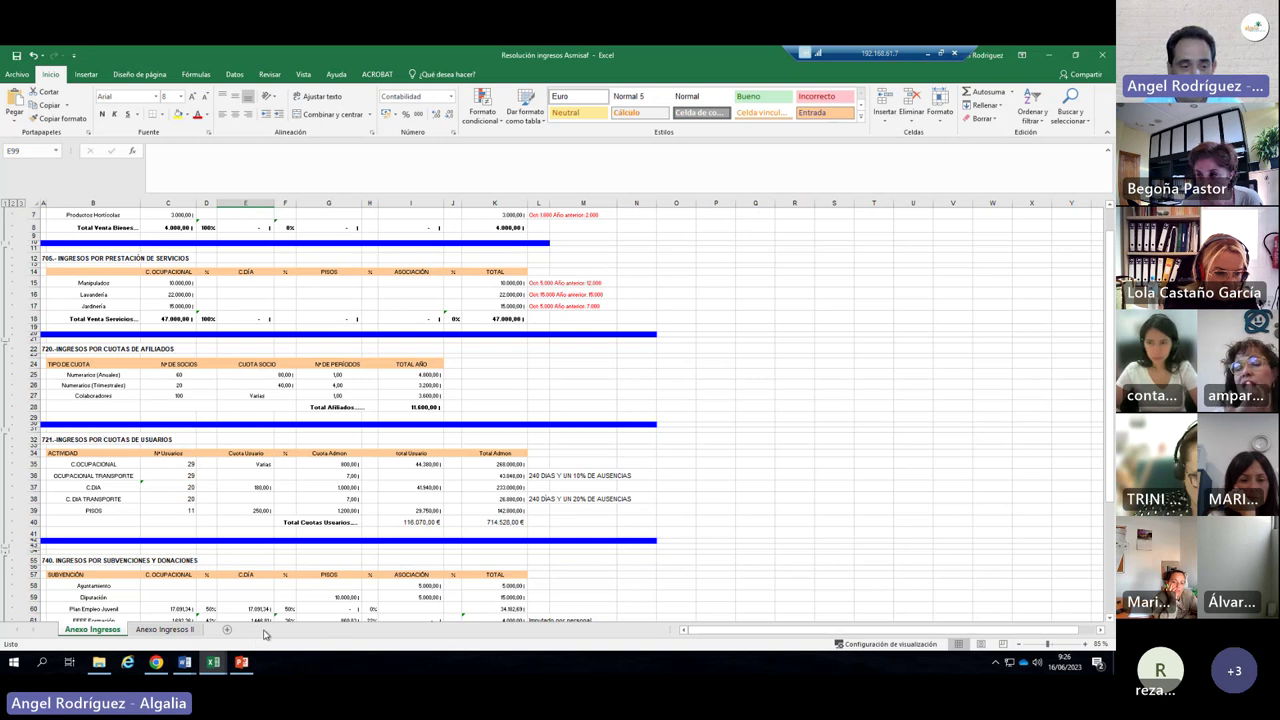
scroll(207, 438, "down", 1)
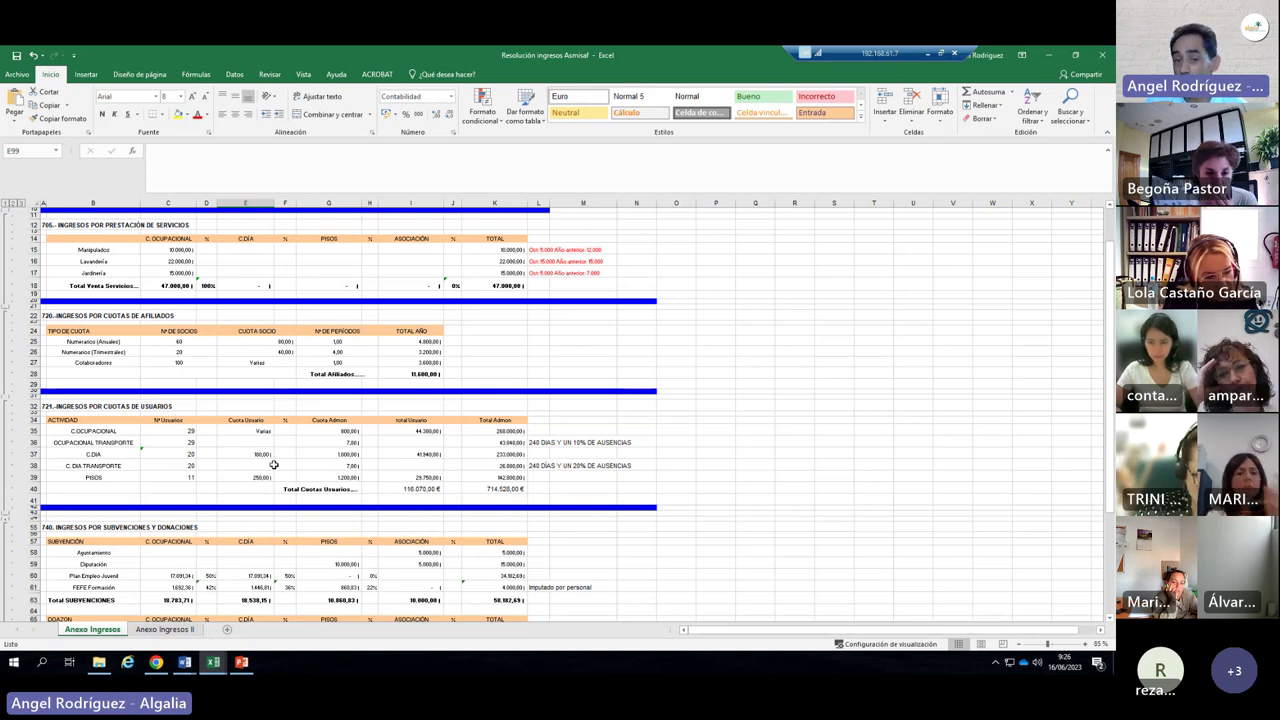
scroll(234, 477, "down", 2)
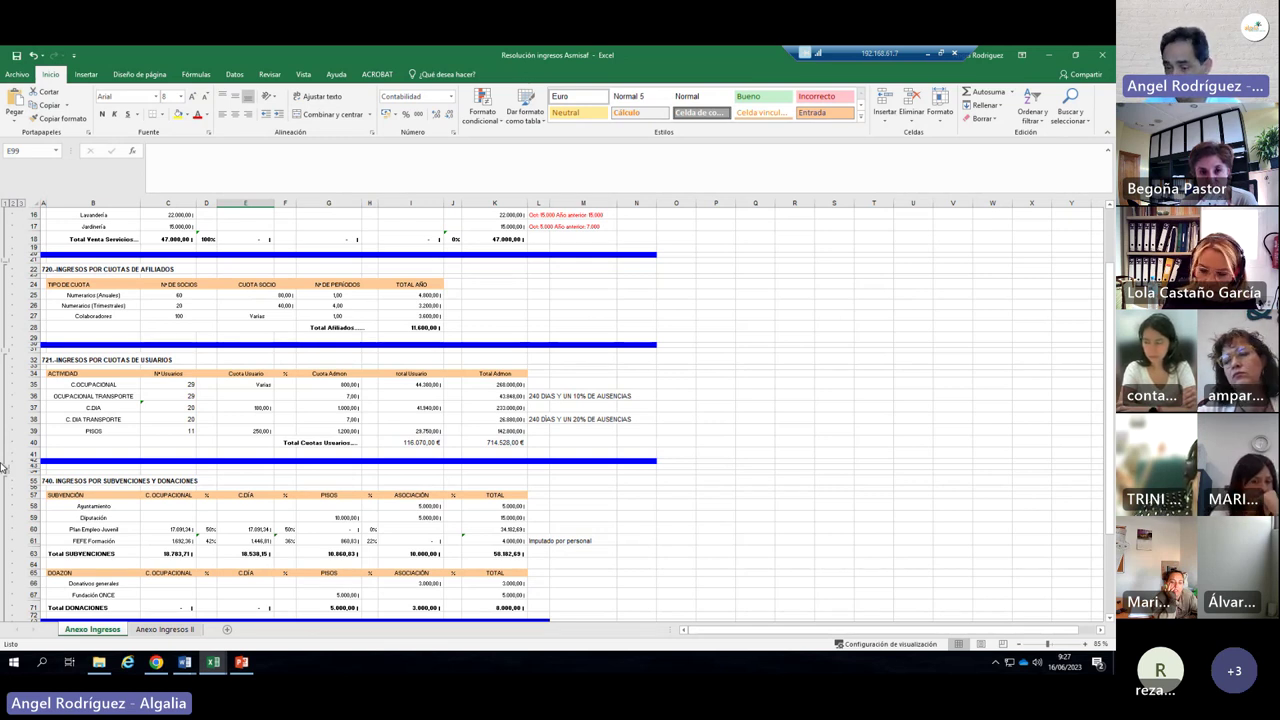
scroll(243, 364, "up", 1)
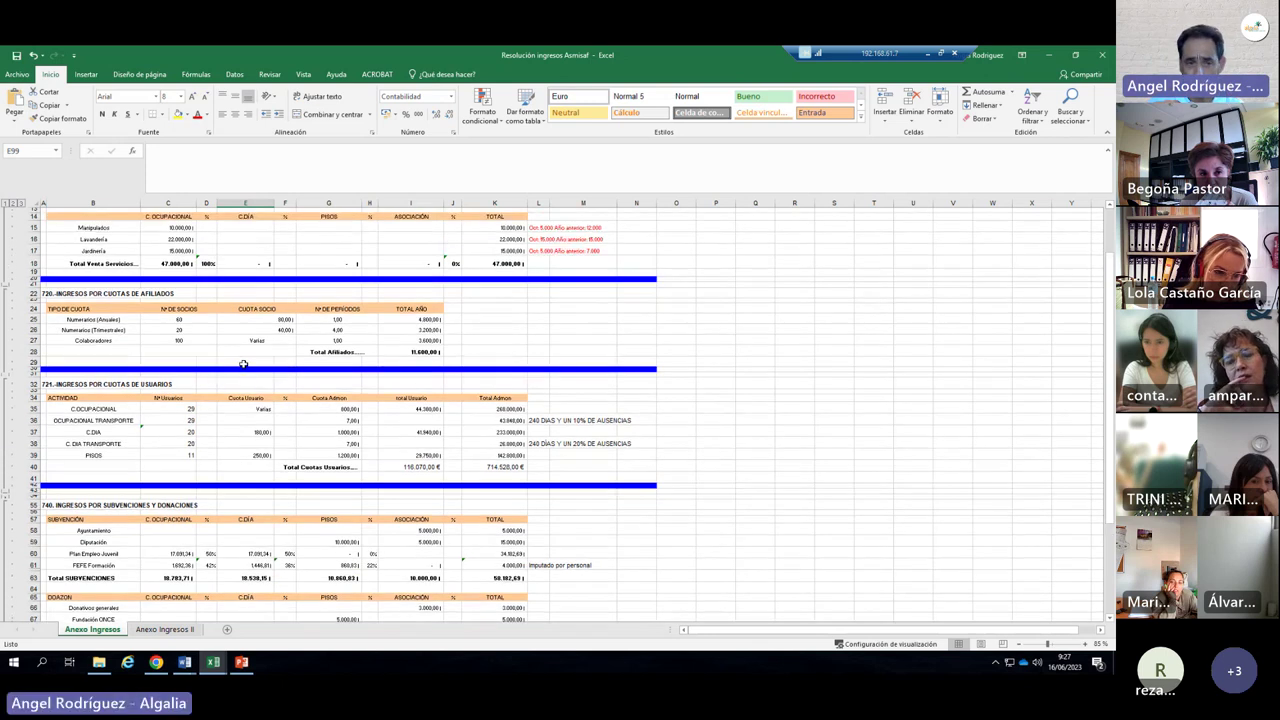
scroll(243, 364, "up", 1)
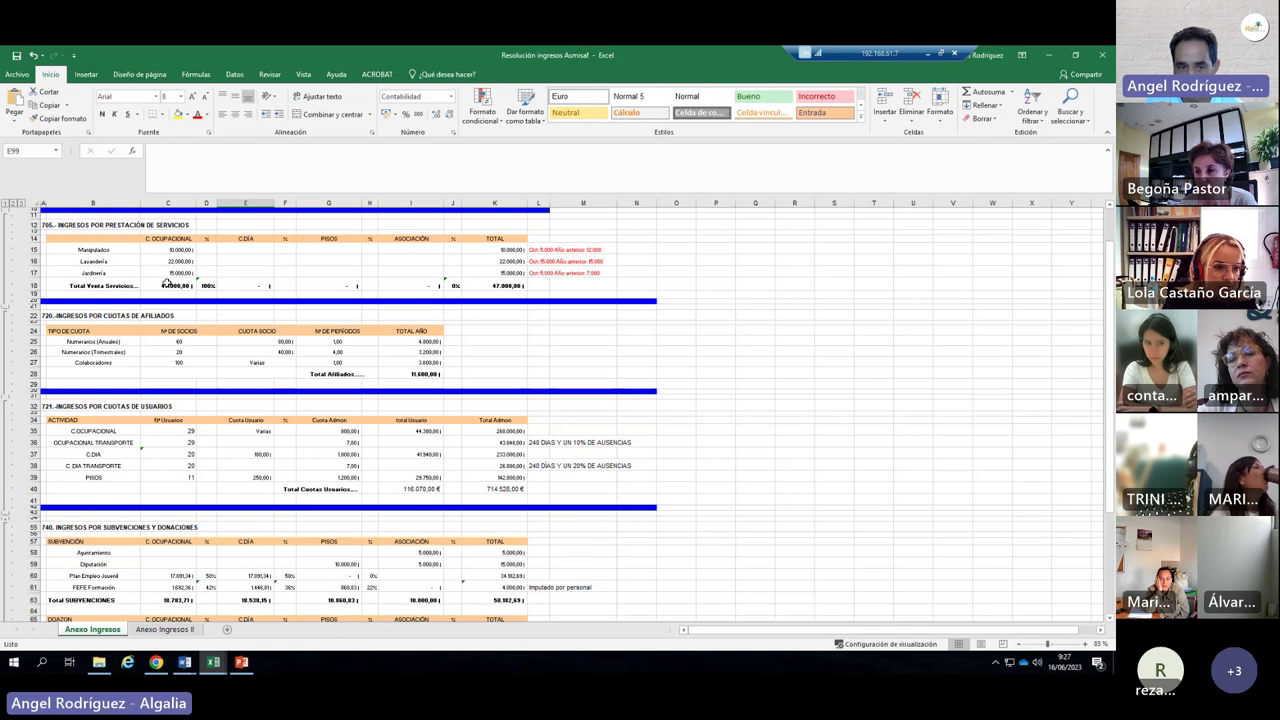
scroll(228, 265, "up", 3)
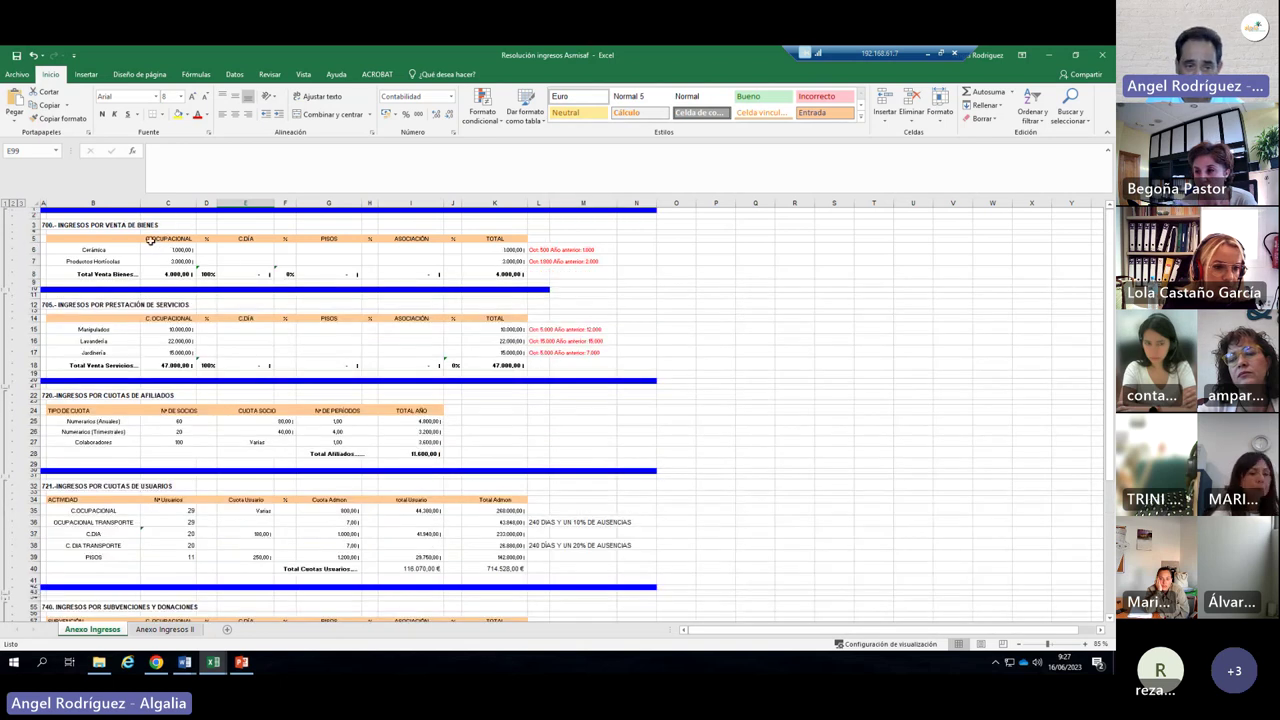
Examine the OCUPACIONAL TRANSPORTE row of section 721: the fee in G36, the total's formula in K36 and the note in L36.
scroll(107, 353, "down", 2)
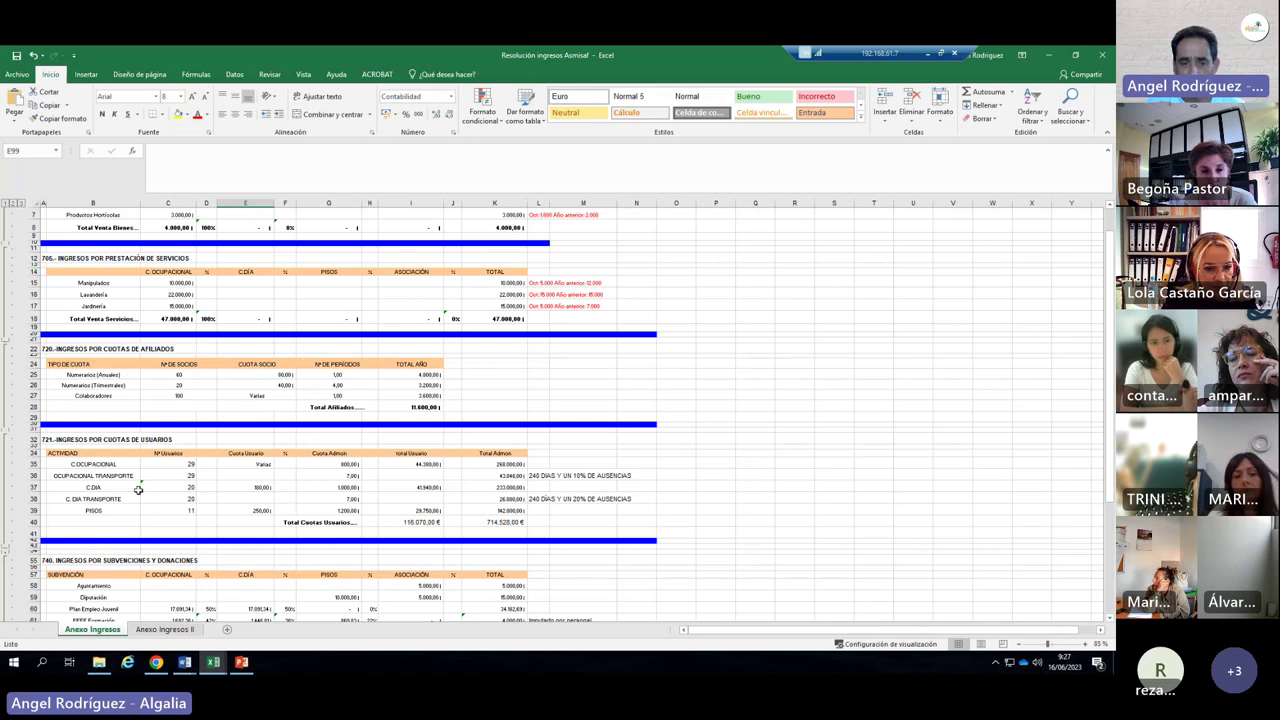
scroll(145, 485, "down", 3)
left_click(340, 396)
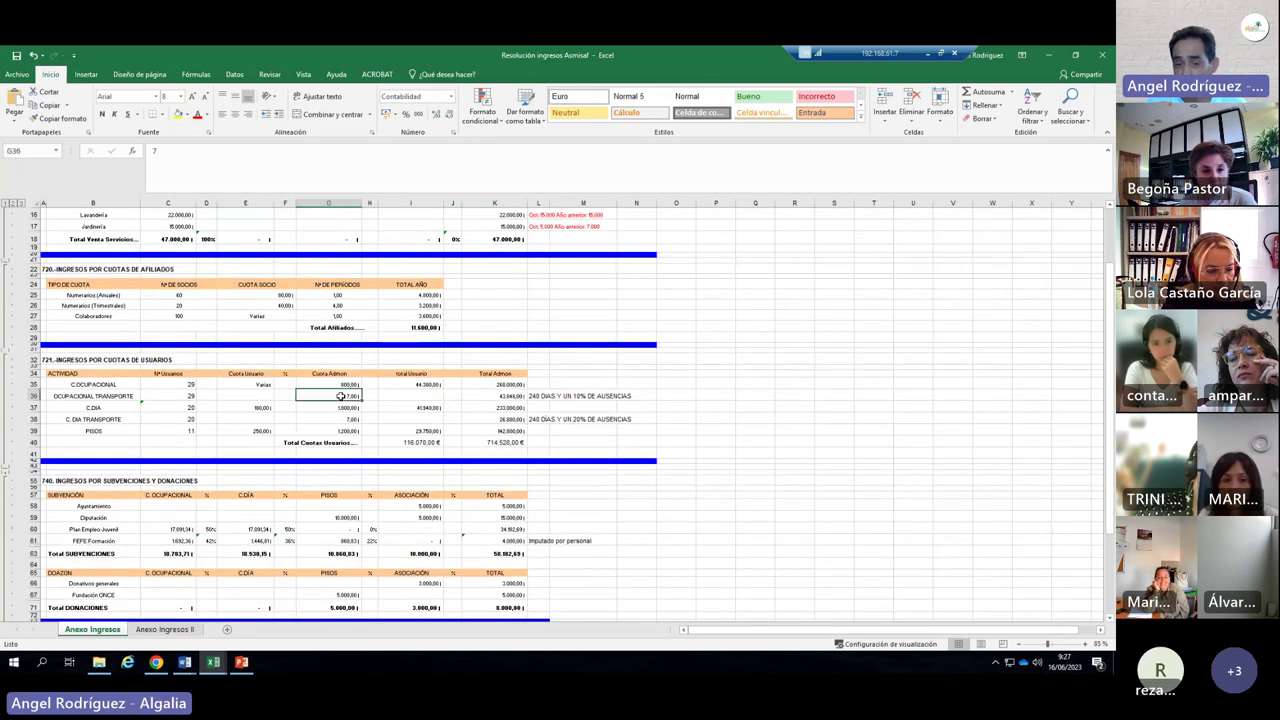
left_click(513, 396)
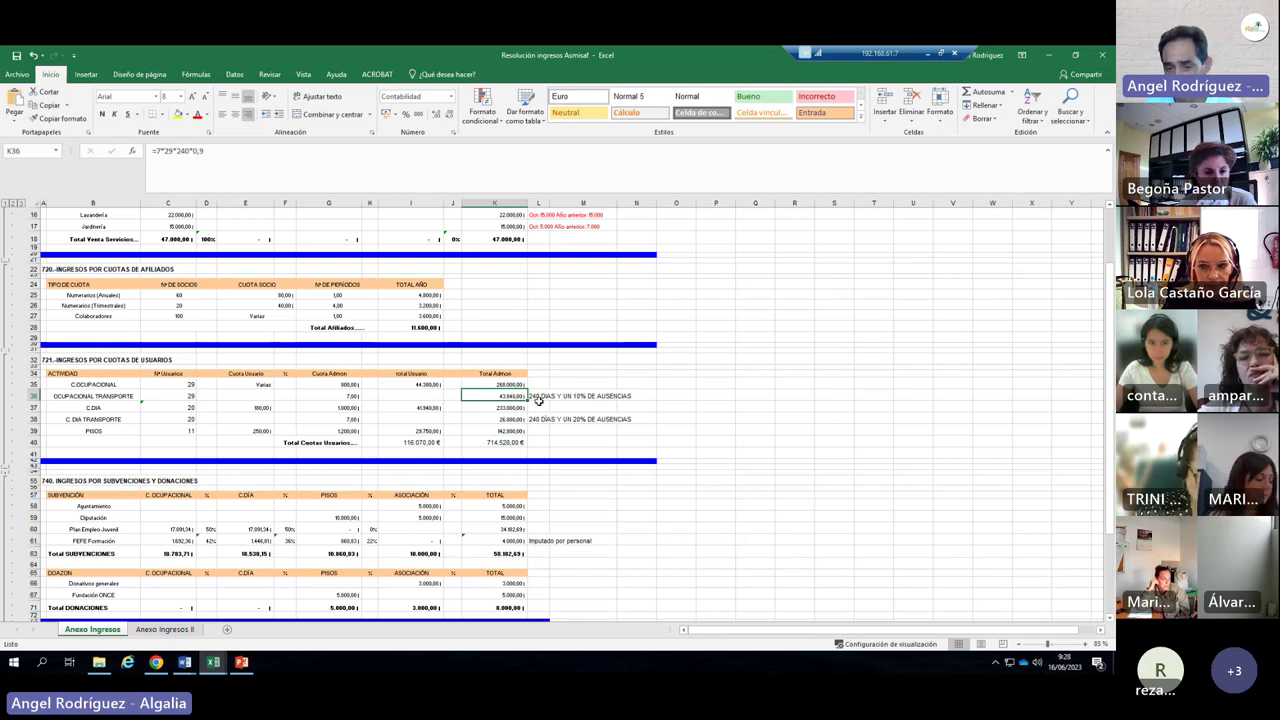
left_click(538, 395)
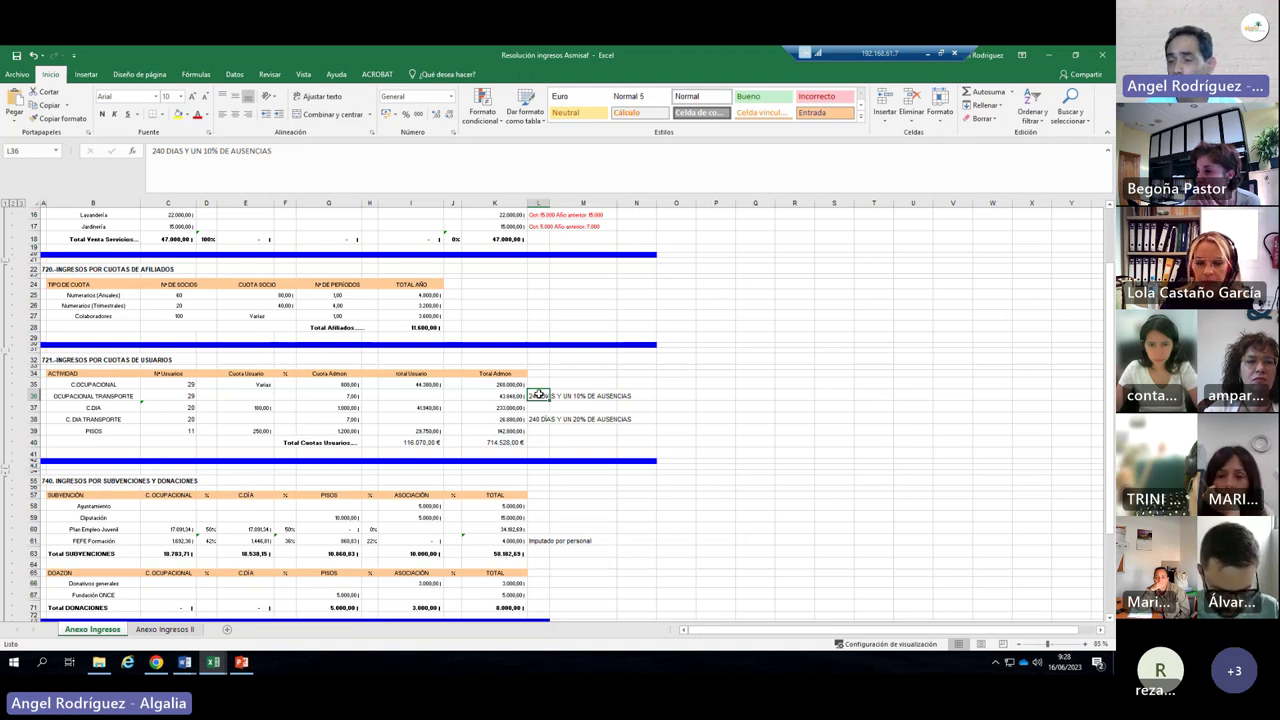
left_click(495, 396)
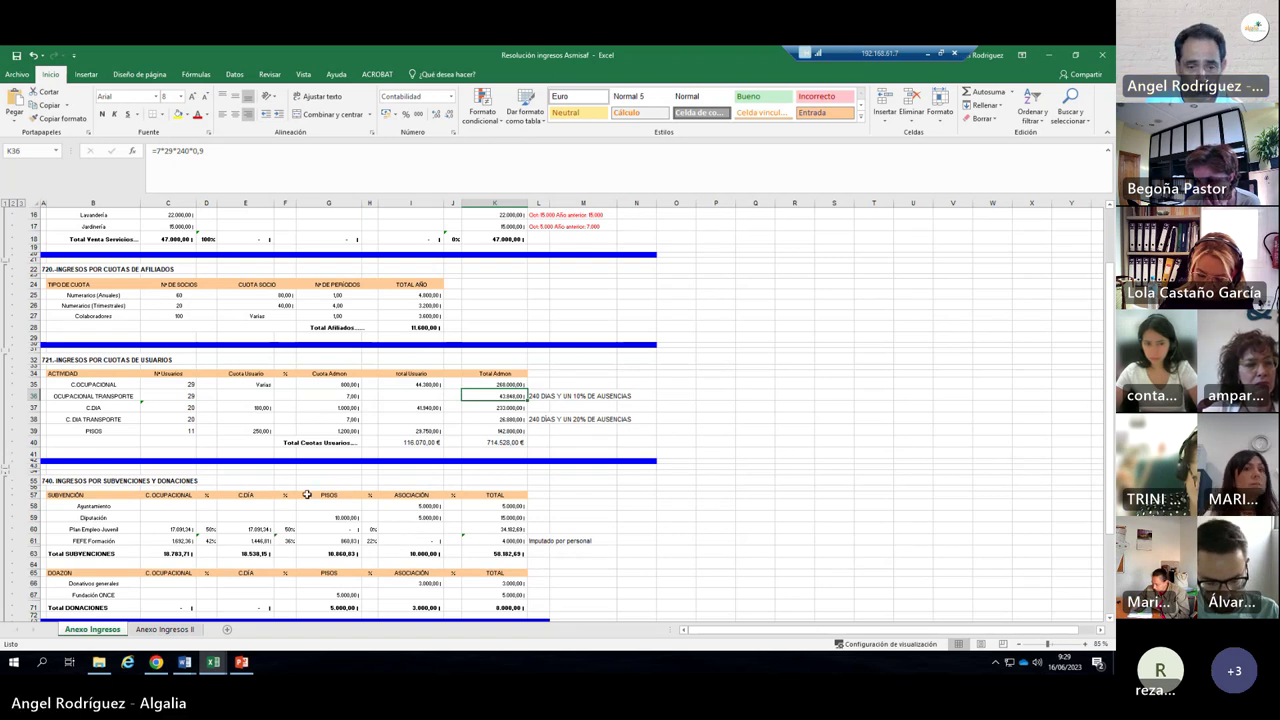
Examine how the Ayuntamiento and Diputación subsidies in section 740 are allocated between Pisos and Asociación, using cells G59, I58 and I59.
scroll(307, 494, "down", 3)
scroll(307, 494, "down", 2)
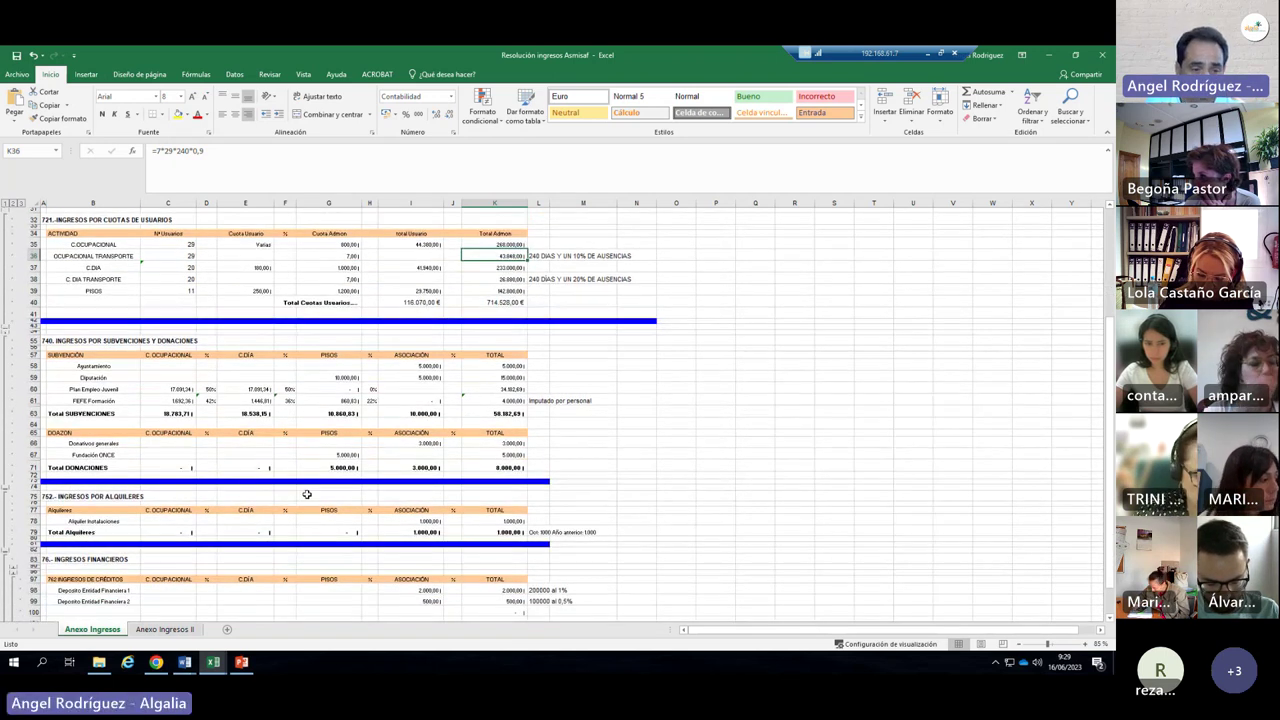
scroll(306, 491, "down", 2)
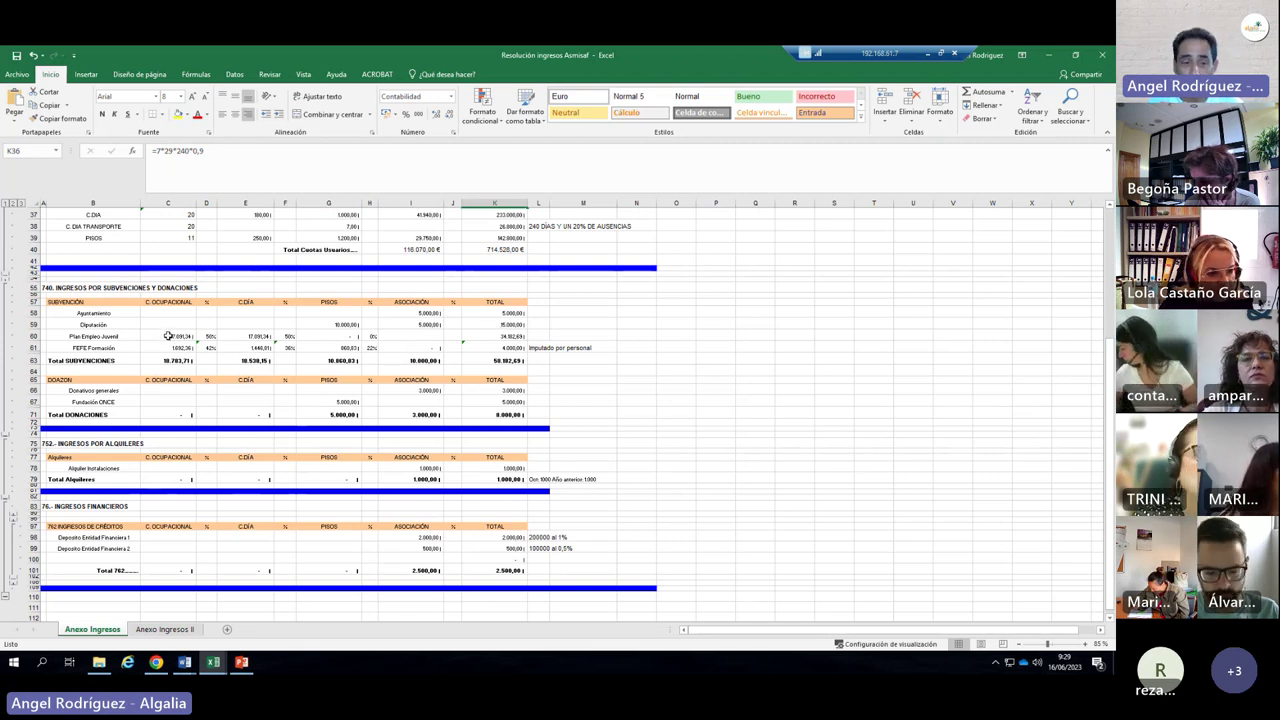
left_click(313, 324)
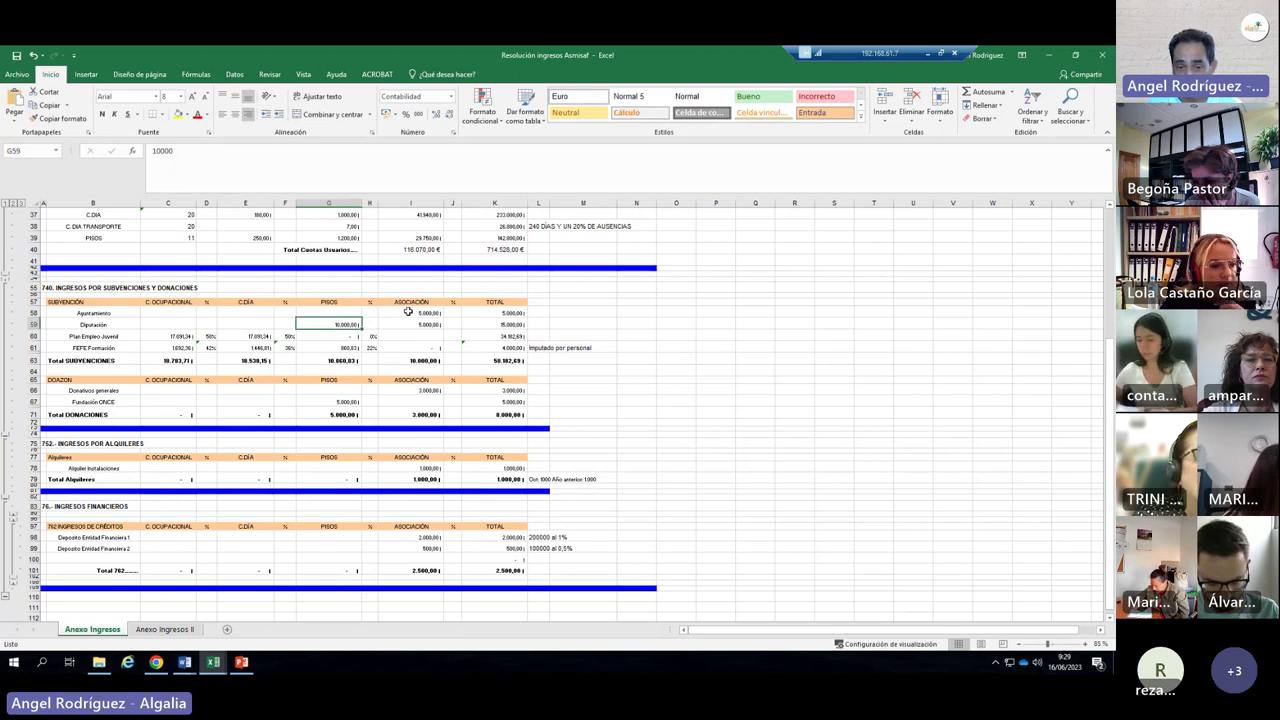
left_click(406, 323)
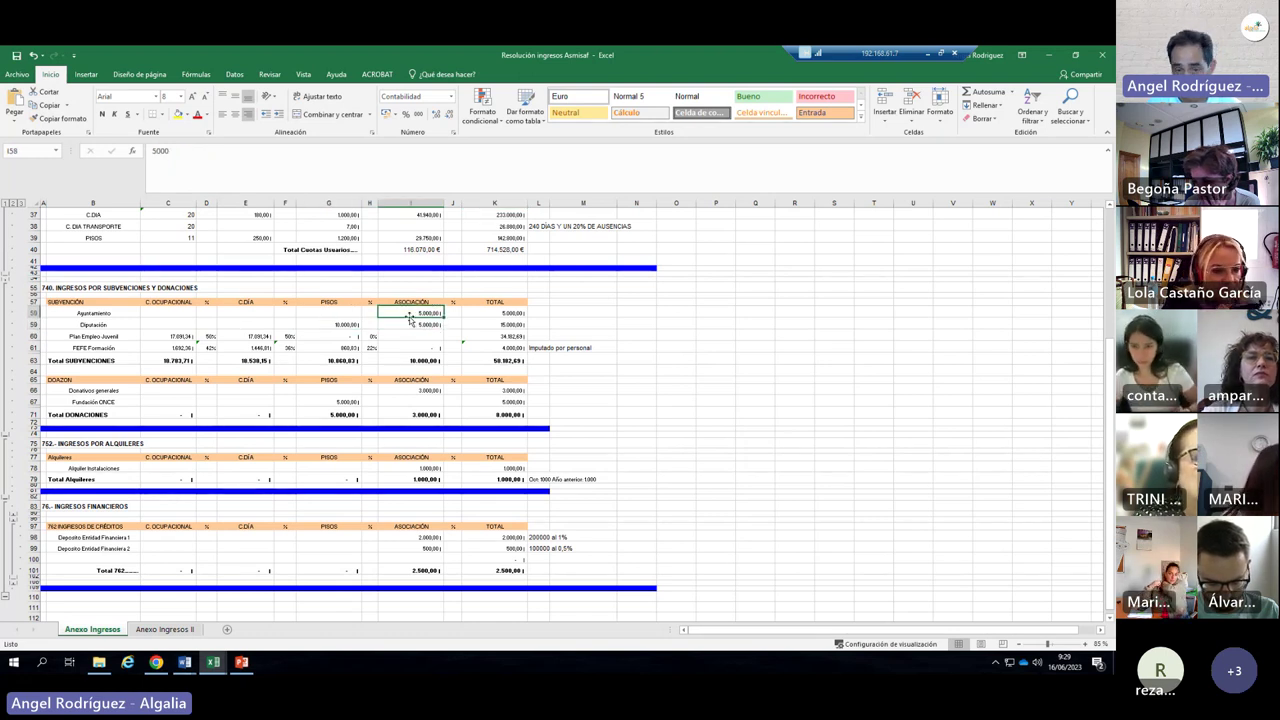
left_click(338, 323)
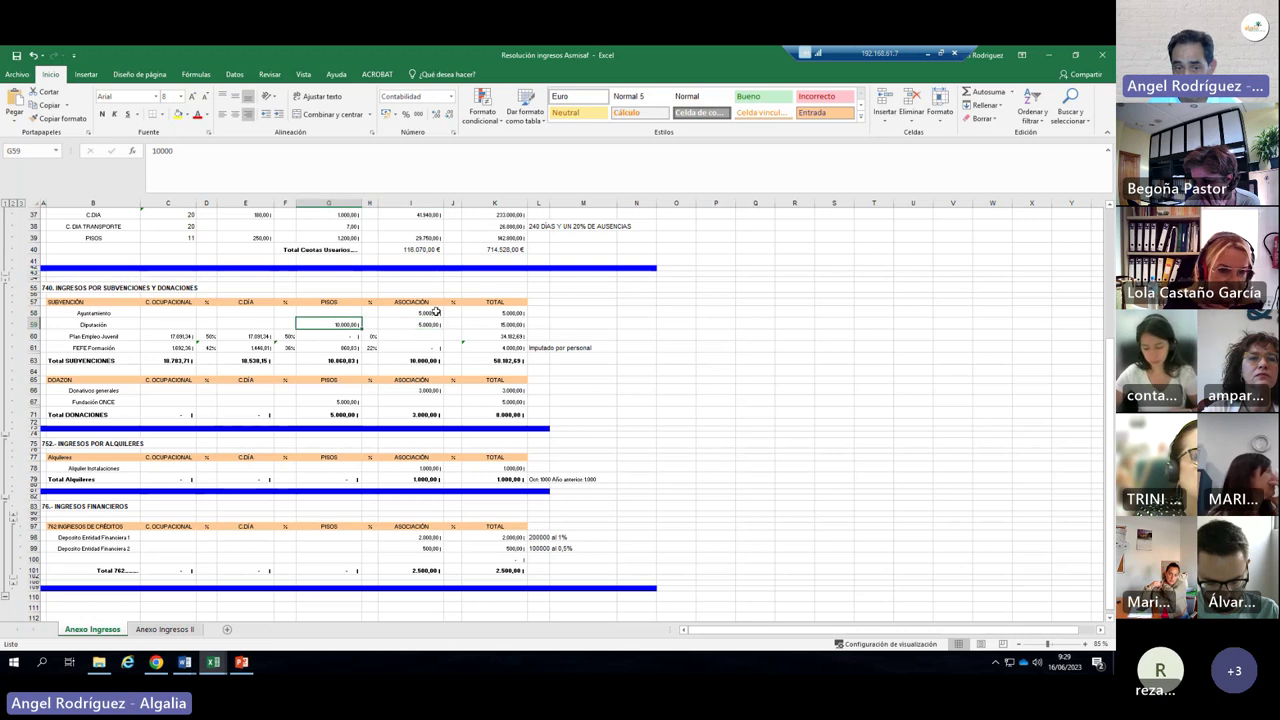
left_click(425, 312)
left_click(424, 323)
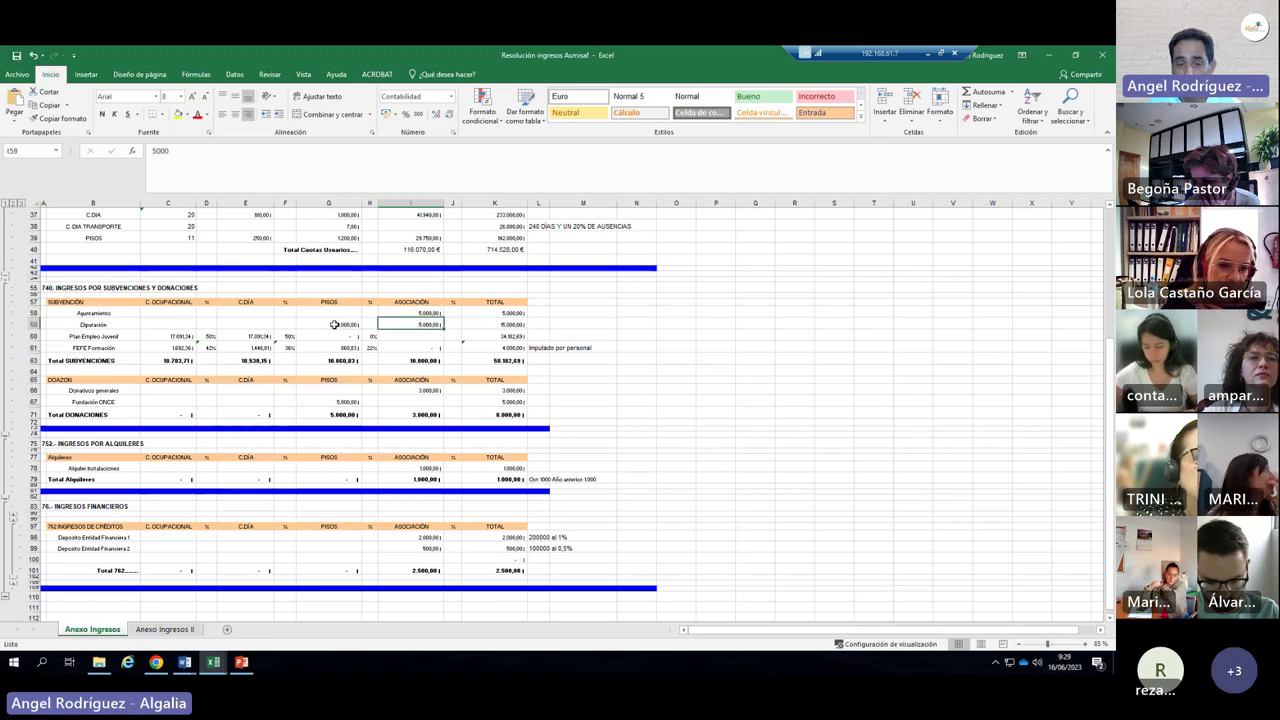
left_click(419, 313)
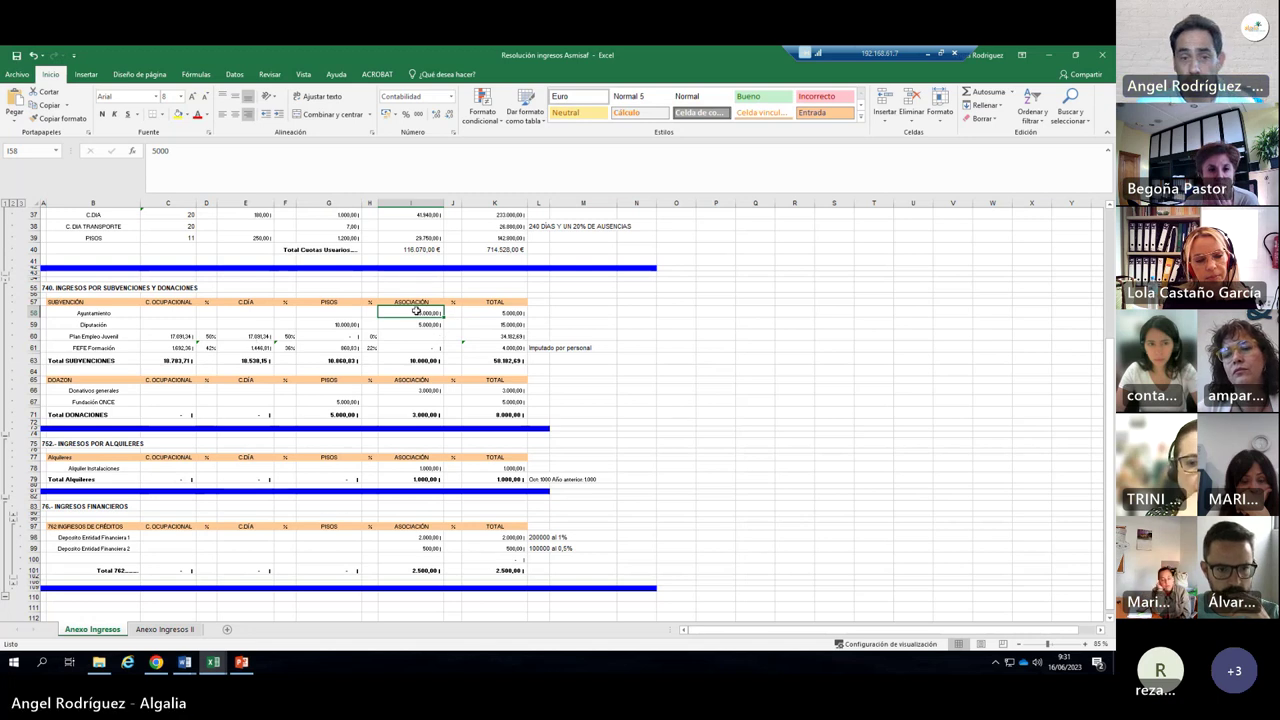
Examine the formulas that allocate the Plan Empleo Juvenil and FEFE Formación subsidies across the centres in rows 60 and 61.
left_click(163, 336)
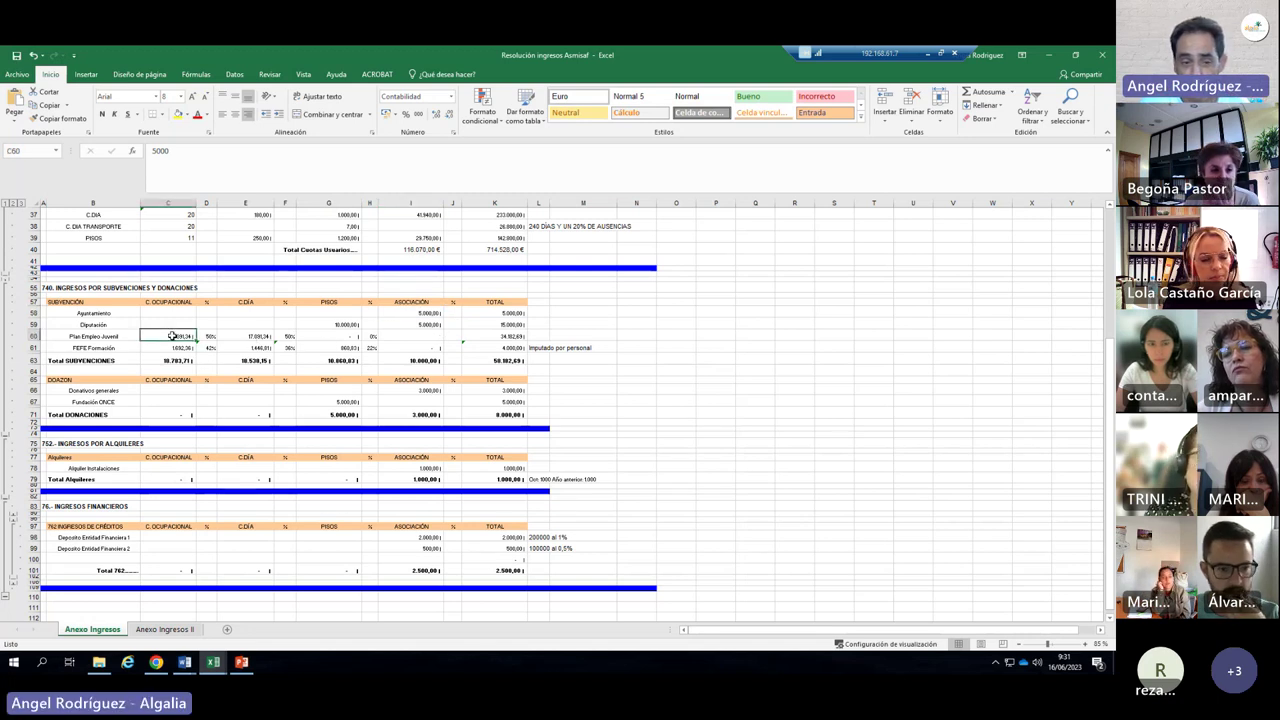
left_click(182, 348)
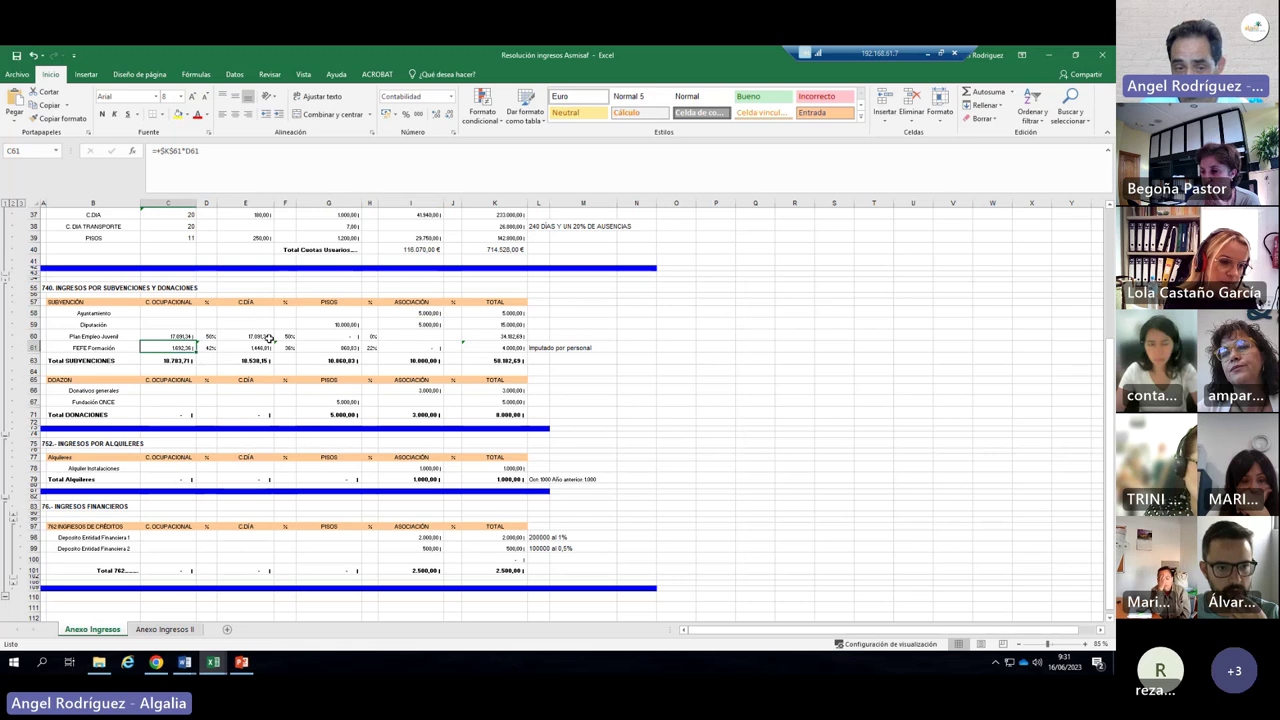
left_click(268, 338)
left_click(258, 350)
left_click(330, 347)
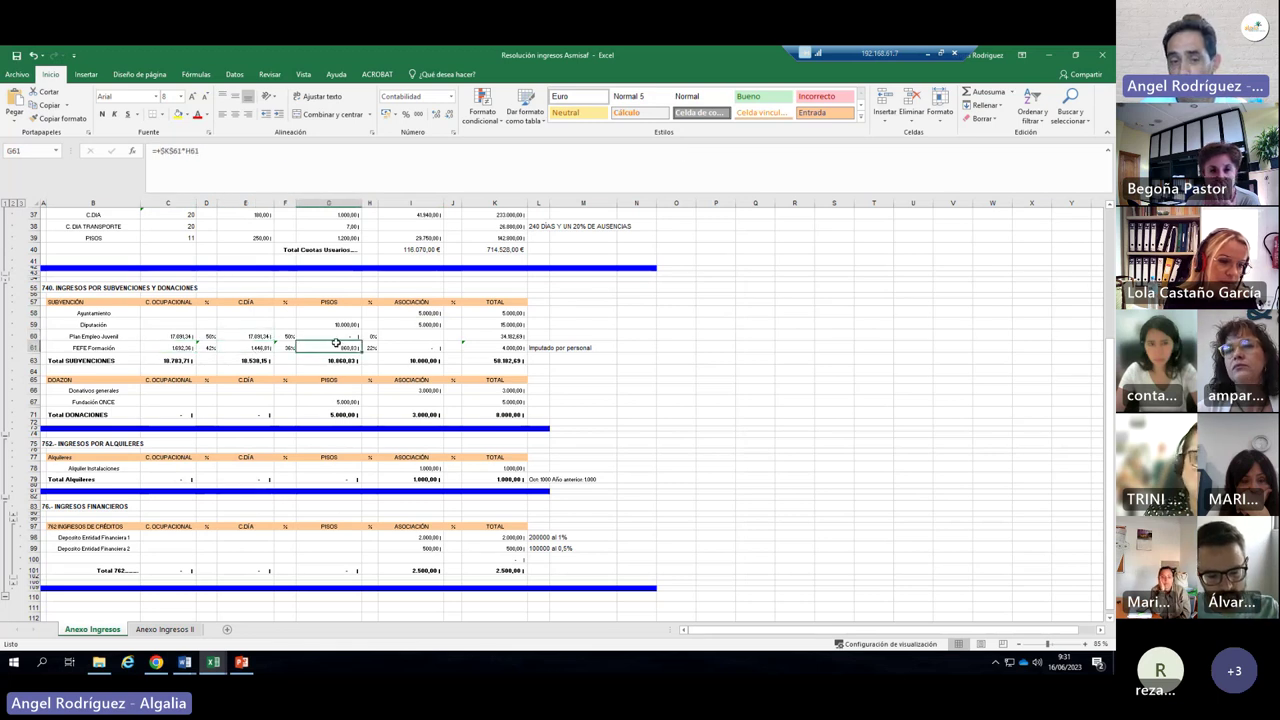
left_click(330, 335)
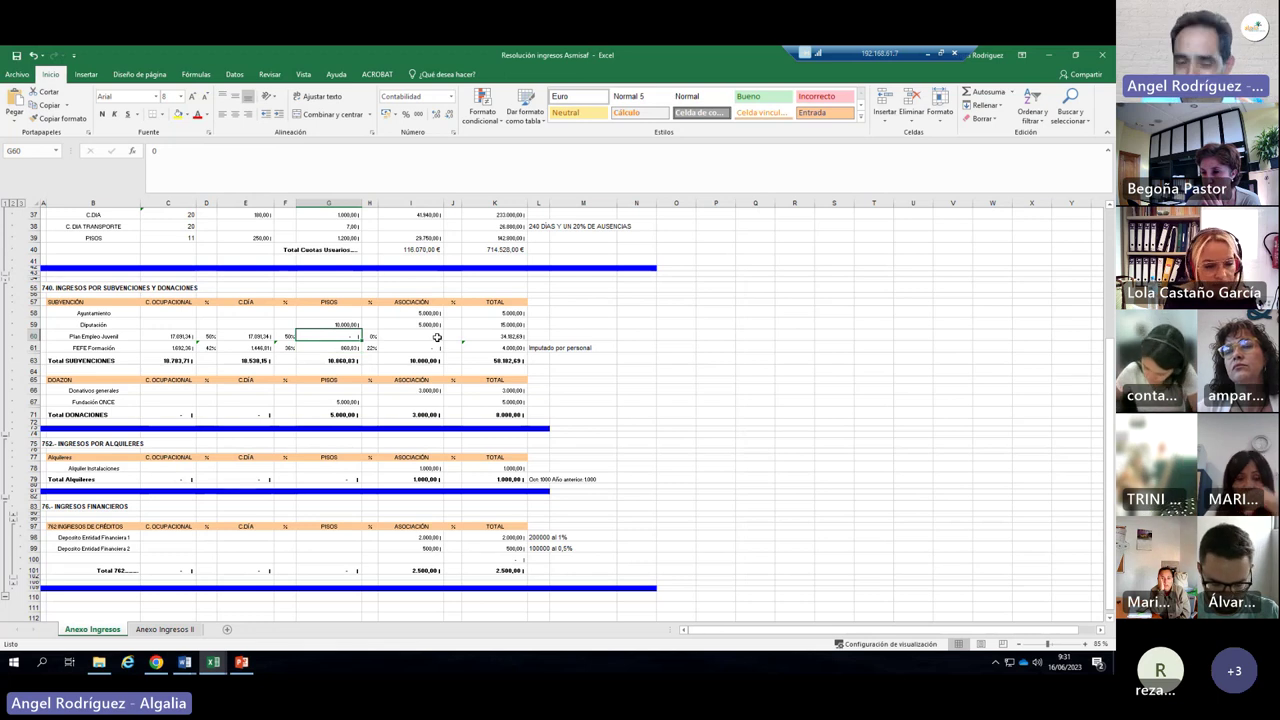
left_click(430, 336)
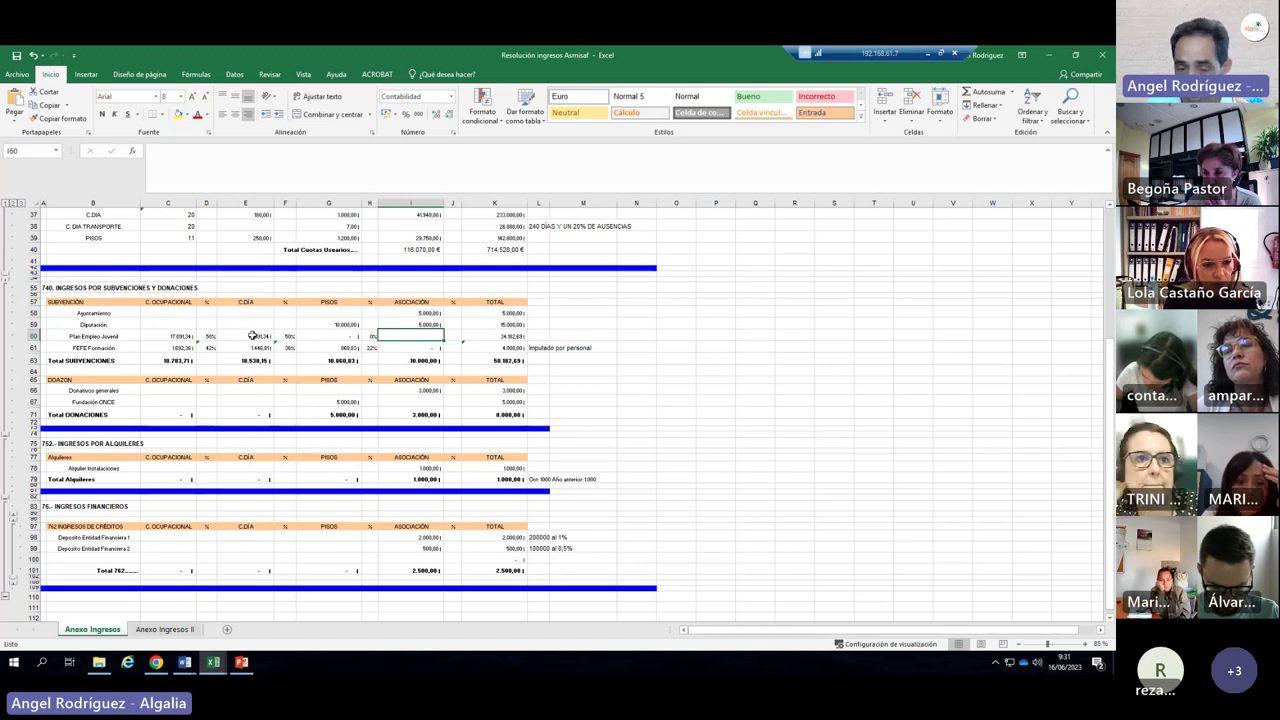
left_click(175, 335)
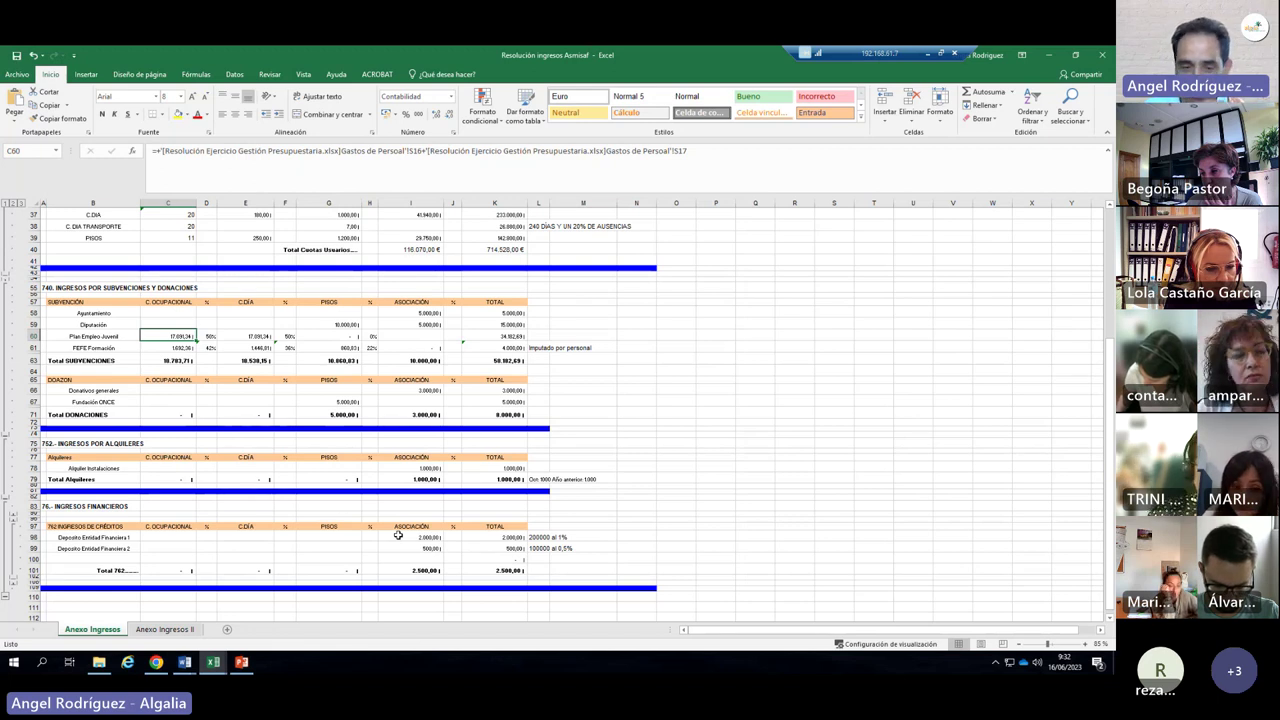
Read the red October and previous-year notes beside Cerámica and Productos Hortícolas in section 700, and return to the user fee and subsidy sections.
scroll(321, 378, "up", 7)
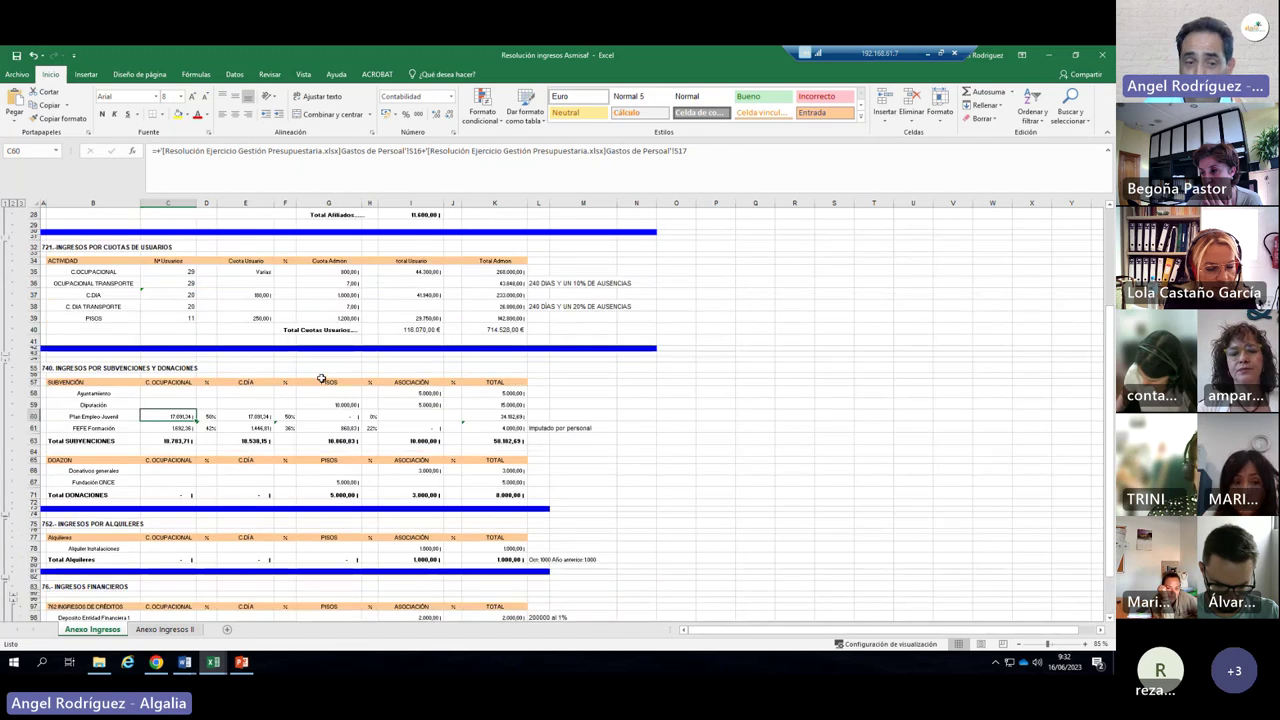
scroll(321, 378, "up", 3)
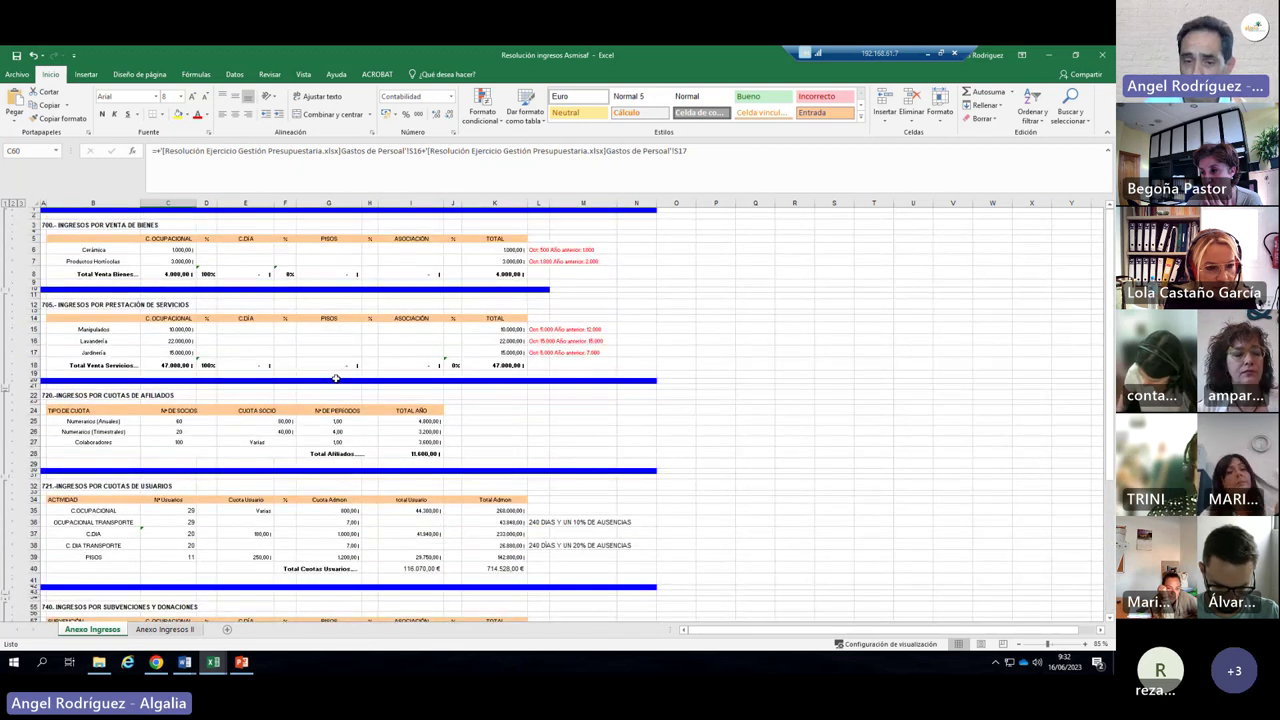
left_click(566, 250)
left_click(538, 250)
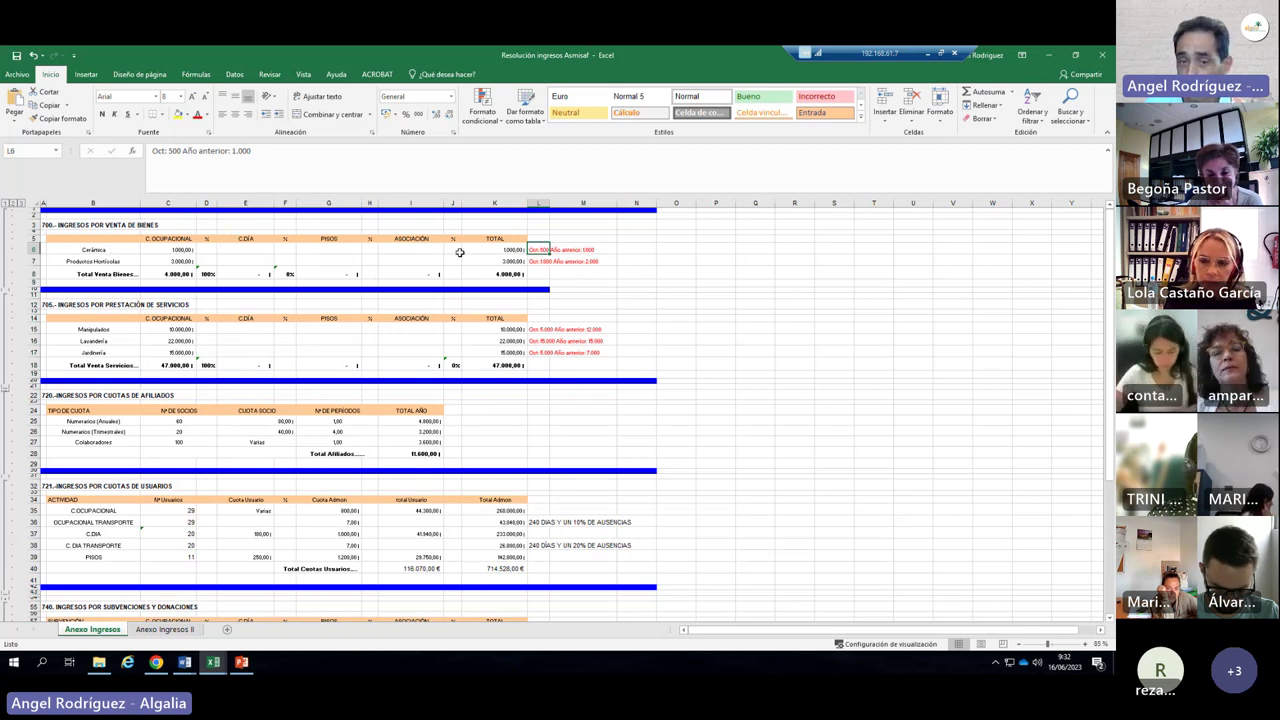
key("Down")
left_click(538, 248)
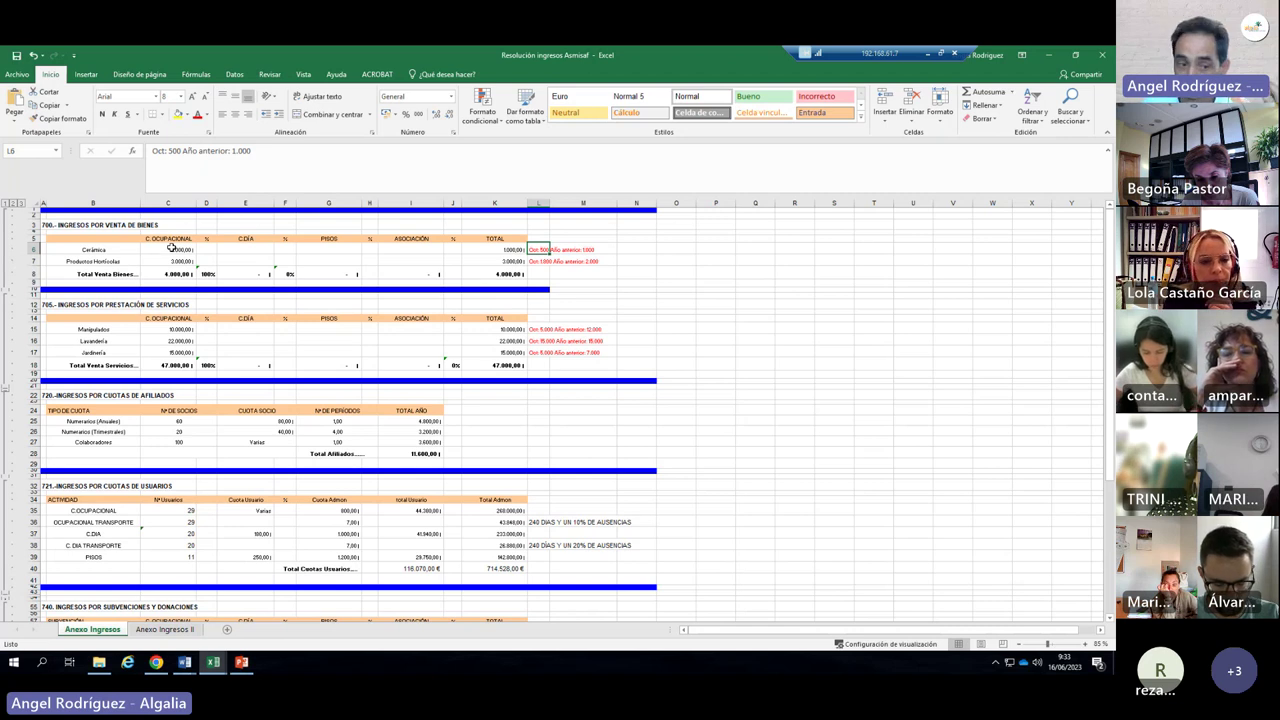
scroll(186, 406, "down", 8)
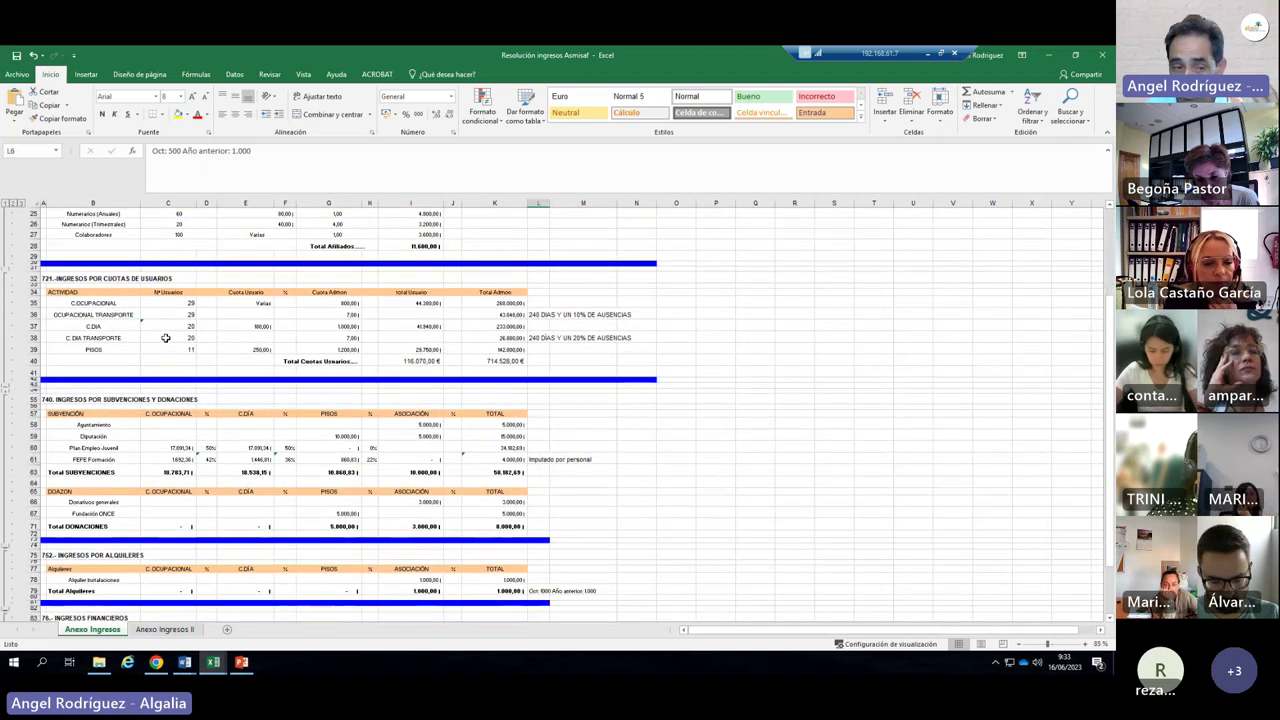
Review sections 700 to 740 of the Anexo Ingresos sheet once more, with the view enlarged to 110%.
scroll(165, 338, "up", 1)
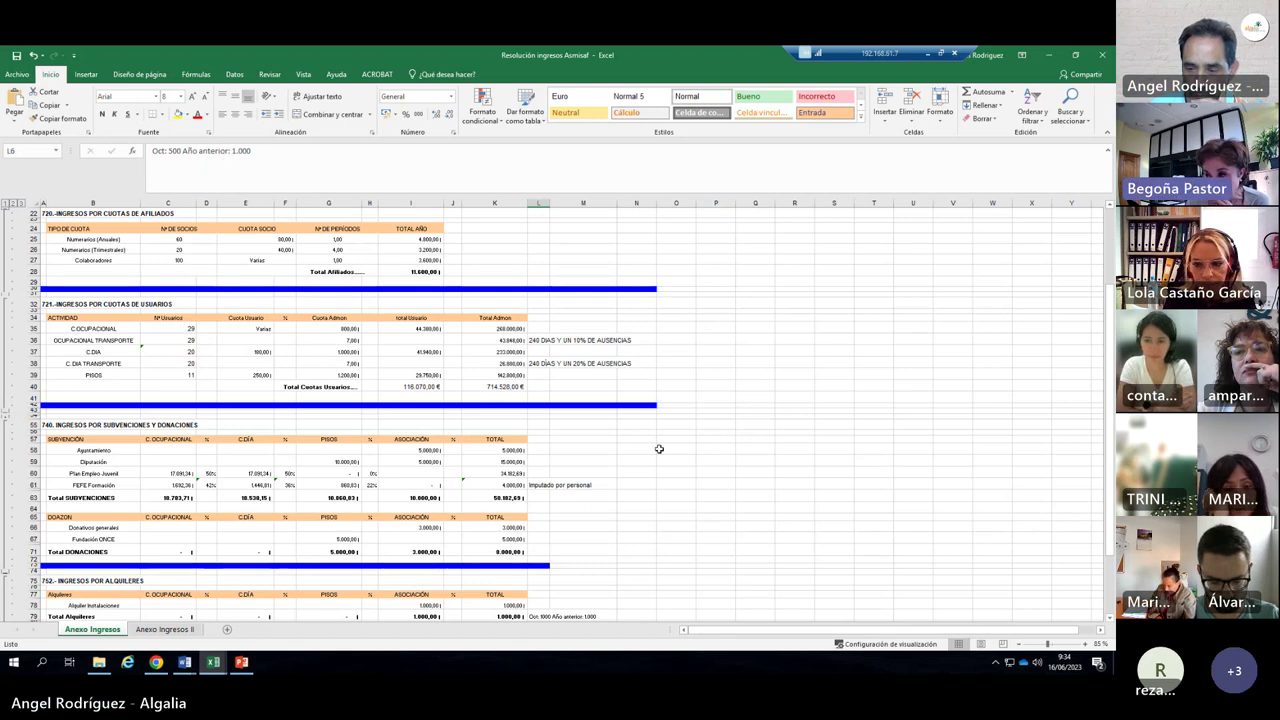
left_click(583, 449)
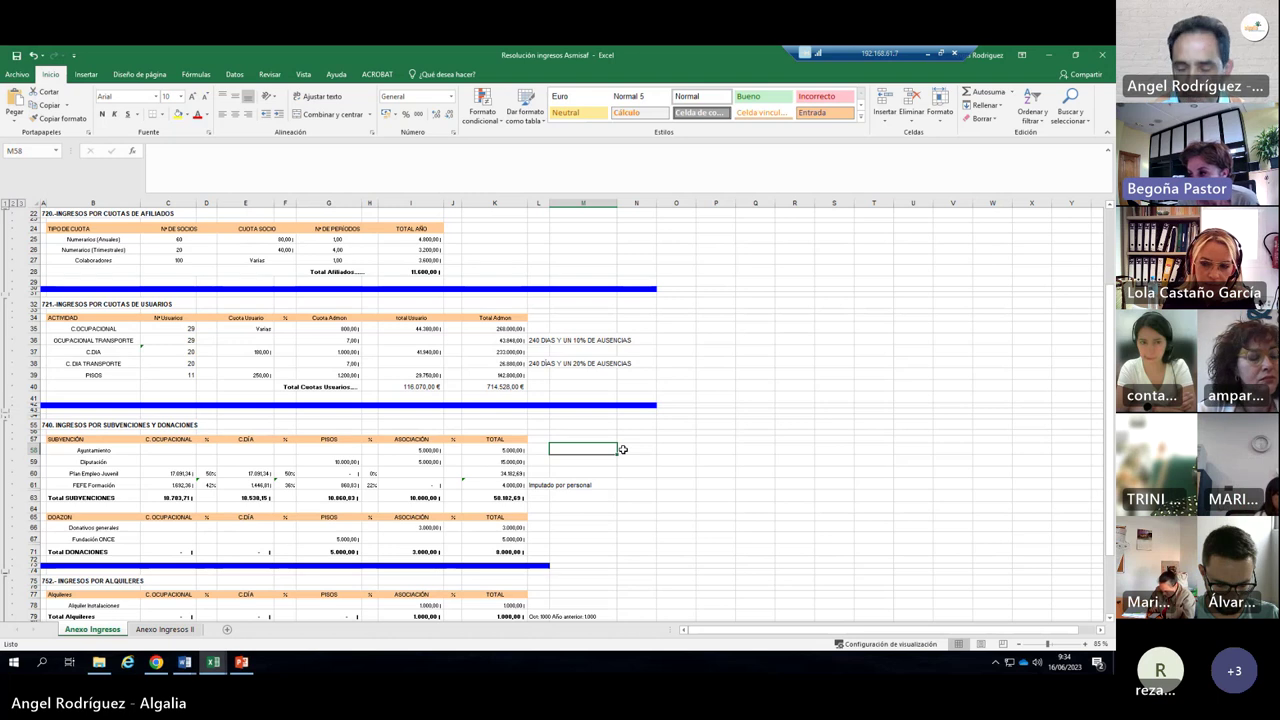
scroll(321, 292, "up", 5)
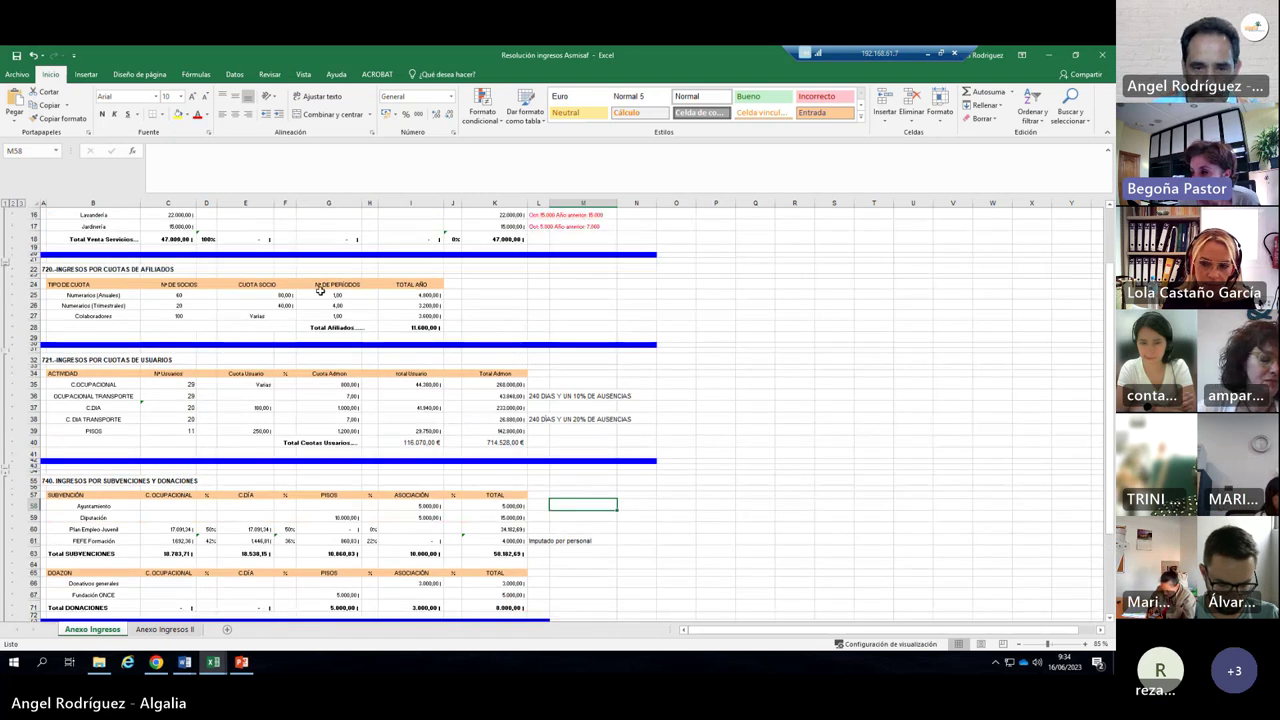
scroll(321, 292, "up", 2)
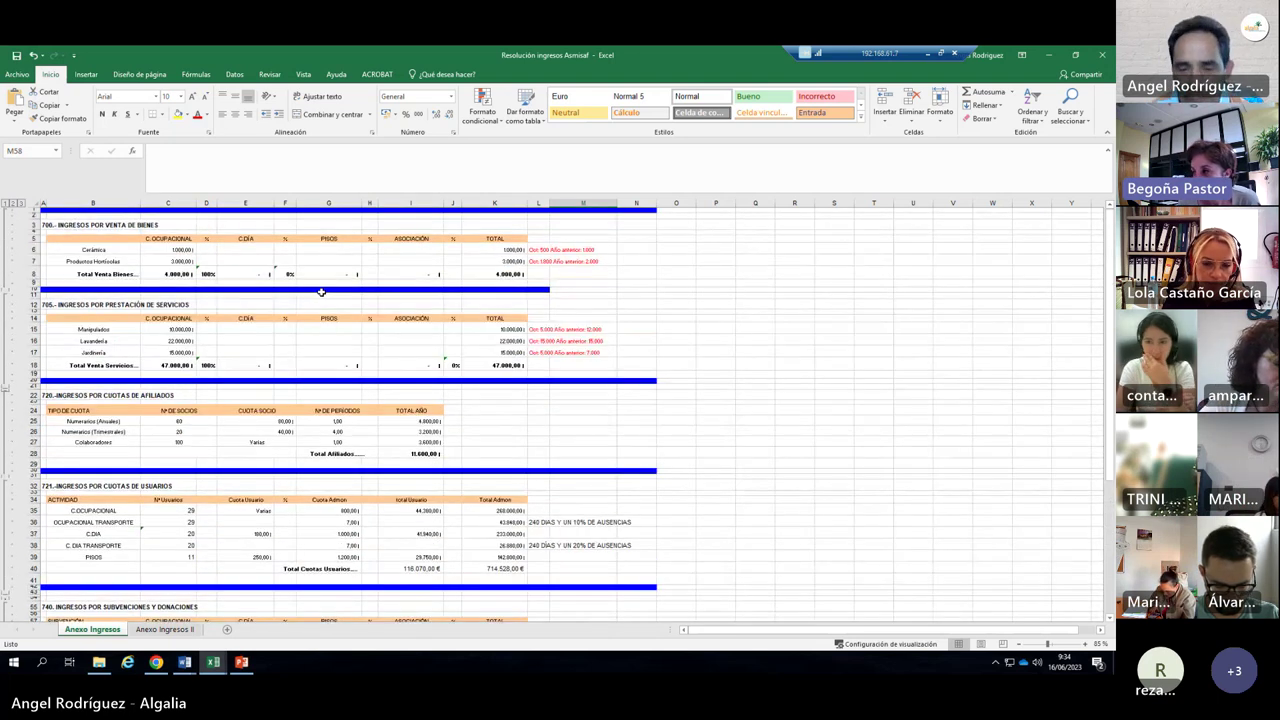
left_click(1087, 644)
left_click(1087, 644)
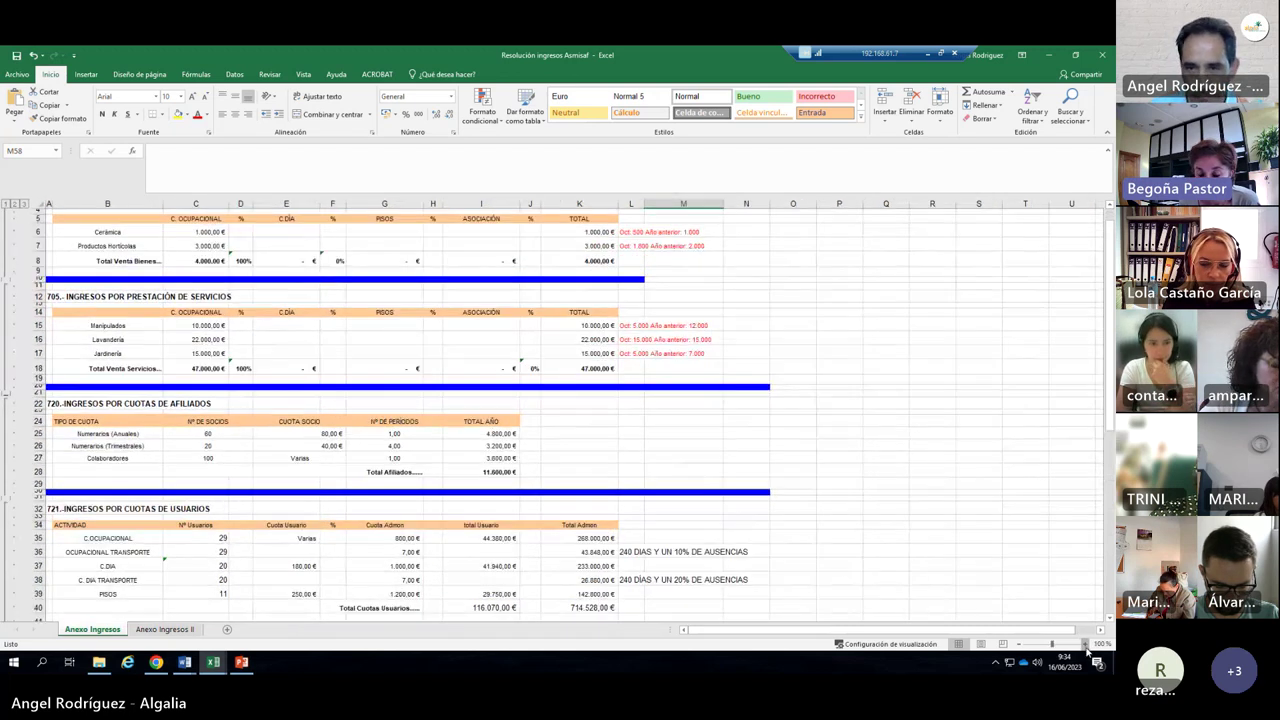
left_click(1087, 644)
scroll(587, 416, "up", 2)
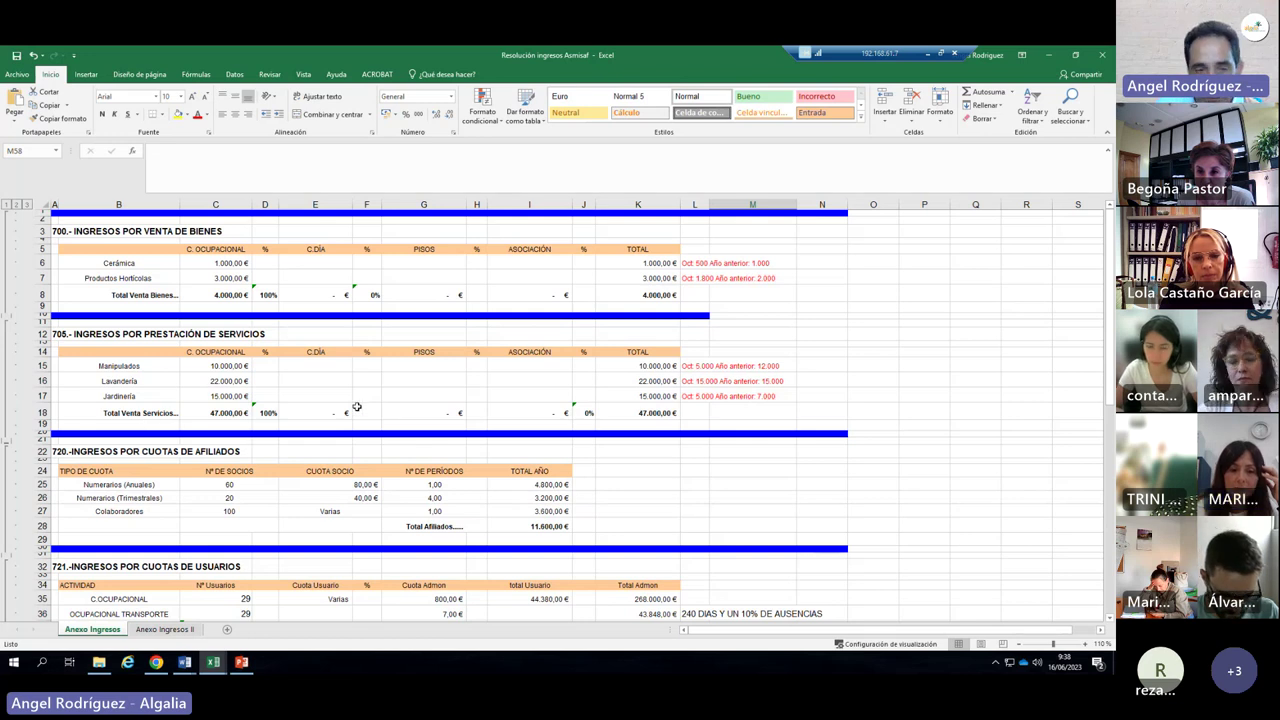
scroll(356, 407, "down", 15)
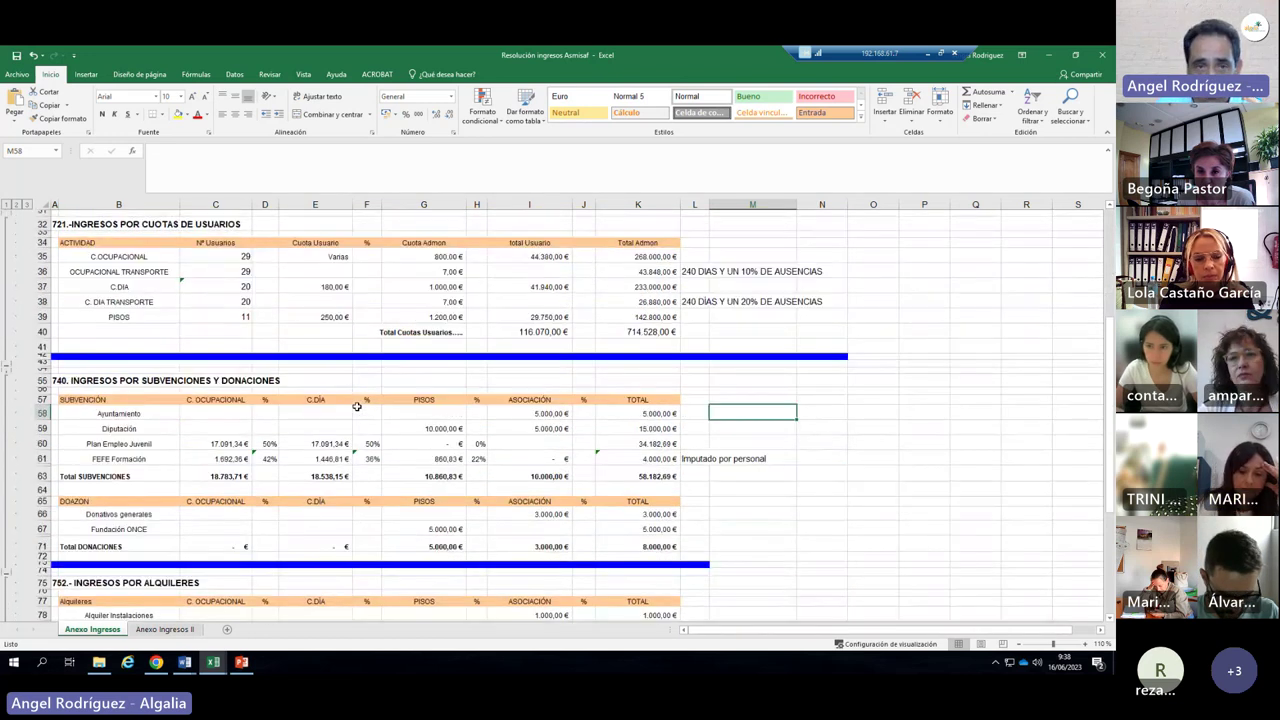
Cancel closing the income solution workbook, and minimize it together with the Resolución Ejercicio Gestión Presupuestaria workbook.
left_click(1105, 57)
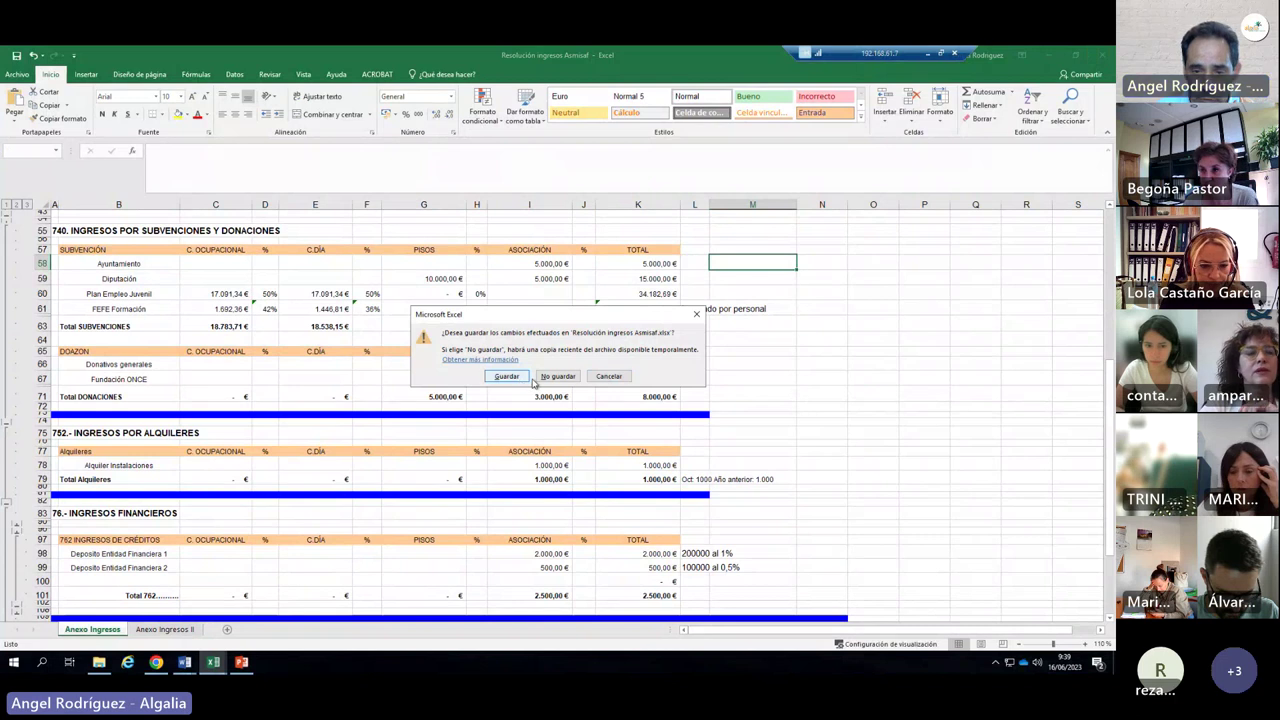
left_click(609, 376)
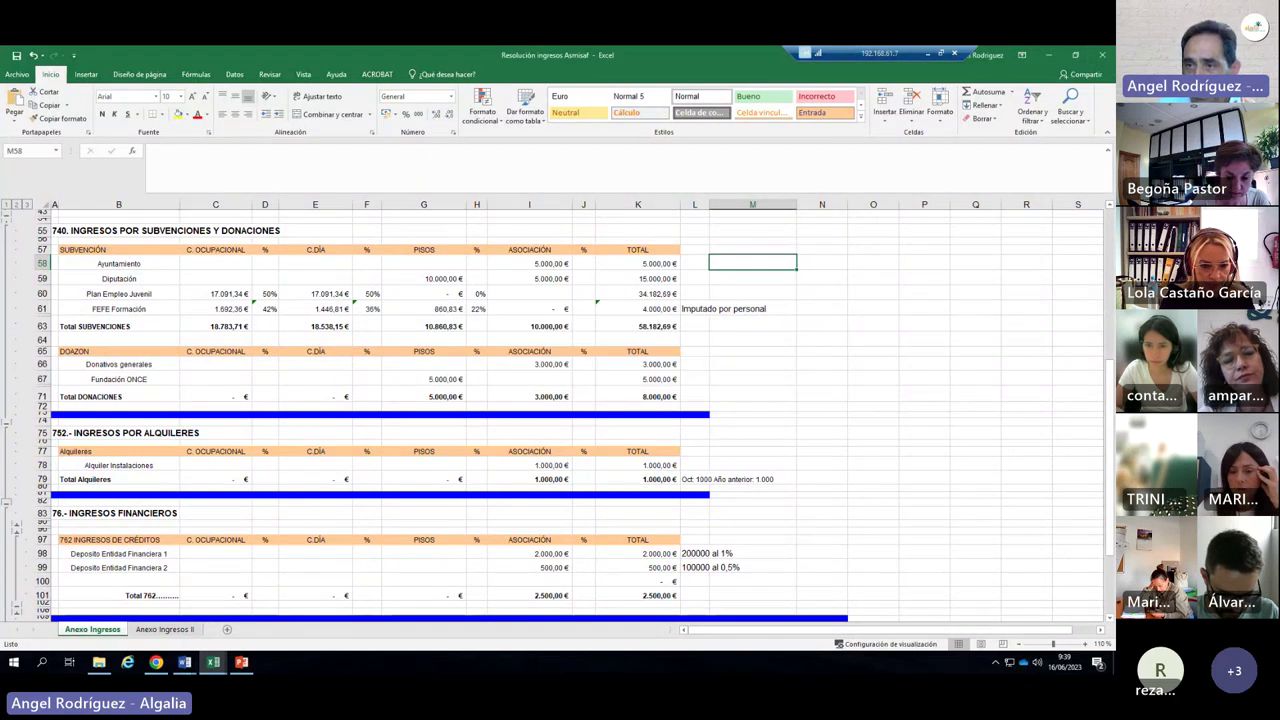
left_click(1053, 57)
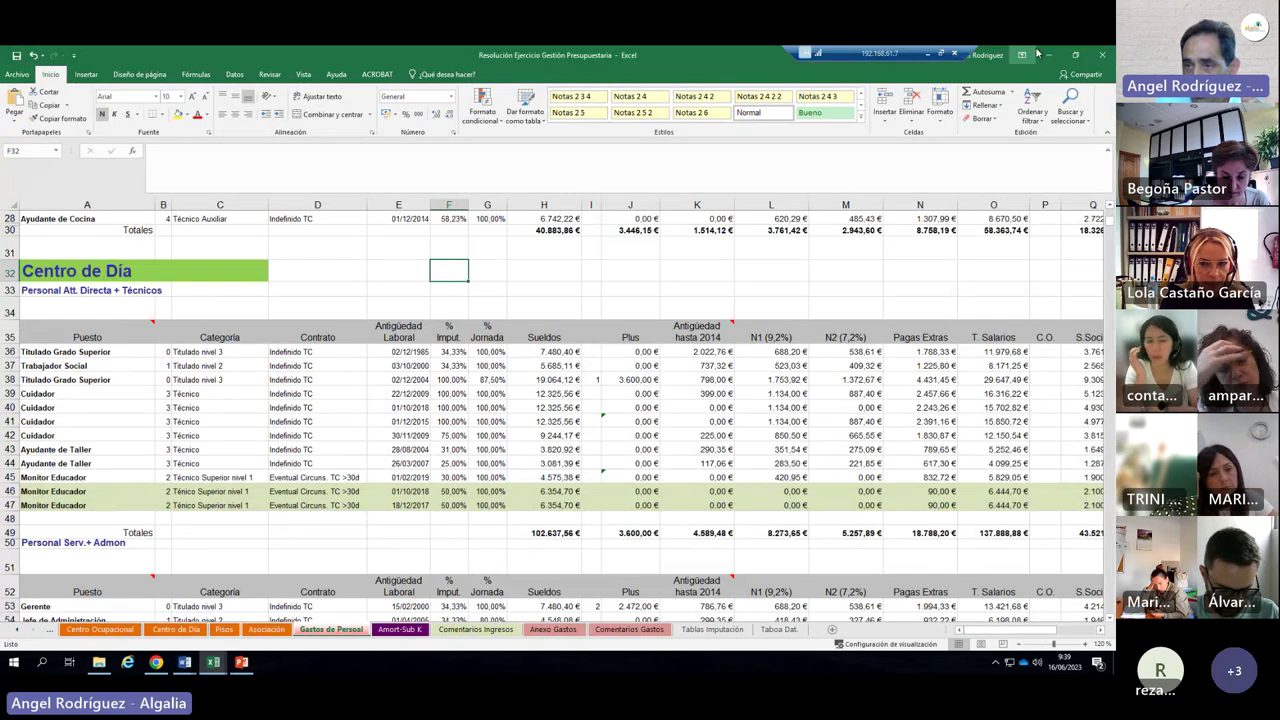
left_click(1050, 57)
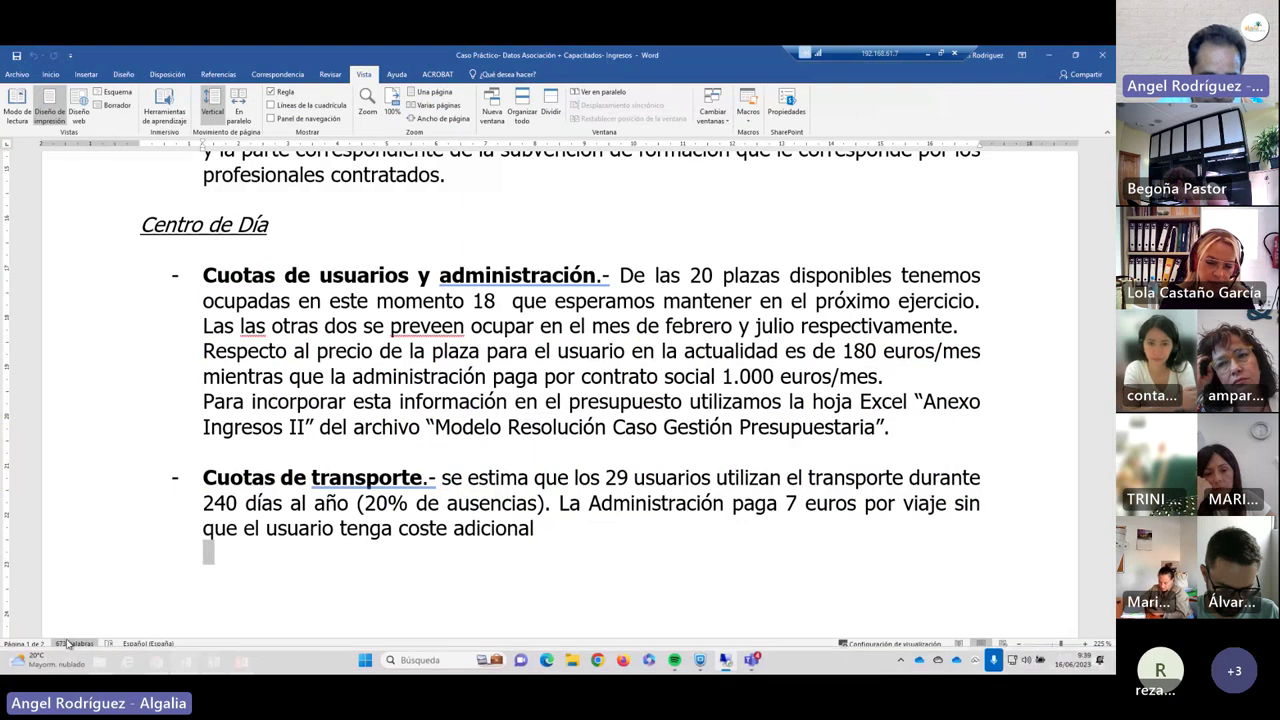
Switch to the PowerPoint presentation Gestión Presupuestaria. Sesión 4 and start its slide show from the first slide.
left_click(241, 664)
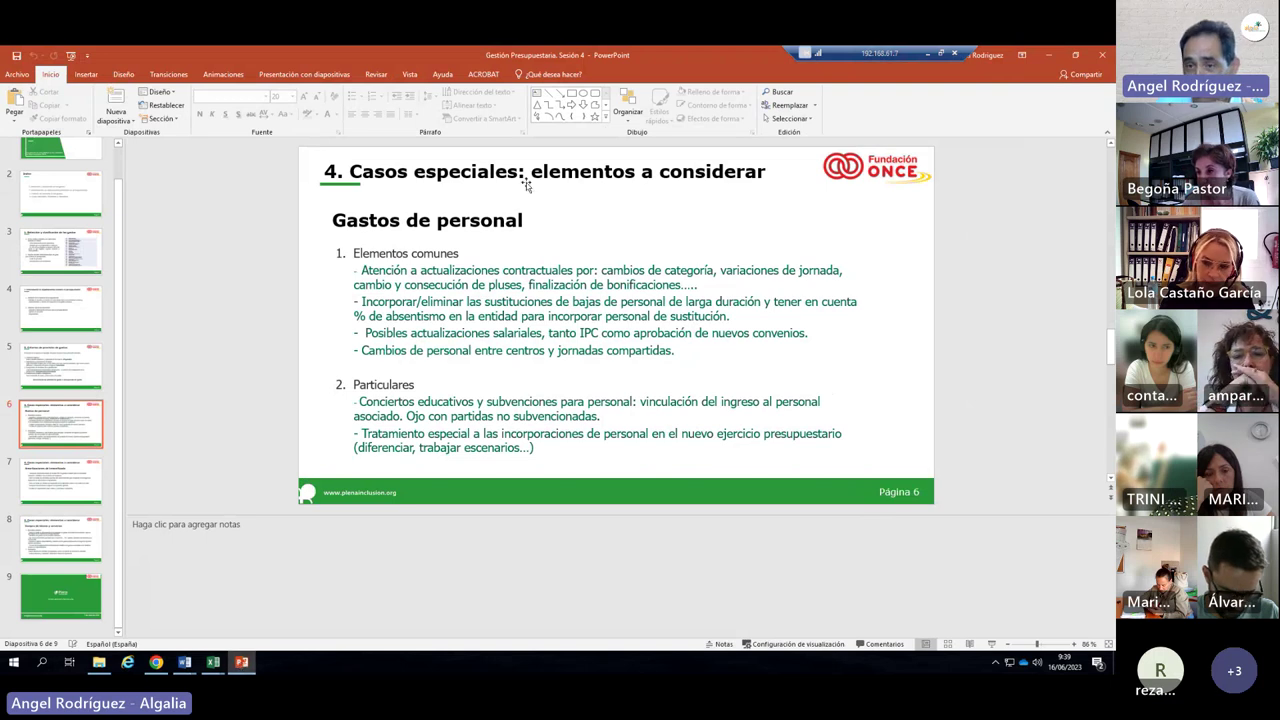
scroll(60, 300, "up", 2)
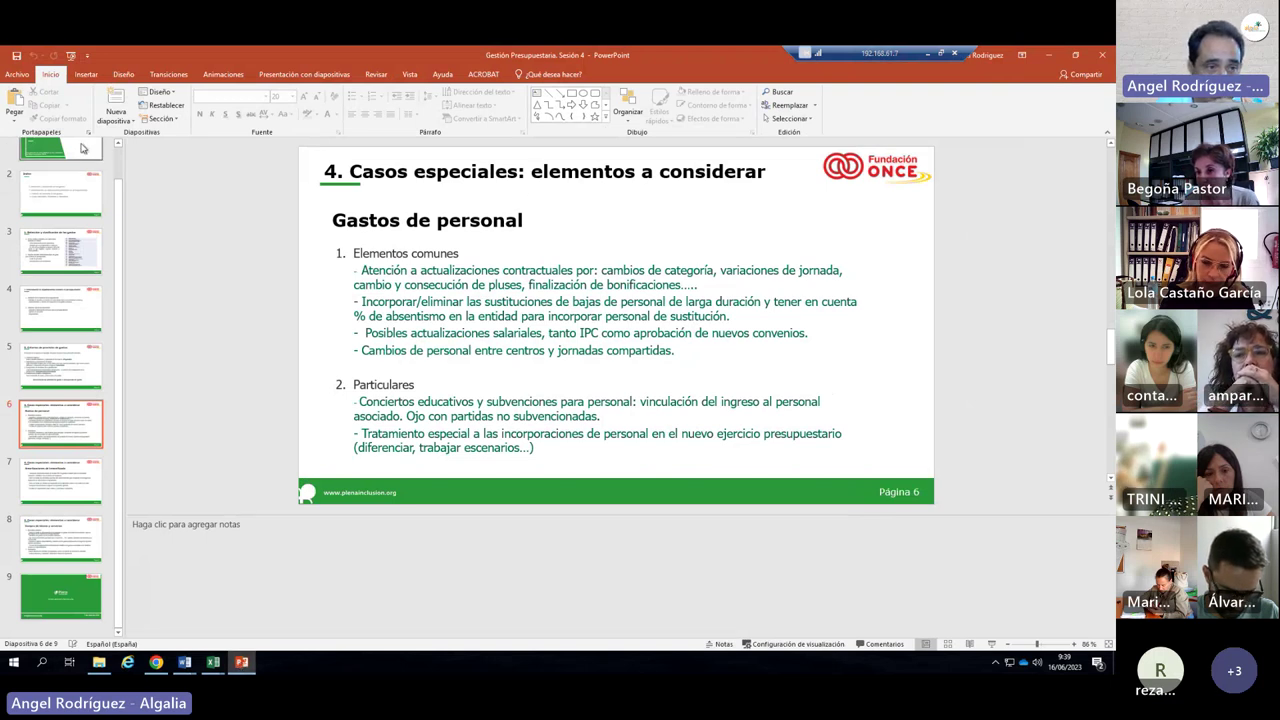
left_click(60, 170)
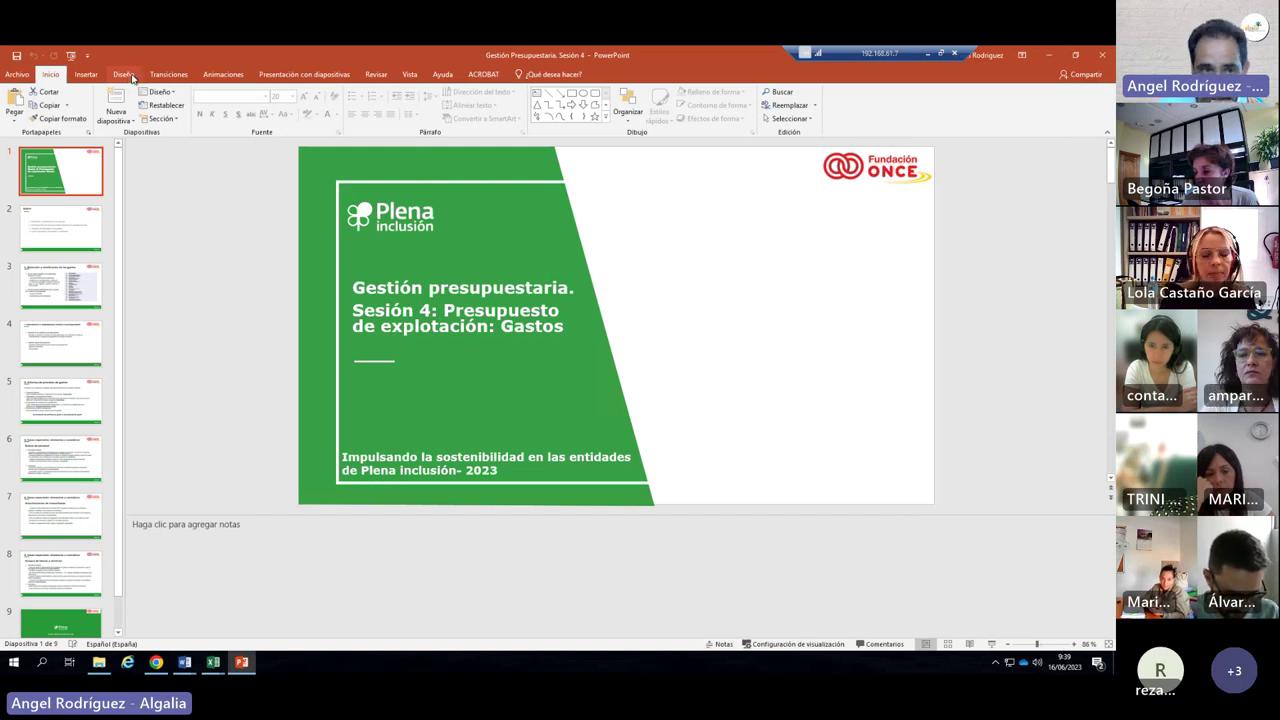
left_click(123, 75)
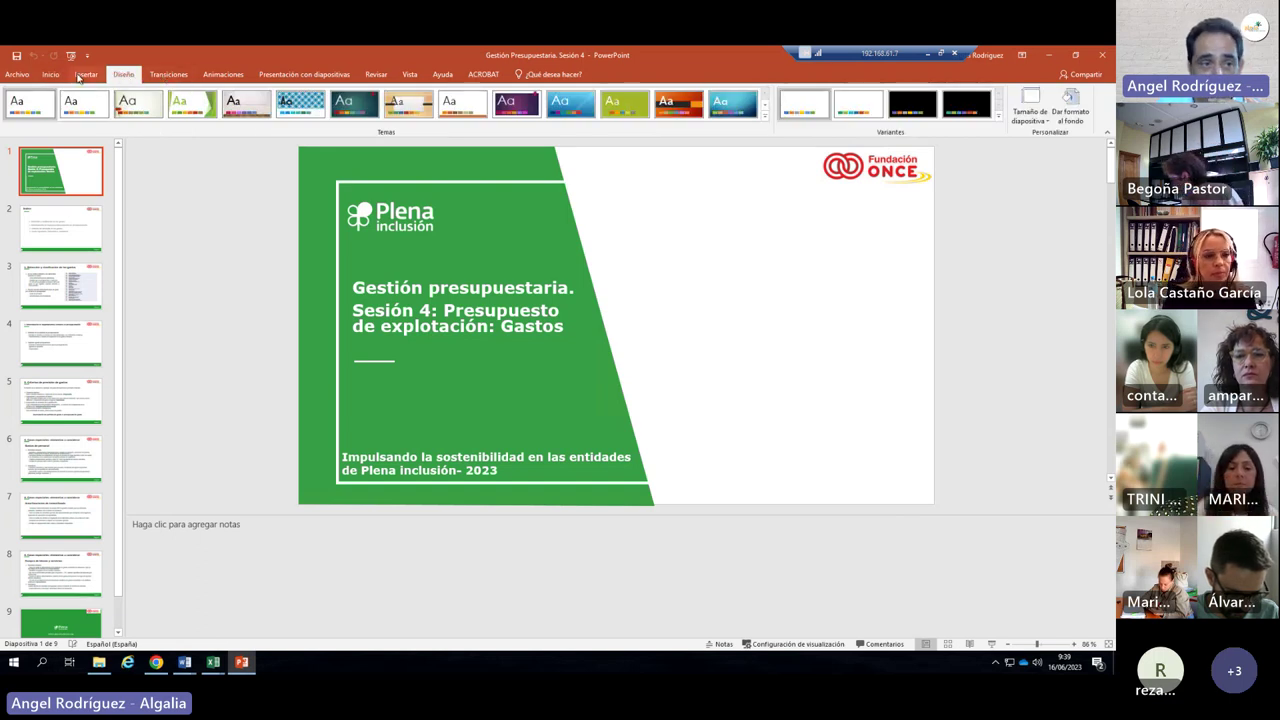
left_click(272, 74)
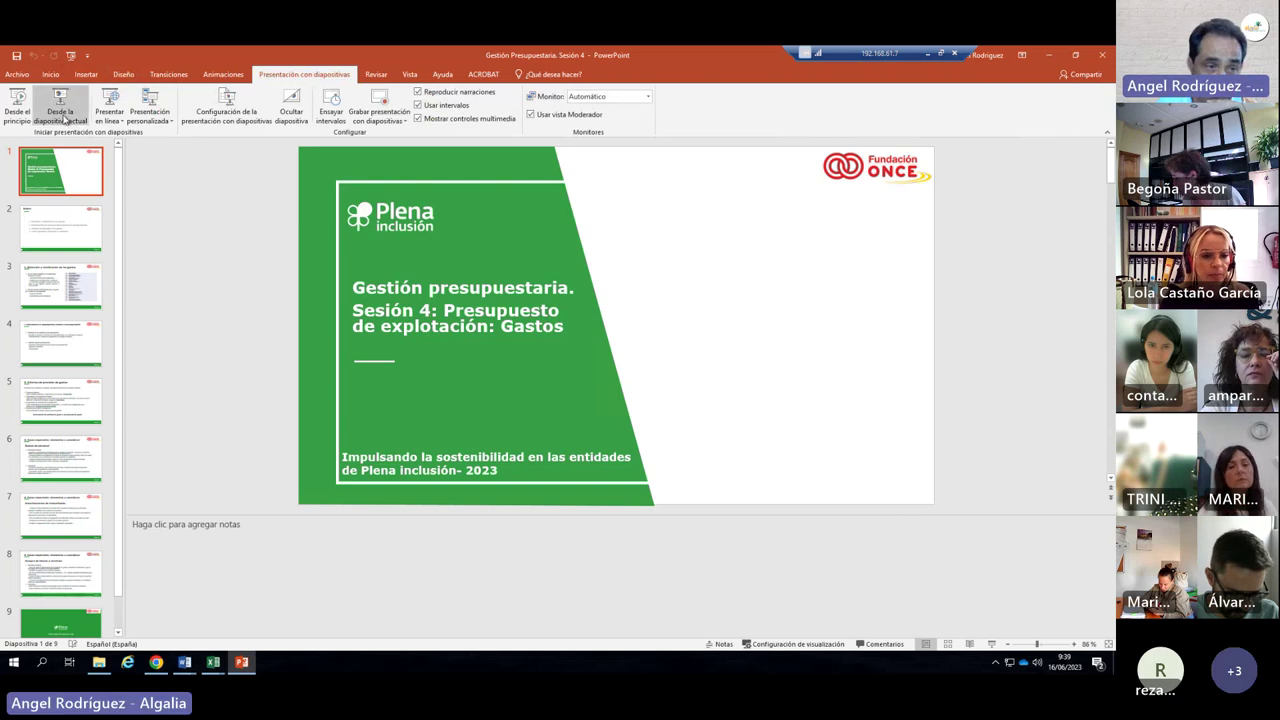
left_click(18, 110)
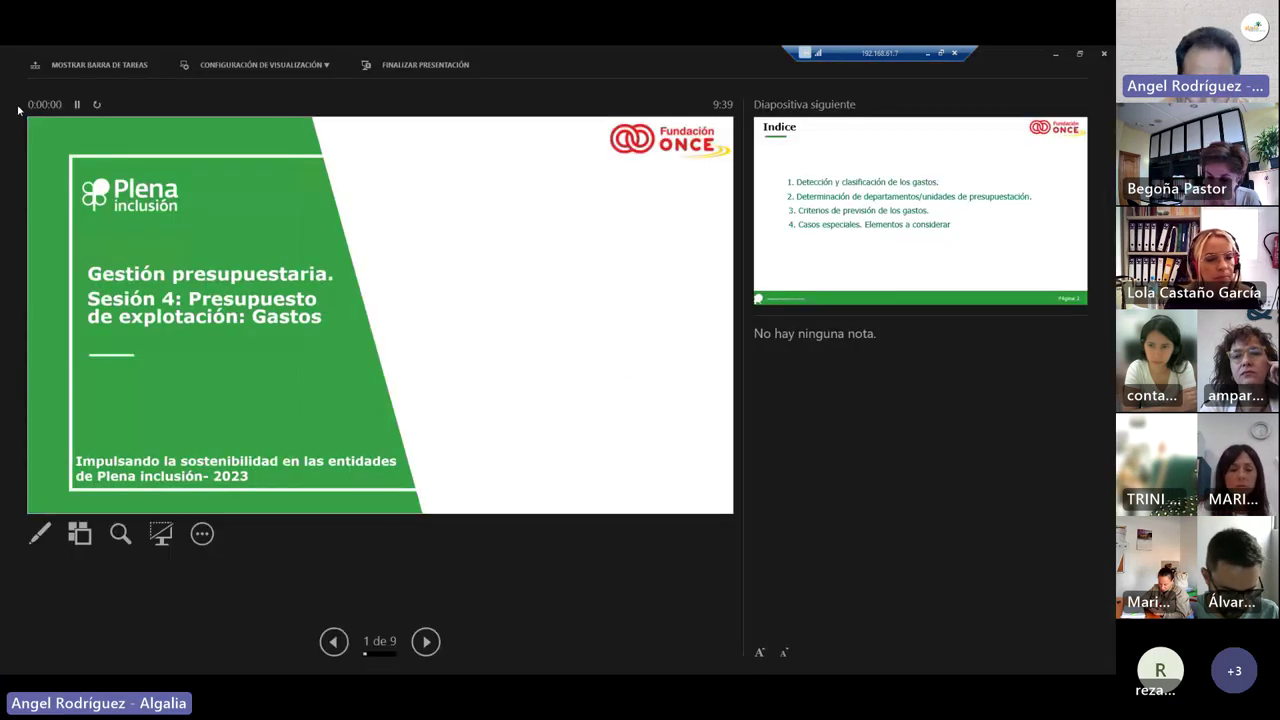
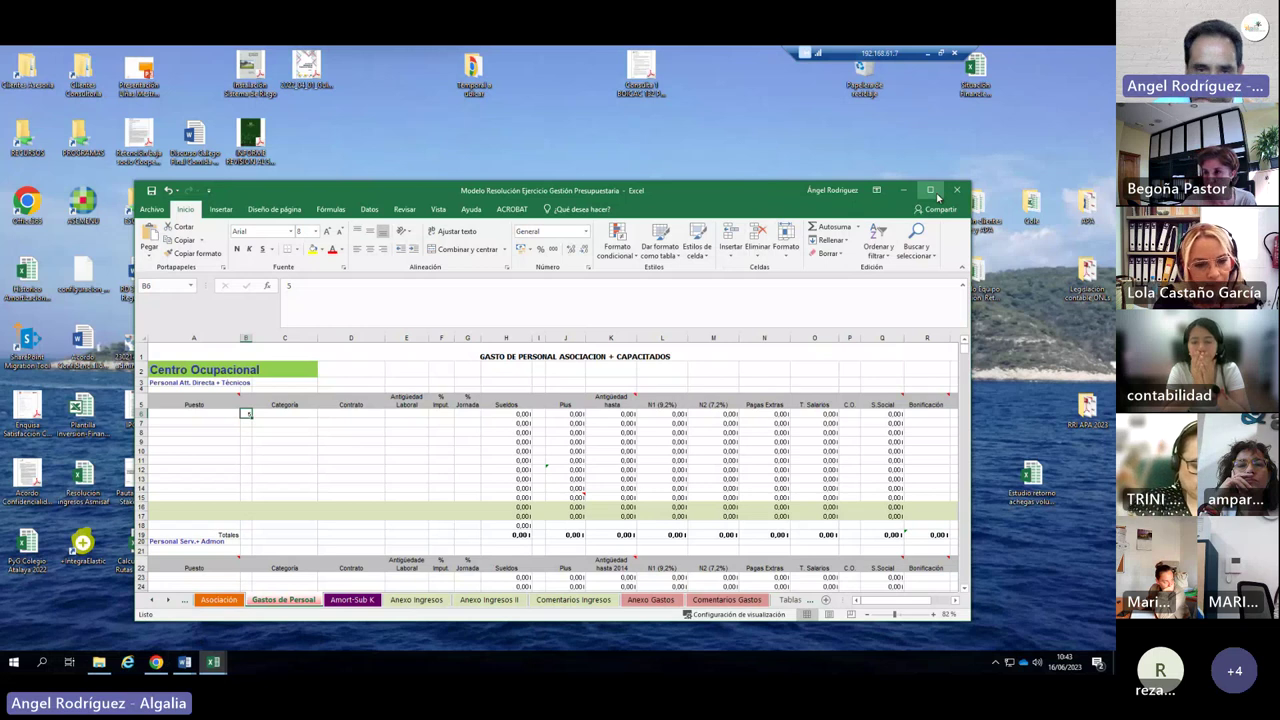
Maximize the Modelo Resolución Ejercicio Gestión Presupuestaria workbook and clear cell B6 on the Gastos de Persoal sheet.
left_click(930, 190)
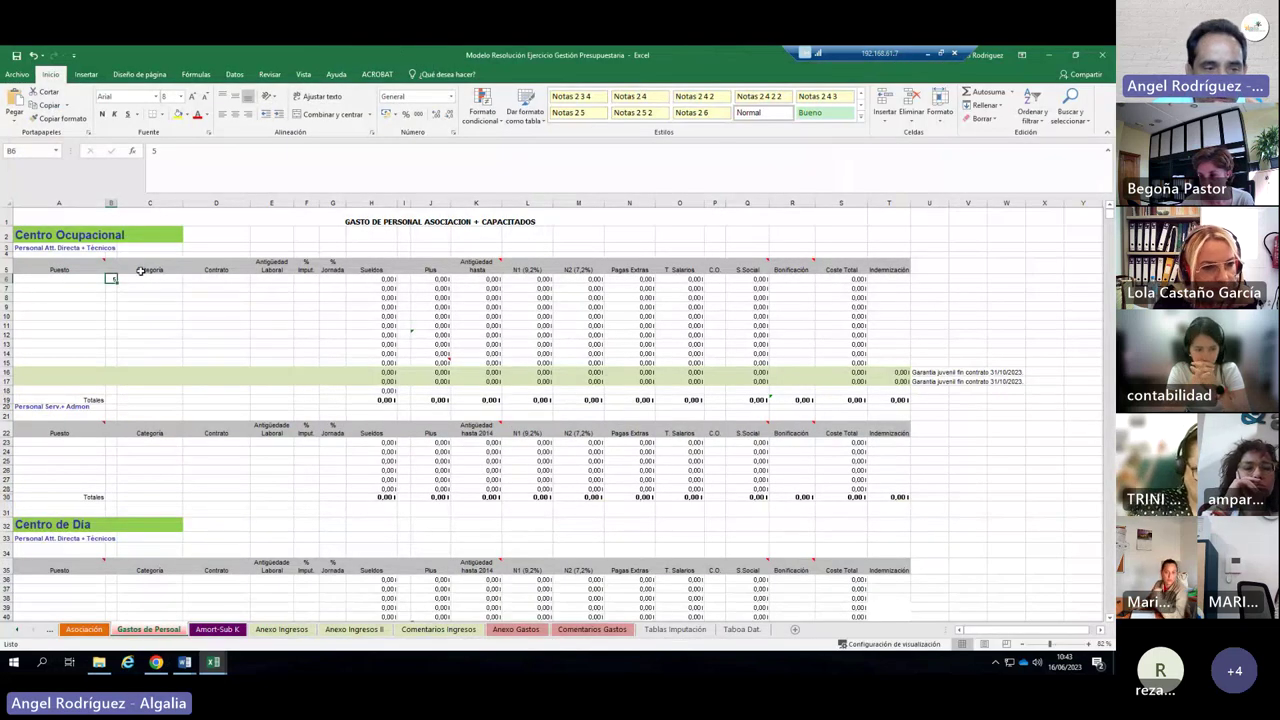
key("Delete")
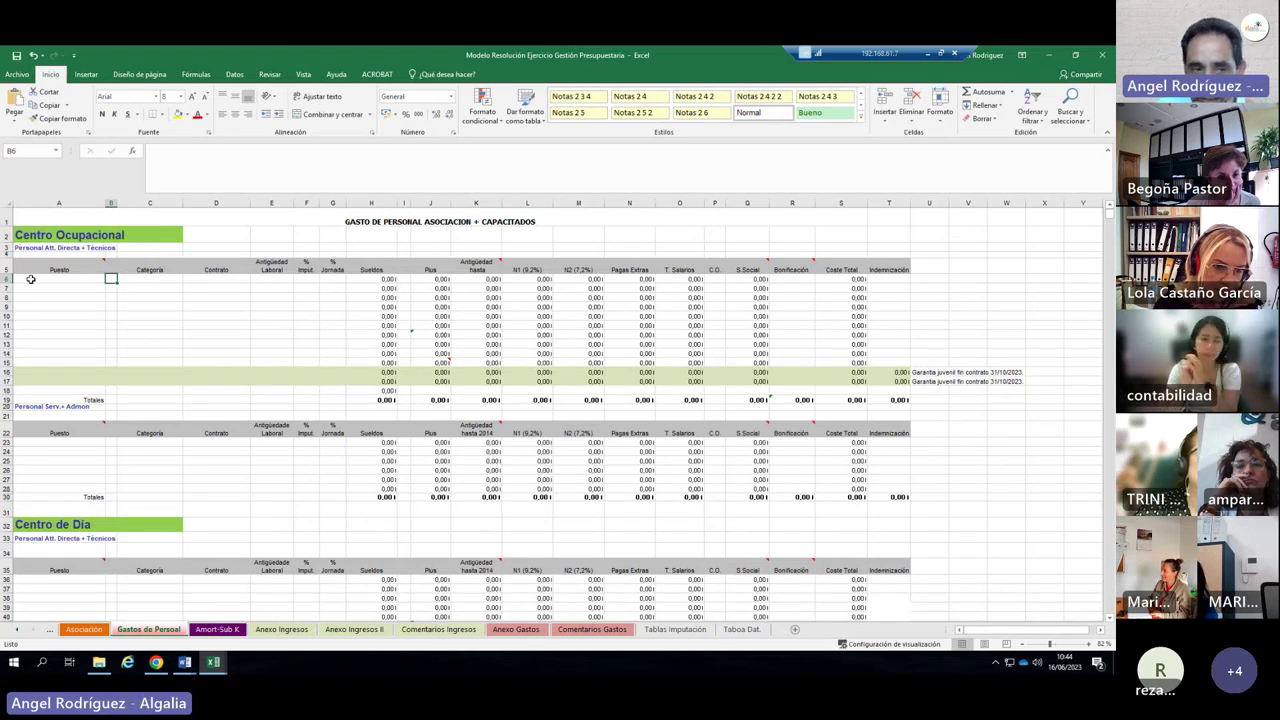
Examine Centro Ocupacional's blank staff entry range A6:G15 and the Sueldos and Plus formulas in row 6.
left_click_drag(30, 279, 50, 326)
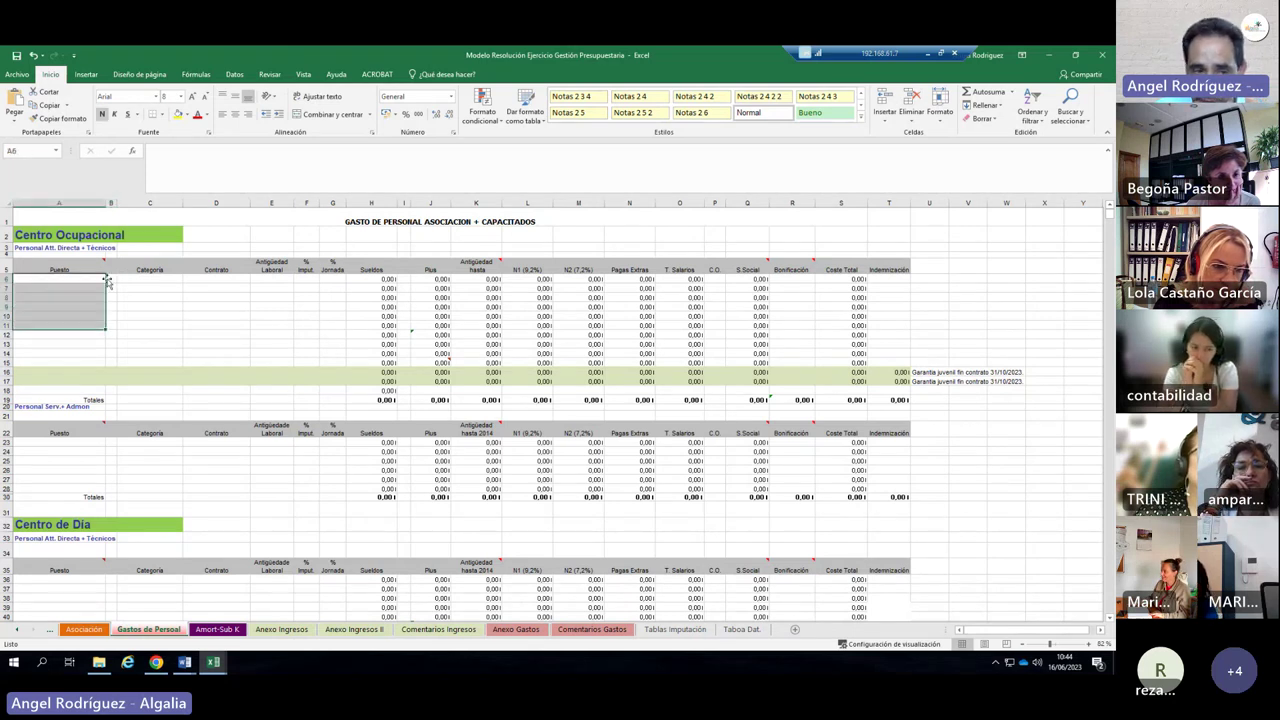
left_click(113, 278)
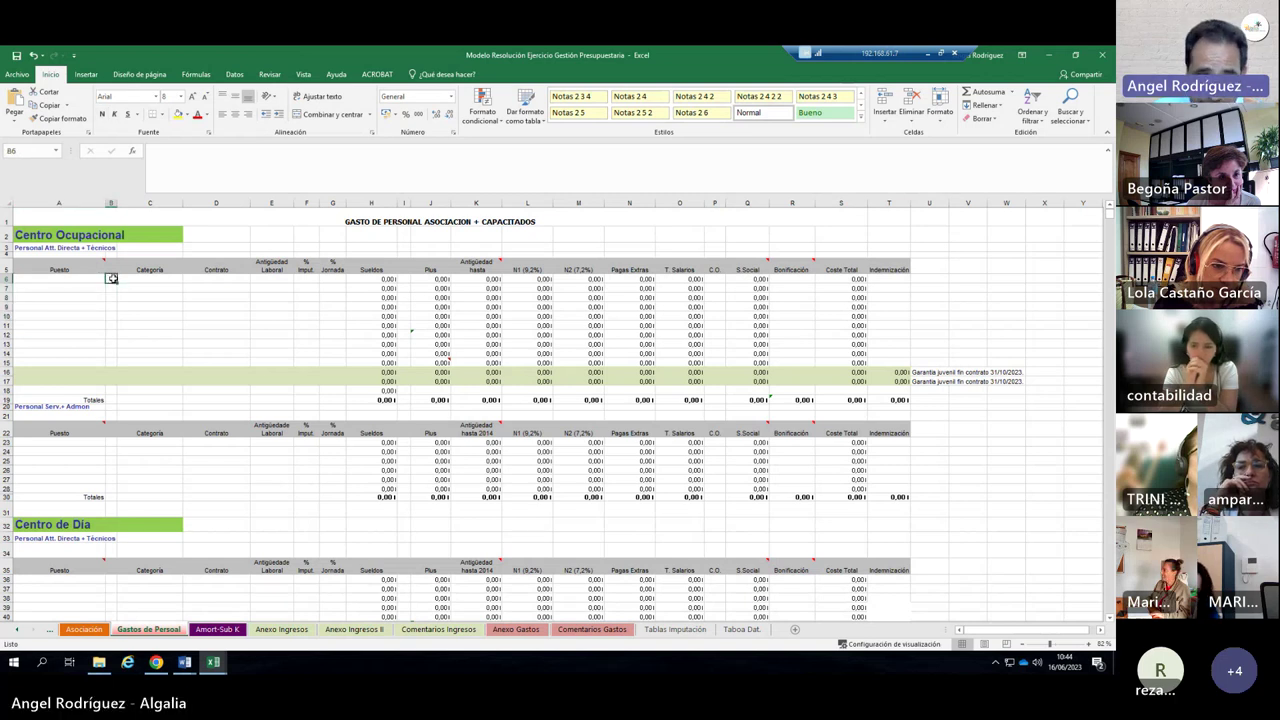
left_click_drag(77, 277, 343, 339)
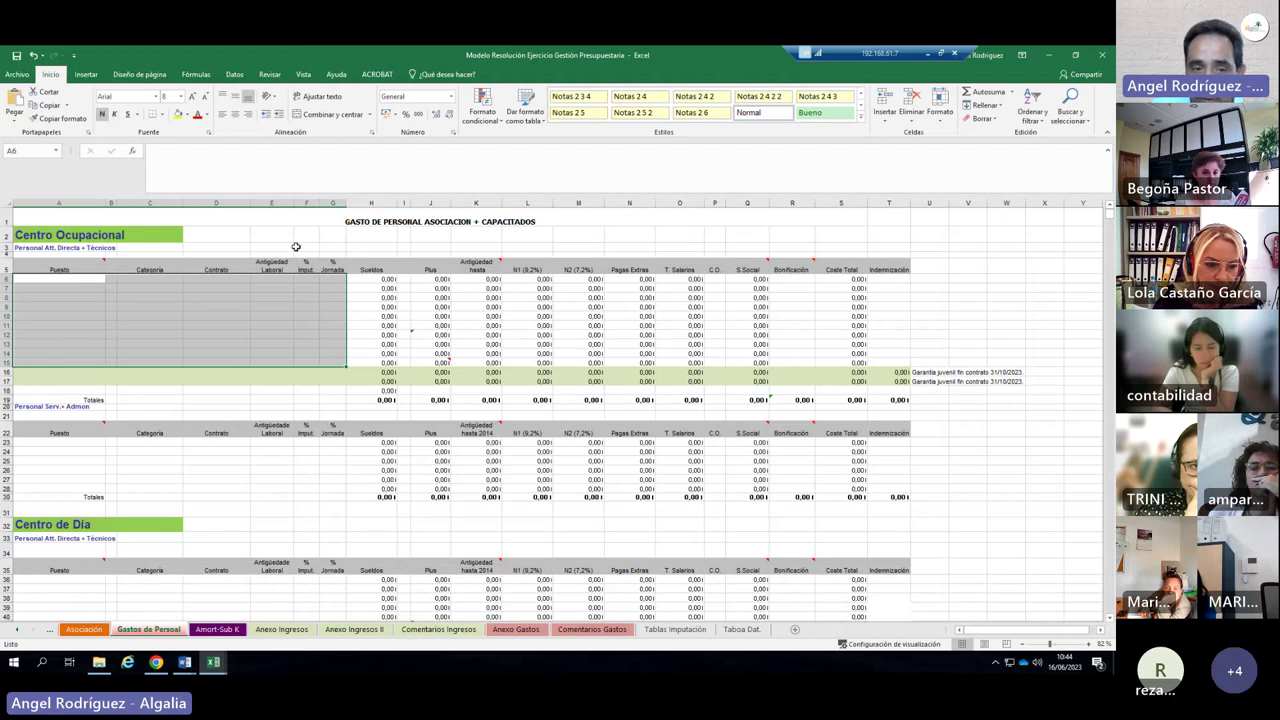
left_click(431, 249)
left_click(382, 279)
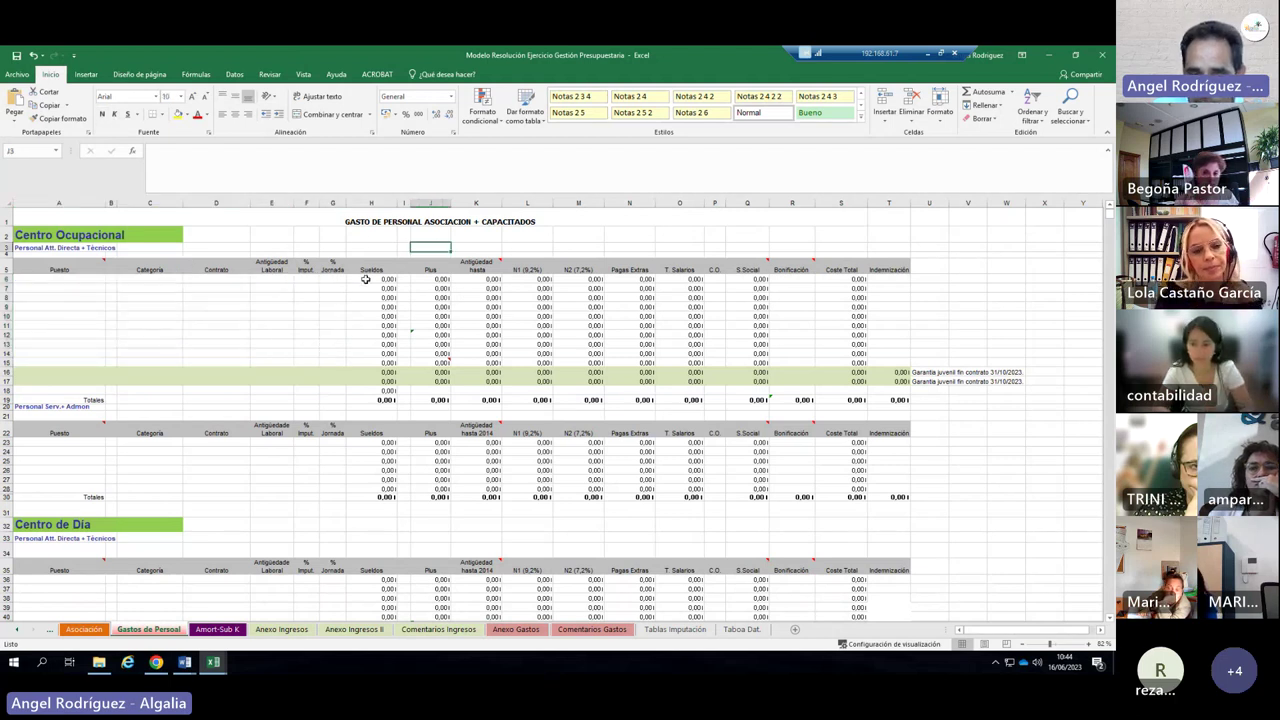
left_click(426, 280)
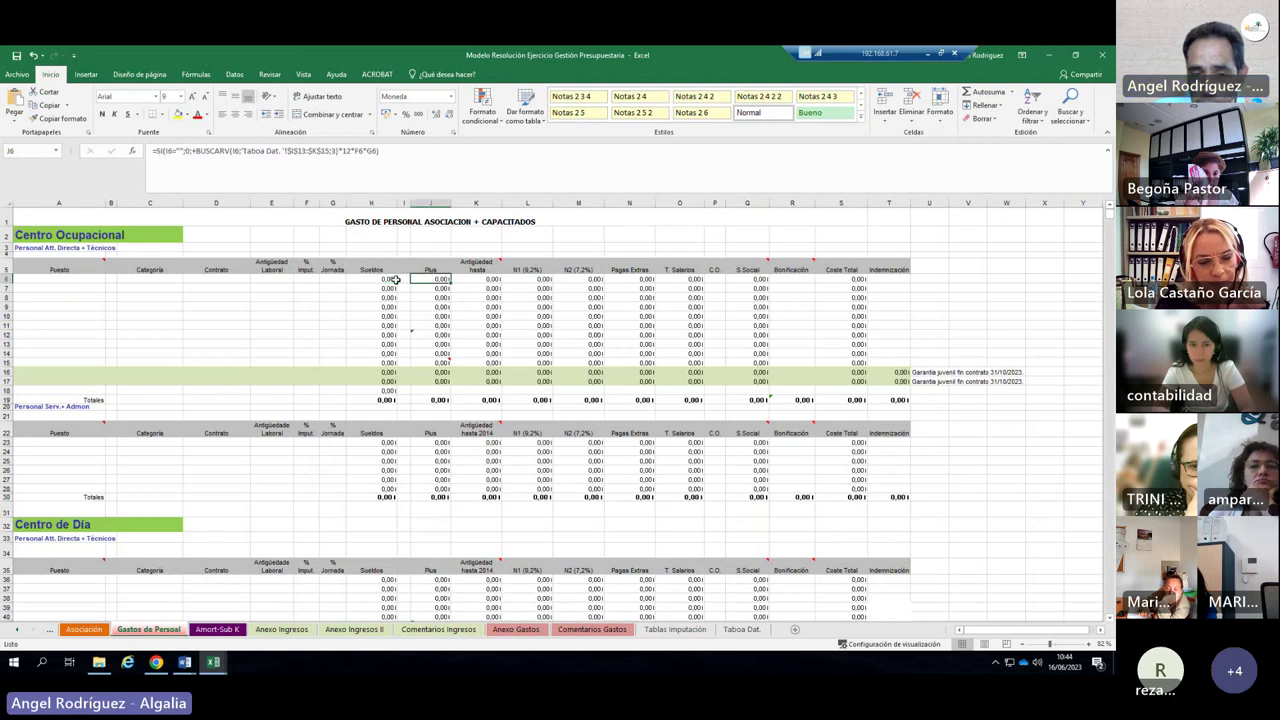
key("Left")
left_click(426, 281)
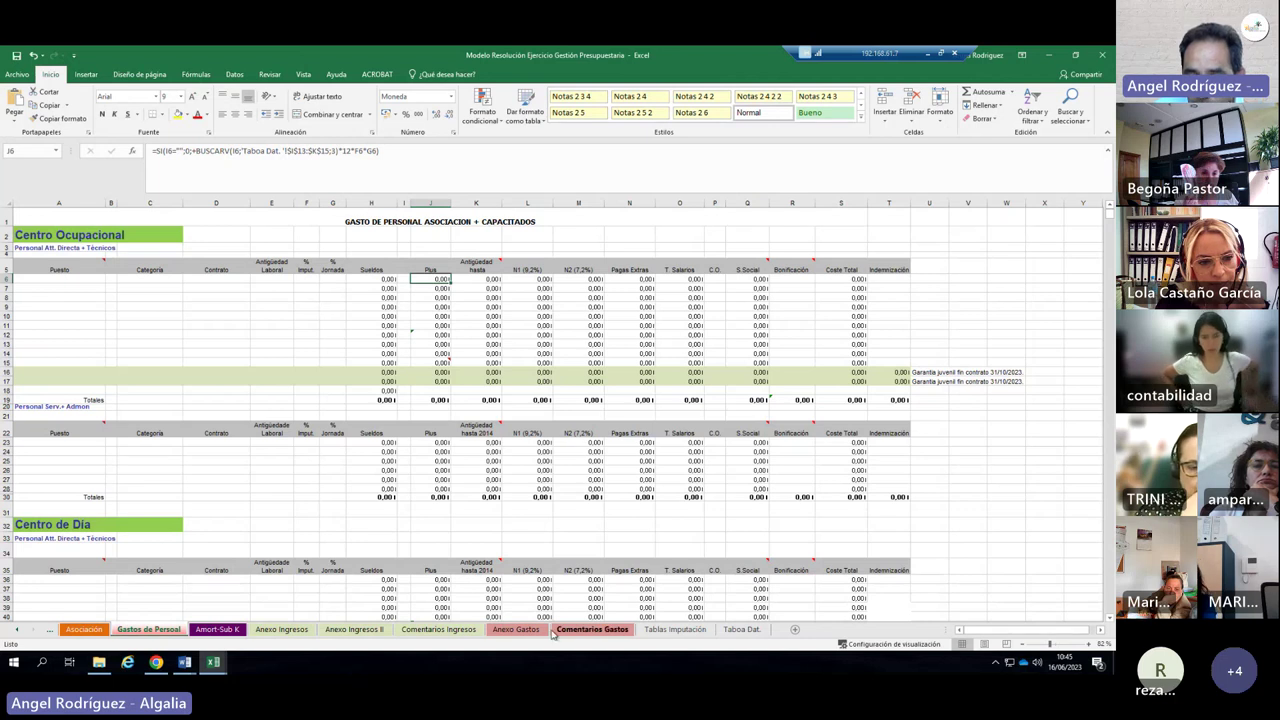
Examine the agreement salaries, Social Security contributions and Pluses tables on the Taboa Dat. sheet.
left_click(741, 632)
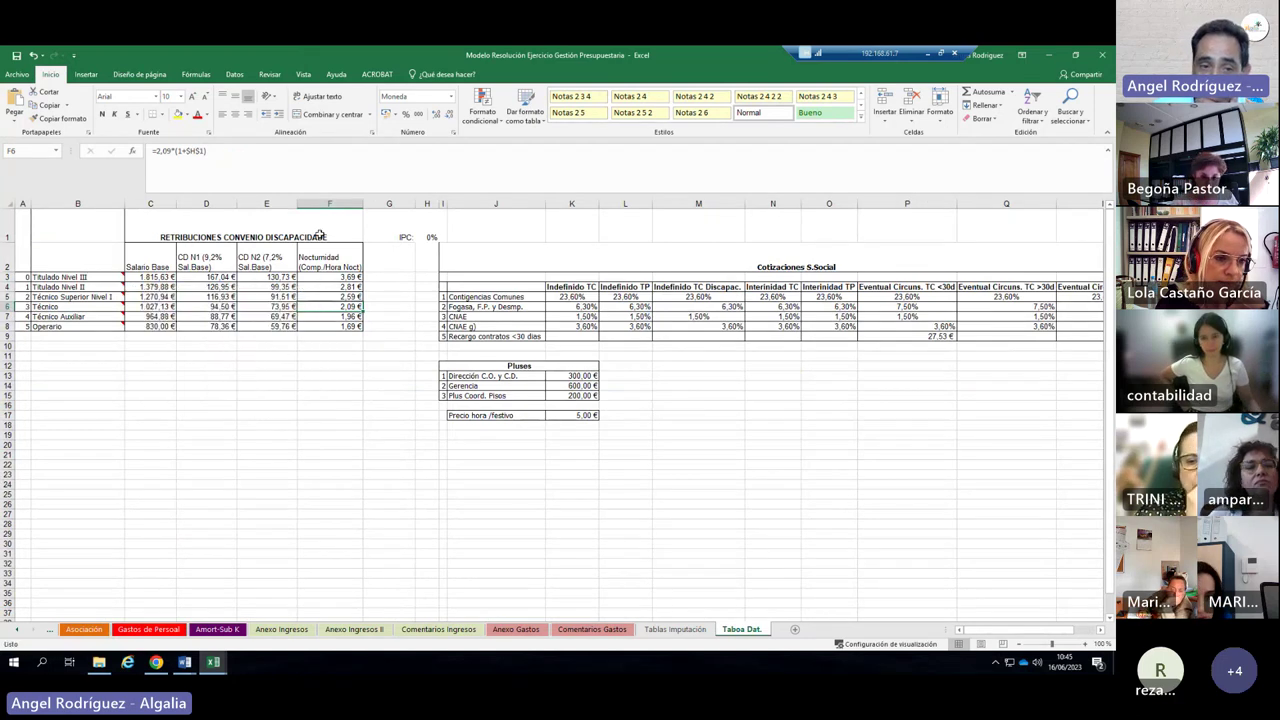
mouse_move(88, 277)
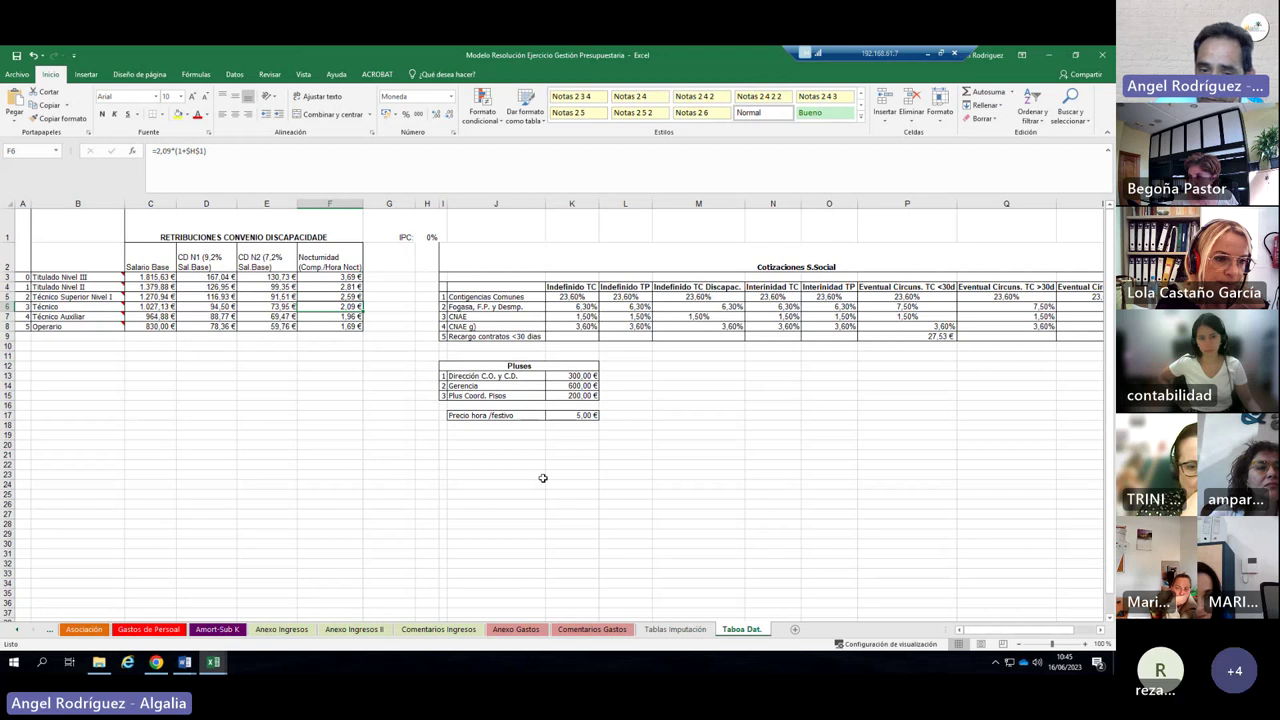
left_click(1100, 629)
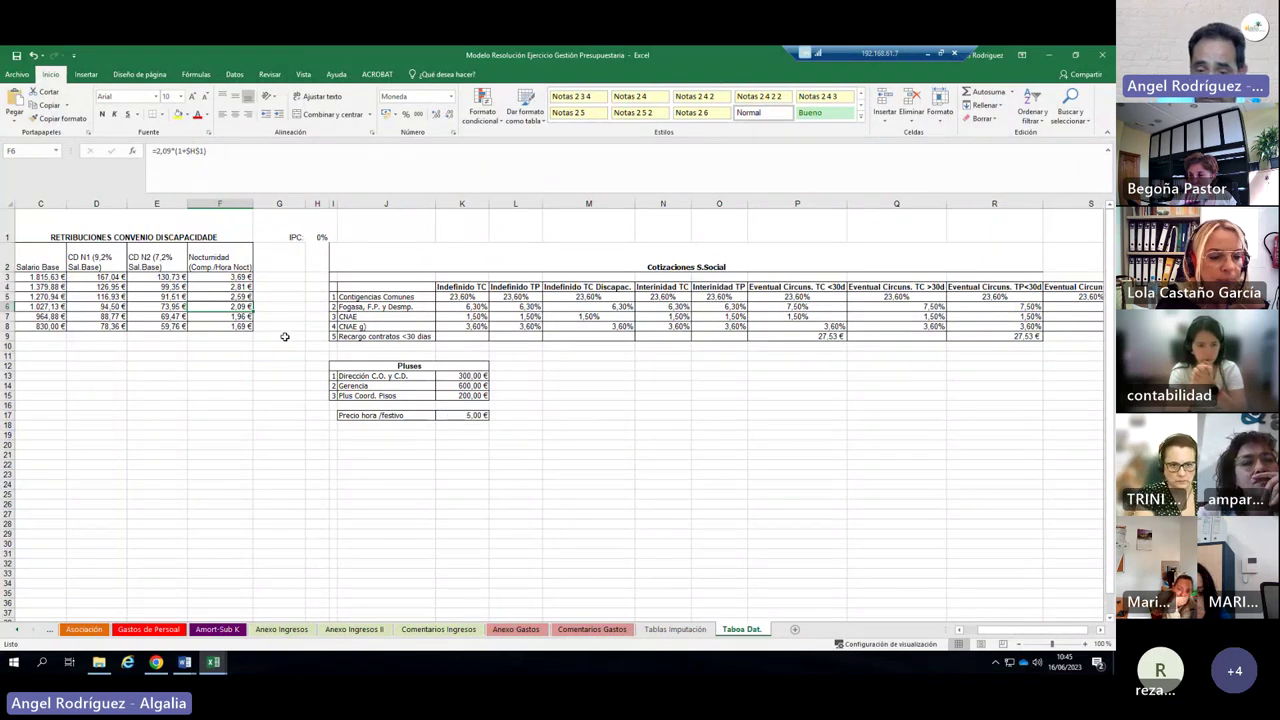
Return to the Gastos de Persoal sheet and check the Puesto and category code cells and the contract type options in D6.
left_click(160, 630)
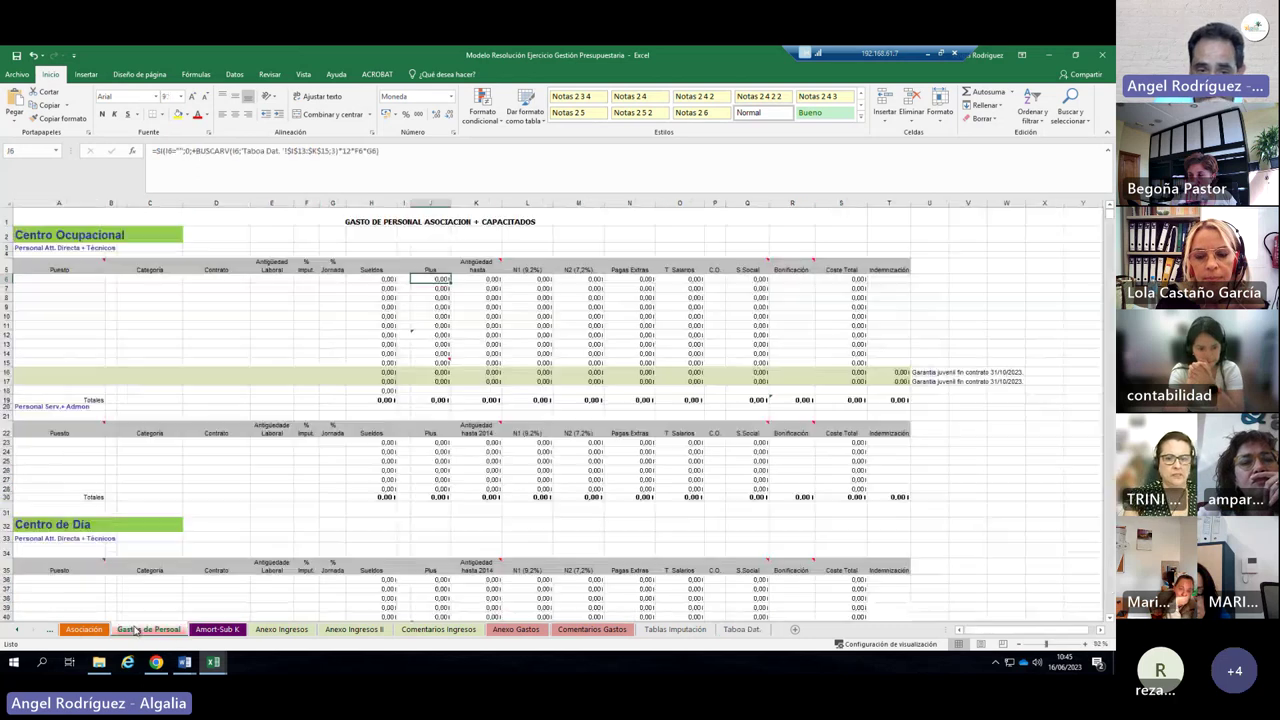
left_click(72, 280)
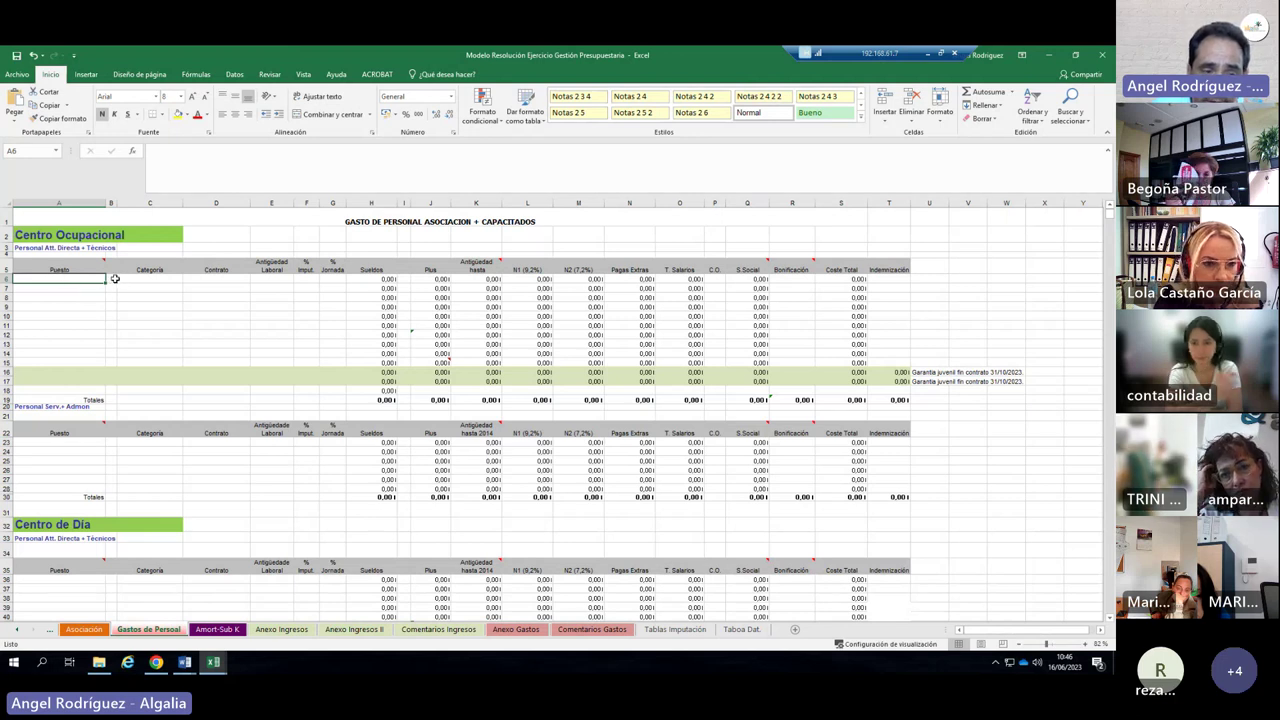
left_click(111, 278)
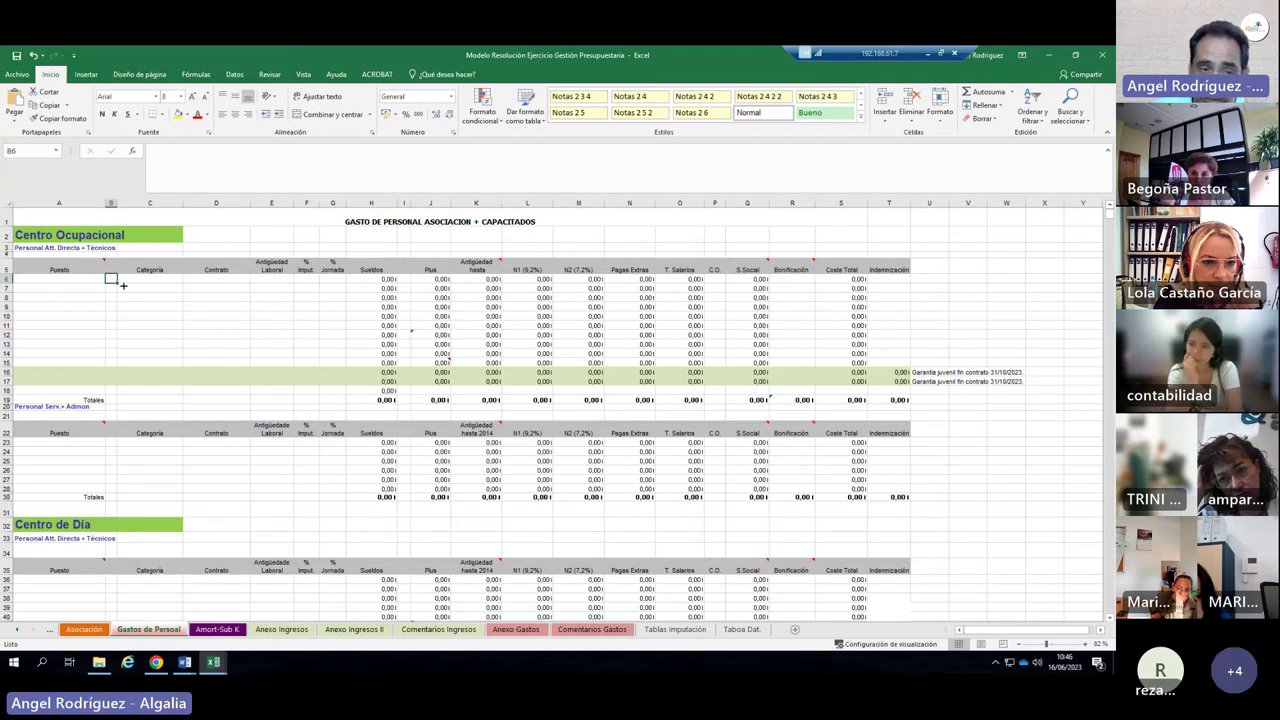
left_click(230, 280)
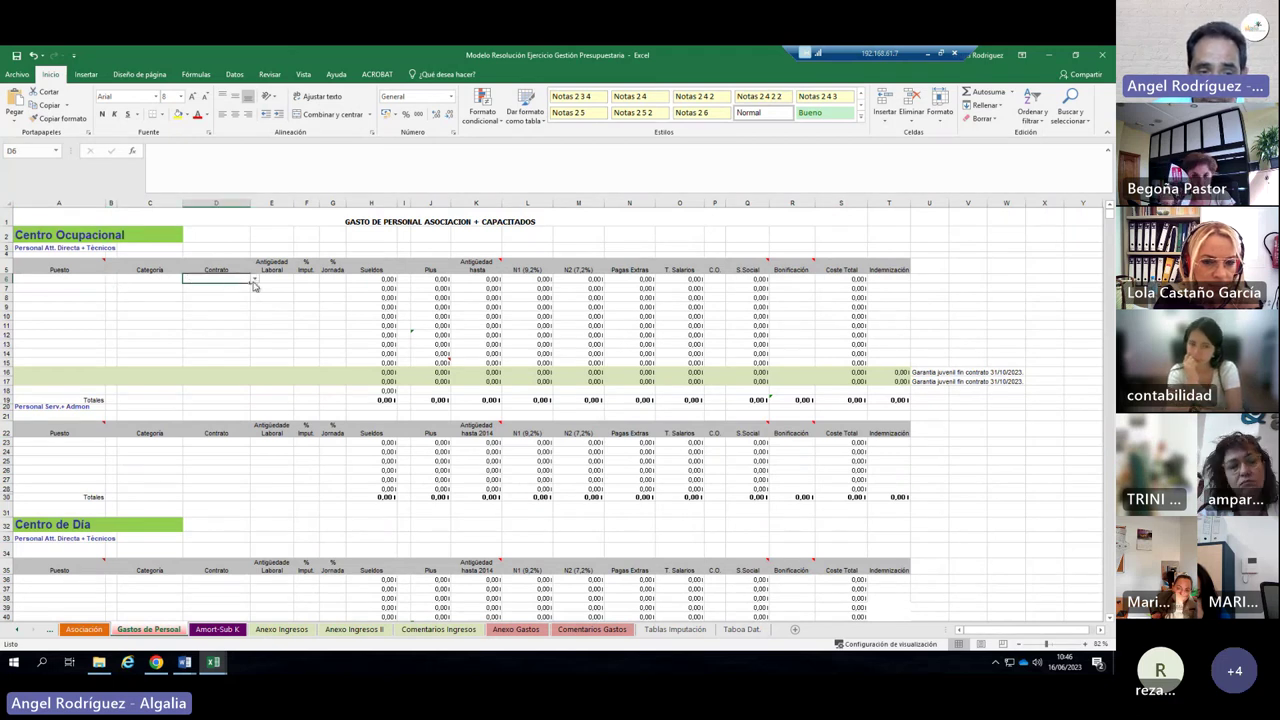
left_click(254, 283)
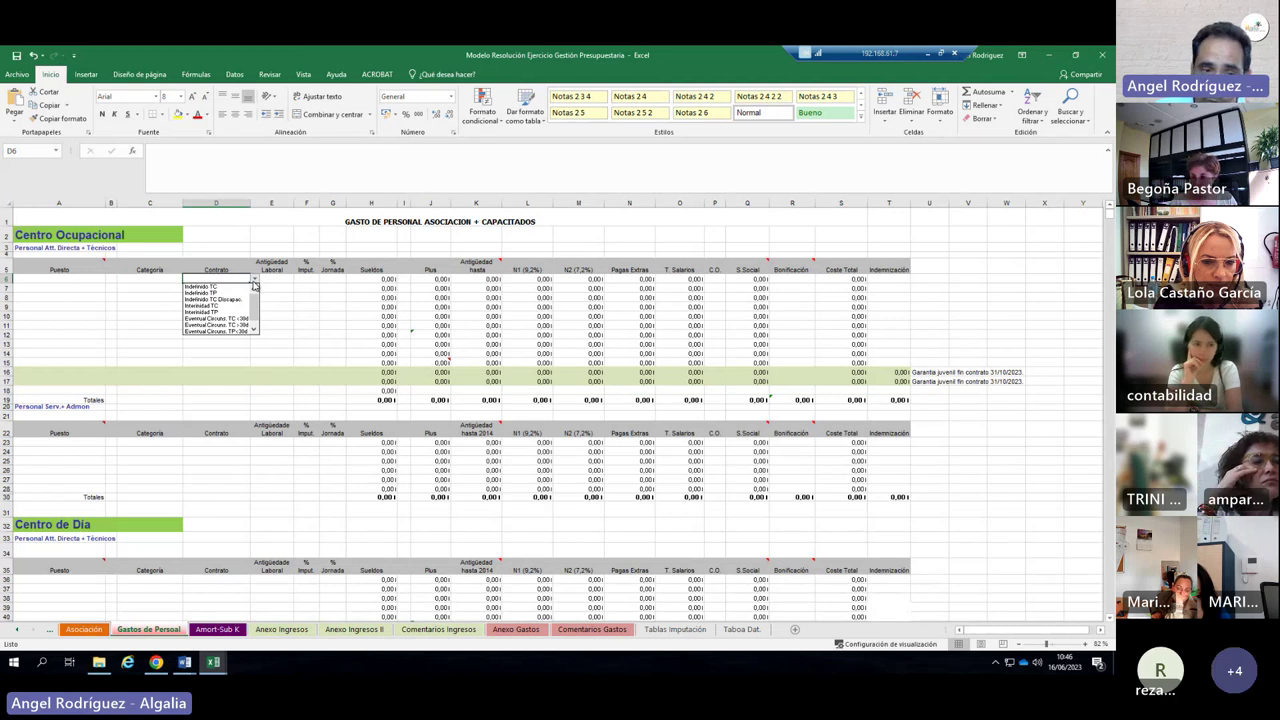
left_click(254, 283)
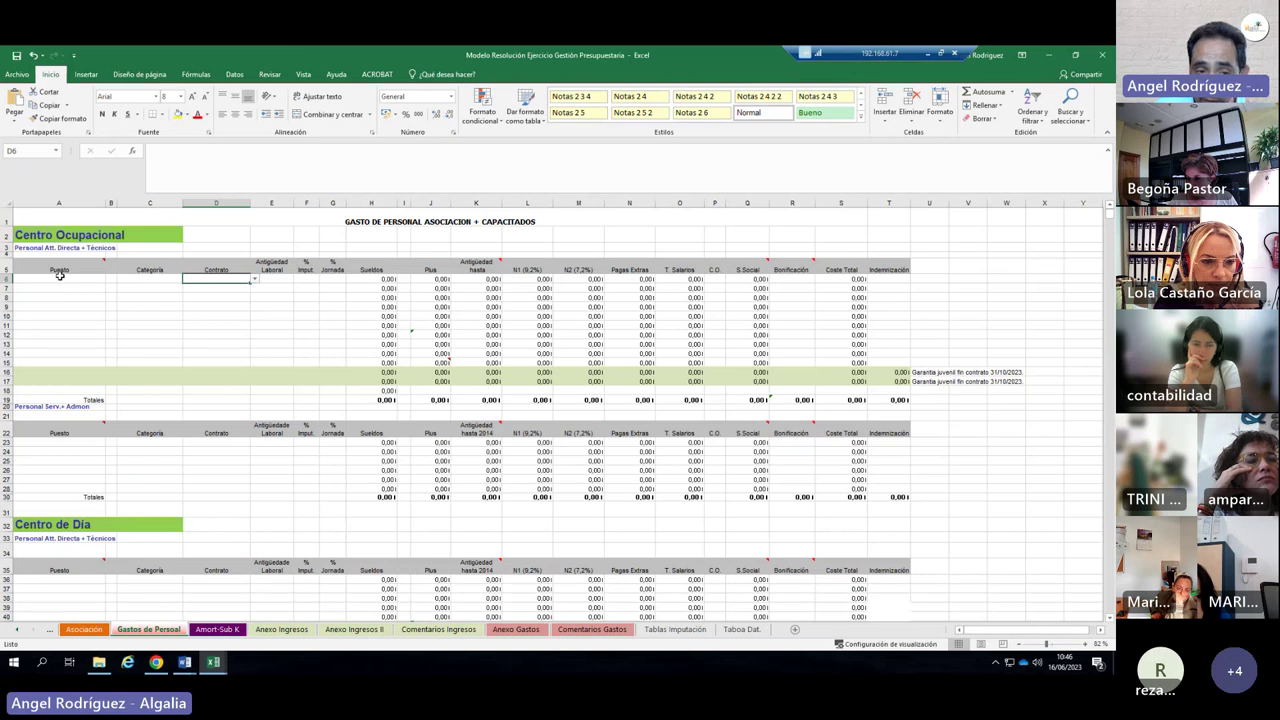
Check the Antigüedade Laboral, % Imput. and % Jornada entry cells and the Sueldos formula in row 6 of Centro Ocupacional.
left_click(277, 278)
left_click(305, 279)
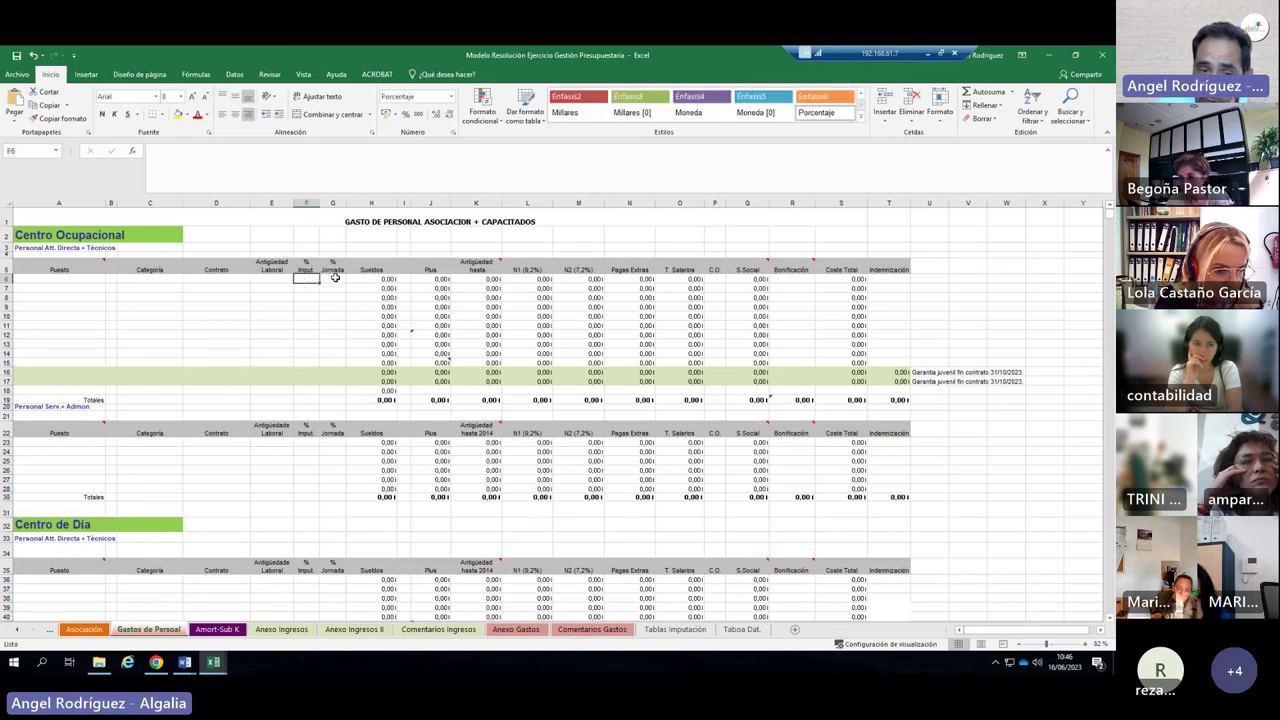
left_click(335, 278)
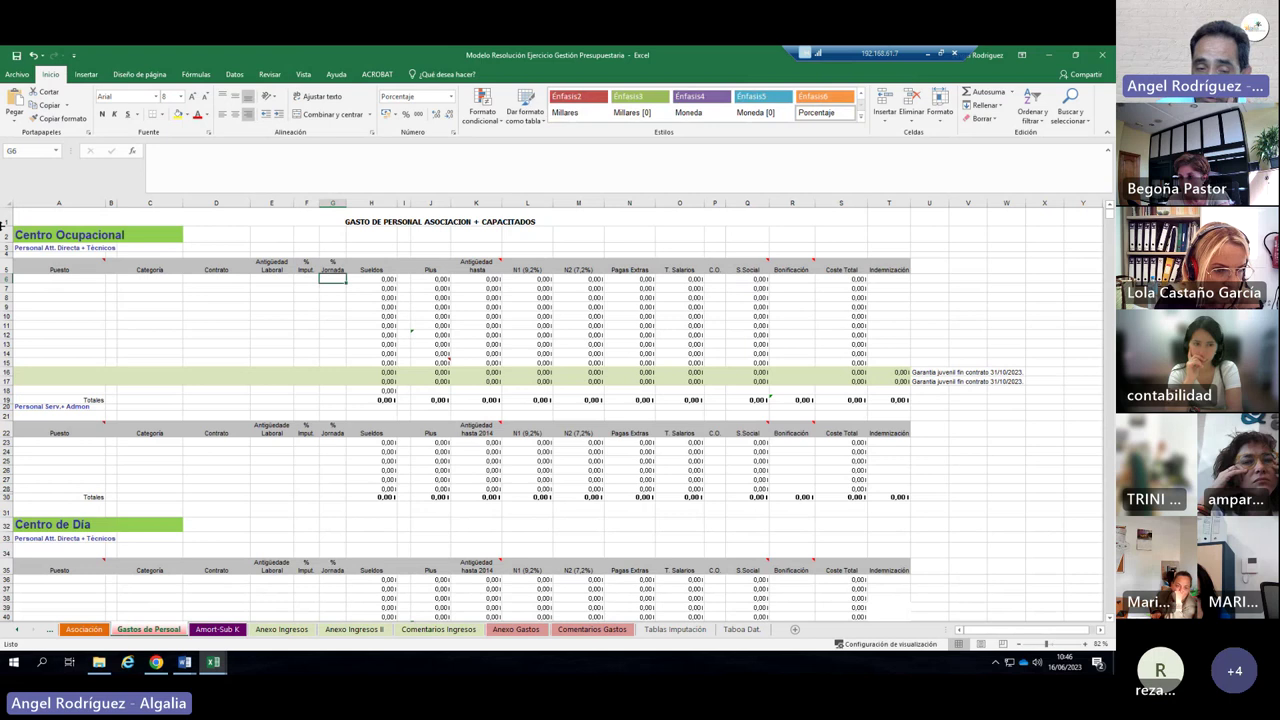
left_click(367, 277)
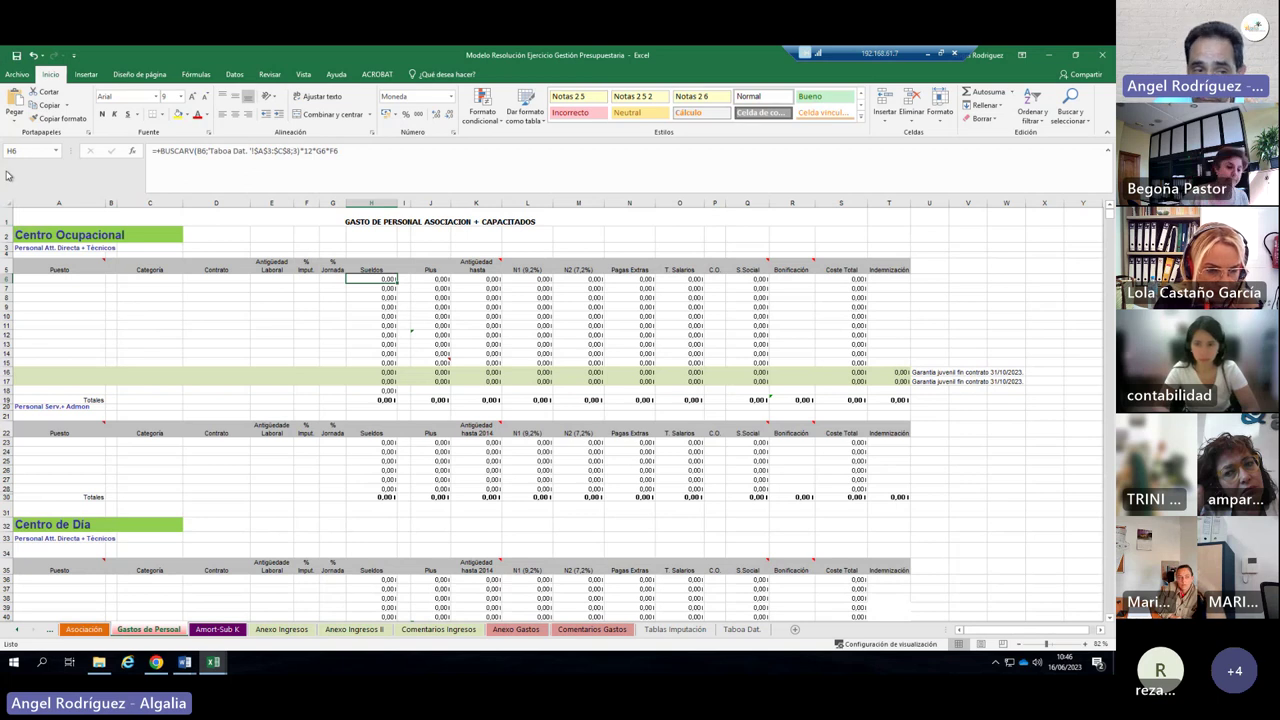
Review the Gastos de Persoal sheet title and Centro Ocupacional's Puesto column from its header to the first staff entry rows.
left_click(28, 219)
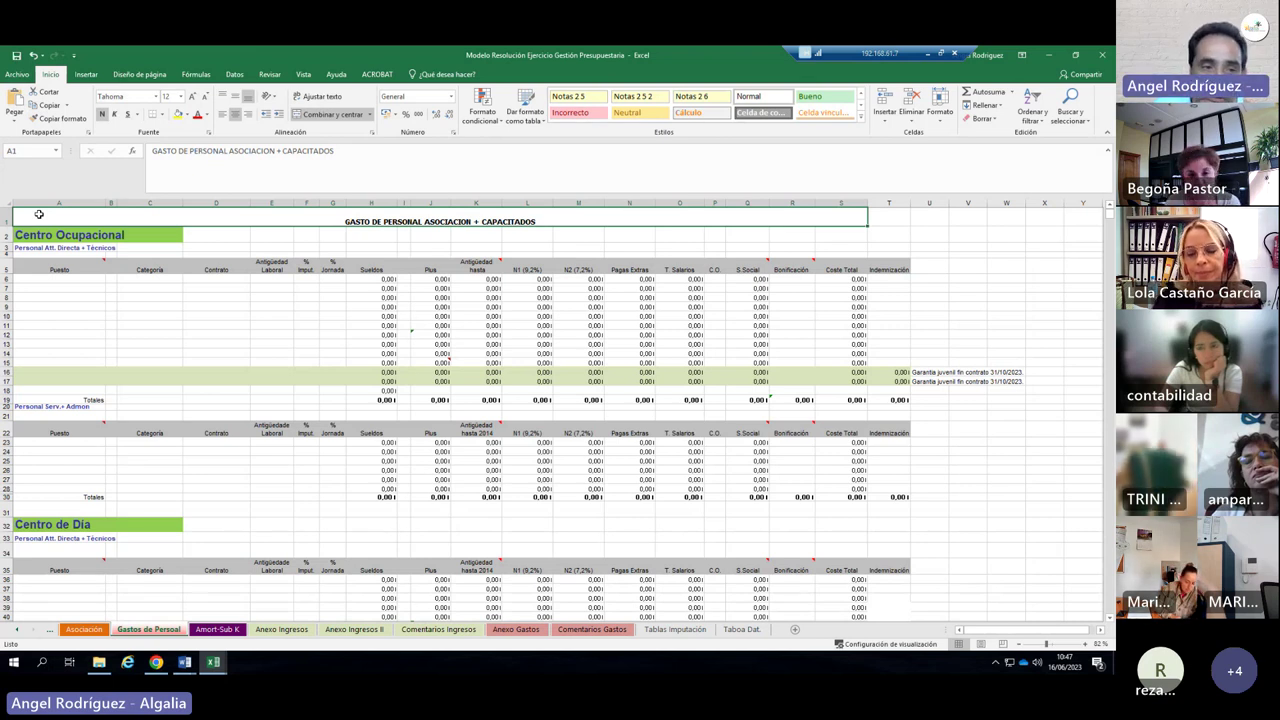
mouse_move(55, 268)
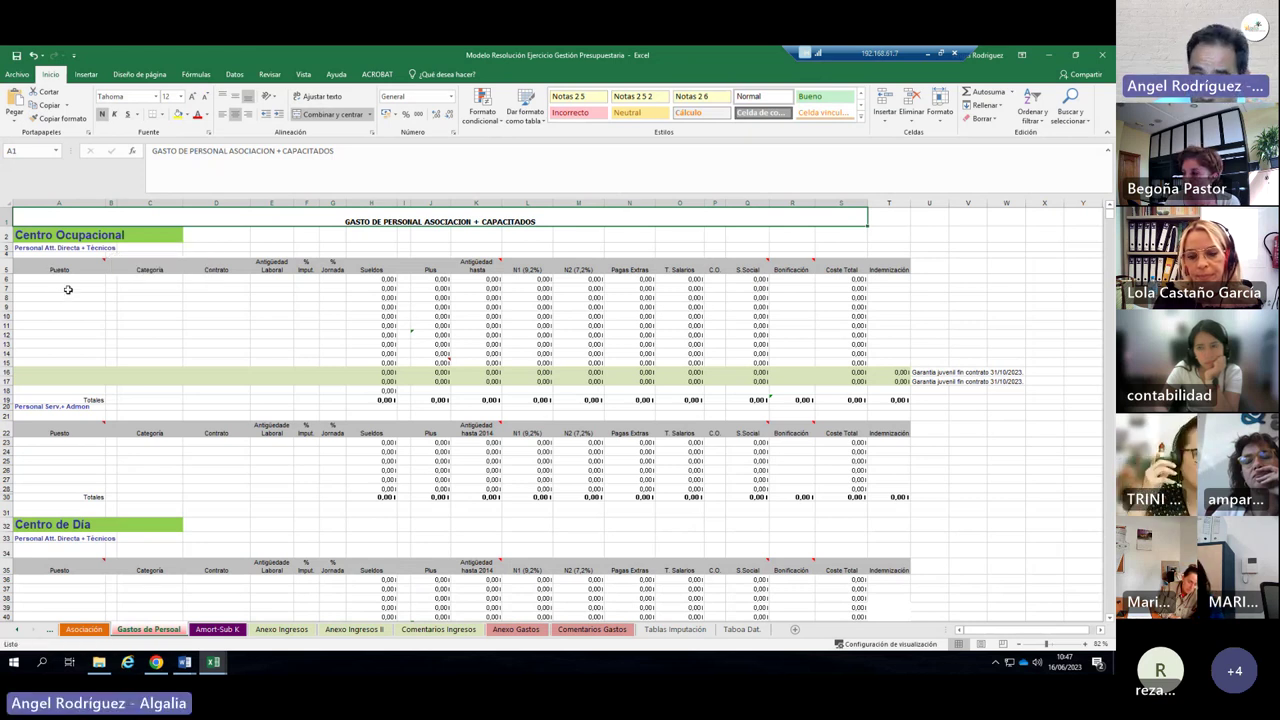
left_click(70, 278)
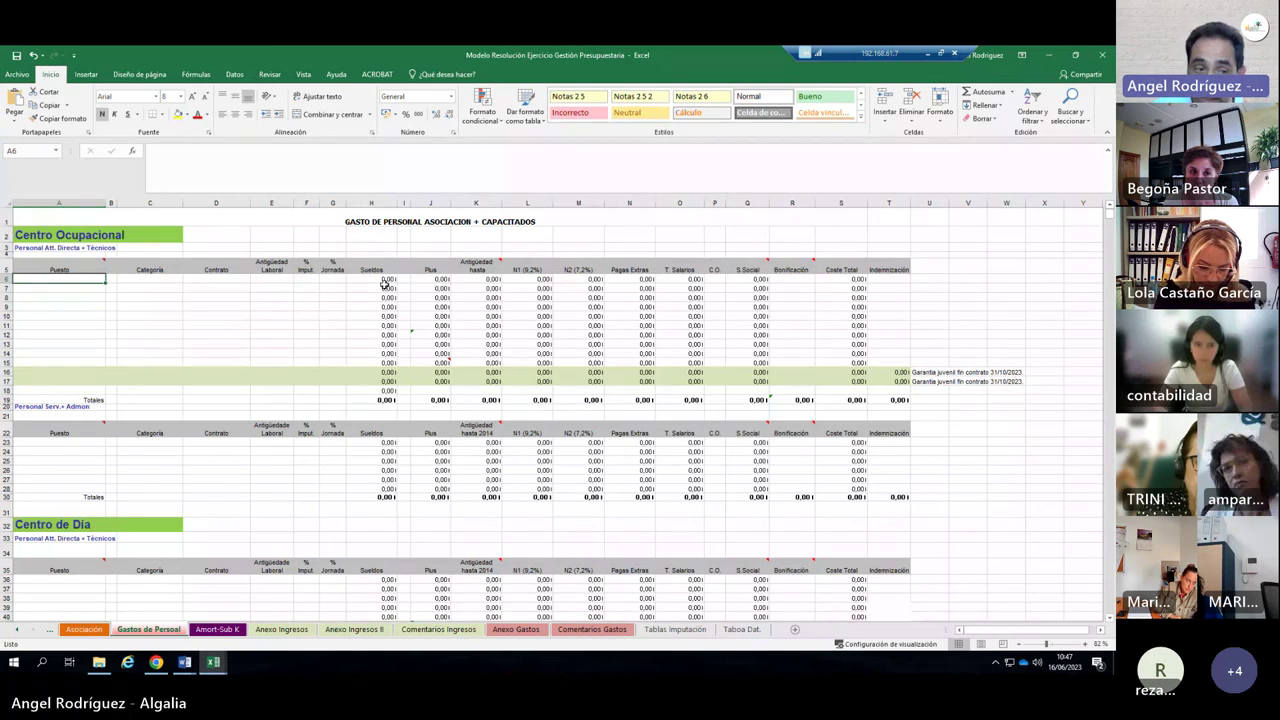
left_click(62, 266)
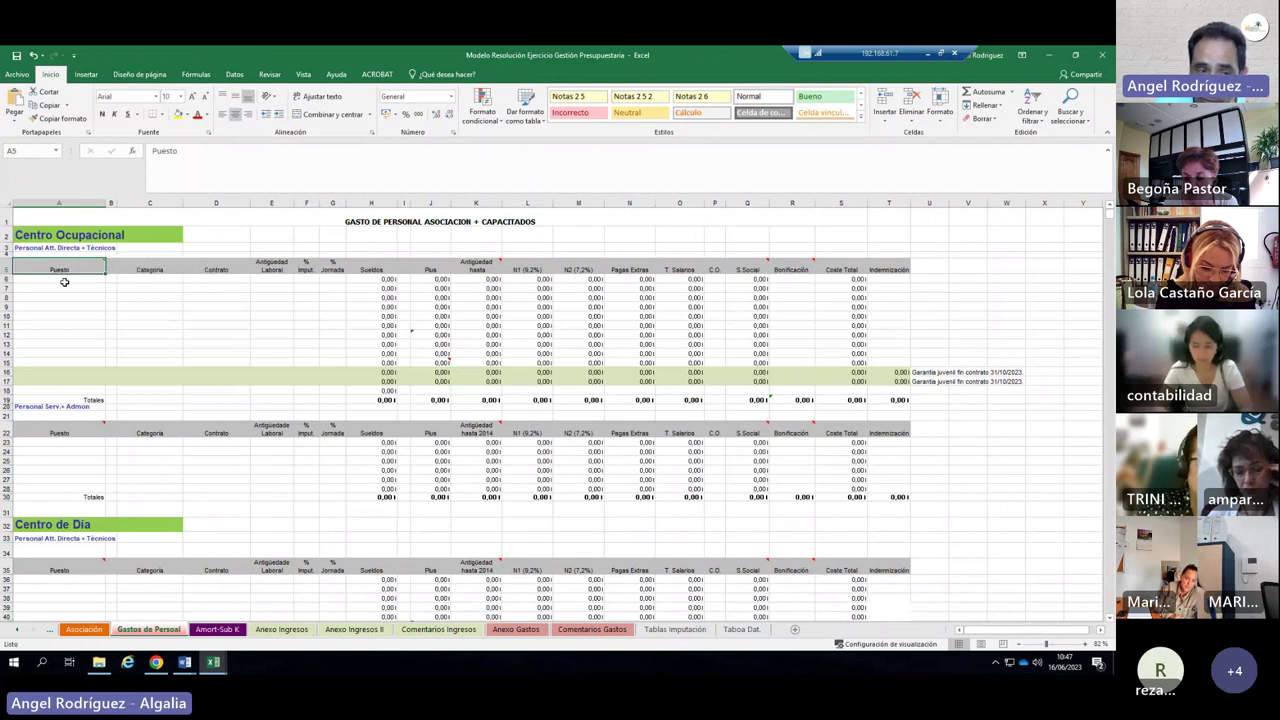
left_click(66, 278)
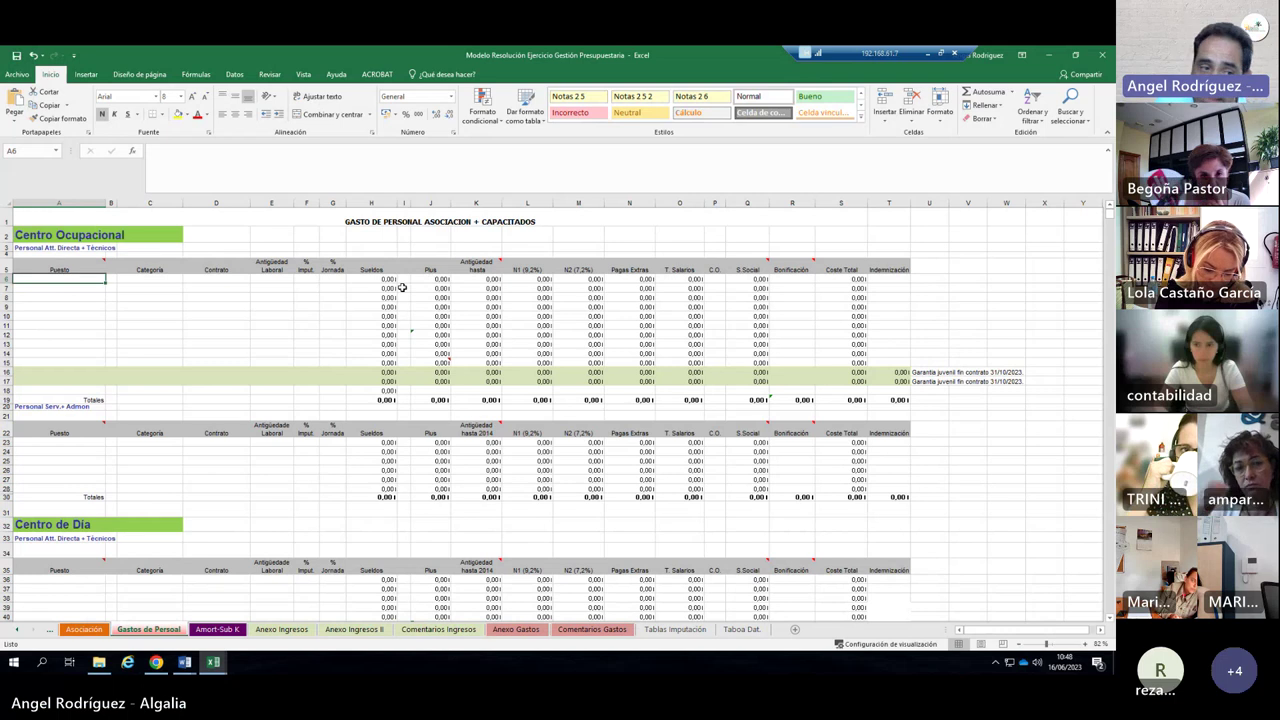
left_click_drag(57, 306, 57, 297)
left_click(60, 279)
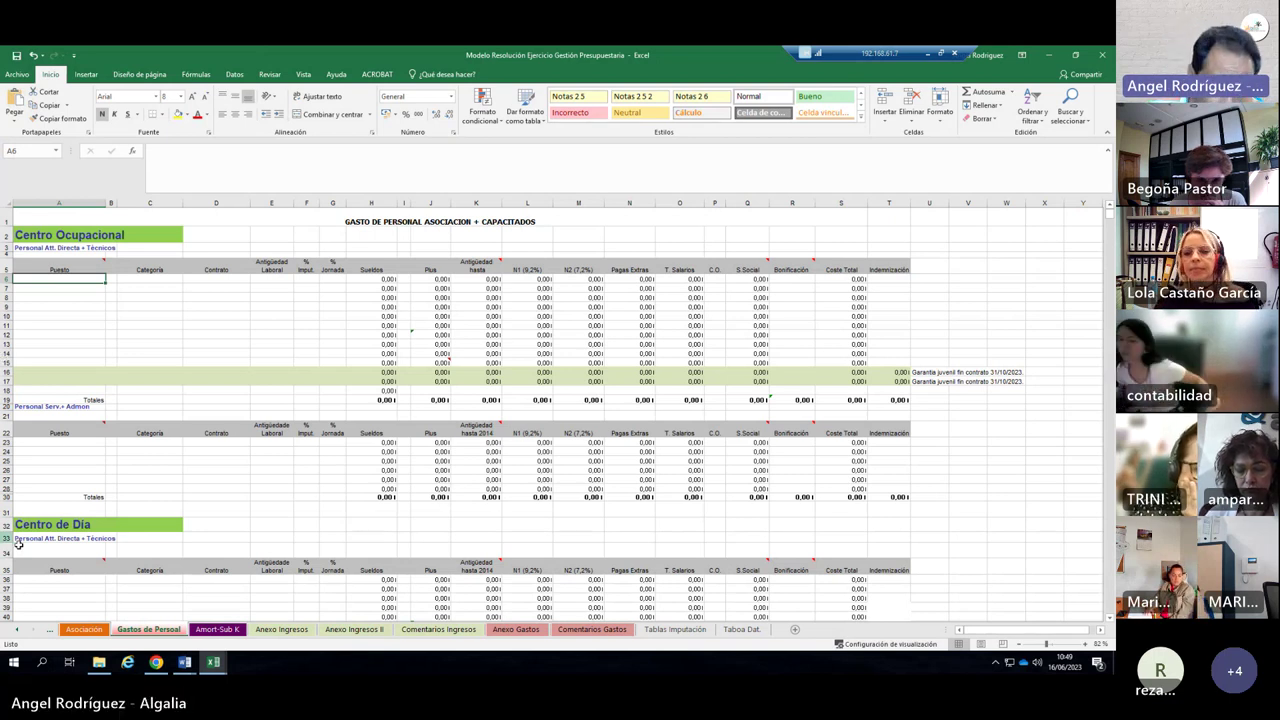
Inspect the Garantía juvenil rows 16 and 17 of Centro Ocupacional and their Indemnización formulas in T16 and T17.
left_click(50, 373)
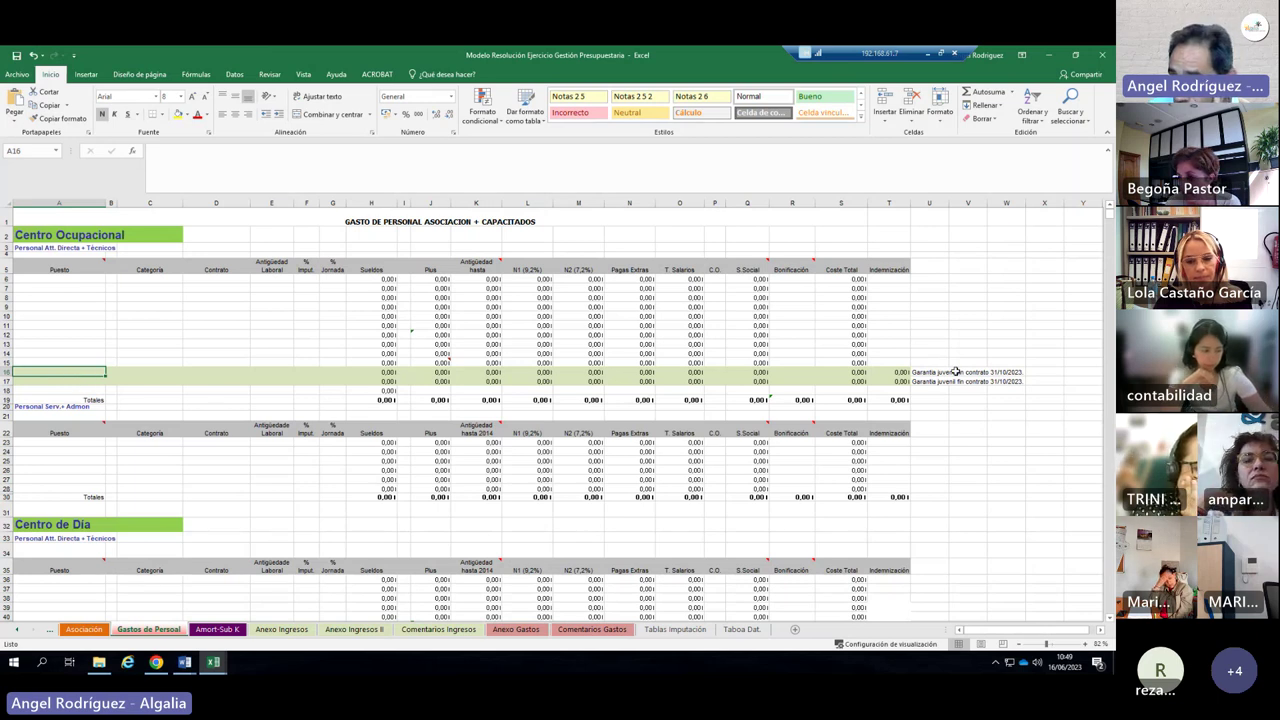
left_click(880, 372)
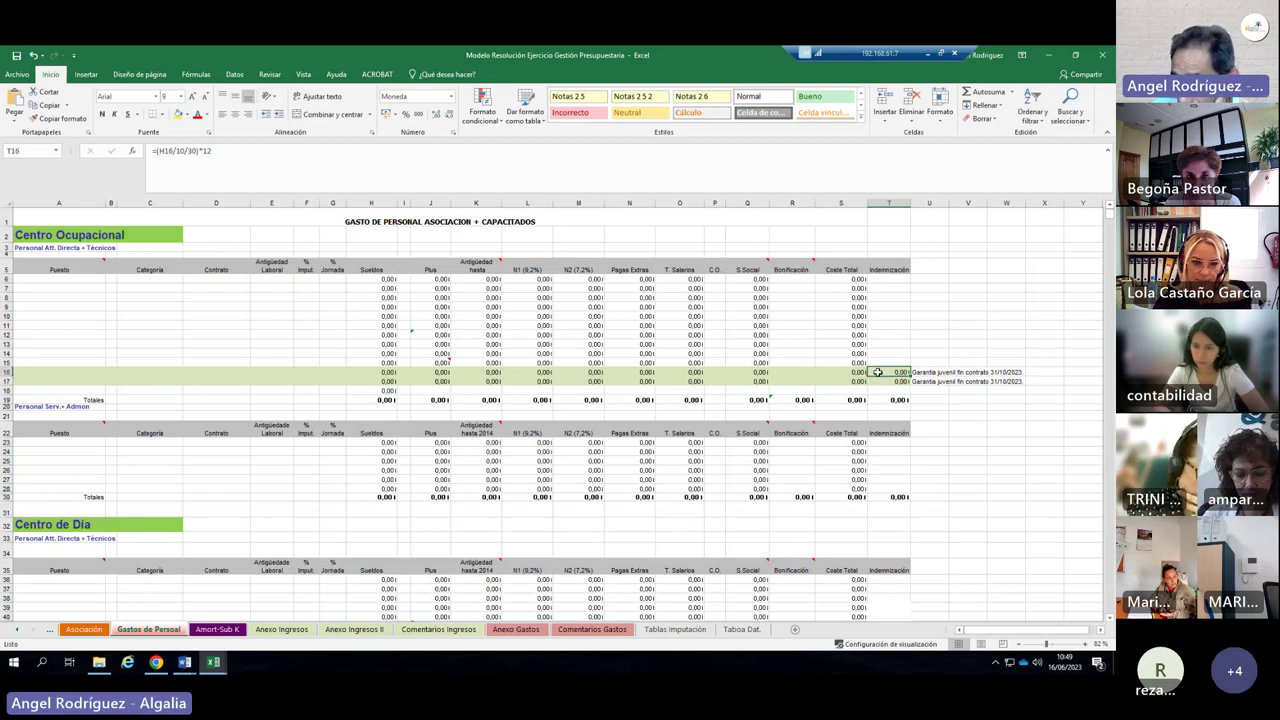
left_click(882, 382)
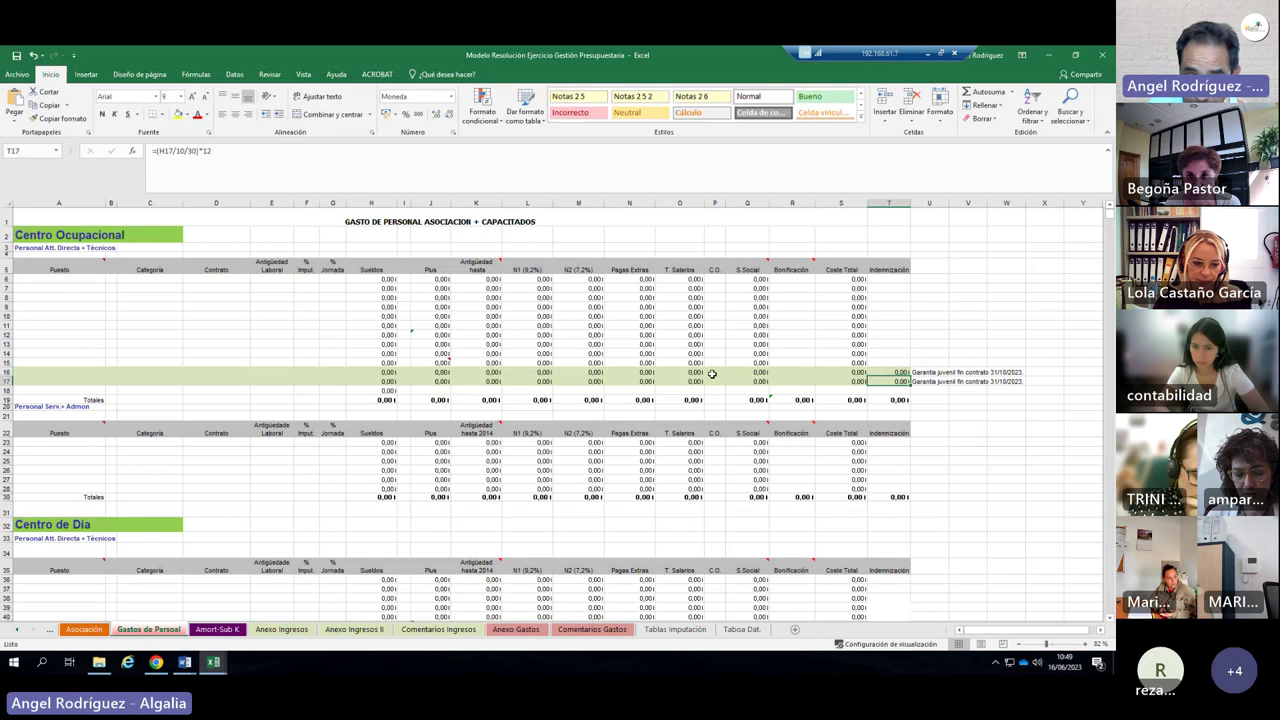
left_click(23, 391)
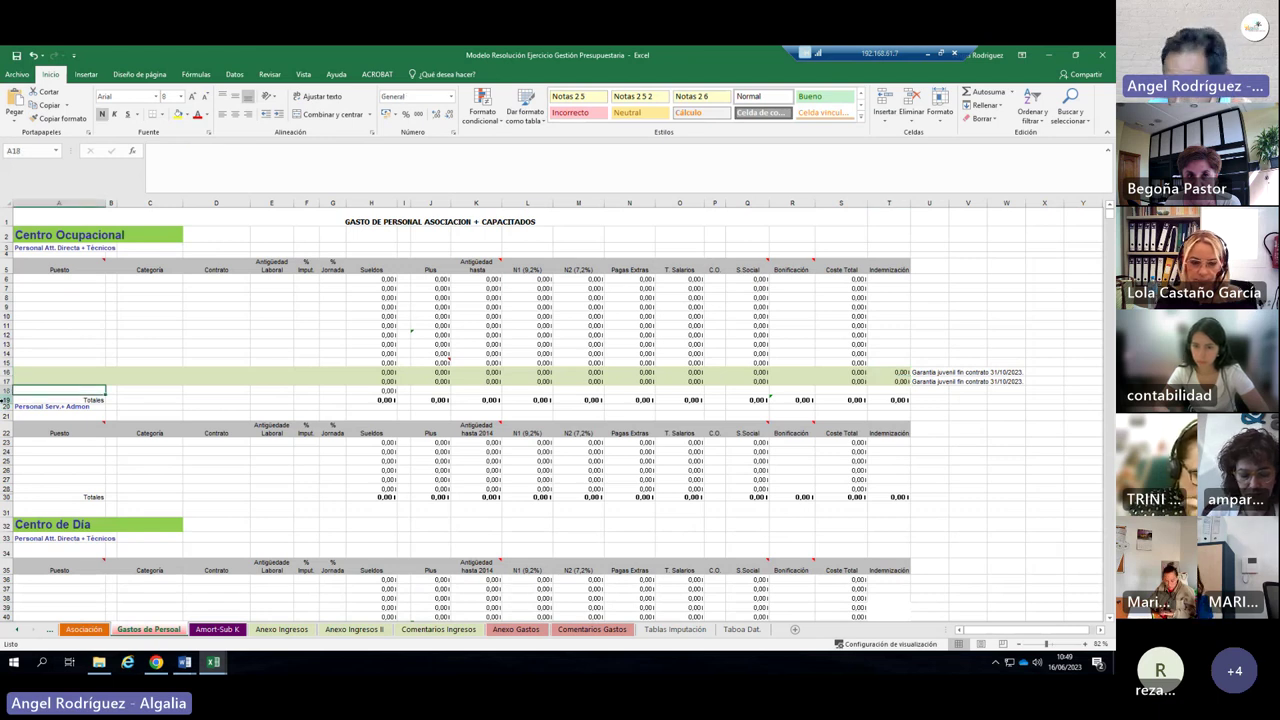
left_click(60, 279)
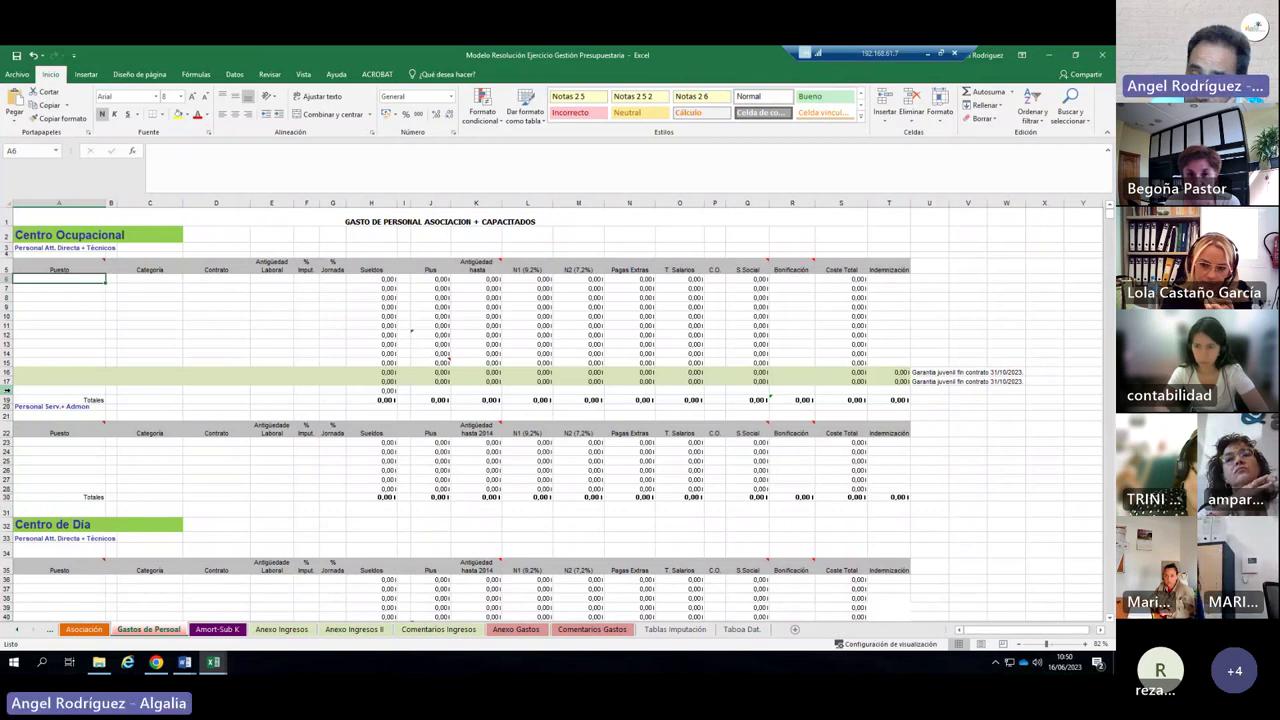
Compare the Sueldos formula in H16 with the Plus formula in J16 for the first Garantía juvenil row.
left_click(380, 372)
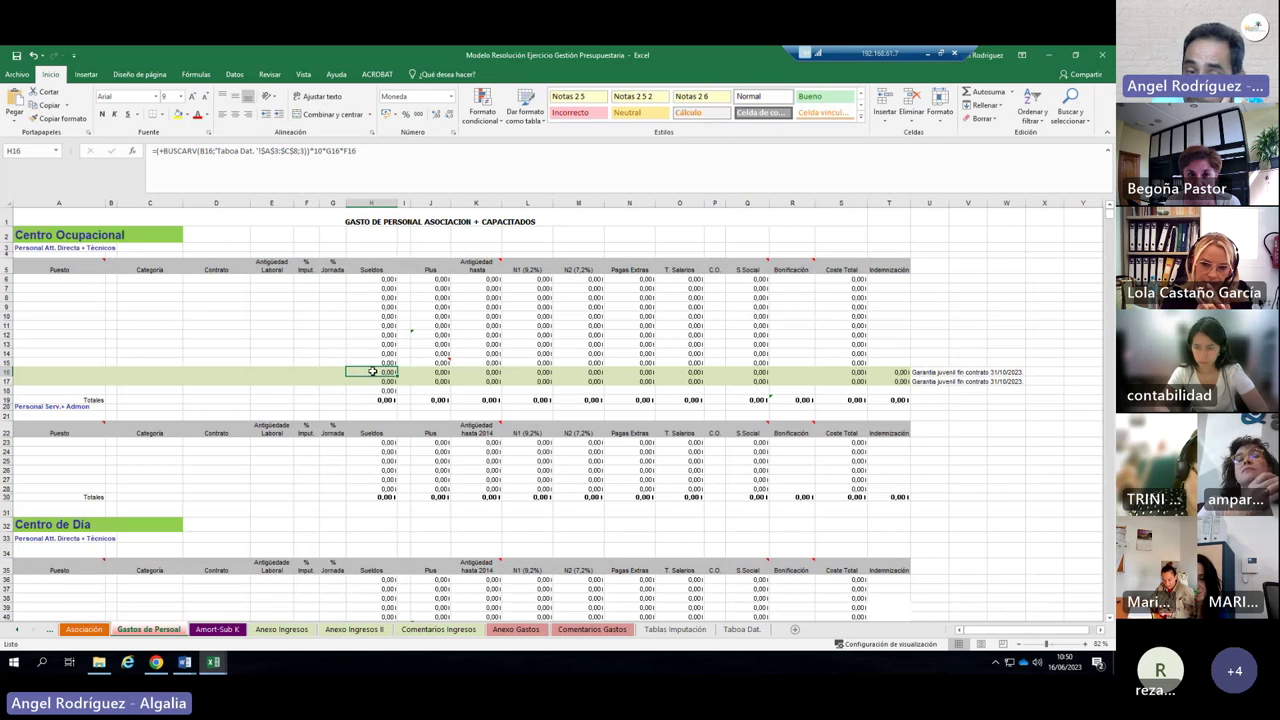
left_click(425, 373)
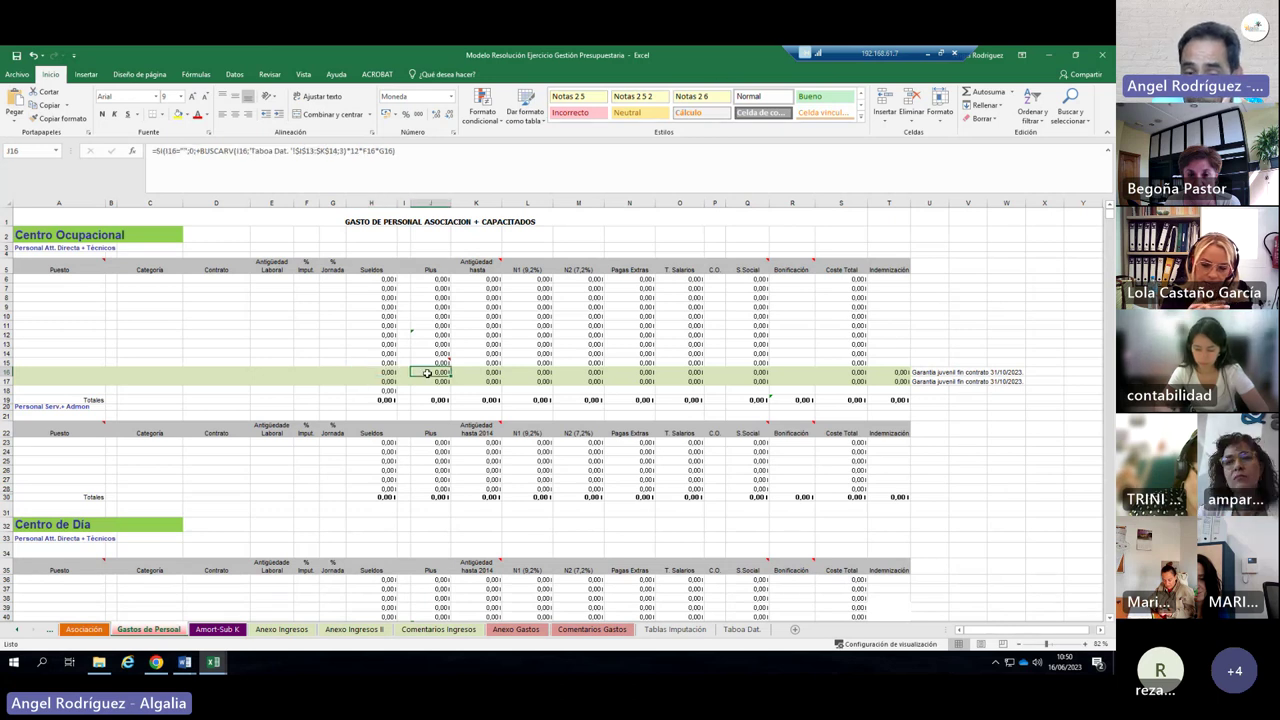
left_click(372, 371)
left_click(437, 371)
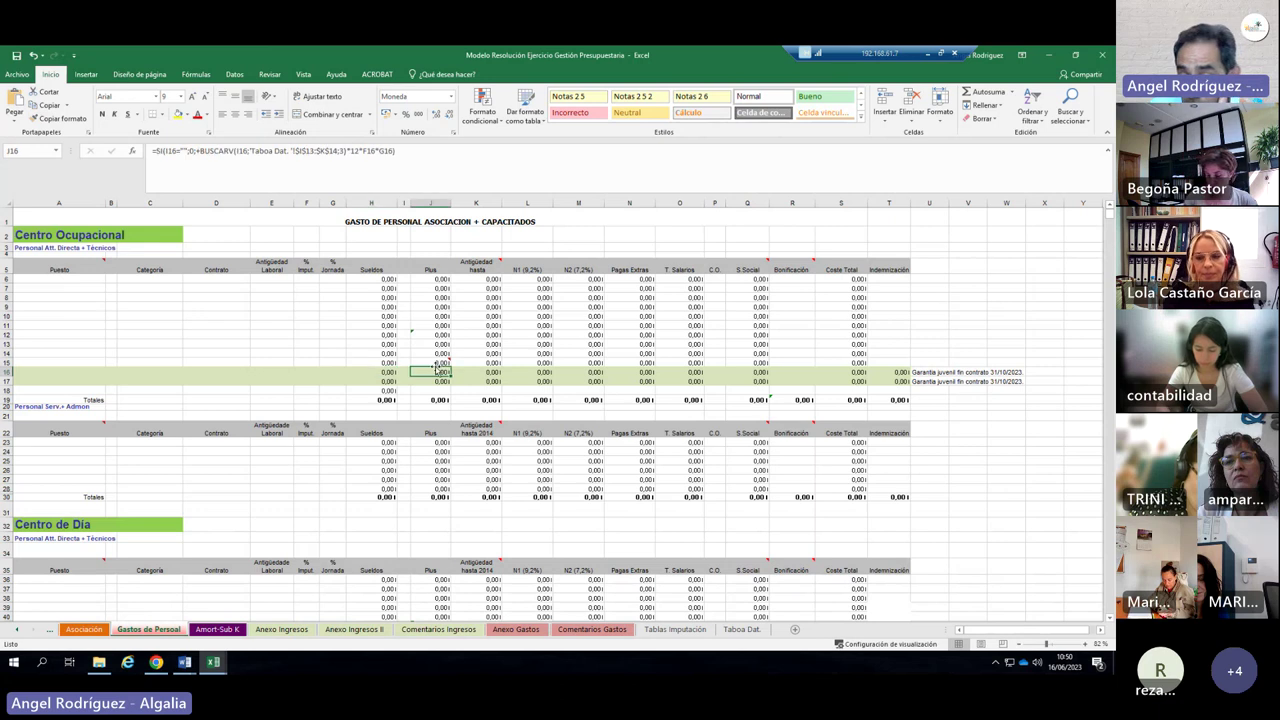
left_click(358, 371)
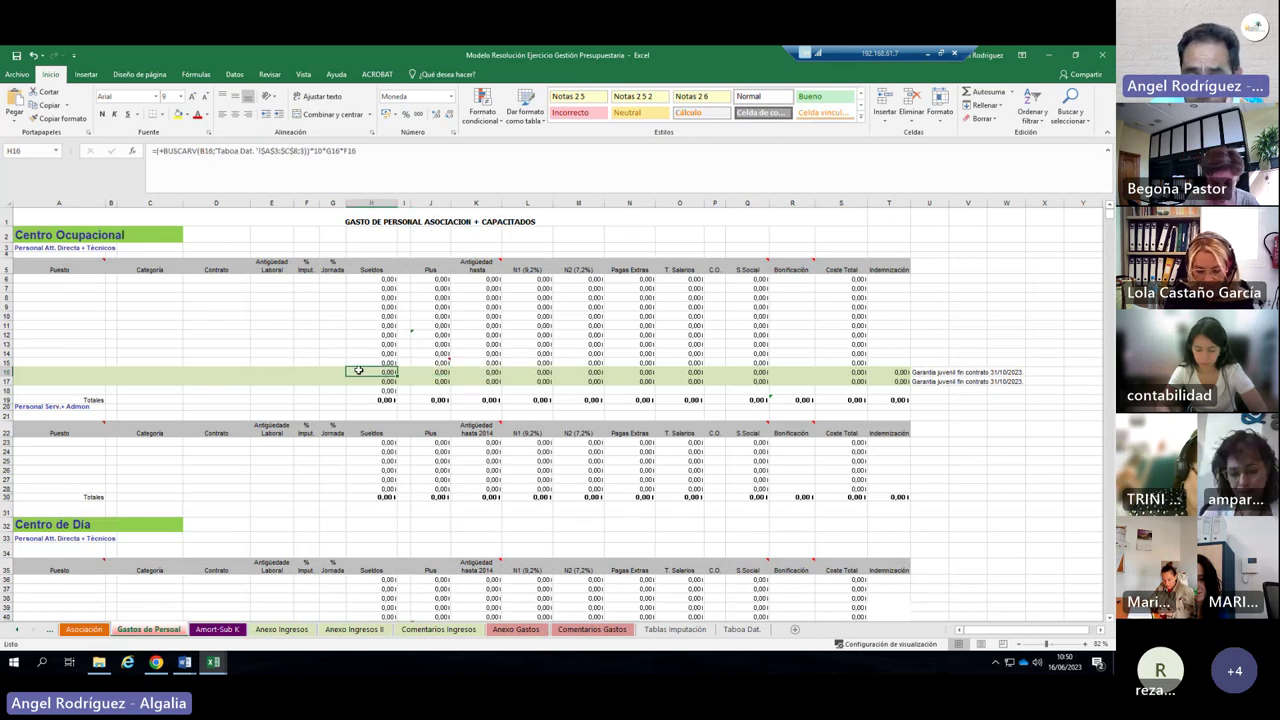
left_click(43, 370)
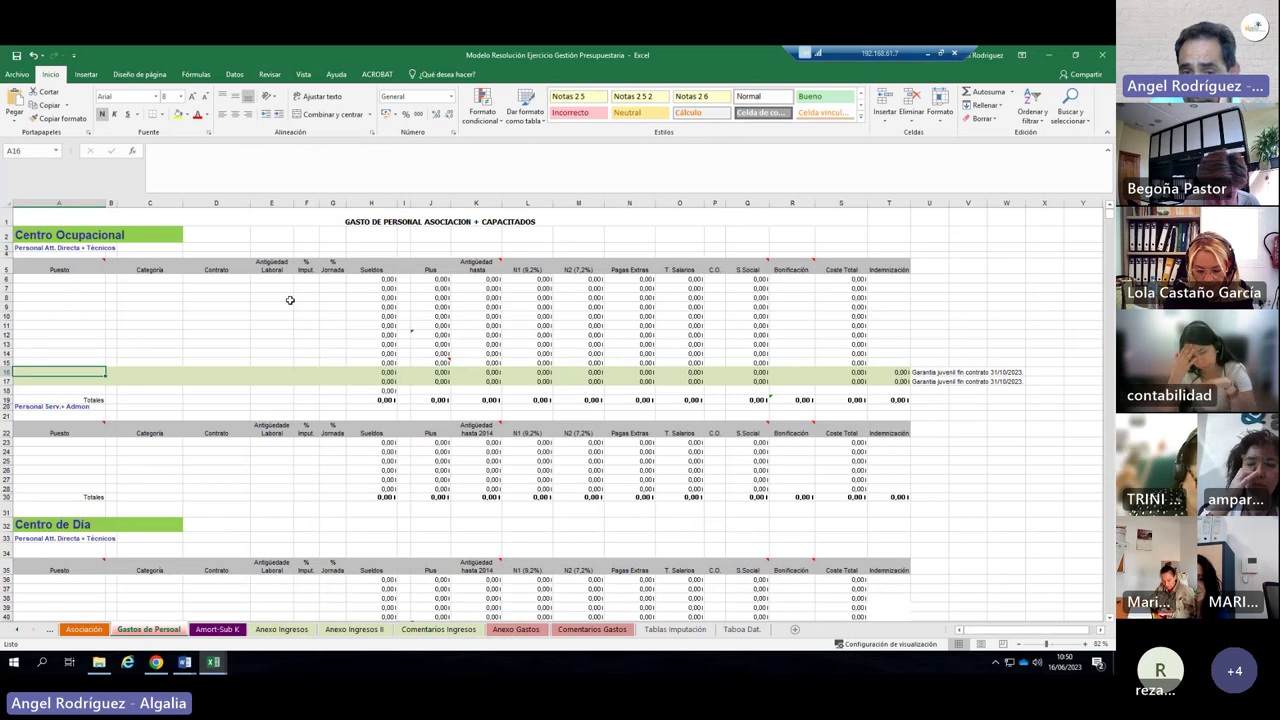
Examine Centro Ocupacional's Personal Serv.+ Admon block, checking the Puesto and % Imput. cells in row 23.
scroll(684, 365, "down", 6)
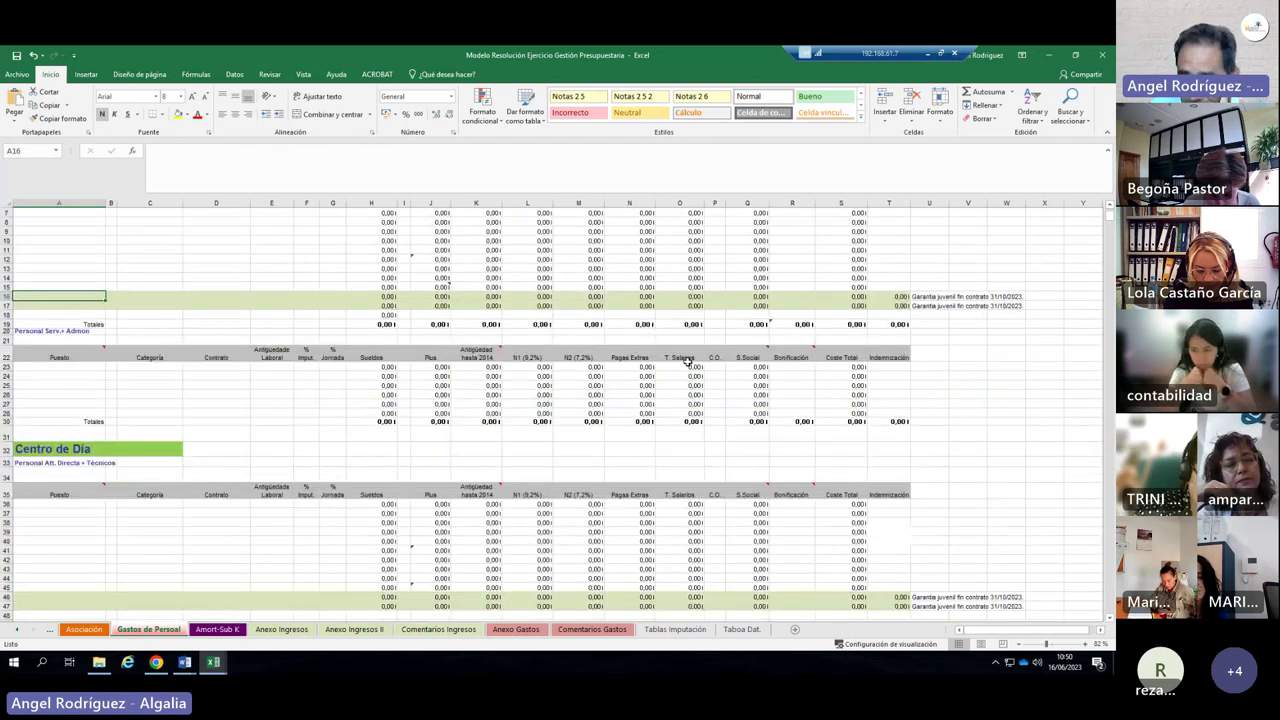
scroll(684, 366, "down", 1)
scroll(680, 362, "up", 7)
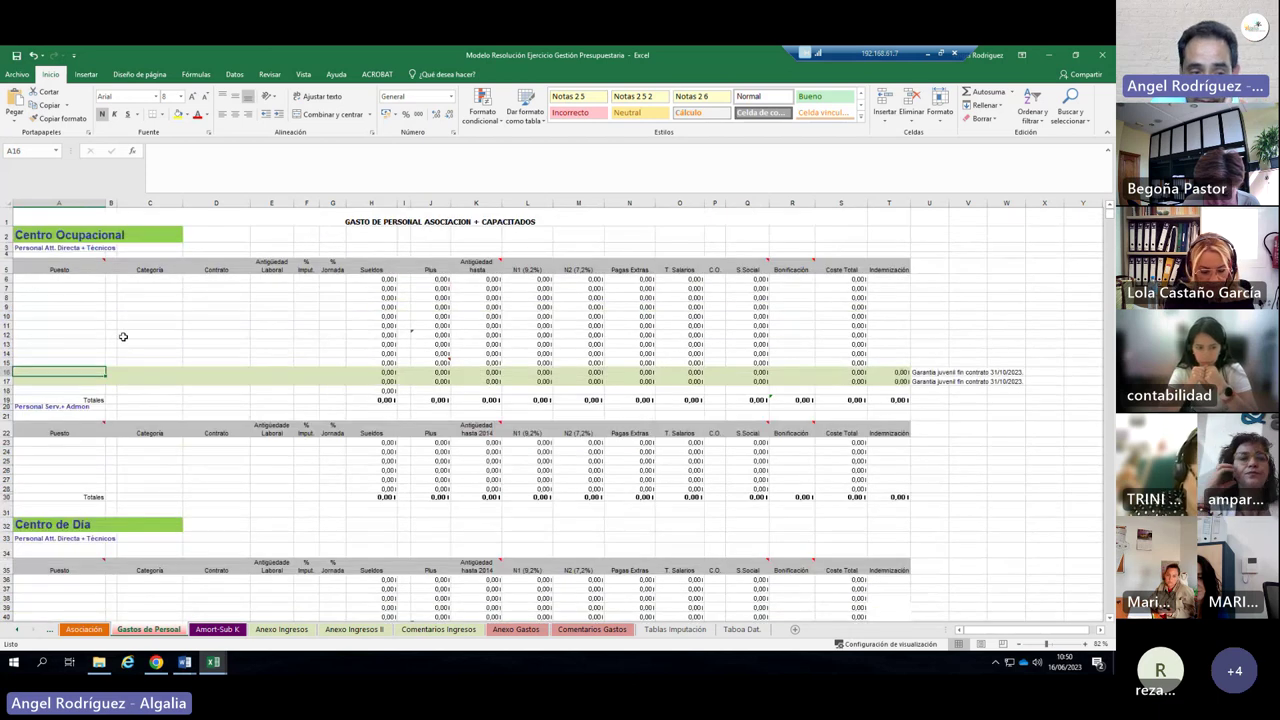
left_click(29, 406)
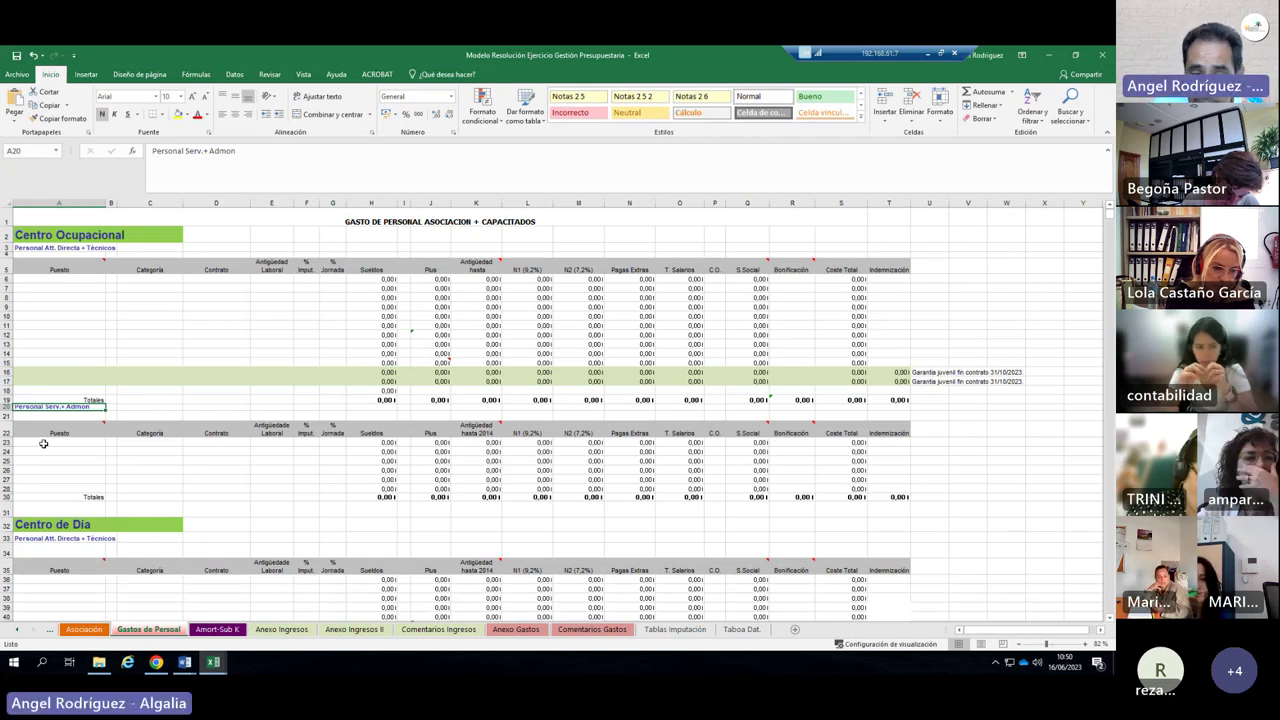
left_click(43, 443)
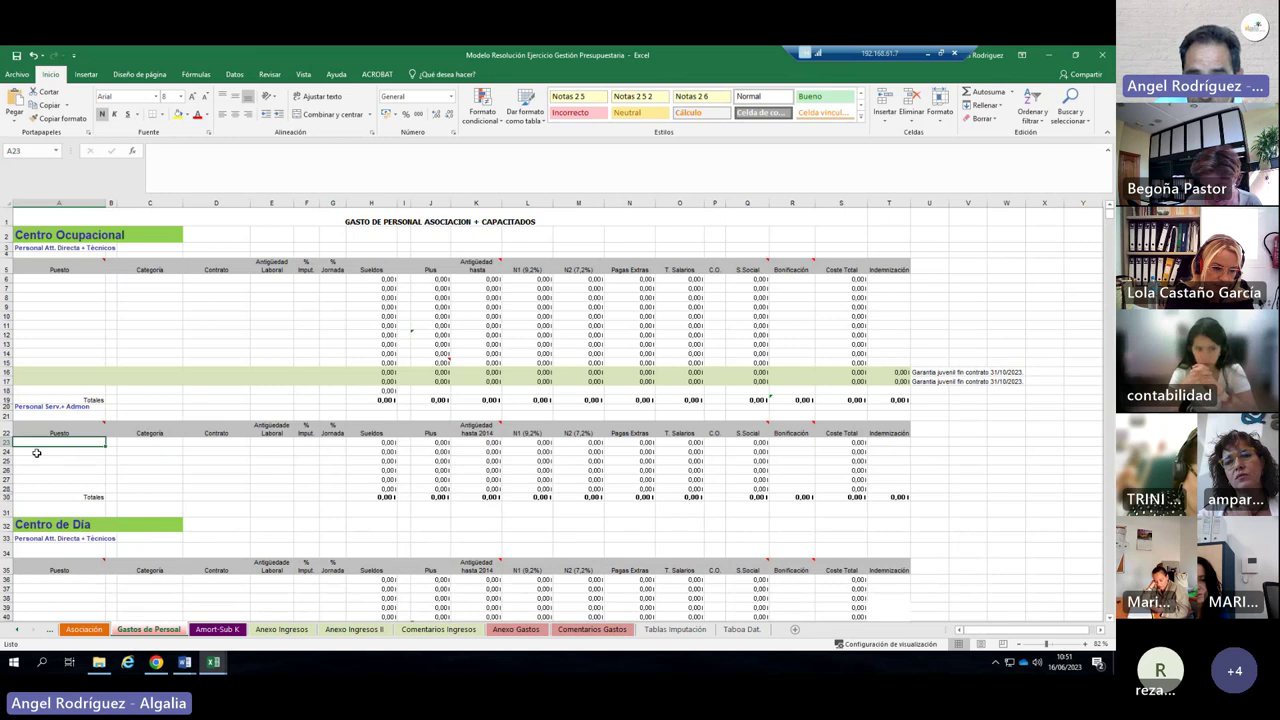
scroll(36, 453, "down", 9)
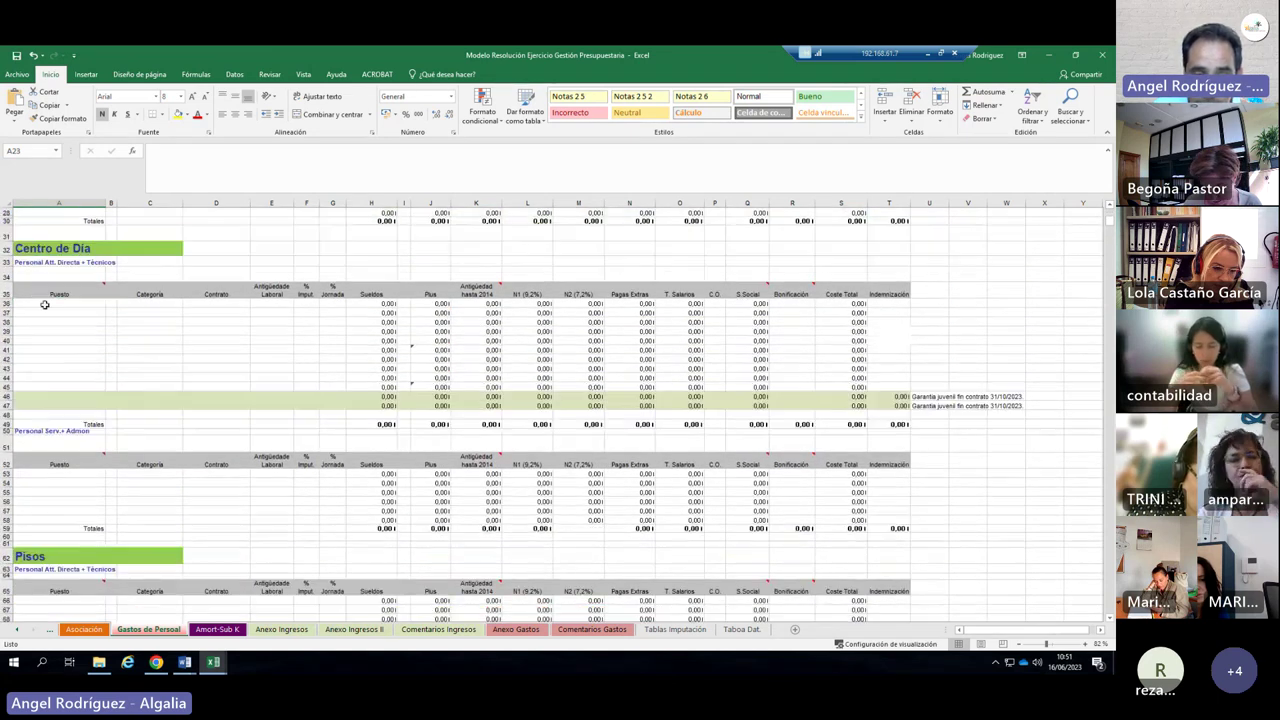
scroll(45, 480, "up", 4)
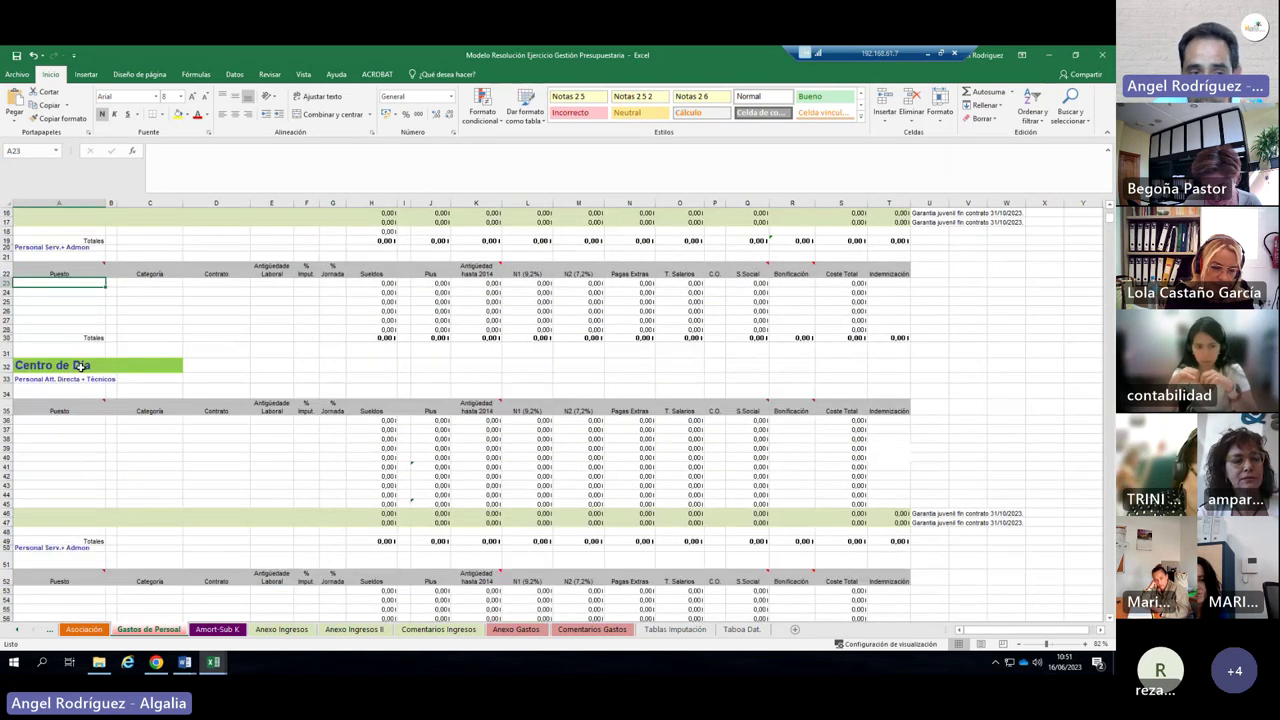
left_click(311, 283)
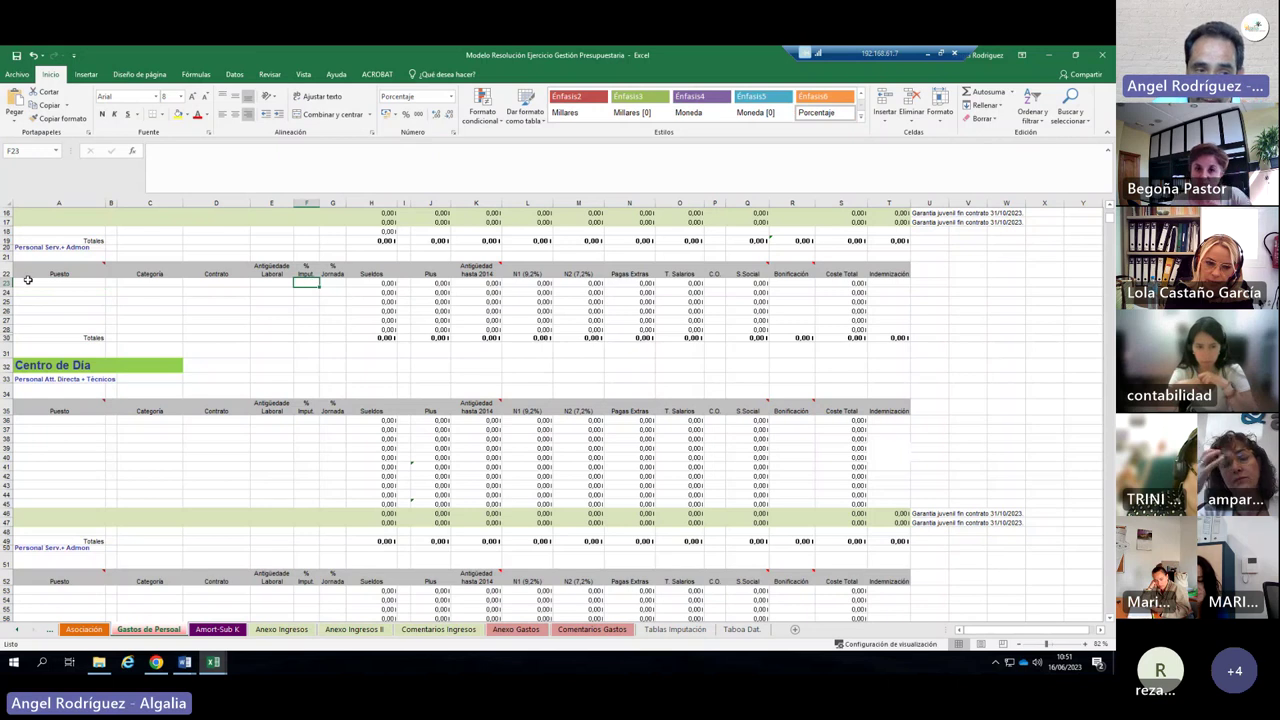
Look through the Centro de Día and Pisos sections, comparing their staff blocks with those of Centro Ocupacional.
scroll(264, 449, "down", 1)
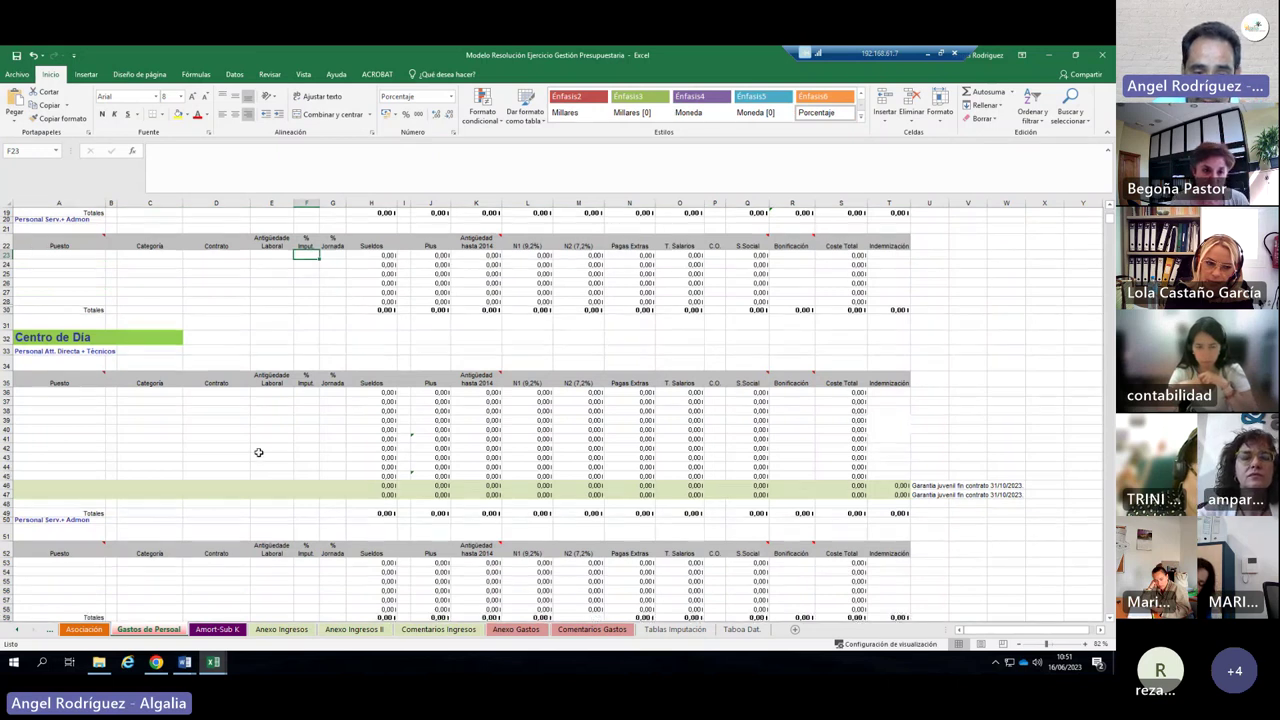
scroll(272, 592, "down", 1)
scroll(271, 600, "down", 9)
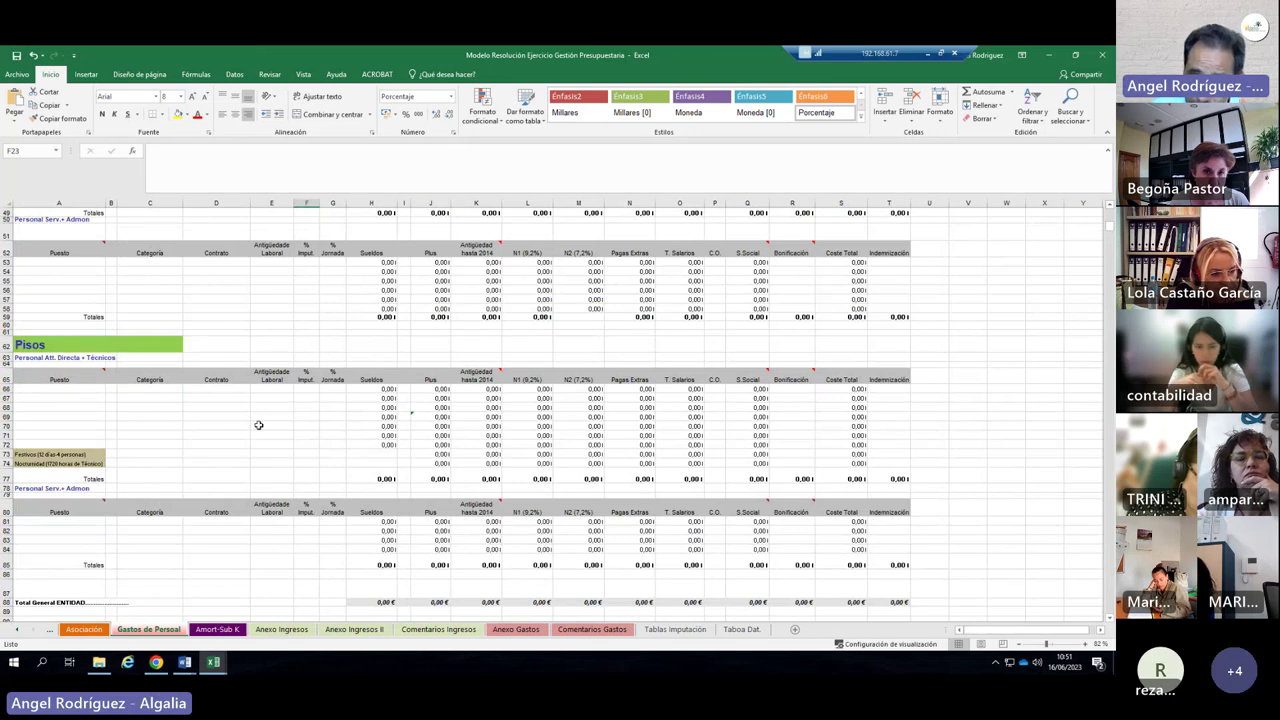
scroll(272, 382, "up", 10)
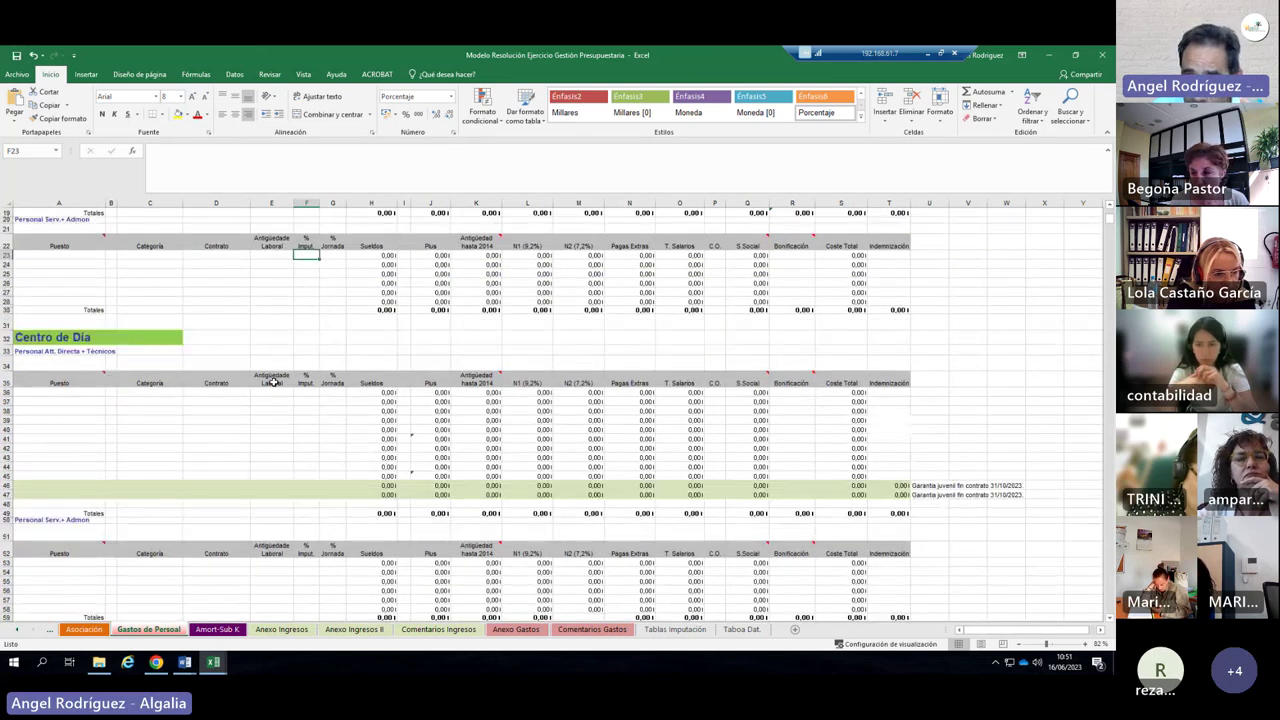
scroll(272, 382, "up", 5)
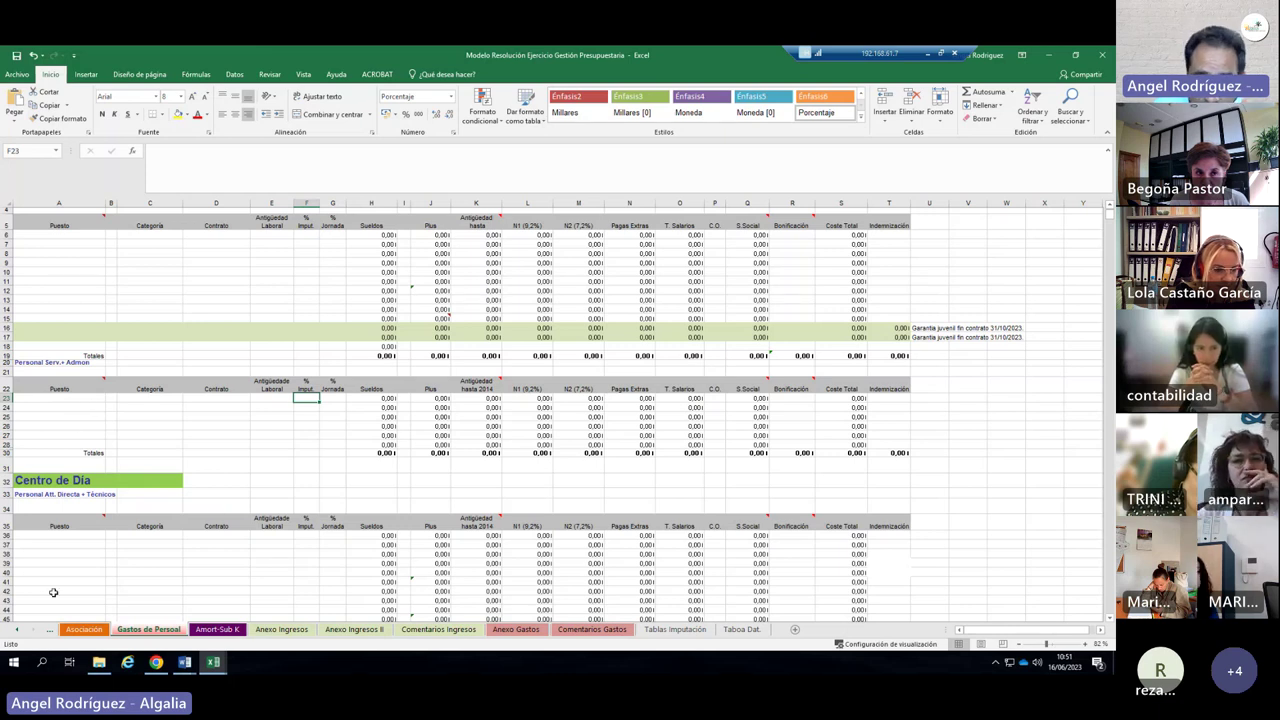
scroll(51, 590, "down", 7)
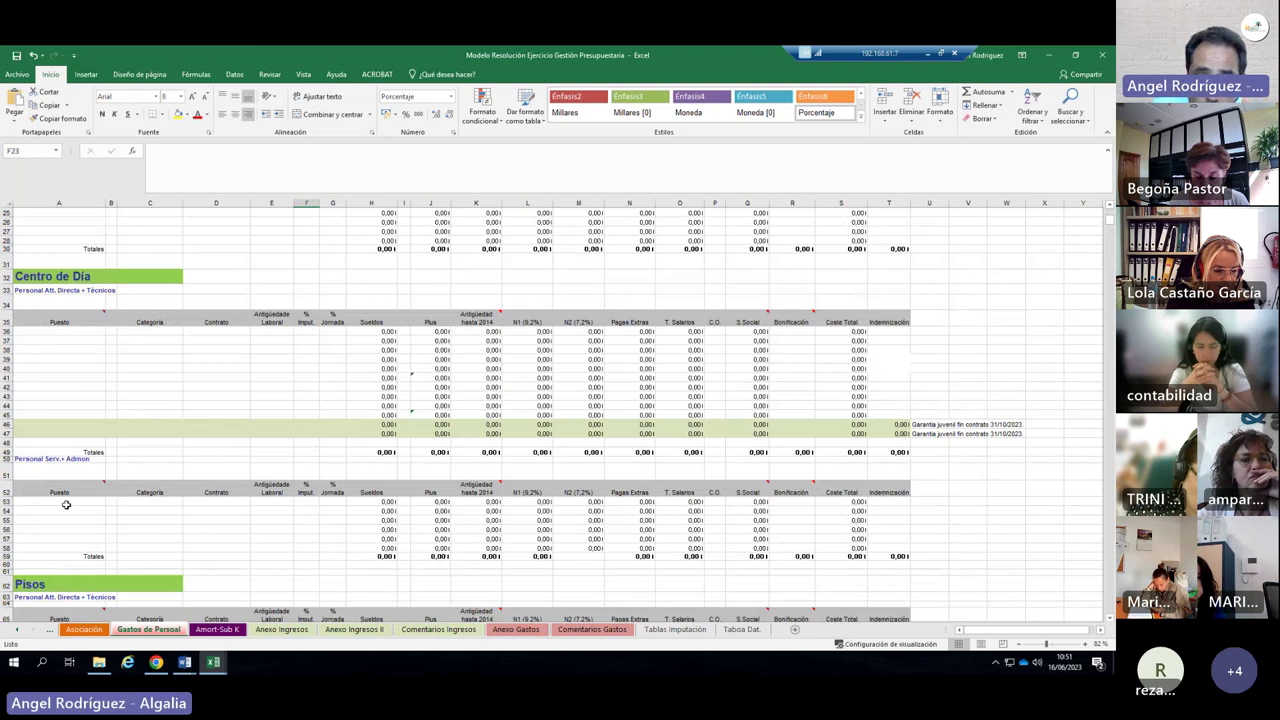
scroll(68, 410, "up", 4)
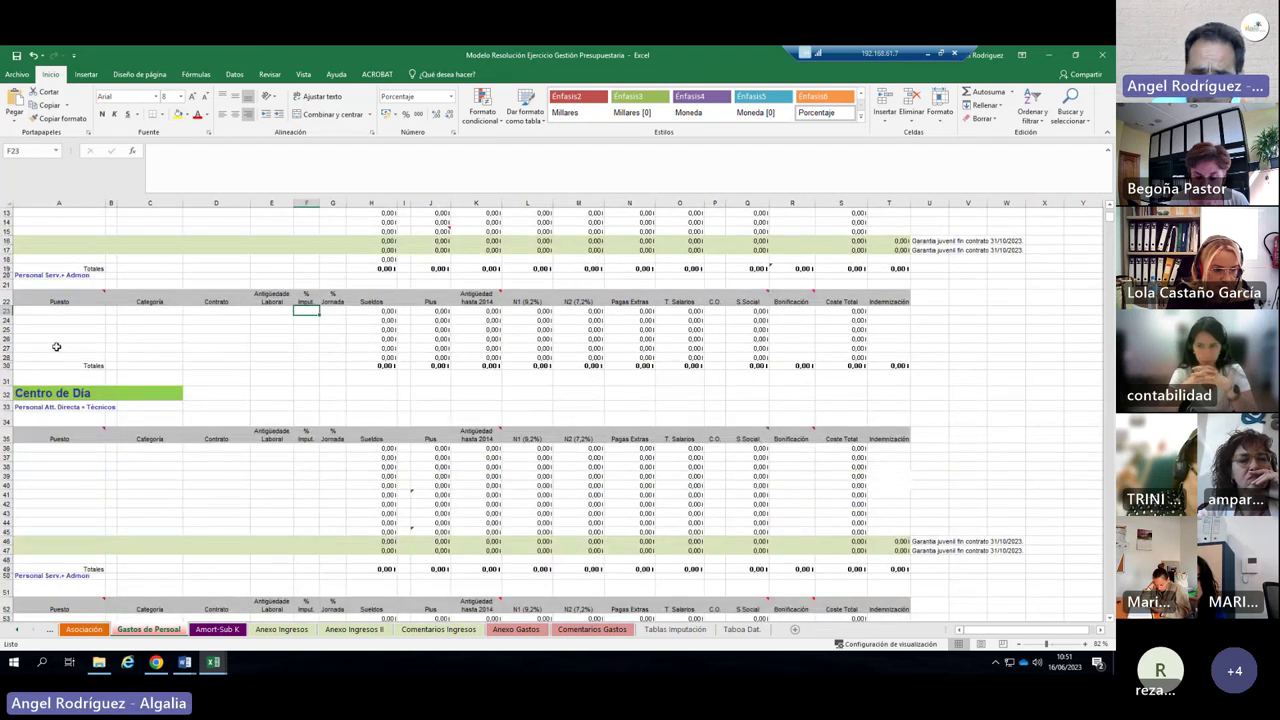
scroll(55, 349, "up", 3)
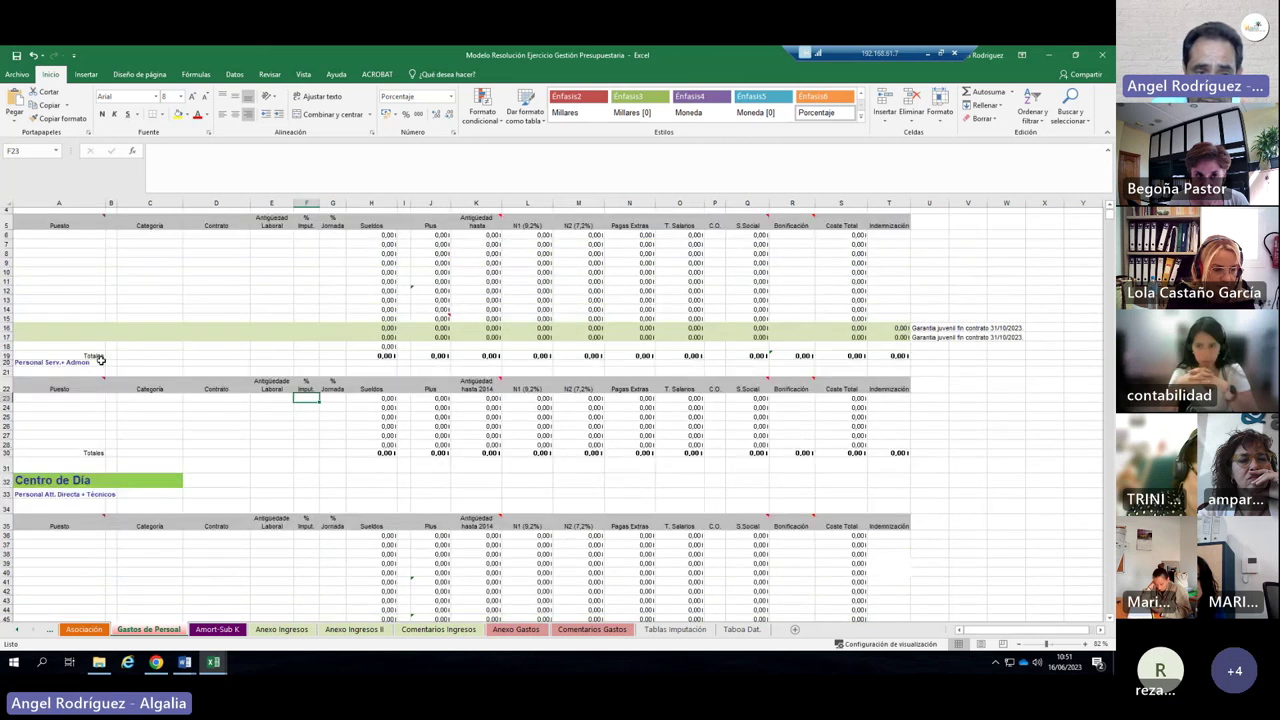
scroll(95, 380, "up", 1)
scroll(95, 500, "down", 5)
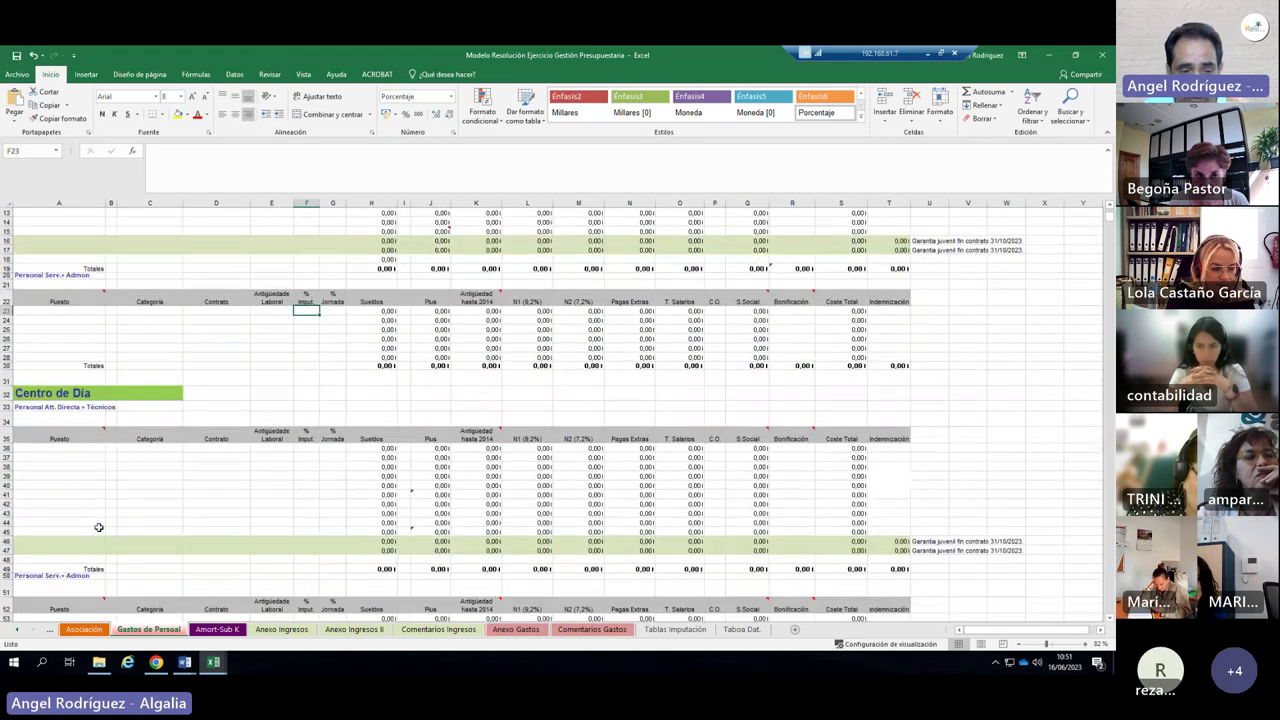
scroll(100, 526, "down", 6)
scroll(93, 533, "down", 1)
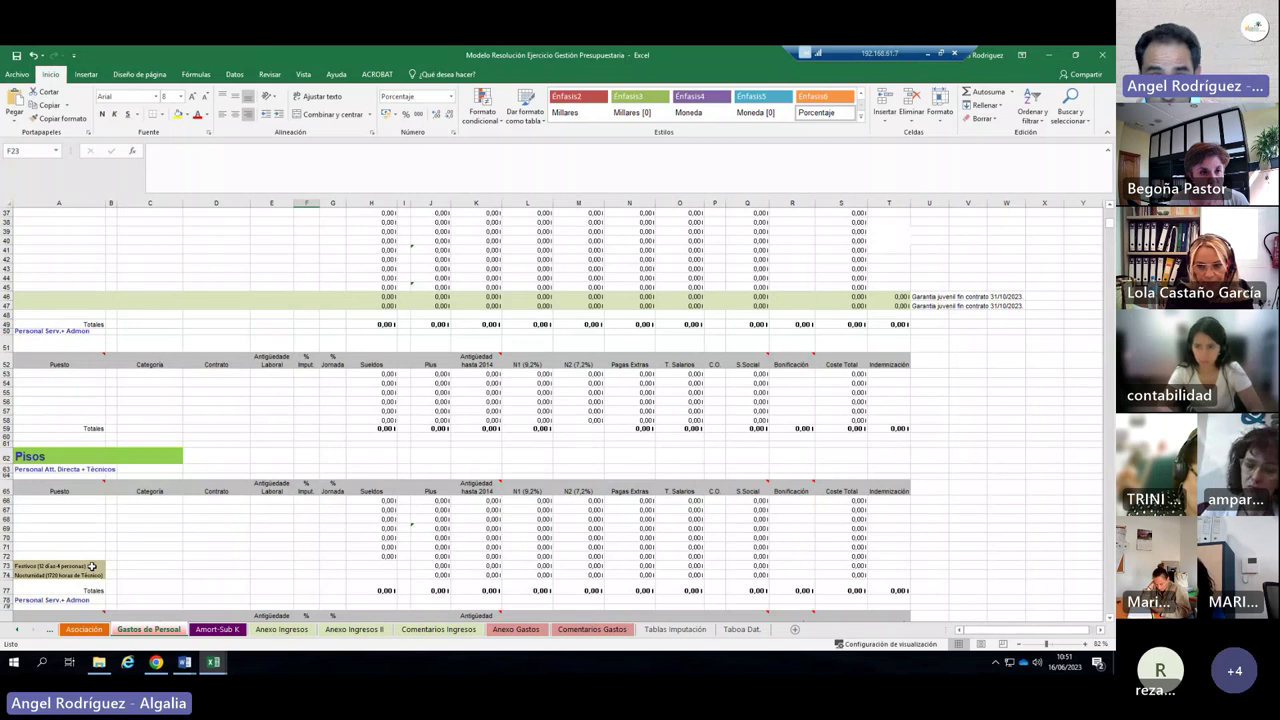
Return to Centro Ocupacional's first staff row and examine its Puesto, category code and Categoría cells.
scroll(149, 363, "up", 5)
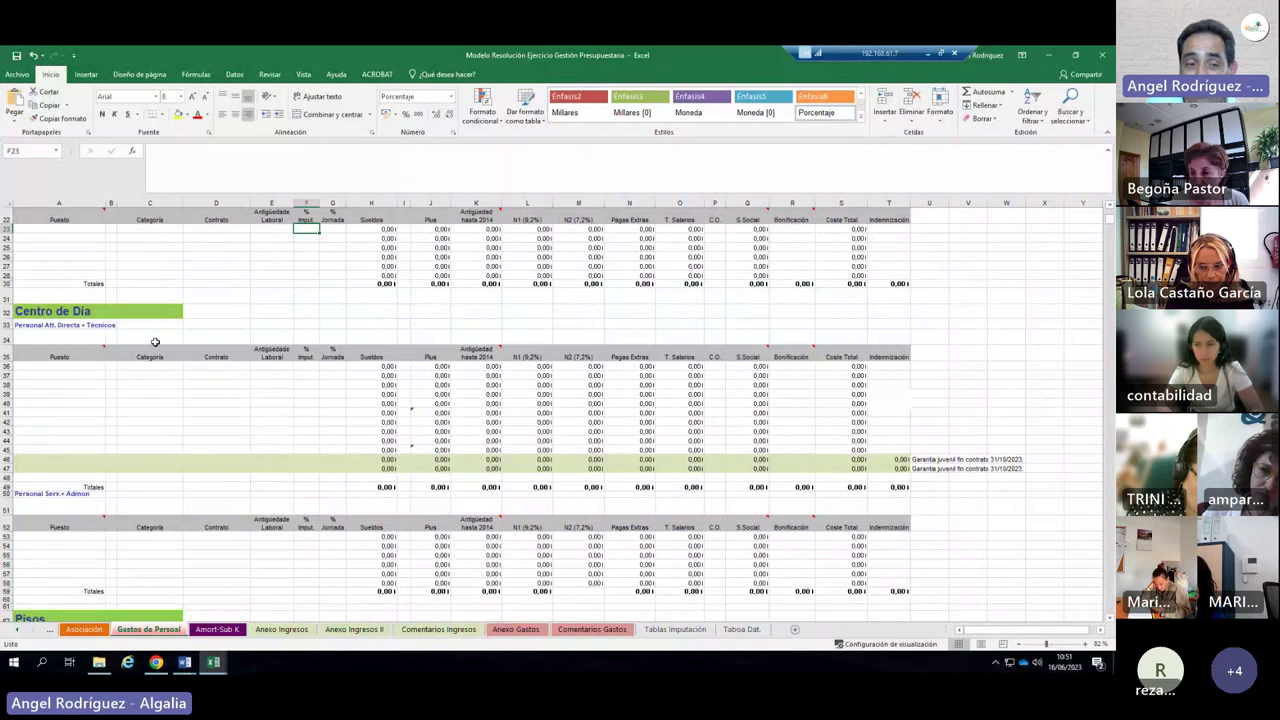
scroll(149, 363, "up", 3)
scroll(314, 450, "up", 4)
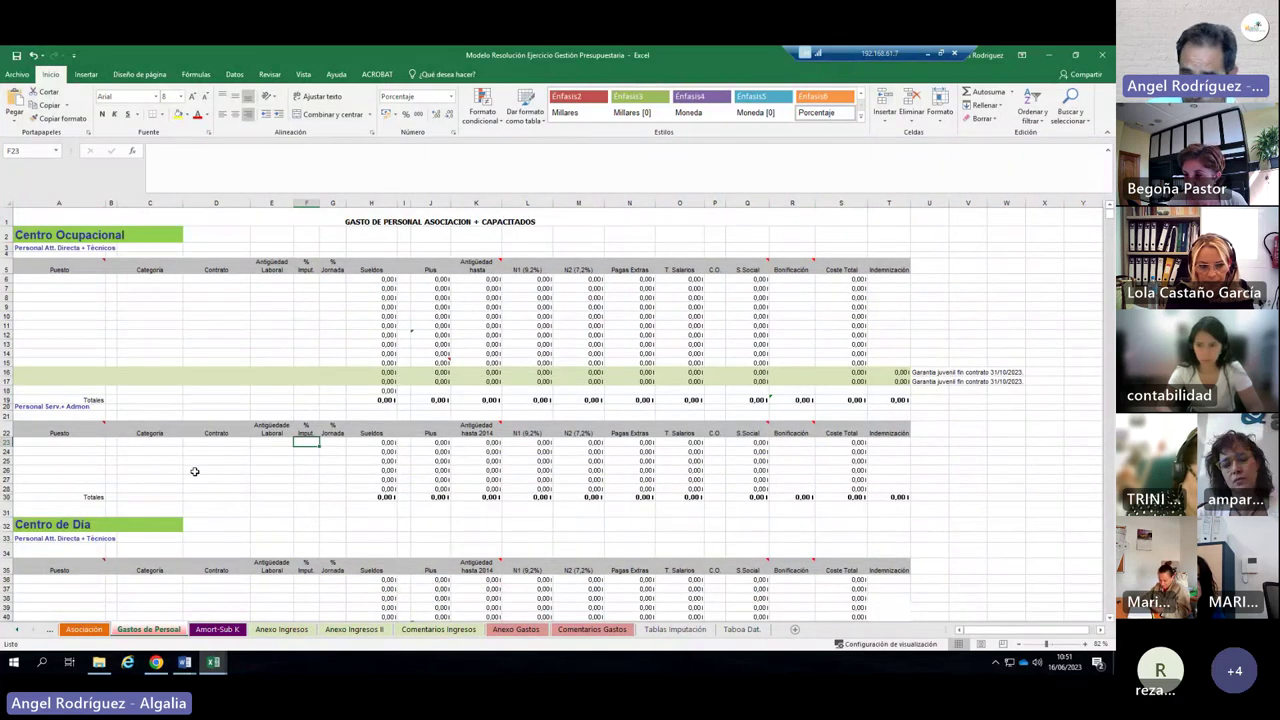
scroll(195, 471, "down", 3)
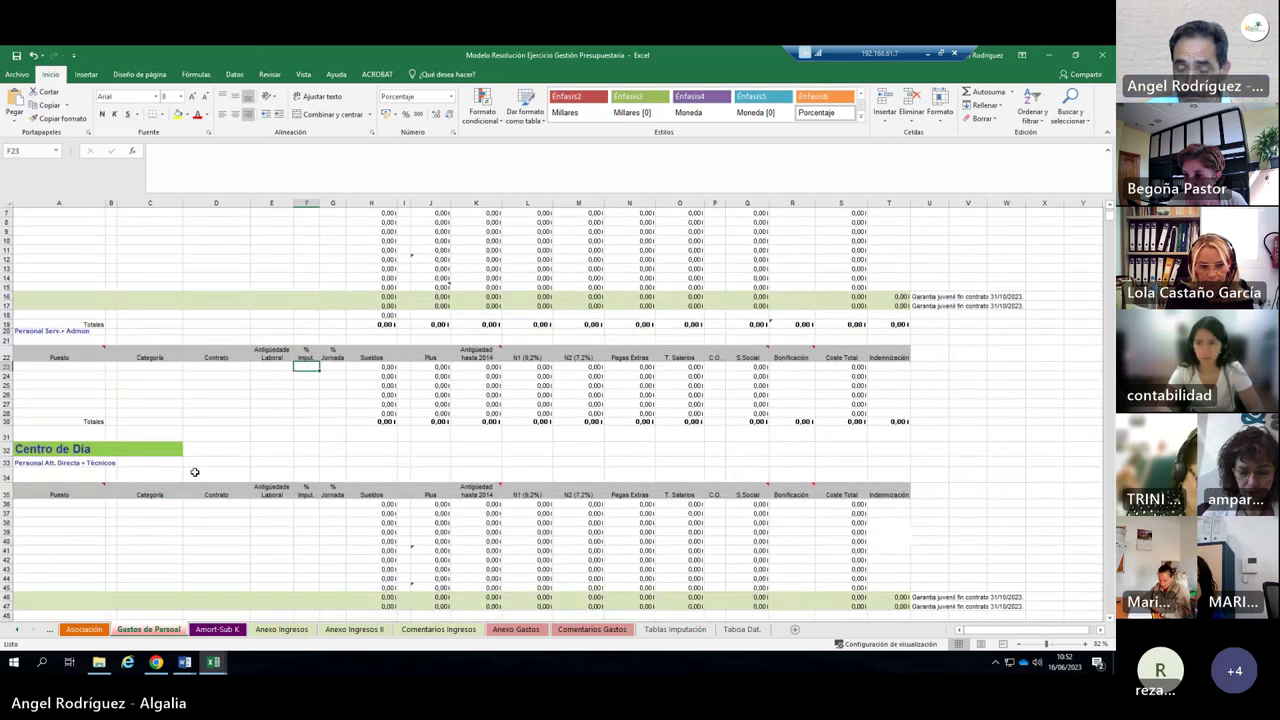
scroll(195, 471, "up", 3)
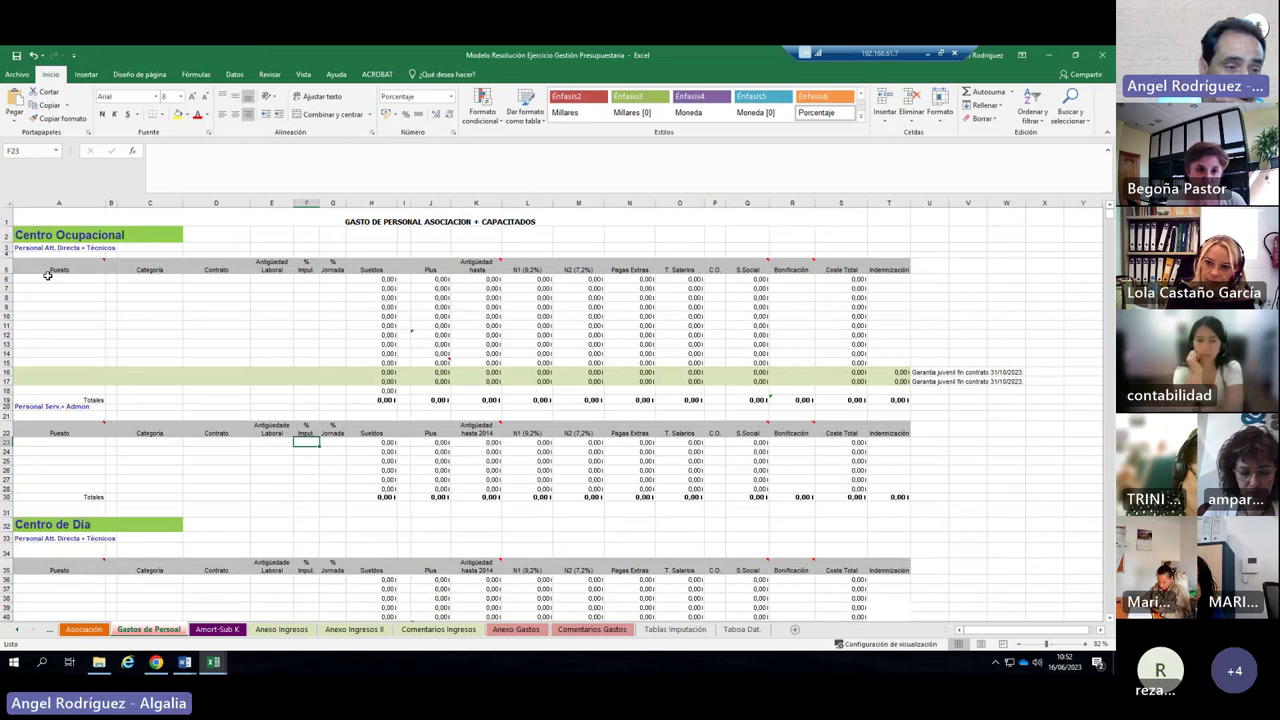
left_click(89, 278)
left_click(140, 278)
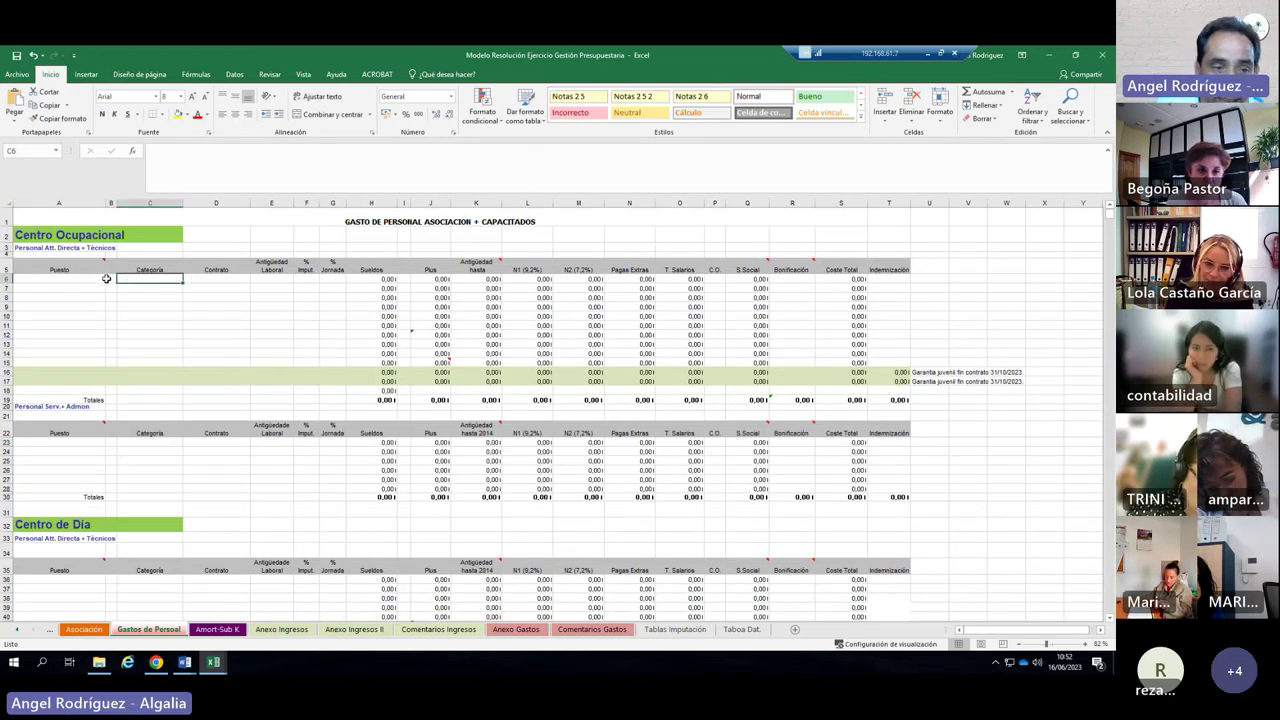
left_click(111, 278)
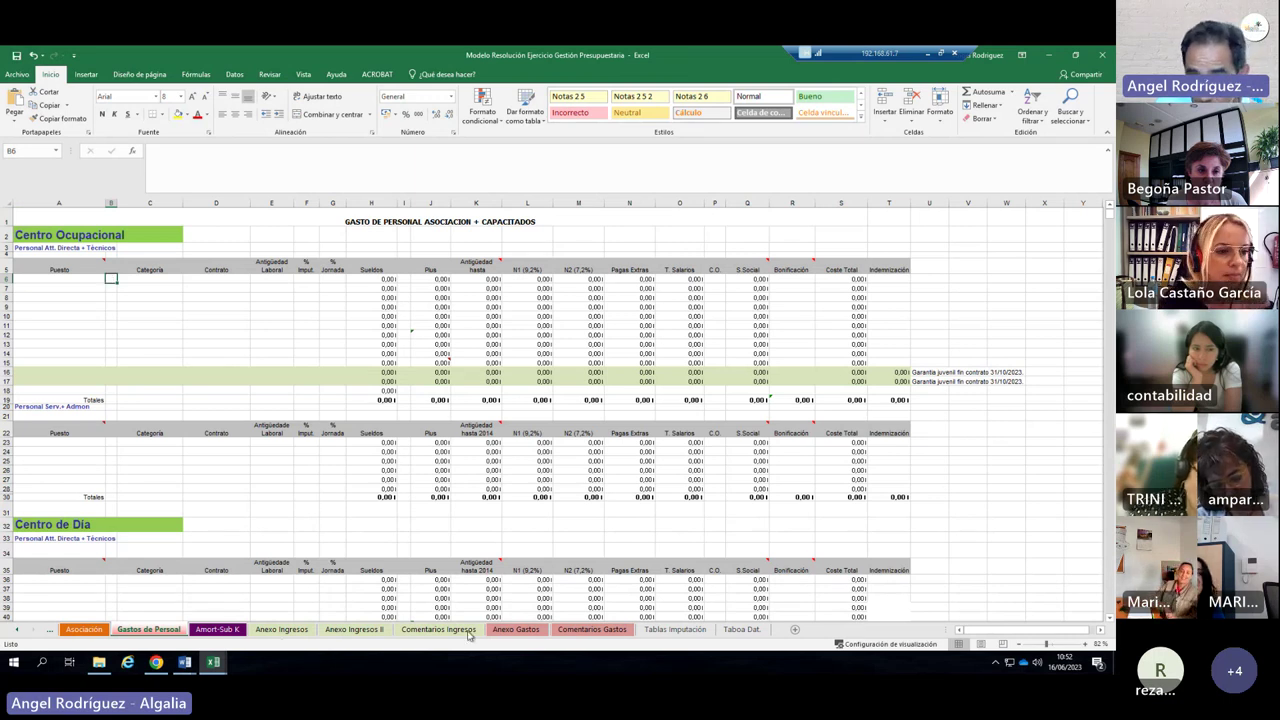
Review the category codes beside the Retribuciones Convenio Discapacidade table on the Taboa Dat. sheet, starting at A3.
left_click(741, 629)
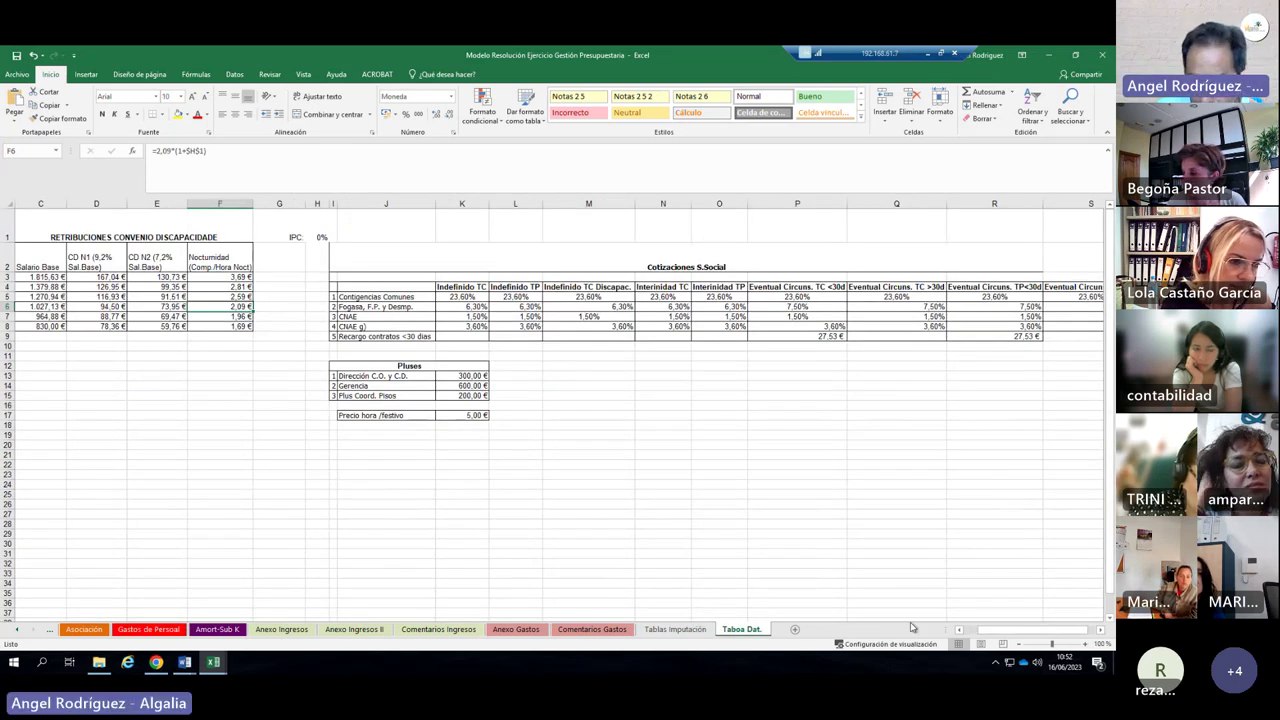
left_click(959, 630)
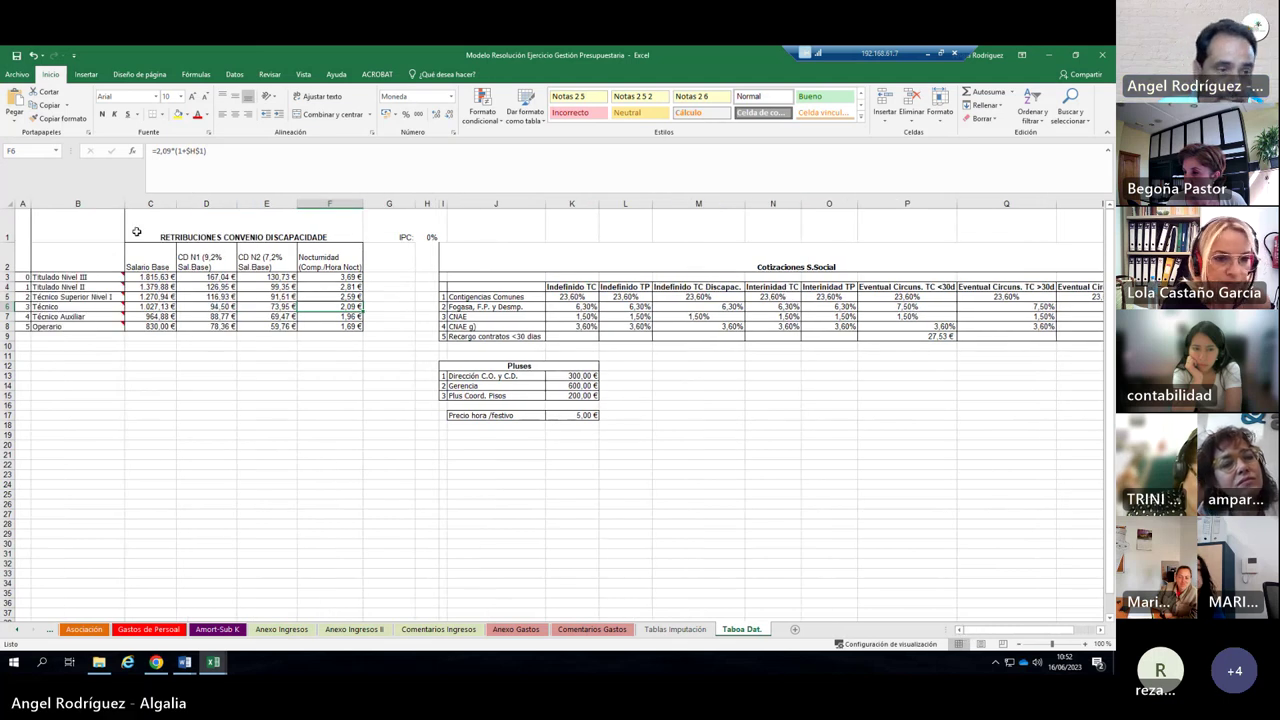
left_click(22, 277)
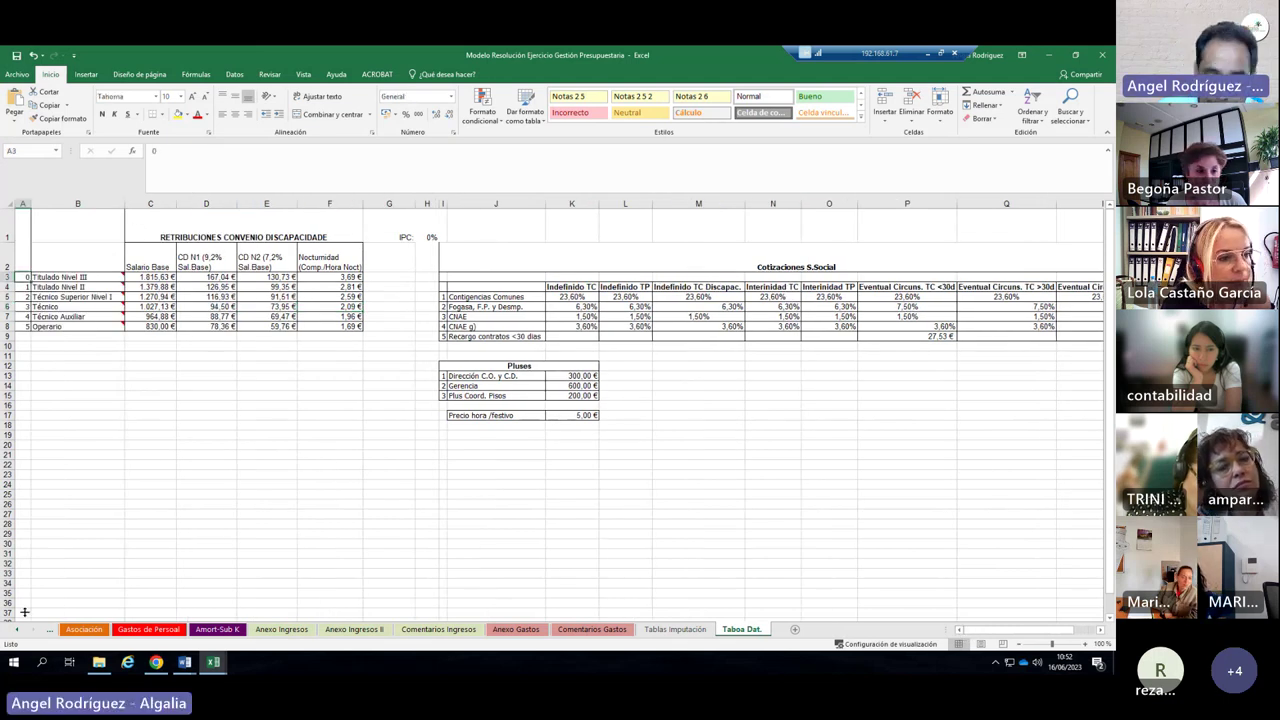
mouse_move(90, 670)
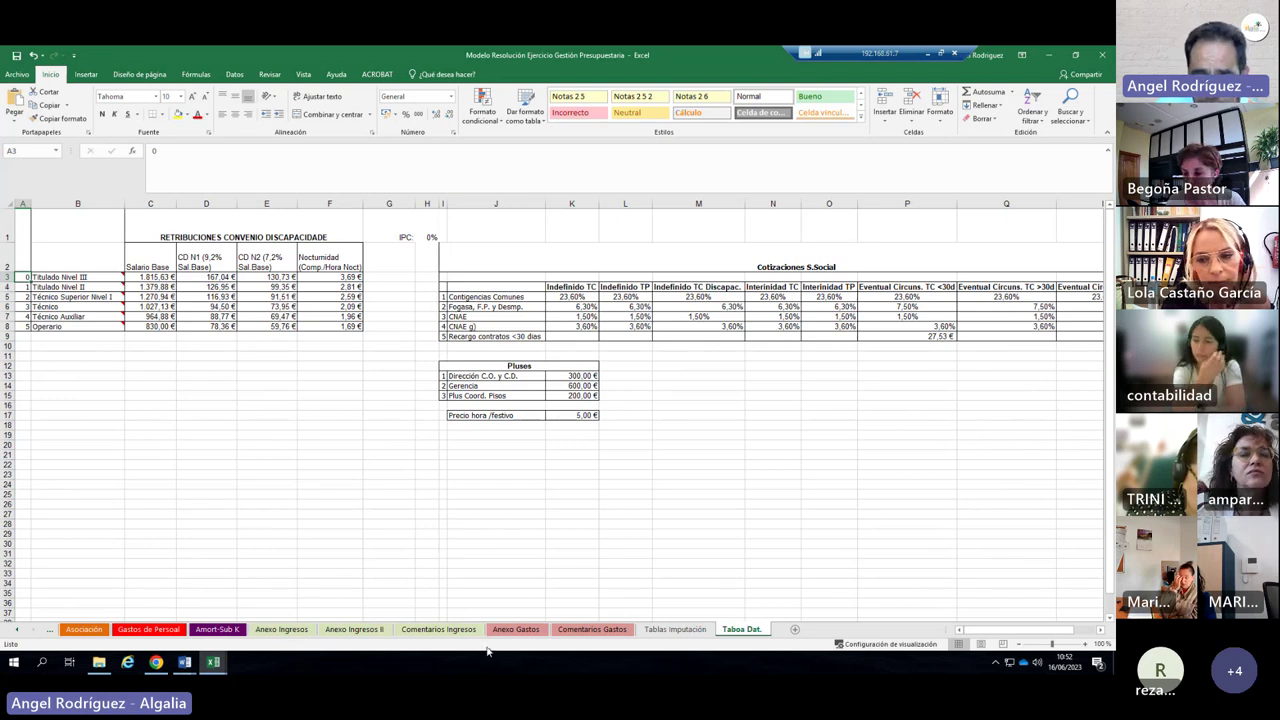
Go back to Gastos de Persoal and examine how A6, B6 and C6 hold the post, category code and category.
left_click(150, 630)
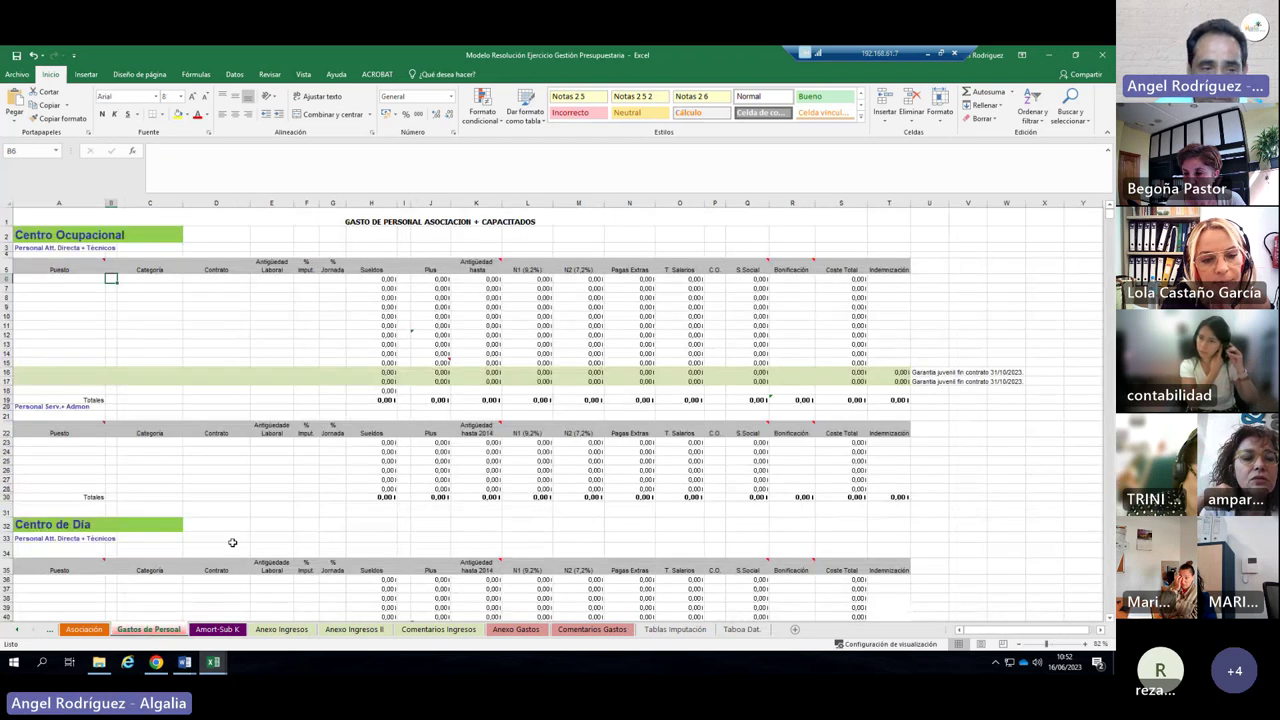
left_click(133, 279)
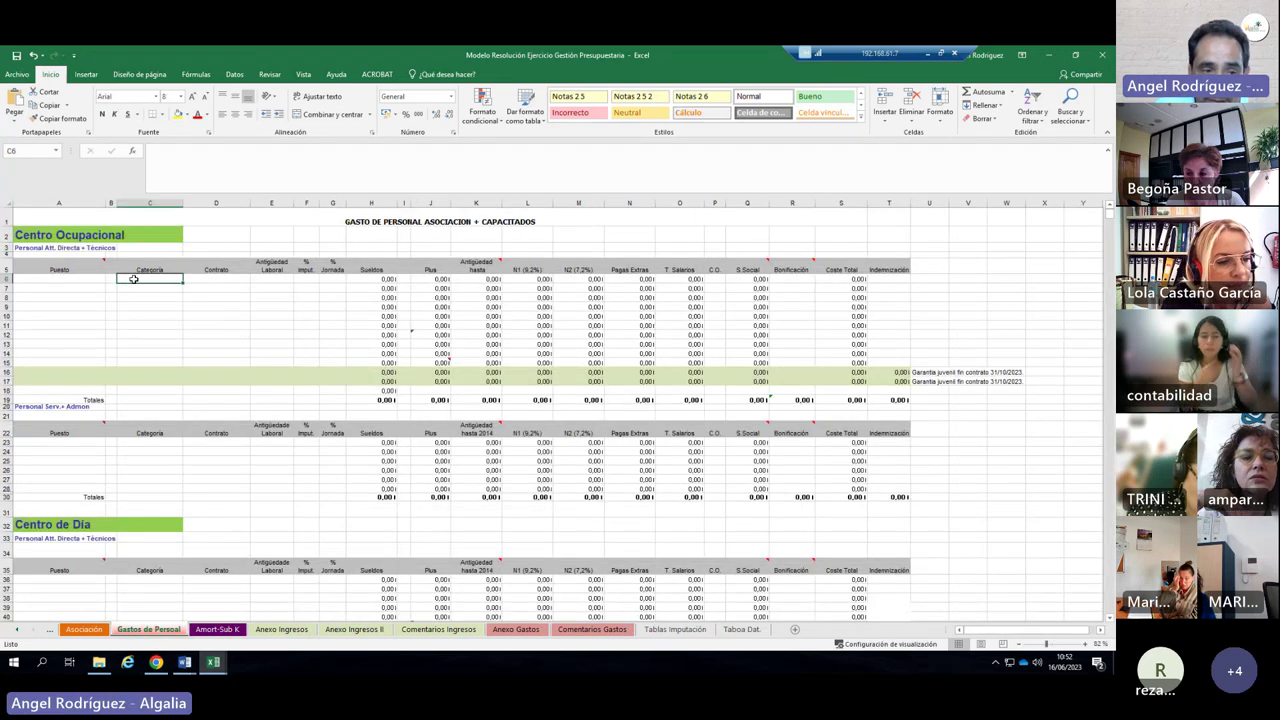
left_click(110, 279)
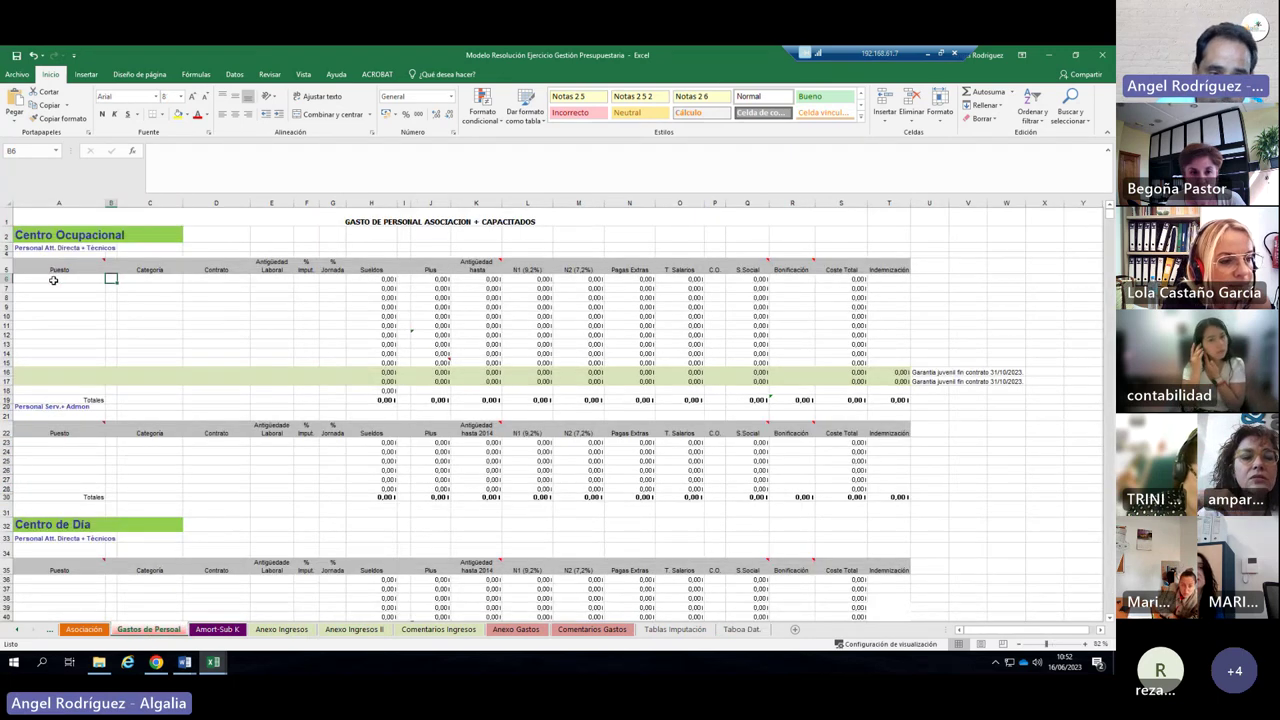
left_click(53, 280)
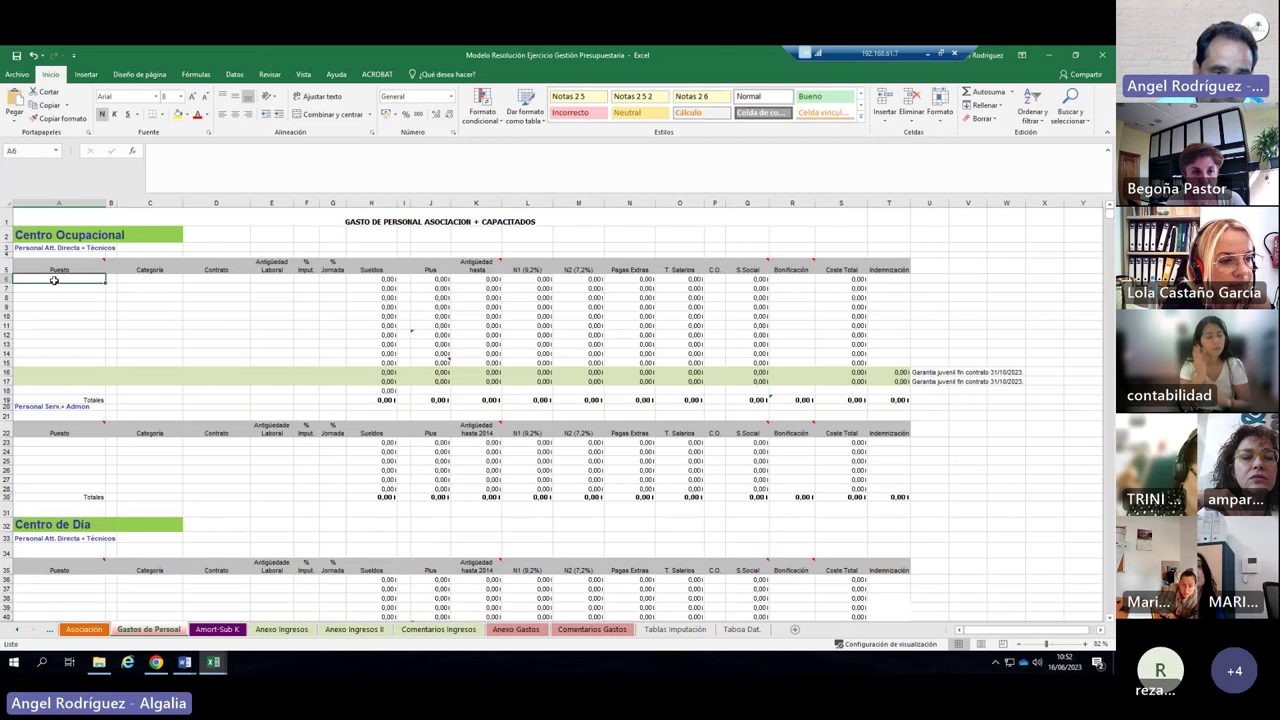
left_click(111, 279)
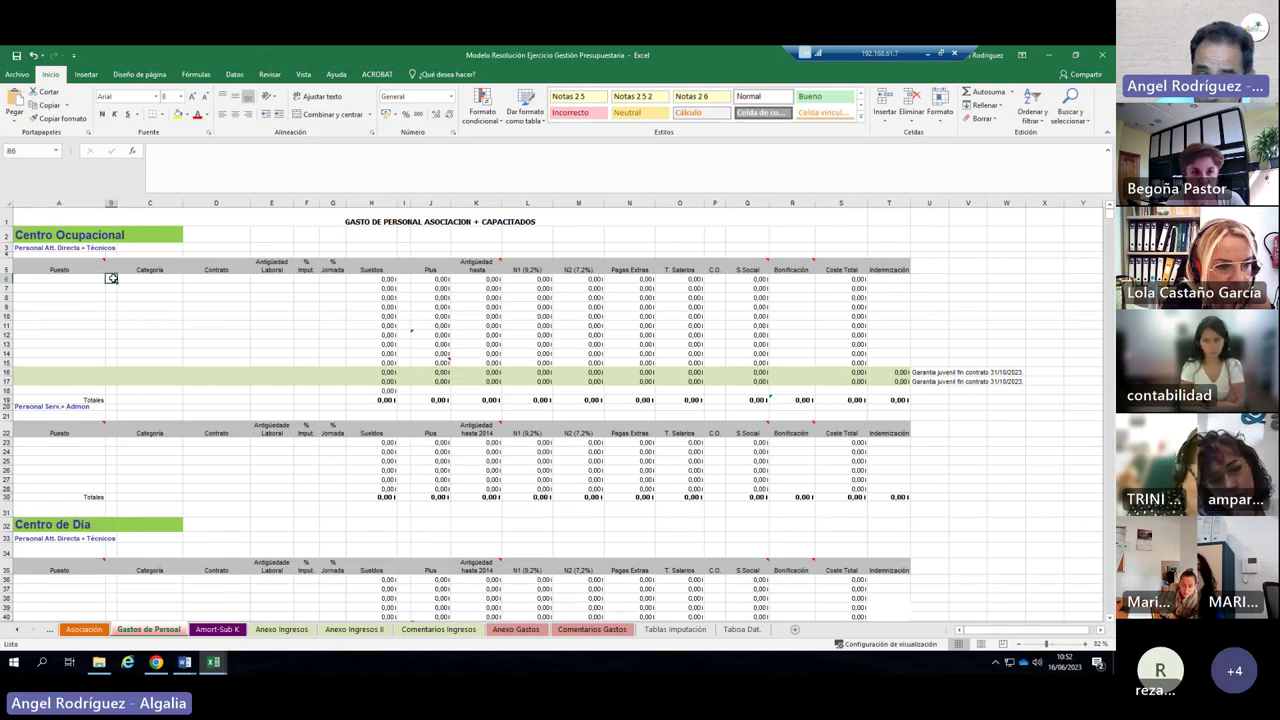
left_click(139, 279)
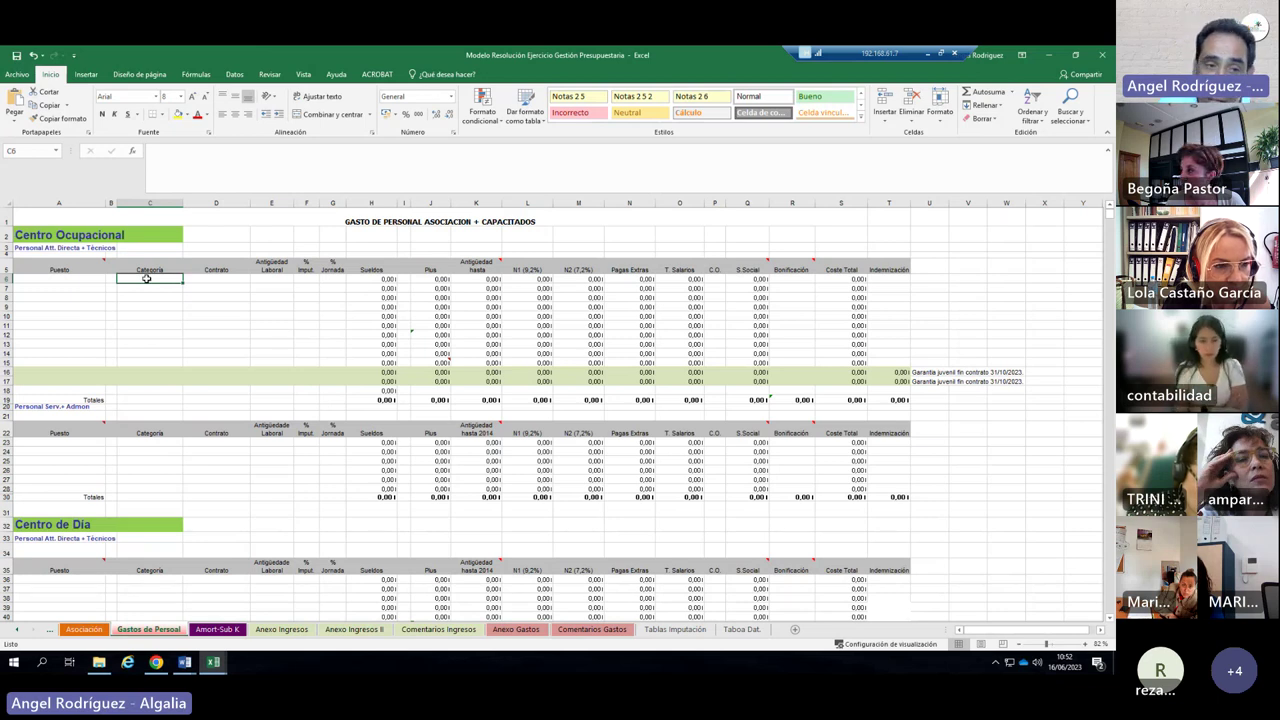
Compare the Sueldos lookup formula in H6 with the source table on the Taboa Dat. sheet.
left_click(374, 279)
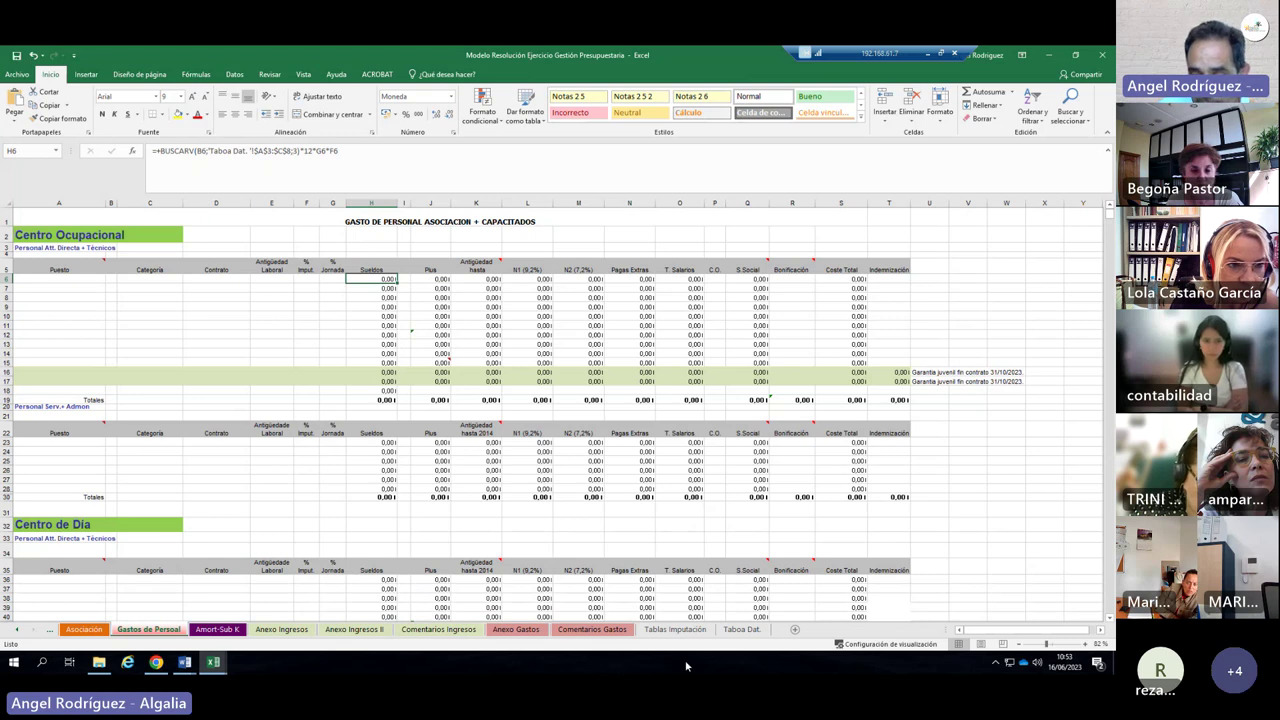
left_click(745, 629)
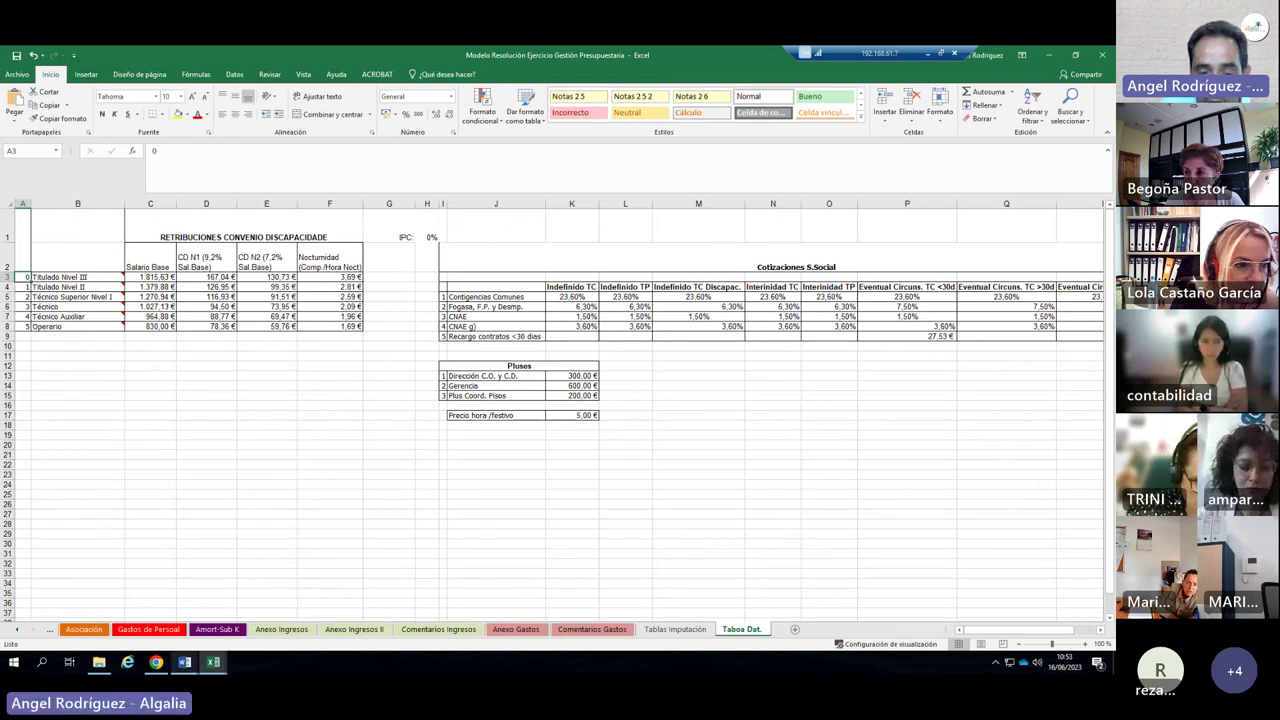
left_click(148, 629)
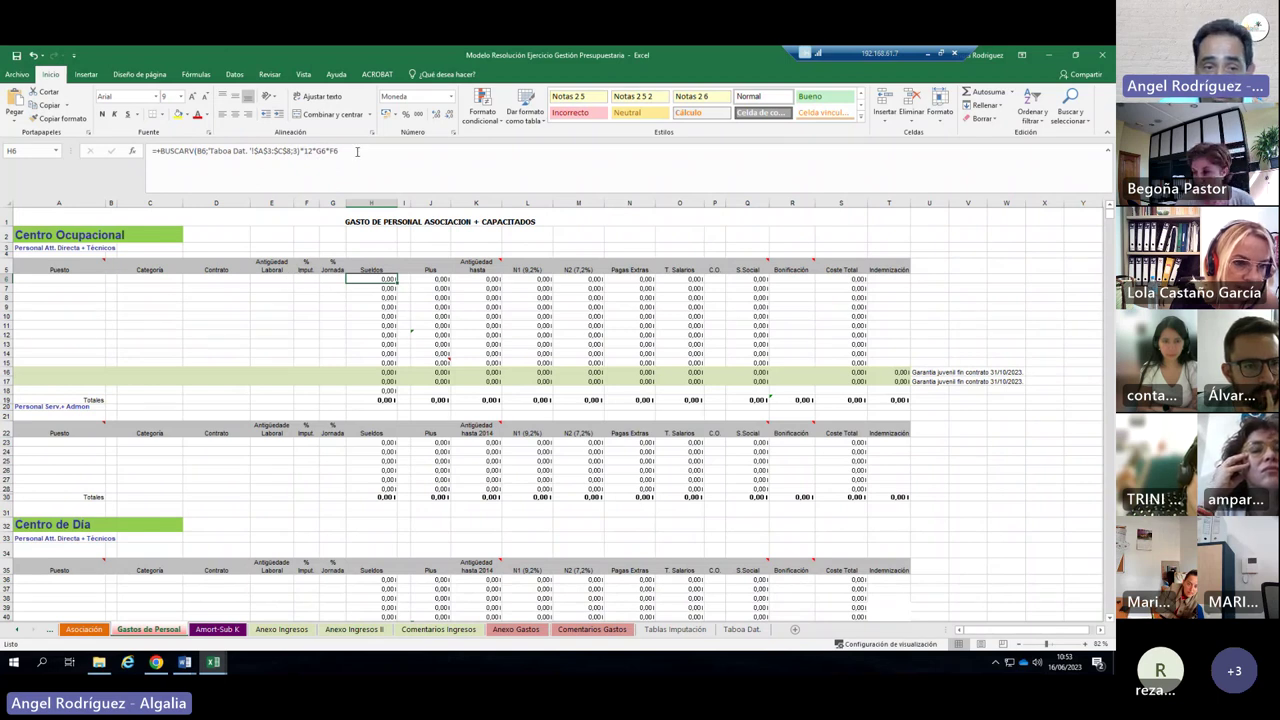
Copy the text of the Sueldos formula from H6 into the Categoría cell C6, leaving H6 as it was.
left_click_drag(357, 151, 173, 152)
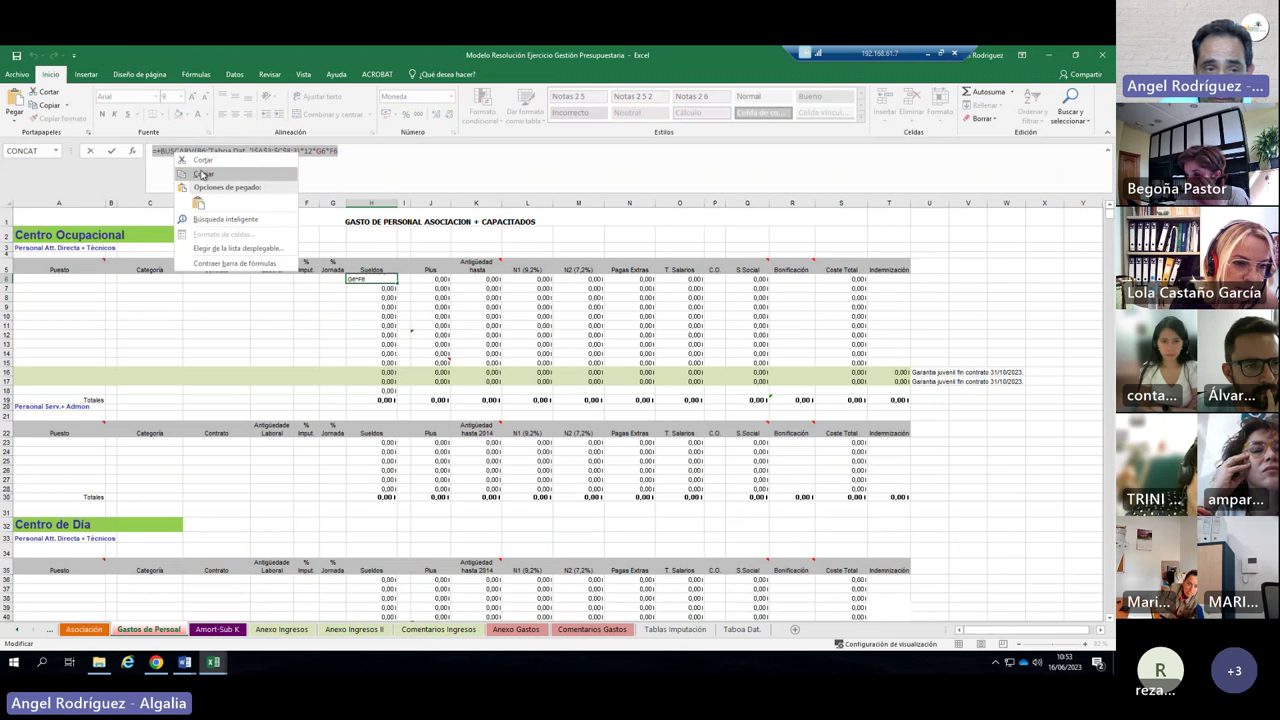
left_click(203, 173)
left_click(150, 278)
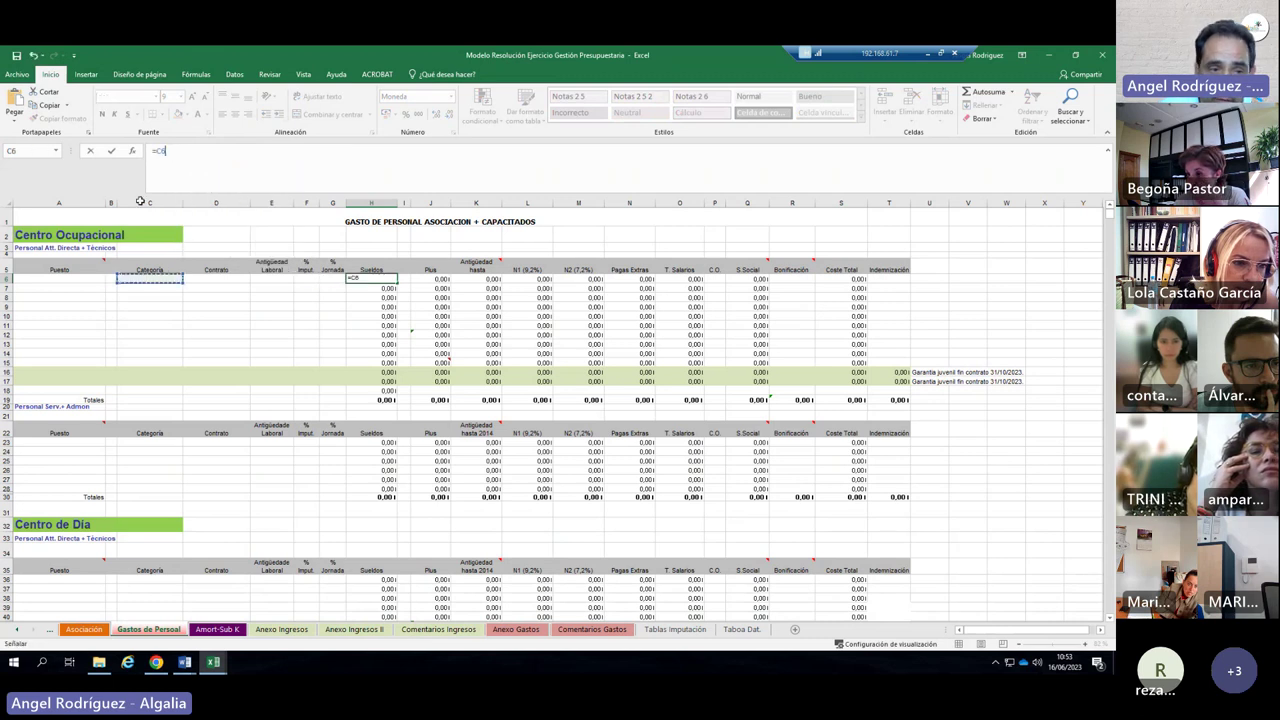
key("ctrl+Return")
key("Escape")
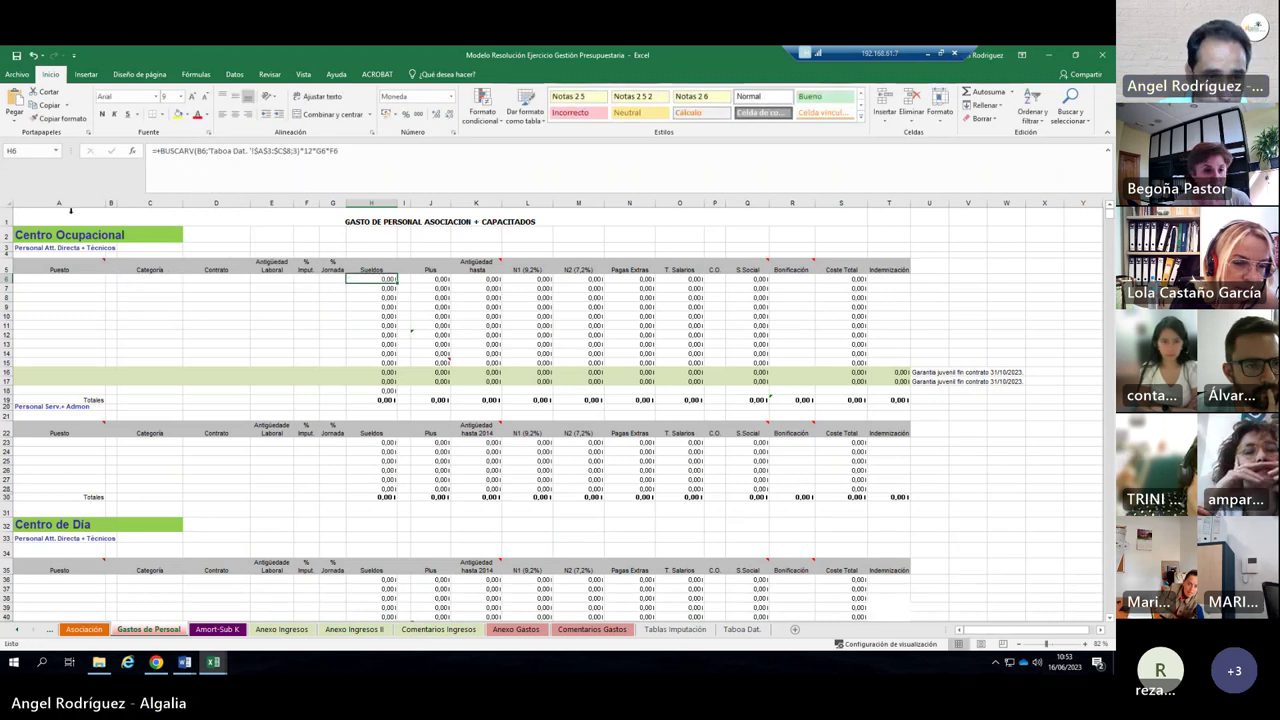
left_click(134, 280)
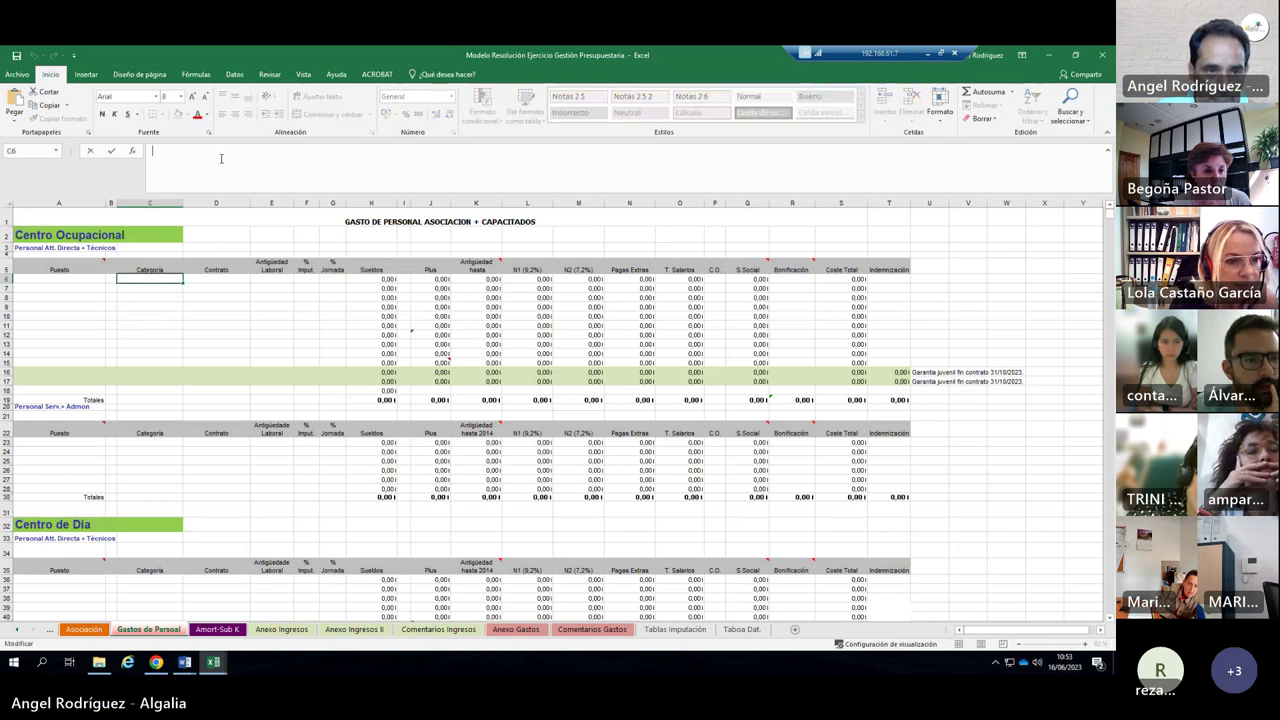
right_click(222, 152)
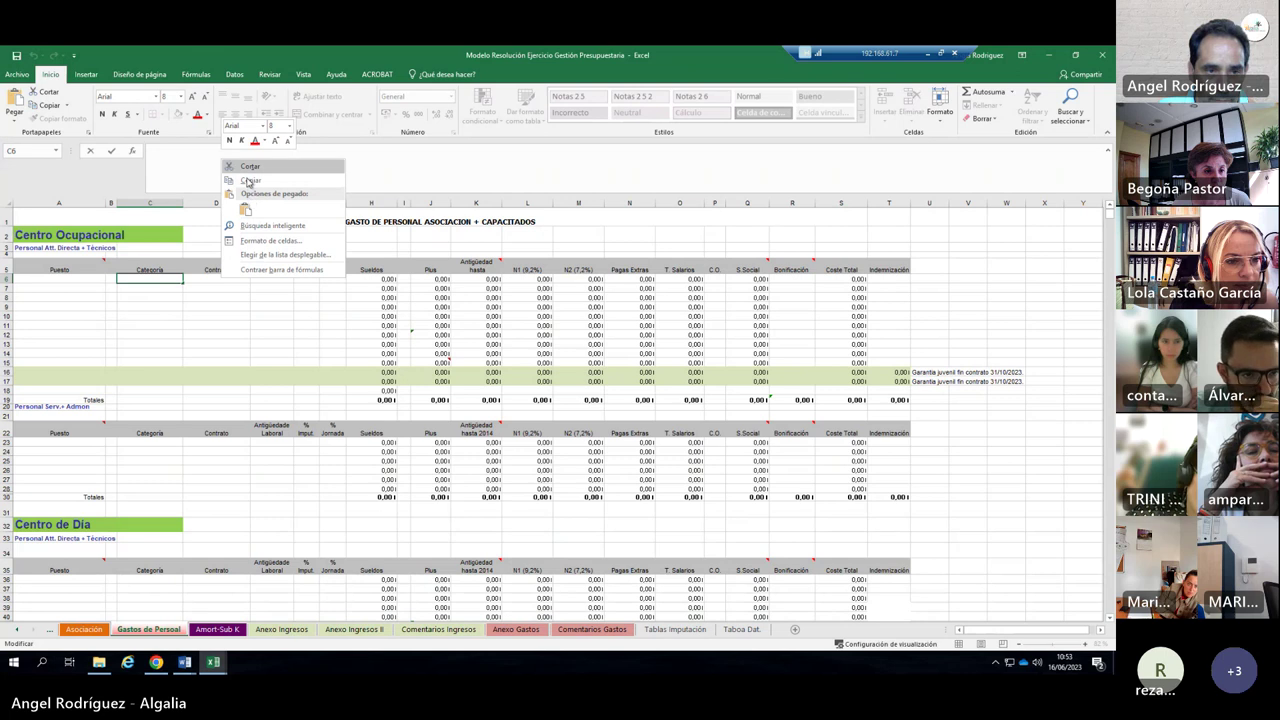
left_click(246, 209)
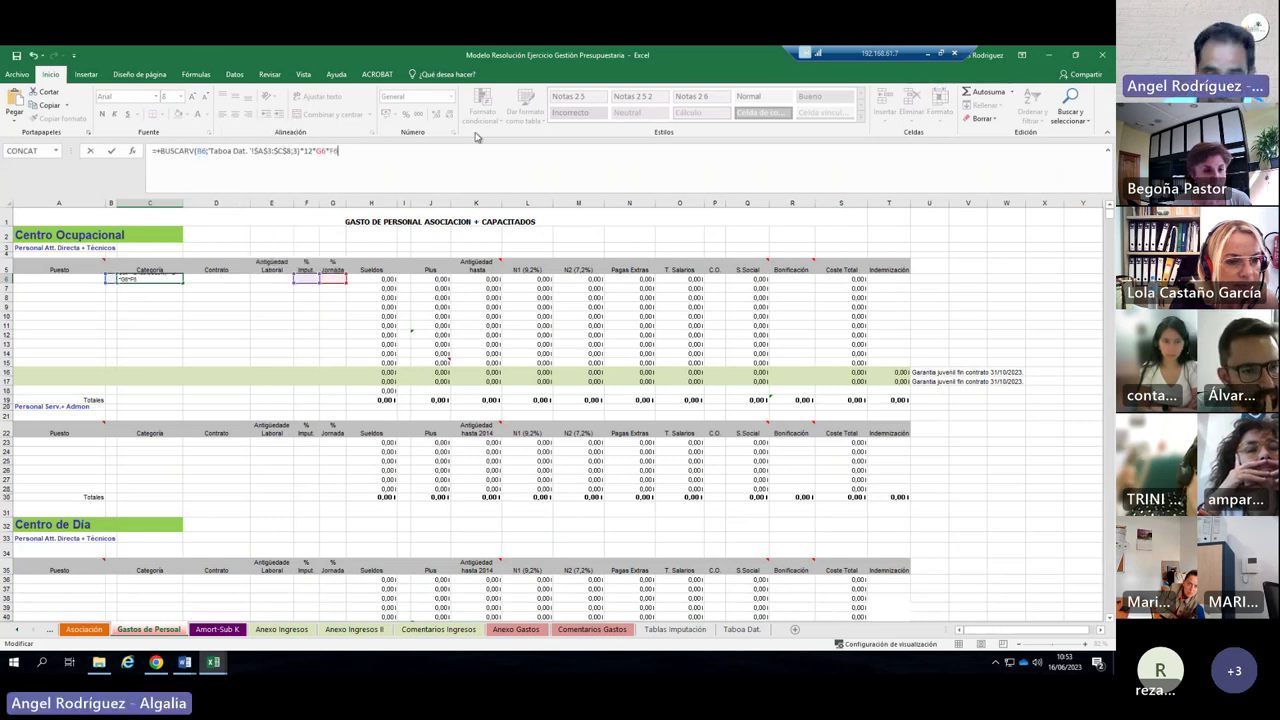
Cut C6's formula down to the lookup with column index 2: =+BUSCARV(B6;'Taboa Dat. '!$A$3:$C$8;2).
key("BackSpace")
key("BackSpace")
key("BackSpace")
key("BackSpace")
key("BackSpace")
key("BackSpace")
key("BackSpace")
key("BackSpace")
key("BackSpace")
key("BackSpace")
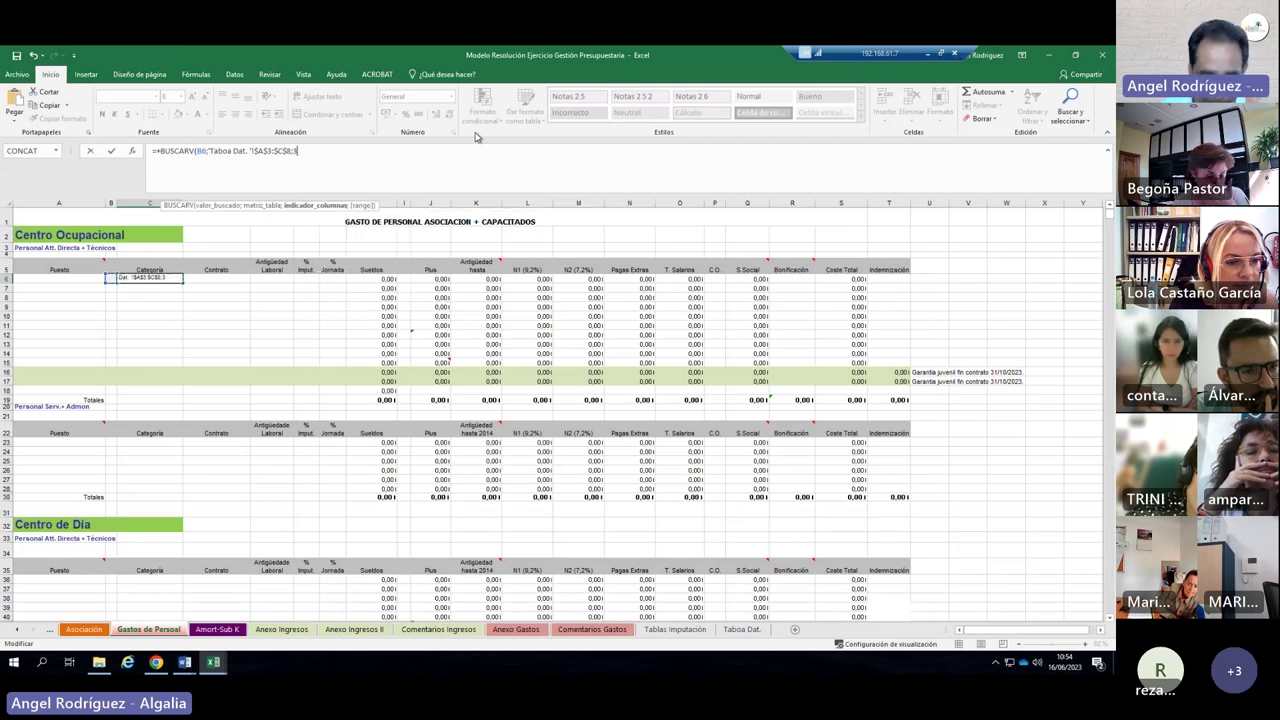
type(")")
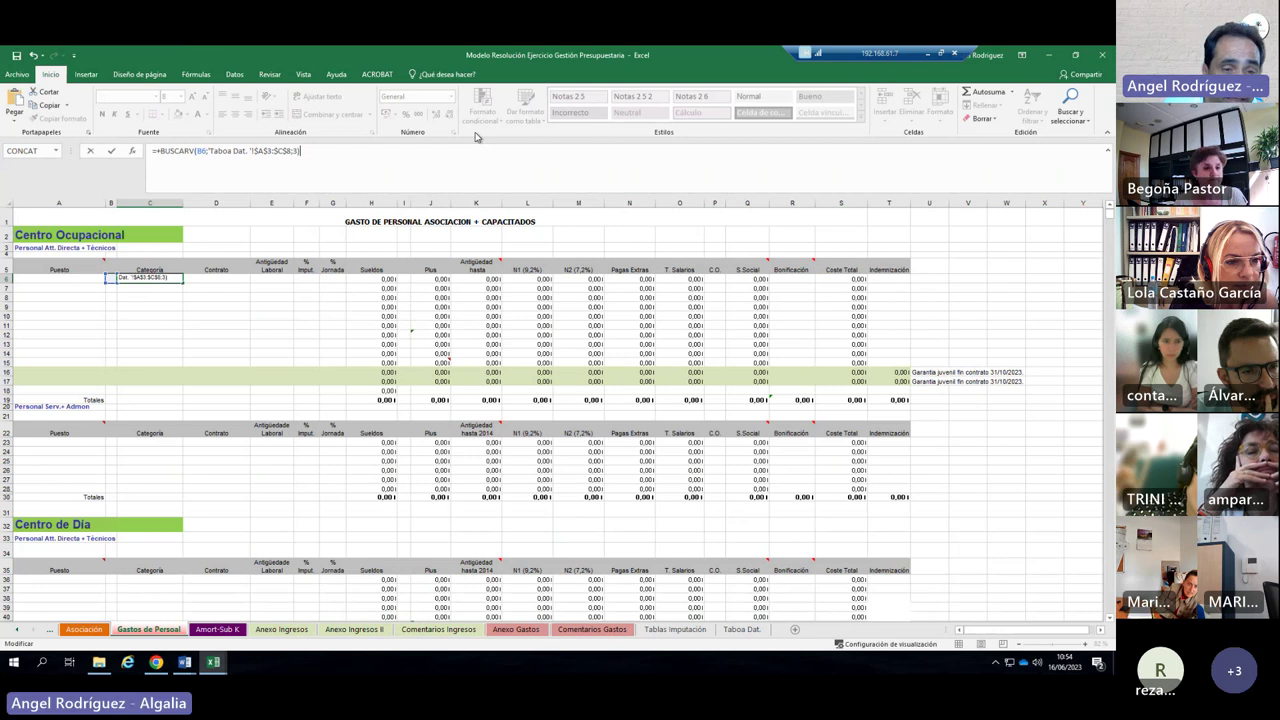
key("BackSpace")
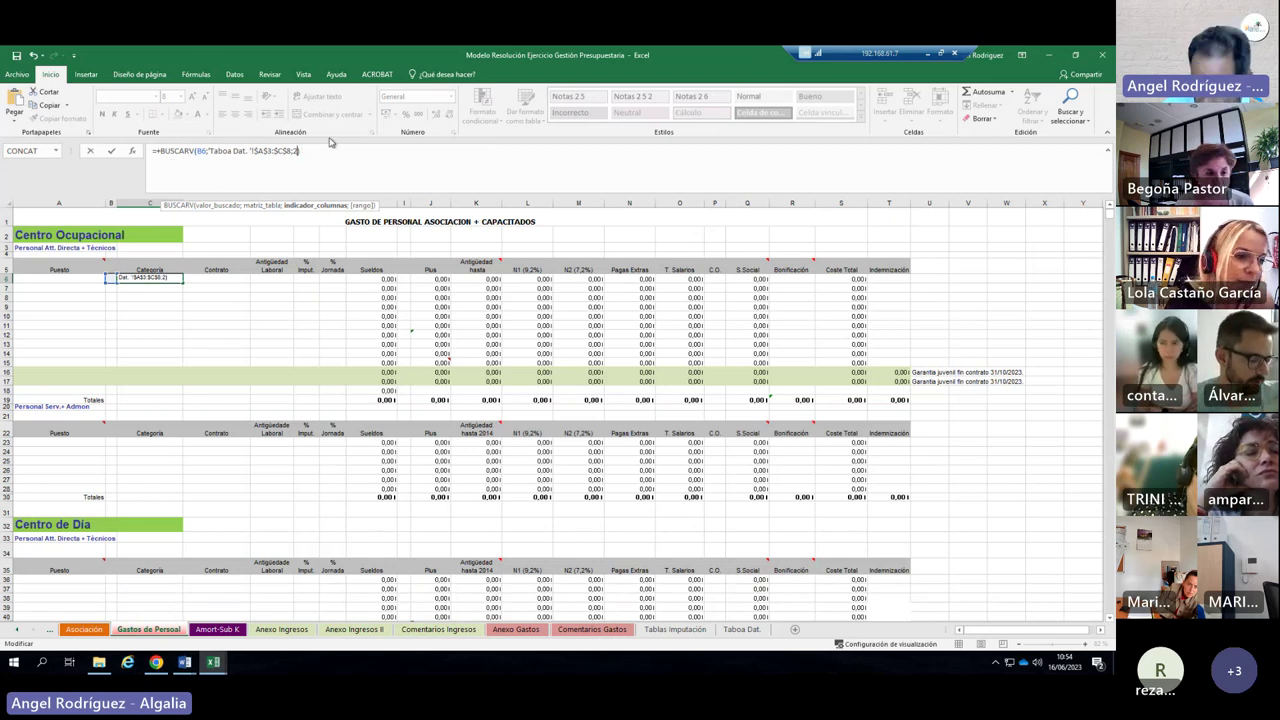
type(")")
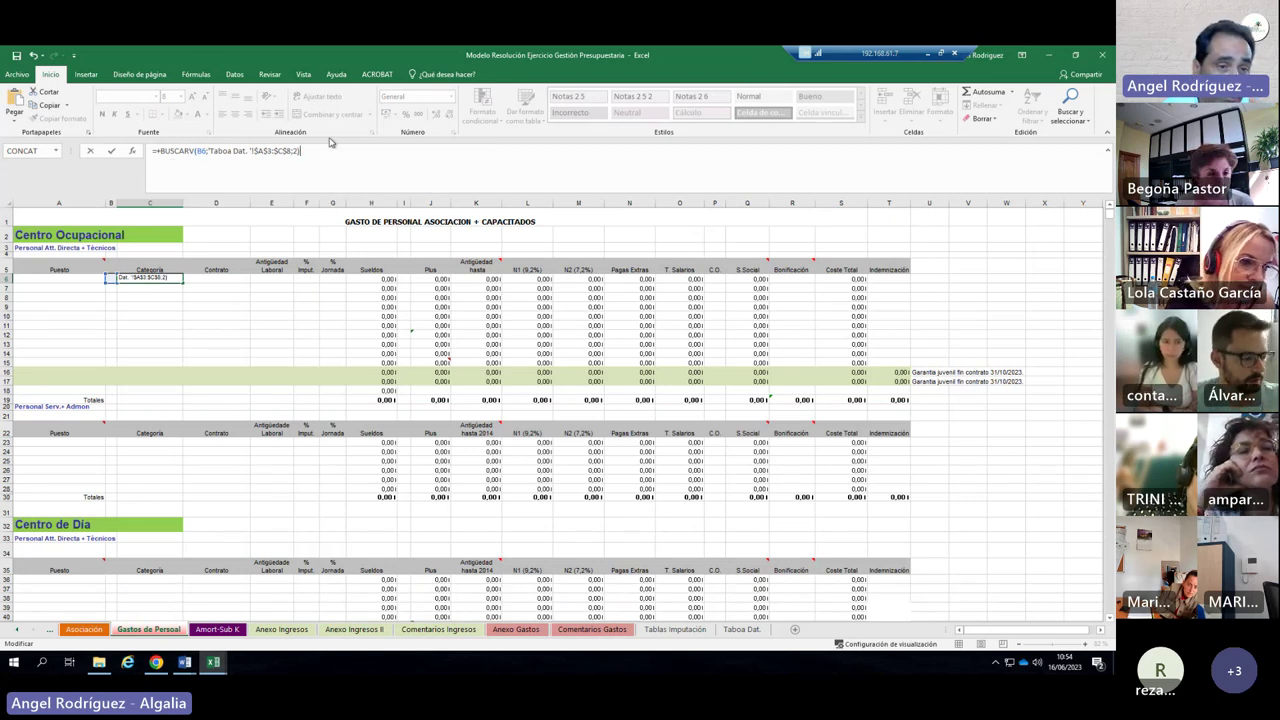
key("Return")
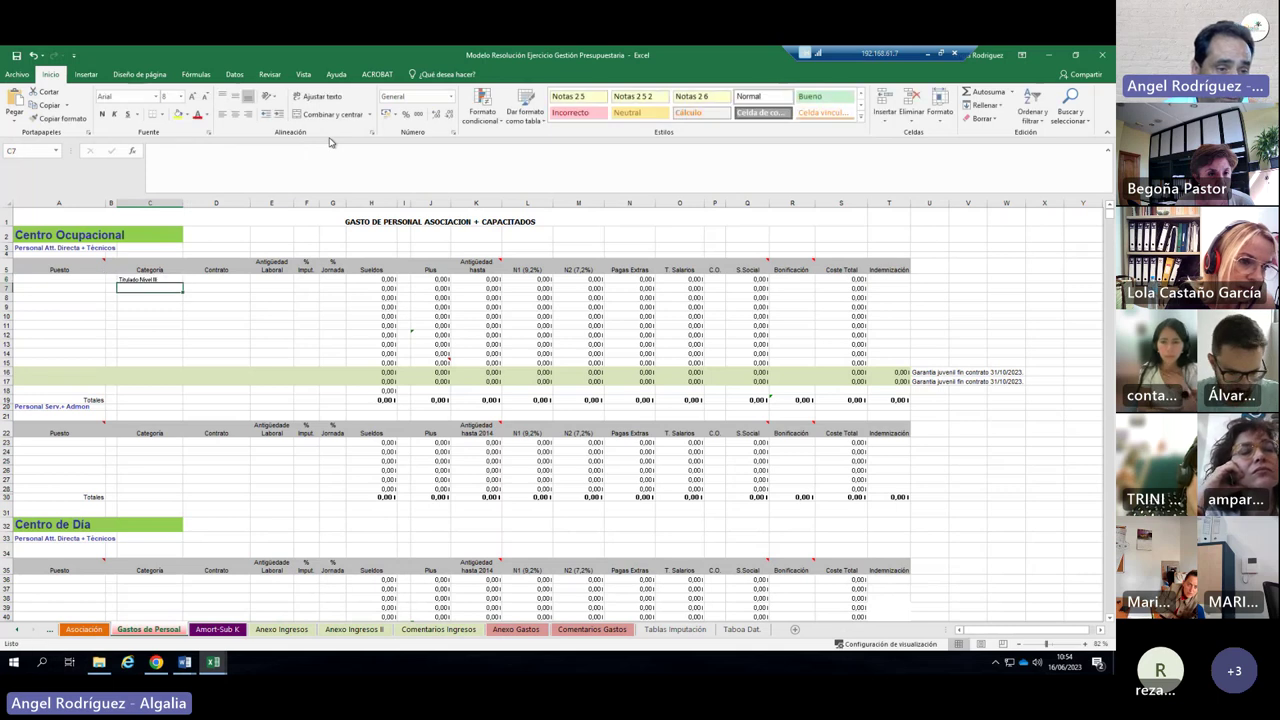
Enter category code 1 in B6 to test the Categoría lookup in the first staff row.
key("Up")
key("Left")
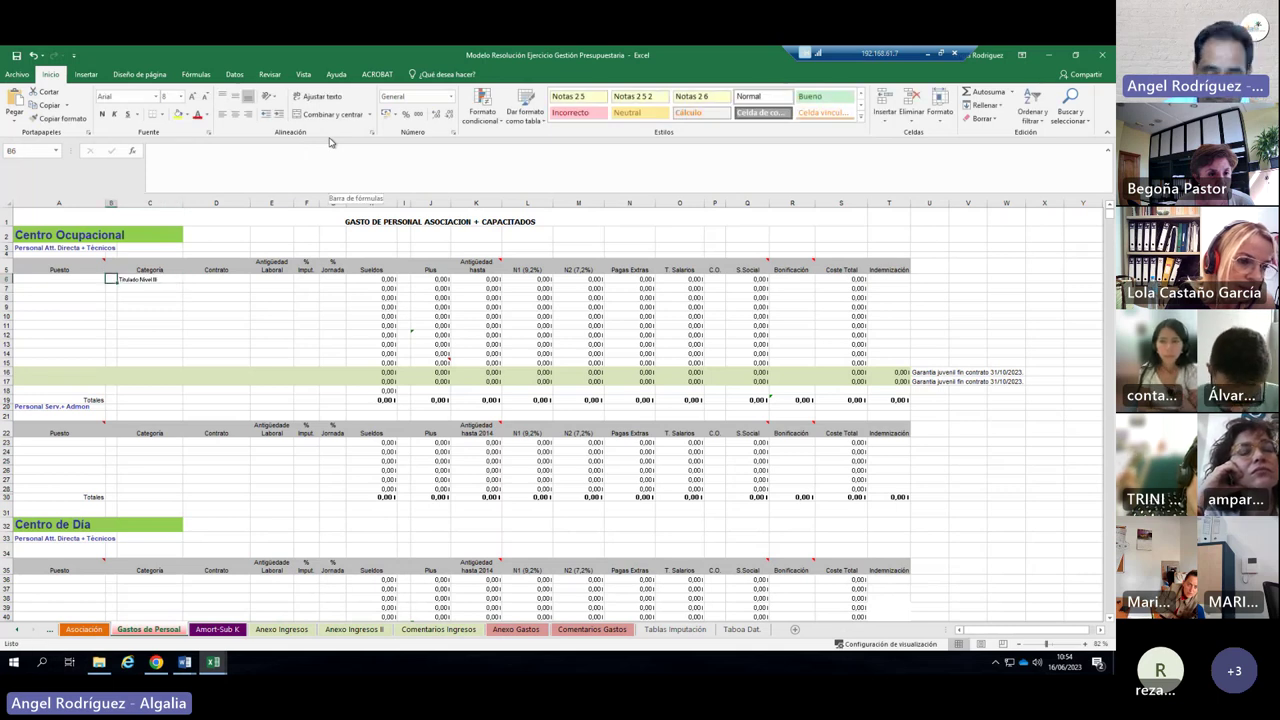
key("Down")
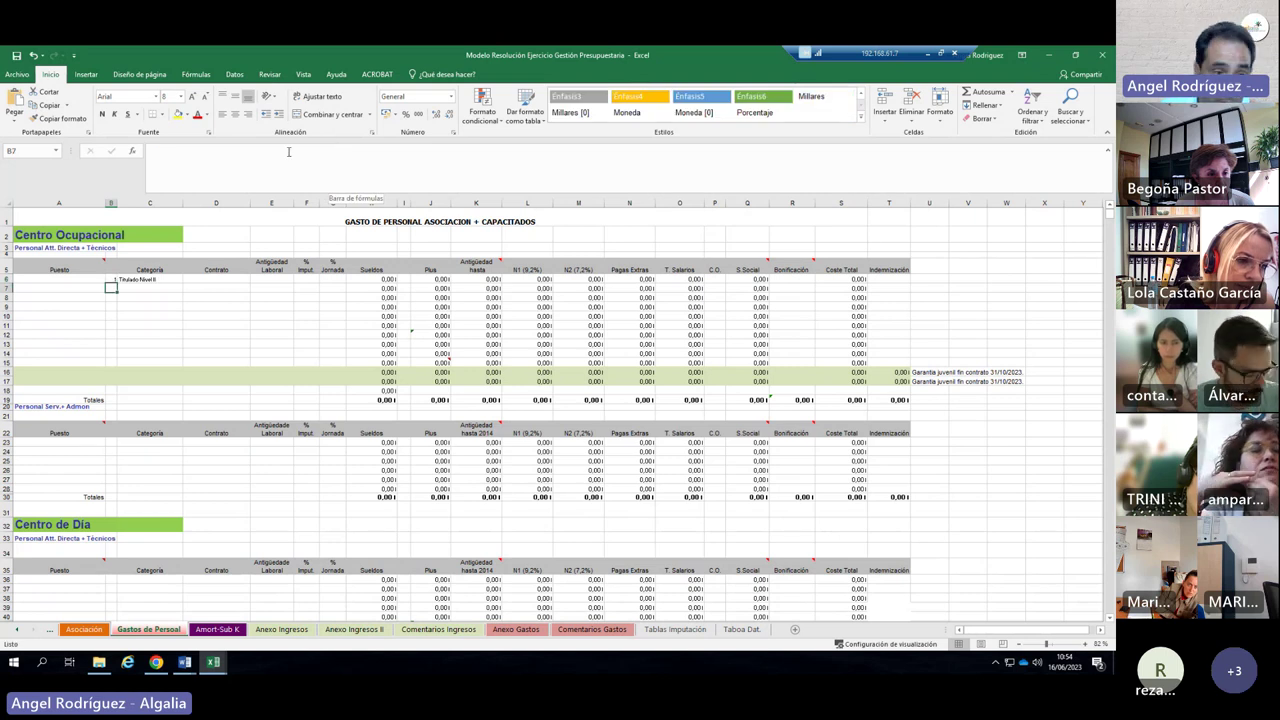
left_click(111, 279)
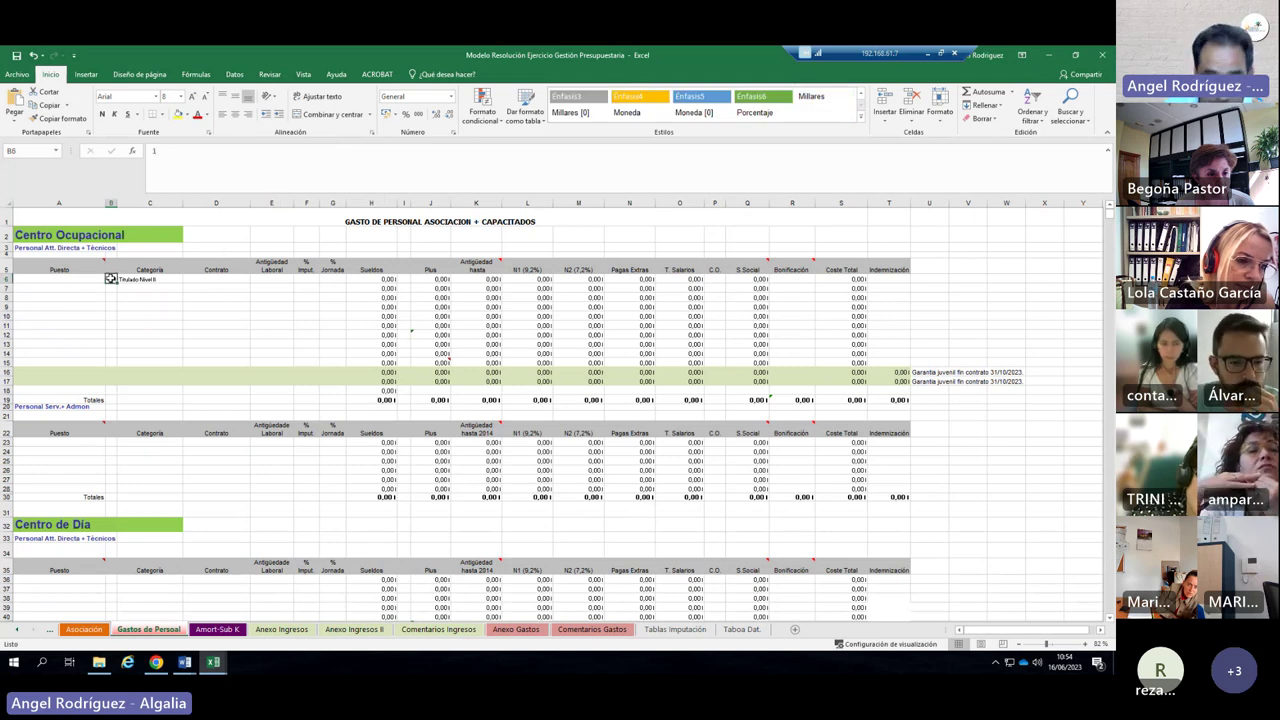
Set the category code in B6 of Gastos de Persoal to 3 and check it against the code list on Taboa Dat.
key("ctrl+Tab")
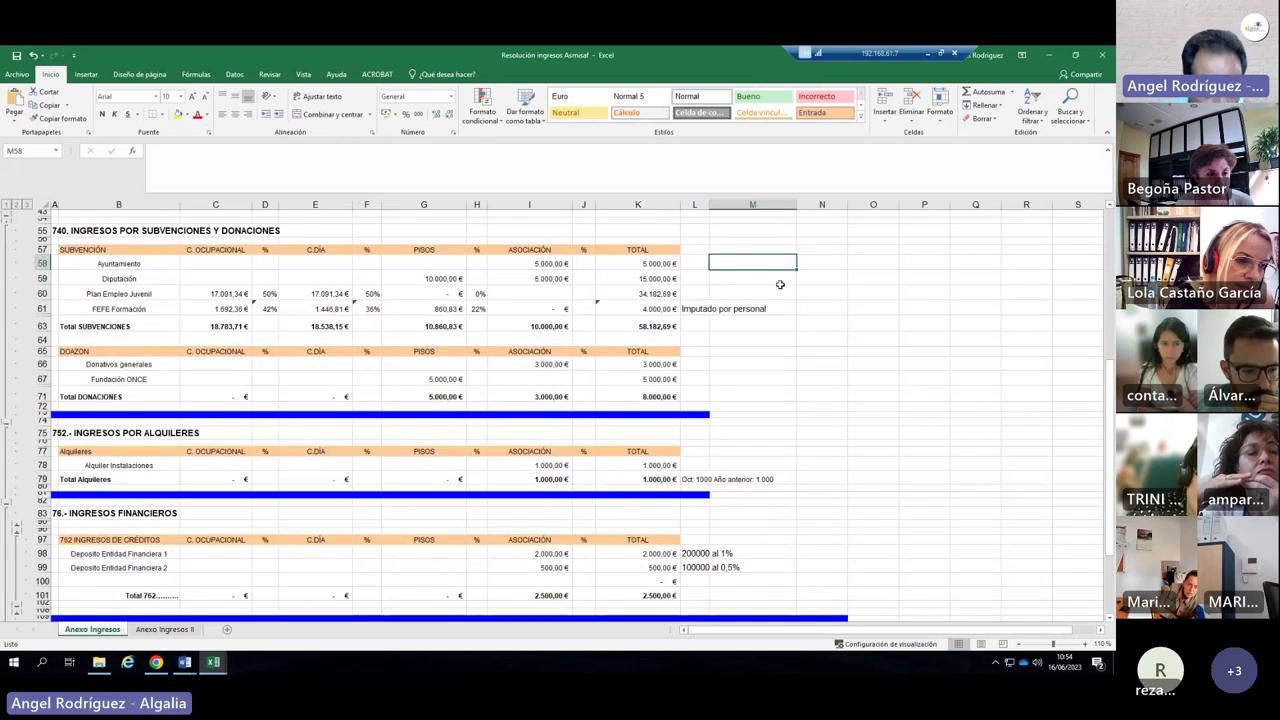
mouse_move(226, 662)
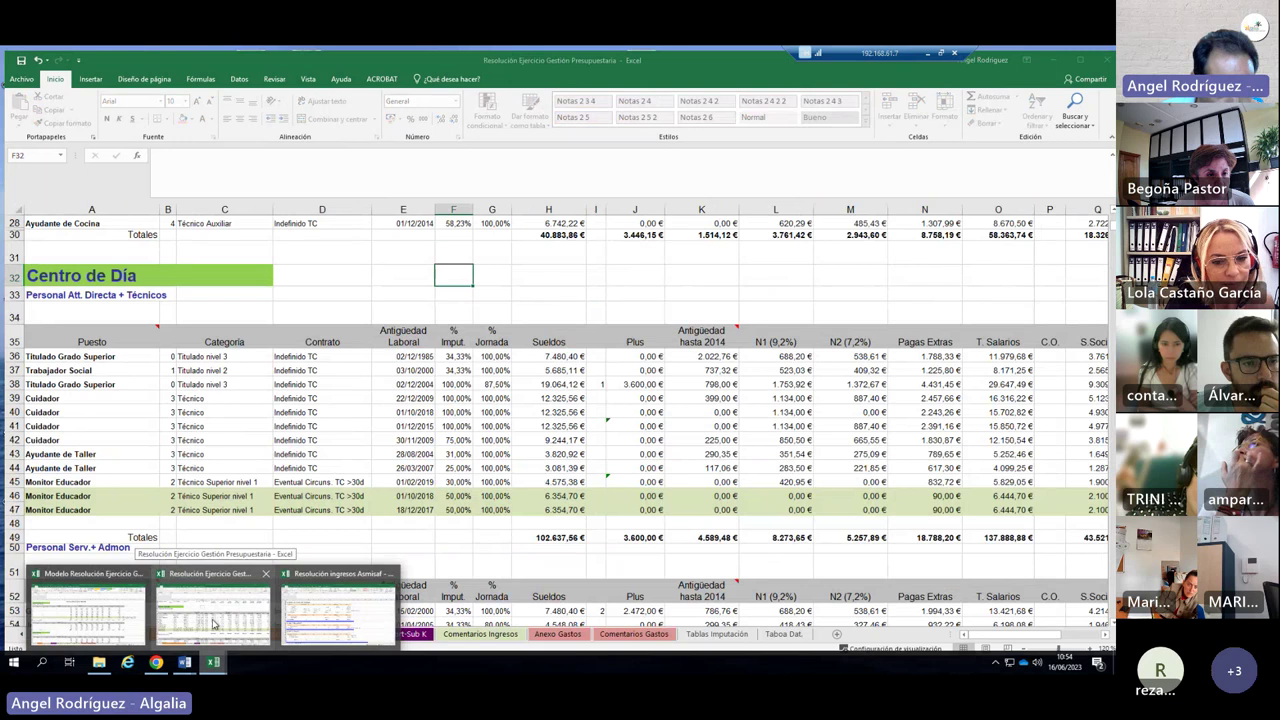
mouse_move(93, 607)
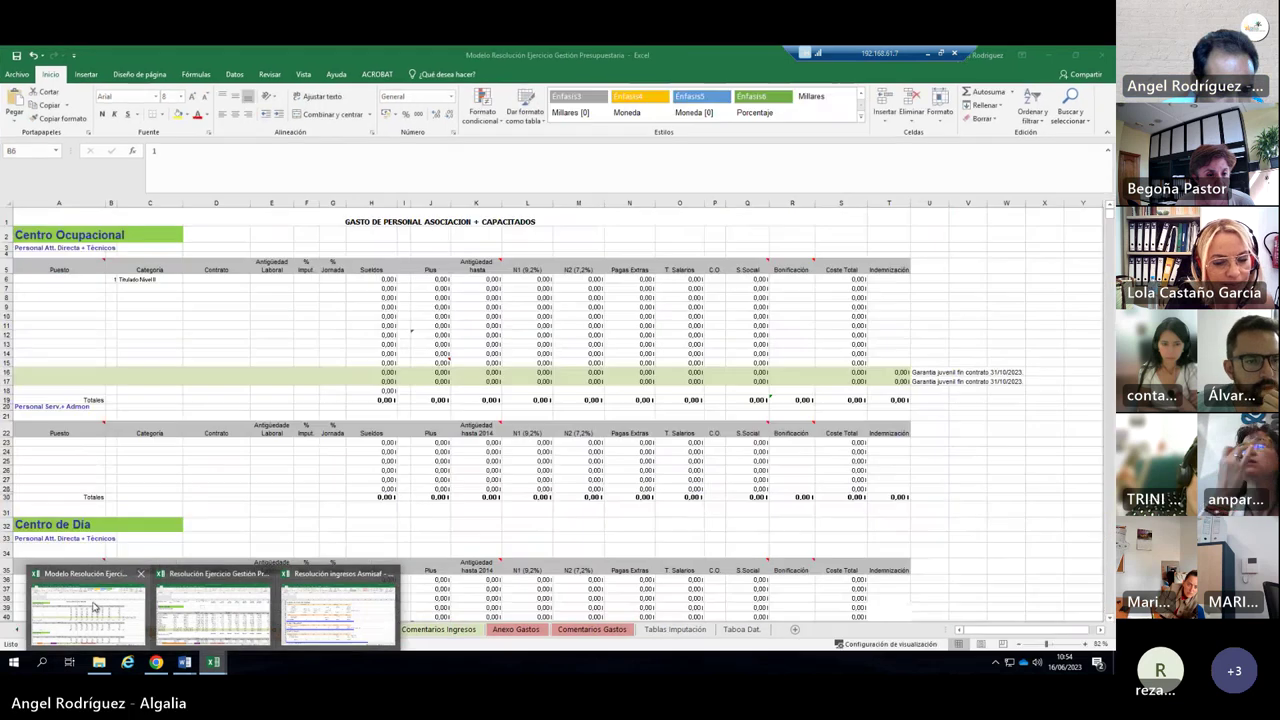
left_click(93, 607)
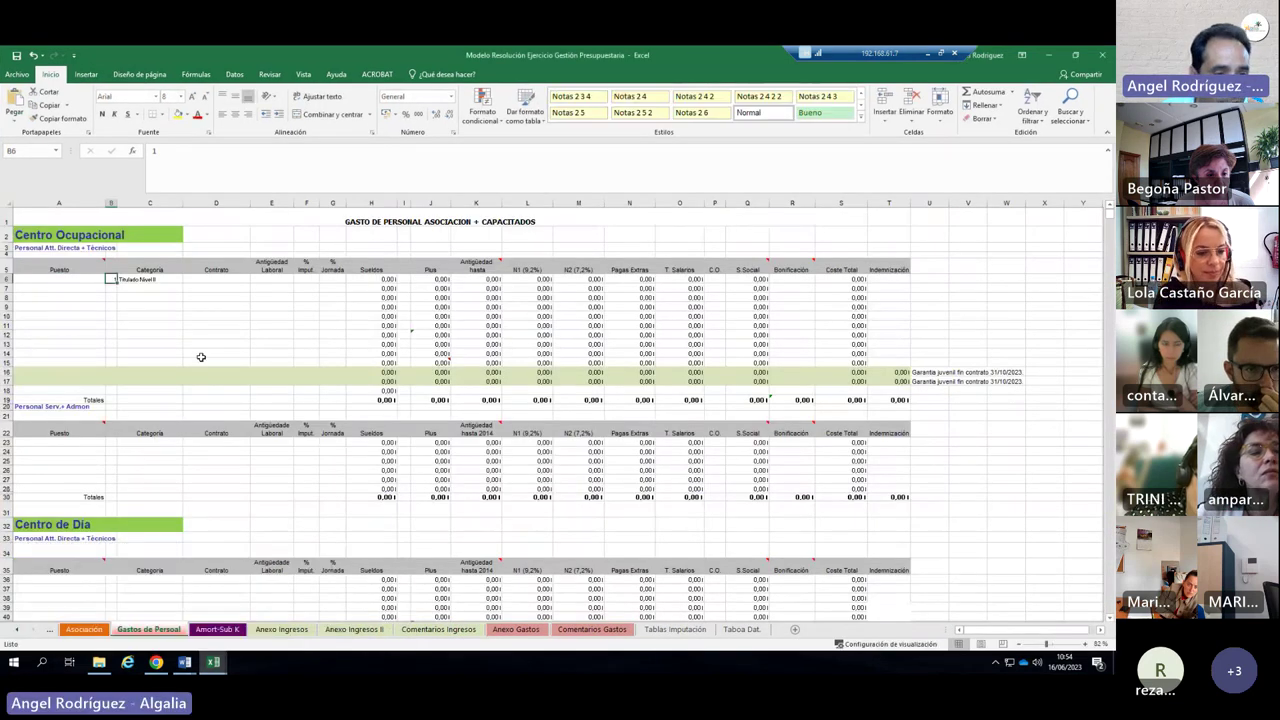
left_click(178, 153)
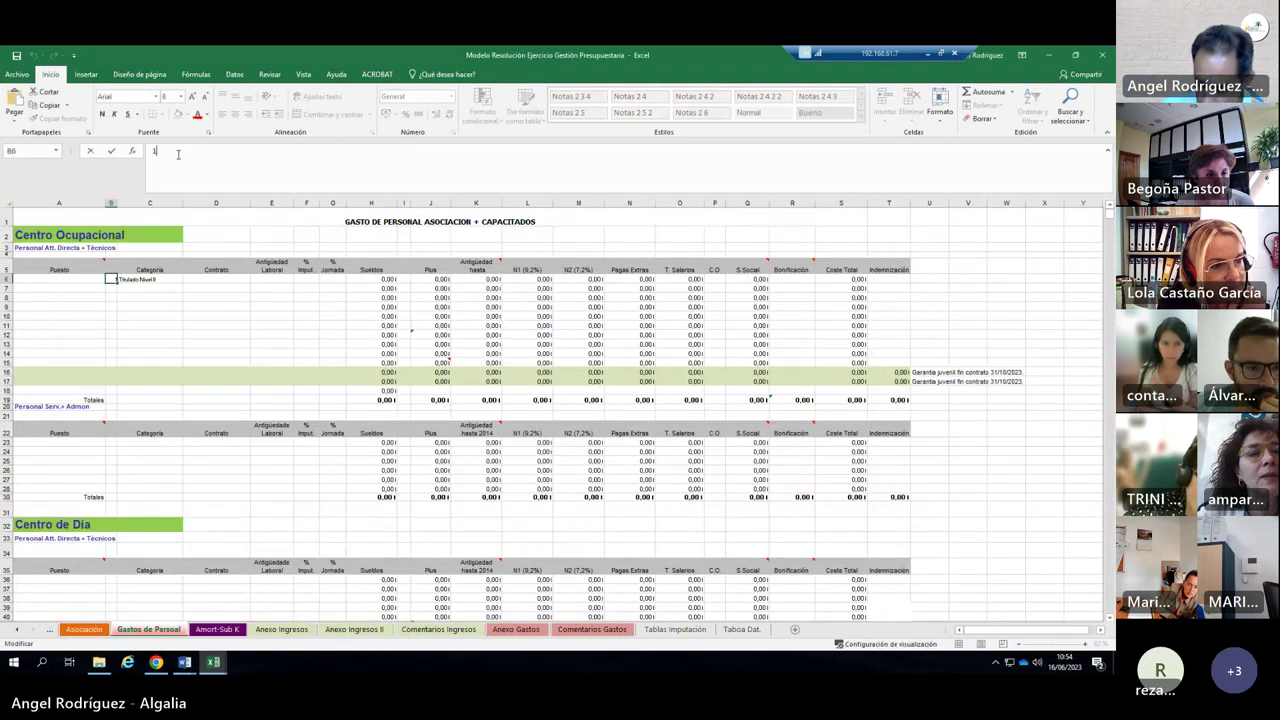
key("Return")
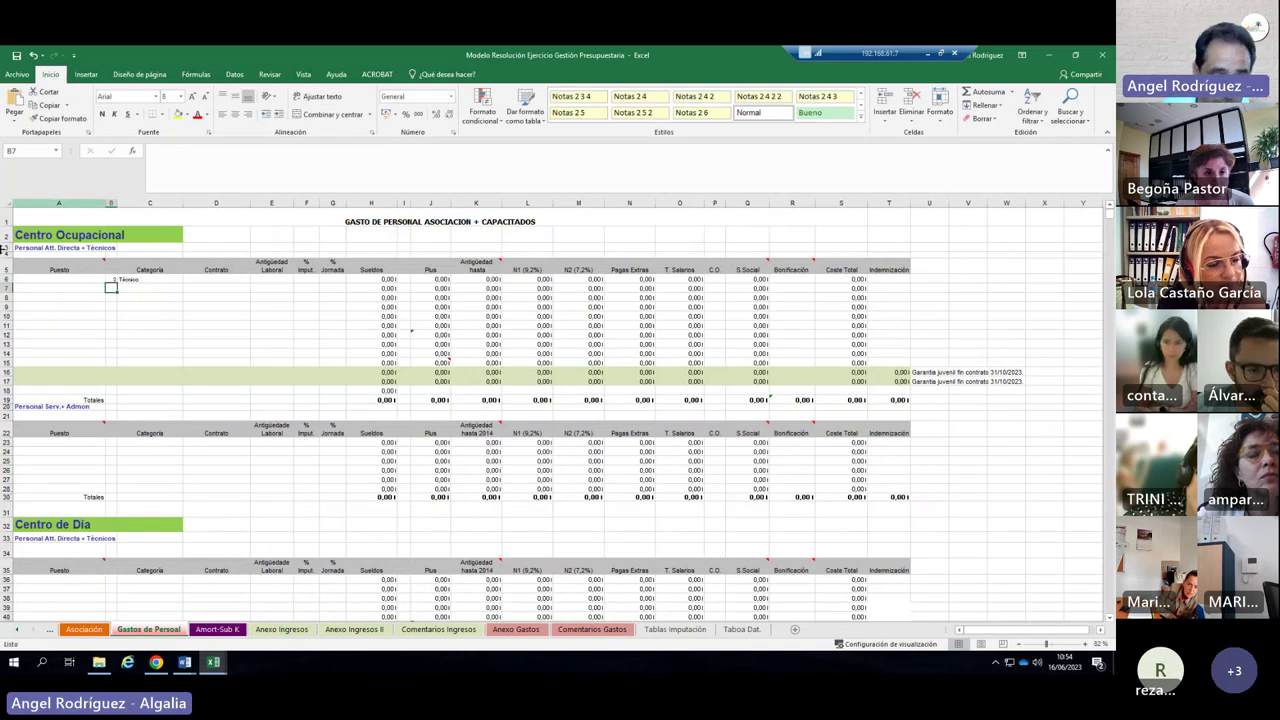
left_click(738, 629)
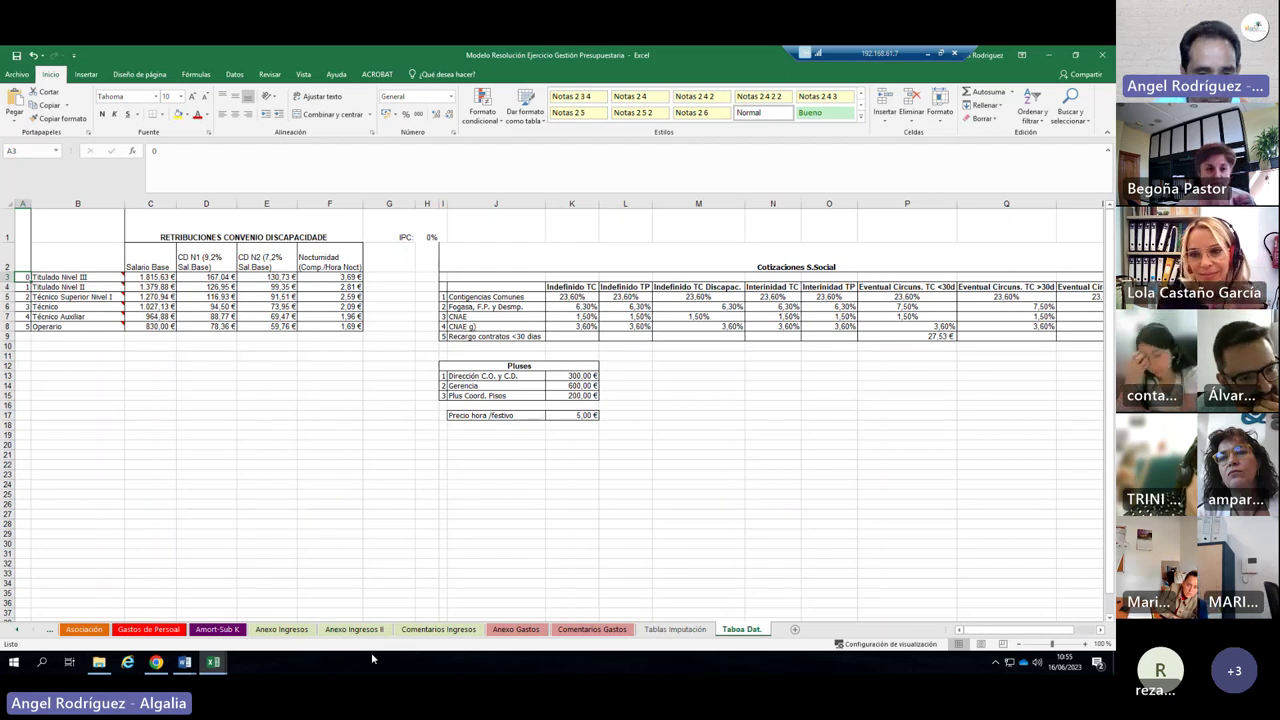
left_click(148, 629)
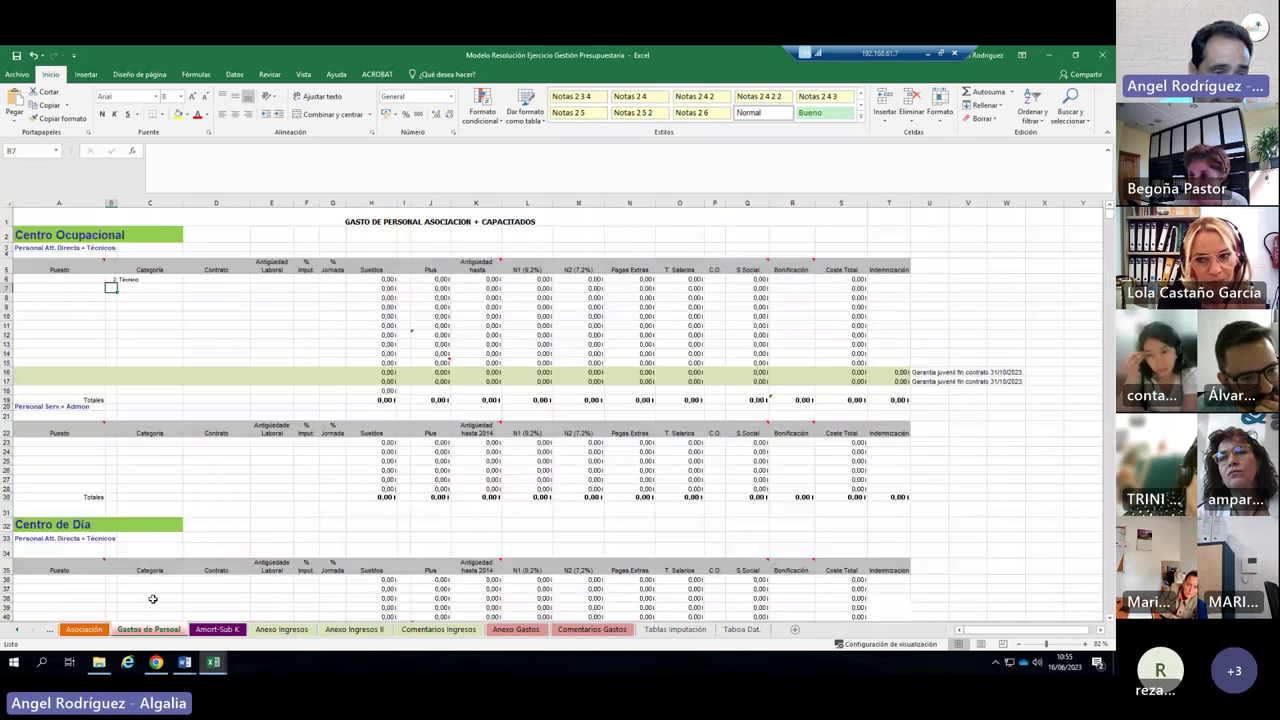
Fill the Categoría lookup formula from C6 down through C14 and check the copied formula against the codes in column B.
left_click(125, 279)
left_click_drag(183, 283, 185, 356)
left_click(150, 316)
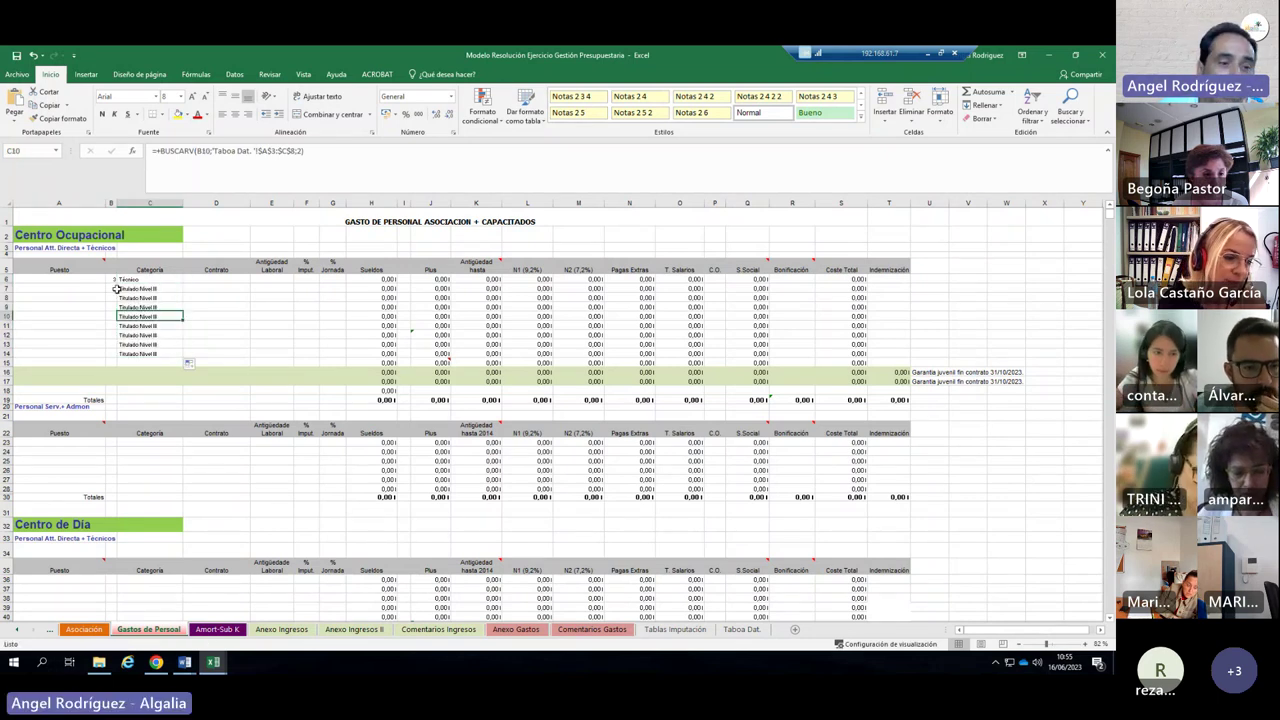
left_click(112, 280)
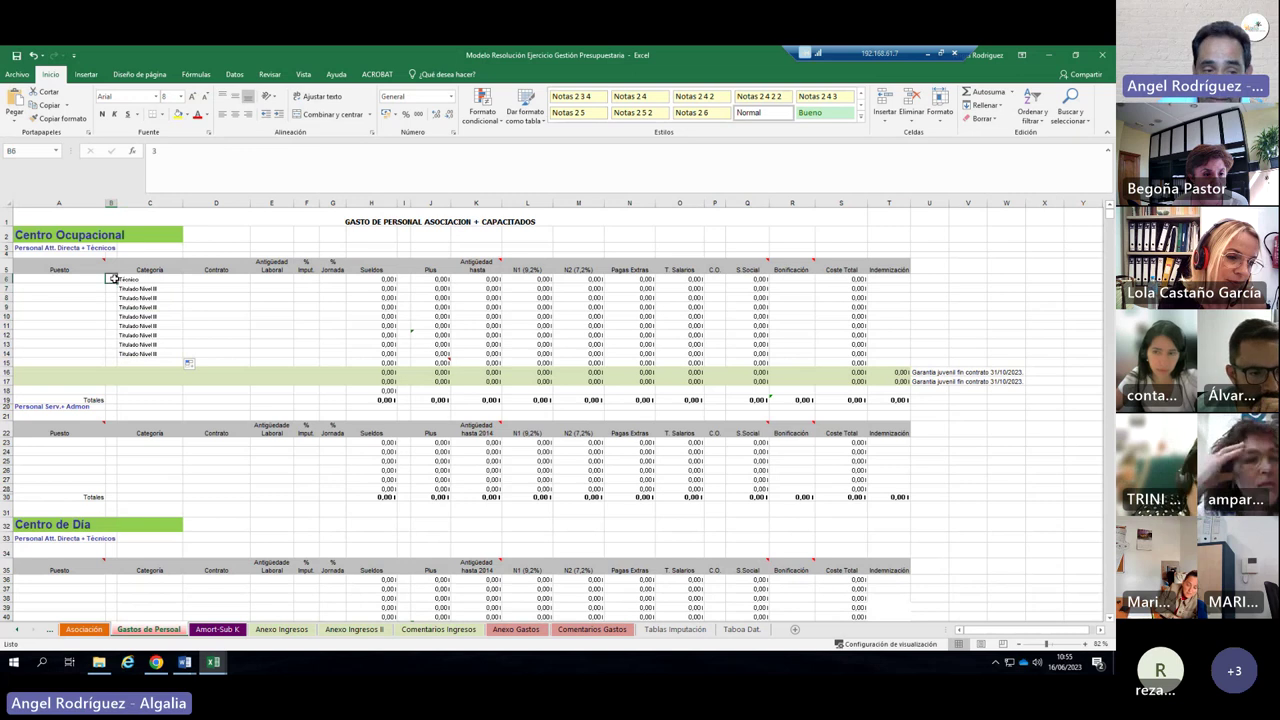
left_click(112, 289)
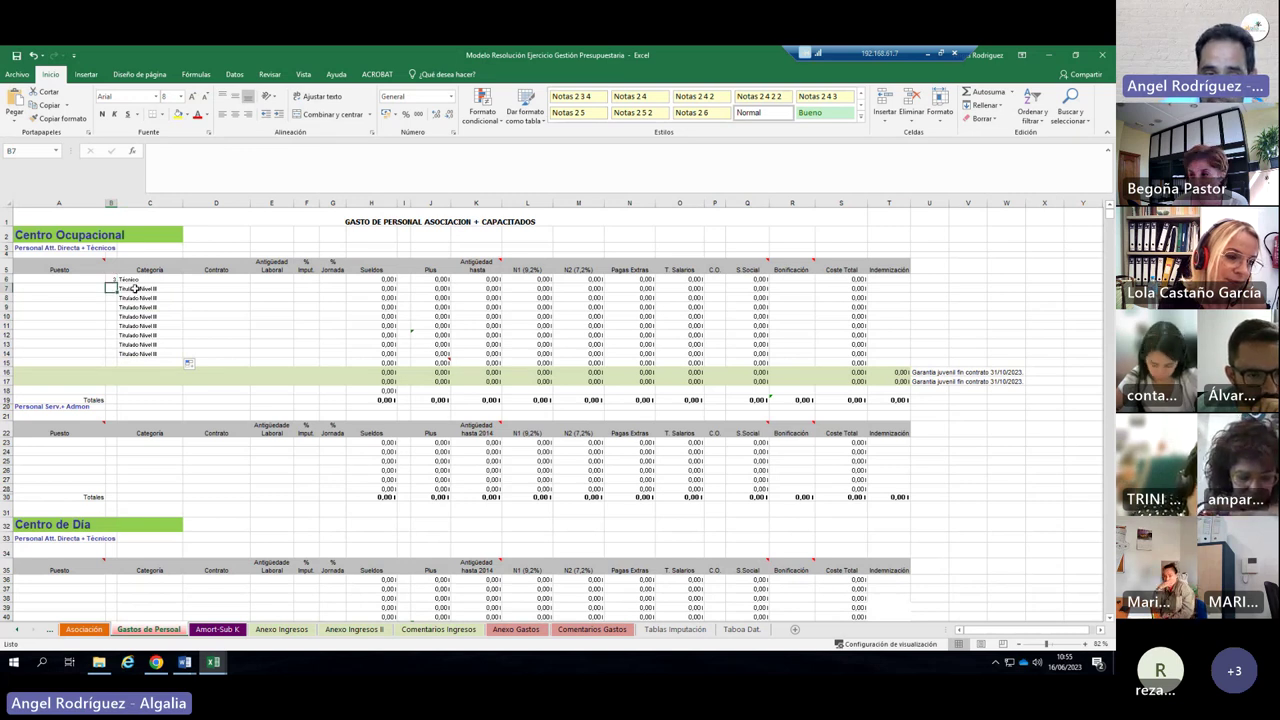
View the contract types offered for the Contrato cell D7 without choosing one.
left_click(212, 289)
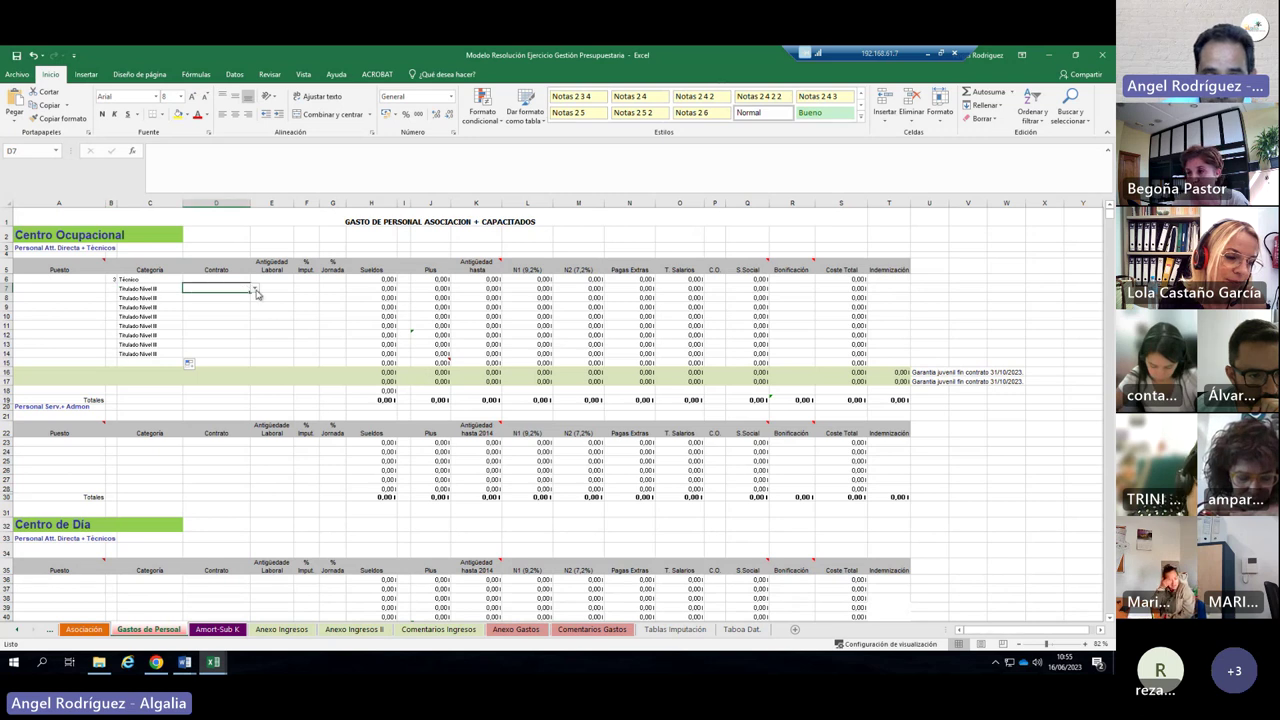
left_click(256, 290)
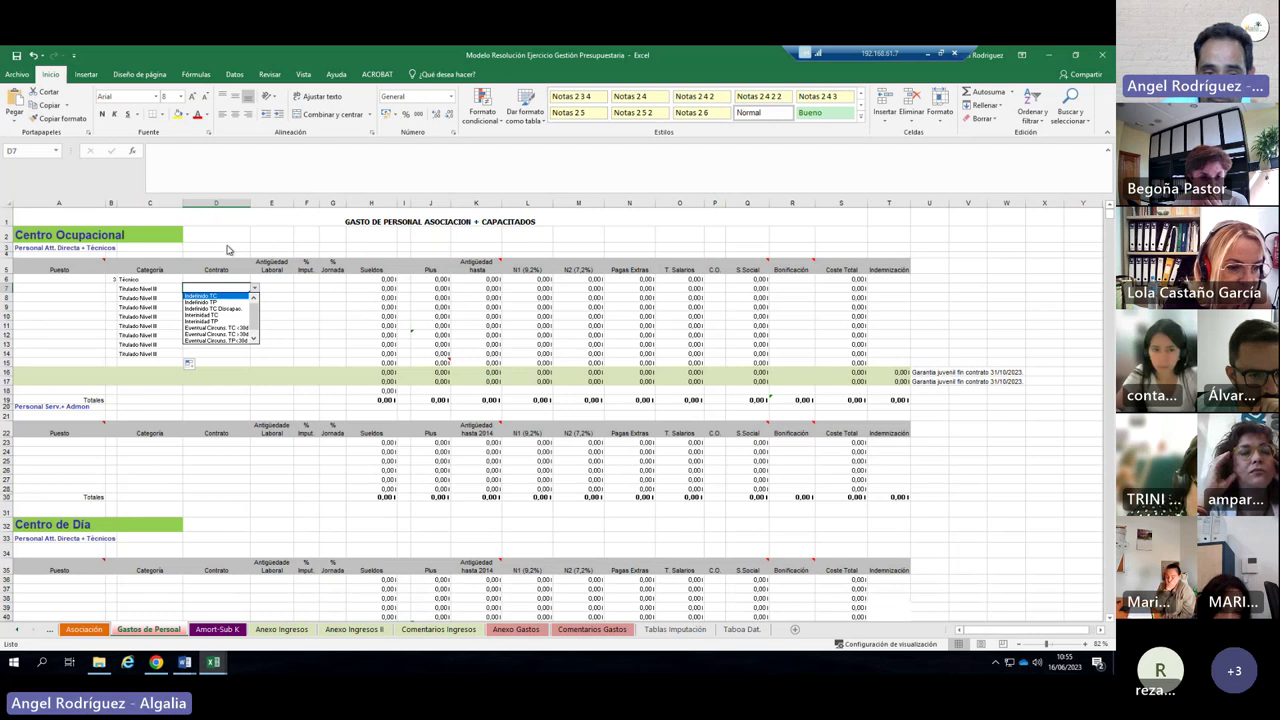
key("Escape")
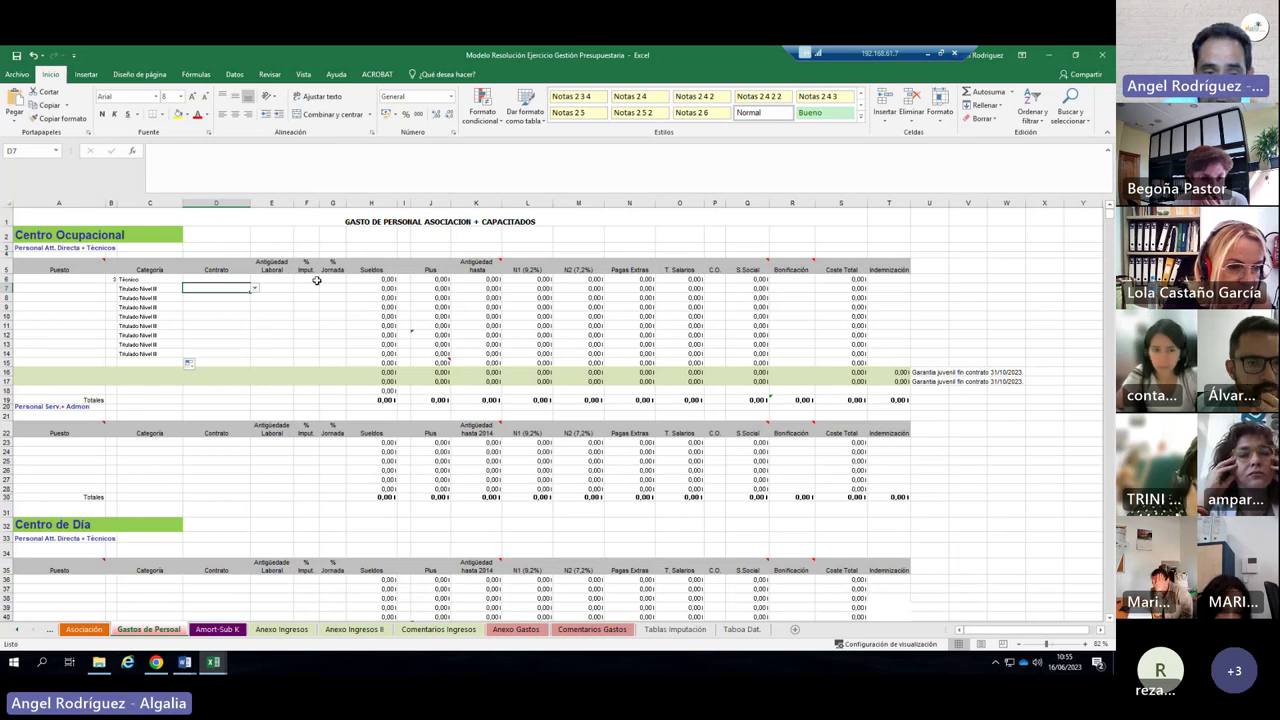
Switch to the Gastos de personal case document in Word and examine the first staff table's positions, categories, contracts, seniority and percentages.
left_click(185, 662)
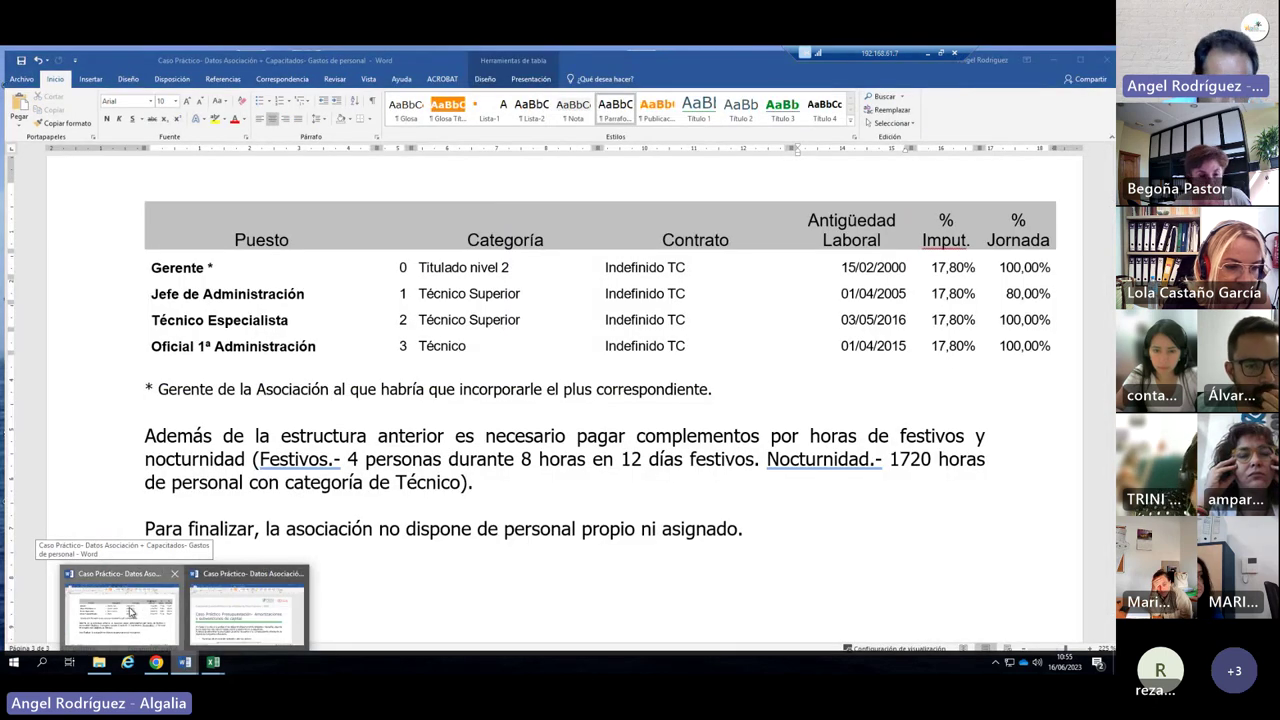
left_click(132, 611)
scroll(335, 465, "up", 10)
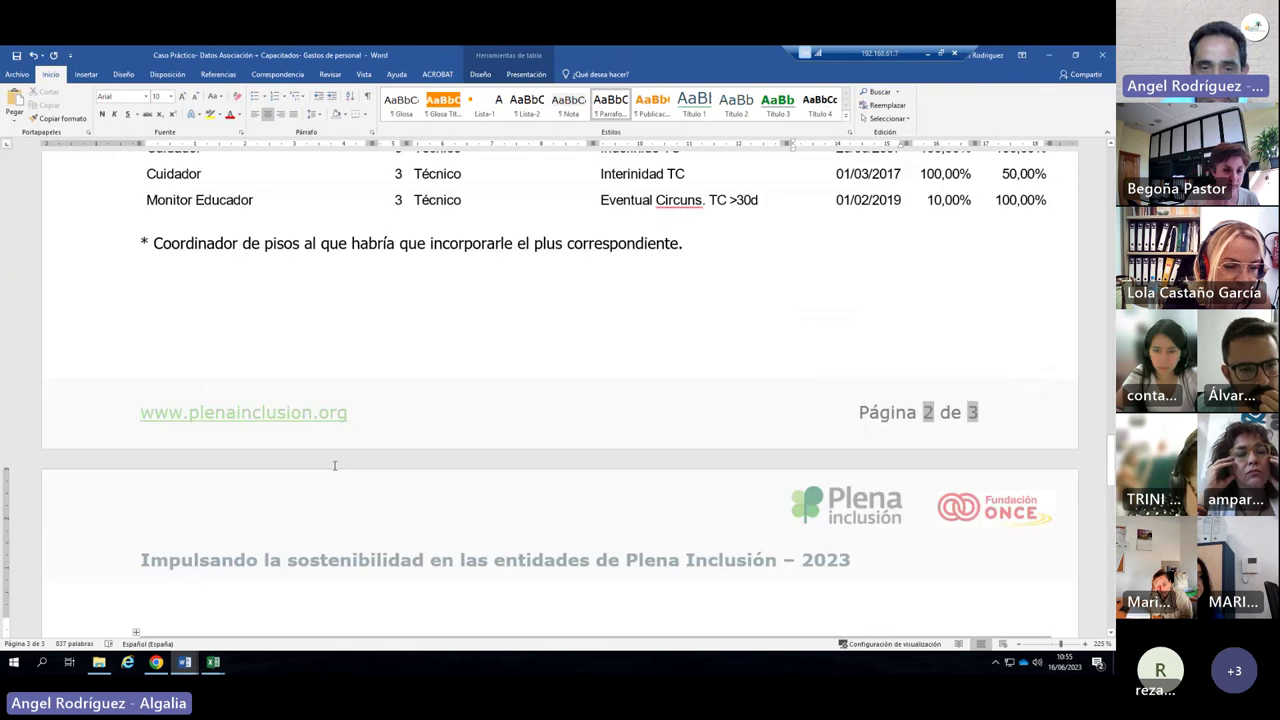
scroll(335, 465, "down", 2)
scroll(335, 465, "up", 5)
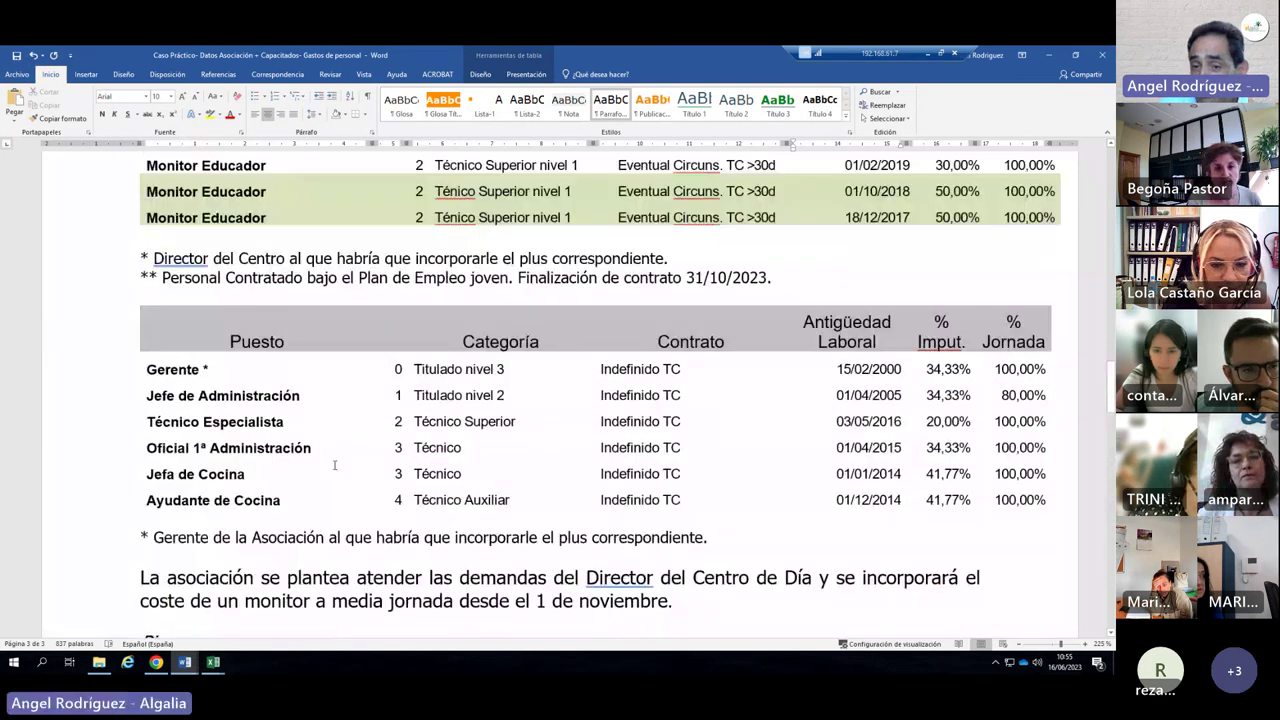
scroll(335, 465, "up", 2)
scroll(335, 465, "down", 8)
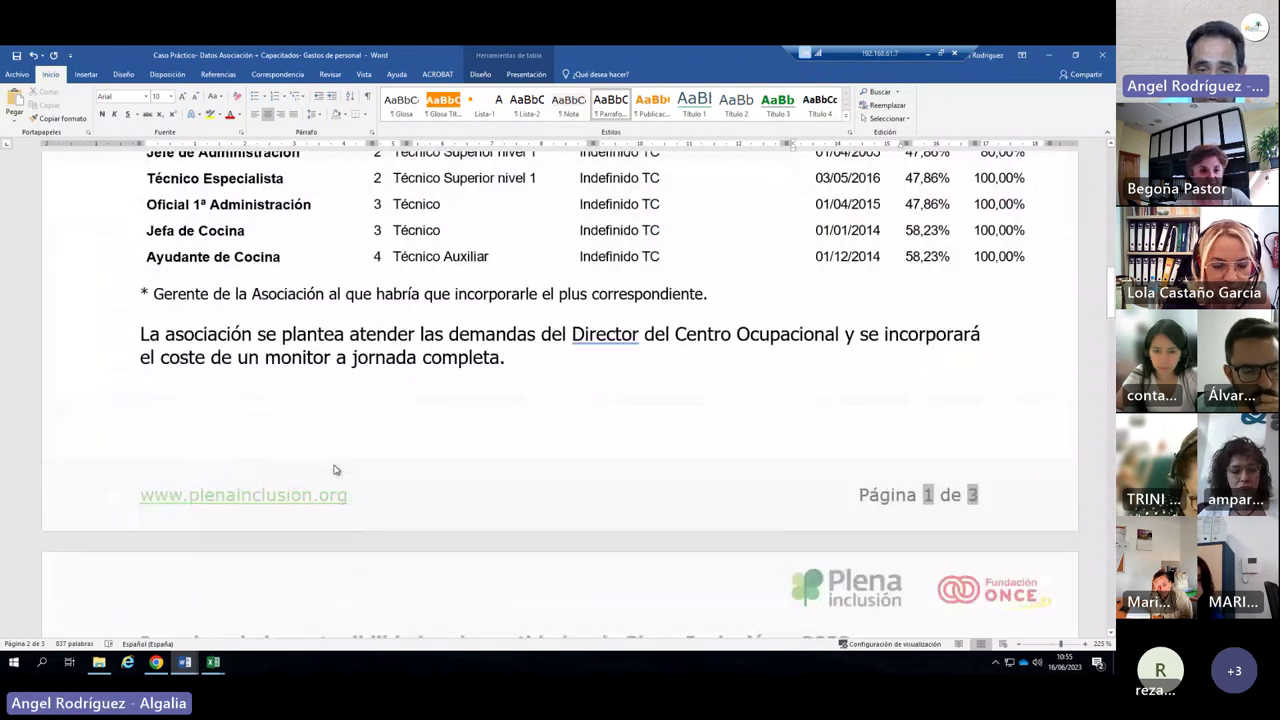
scroll(335, 465, "up", 8)
scroll(335, 465, "up", 15)
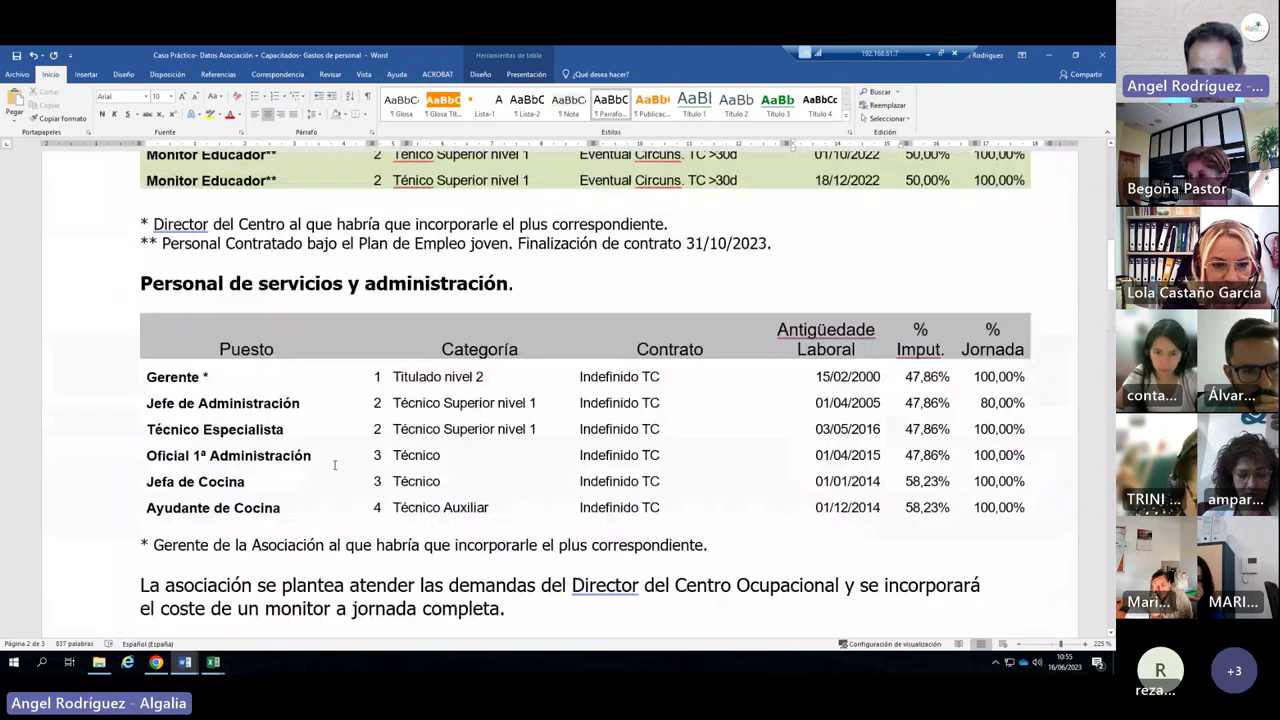
scroll(335, 465, "down", 3)
scroll(335, 465, "down", 3)
scroll(110, 345, "up", 2)
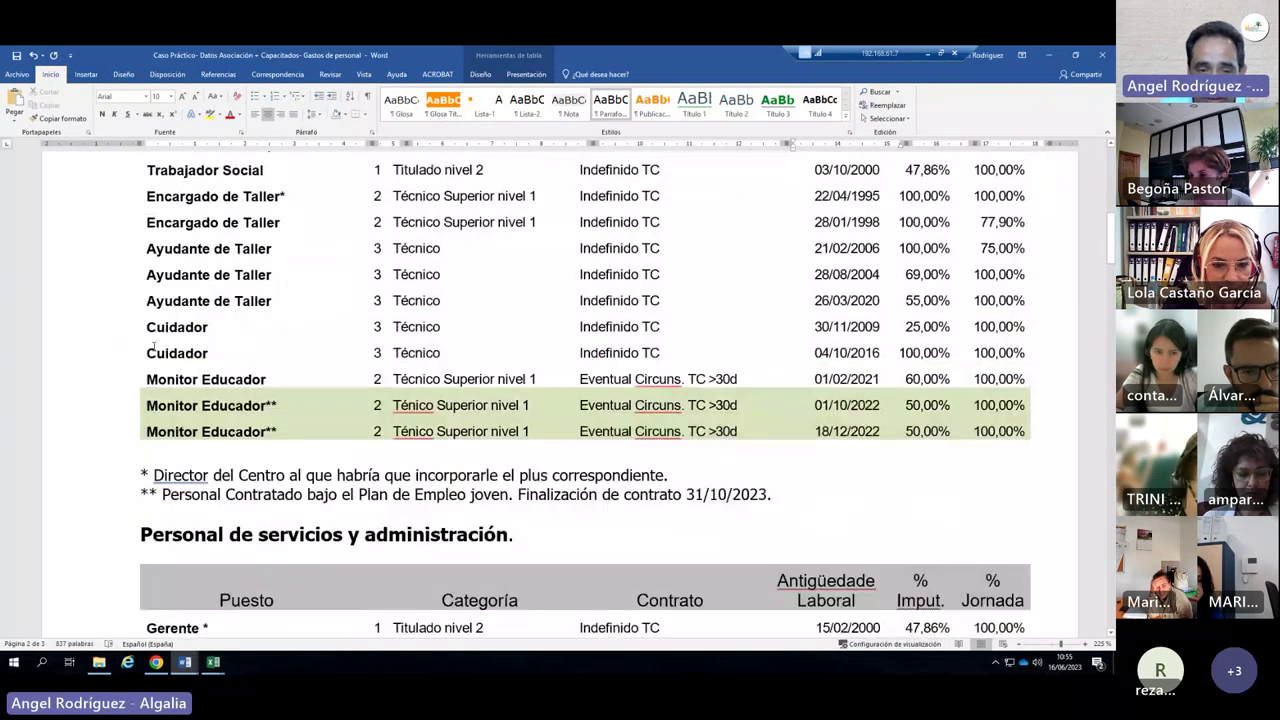
scroll(266, 378, "up", 1)
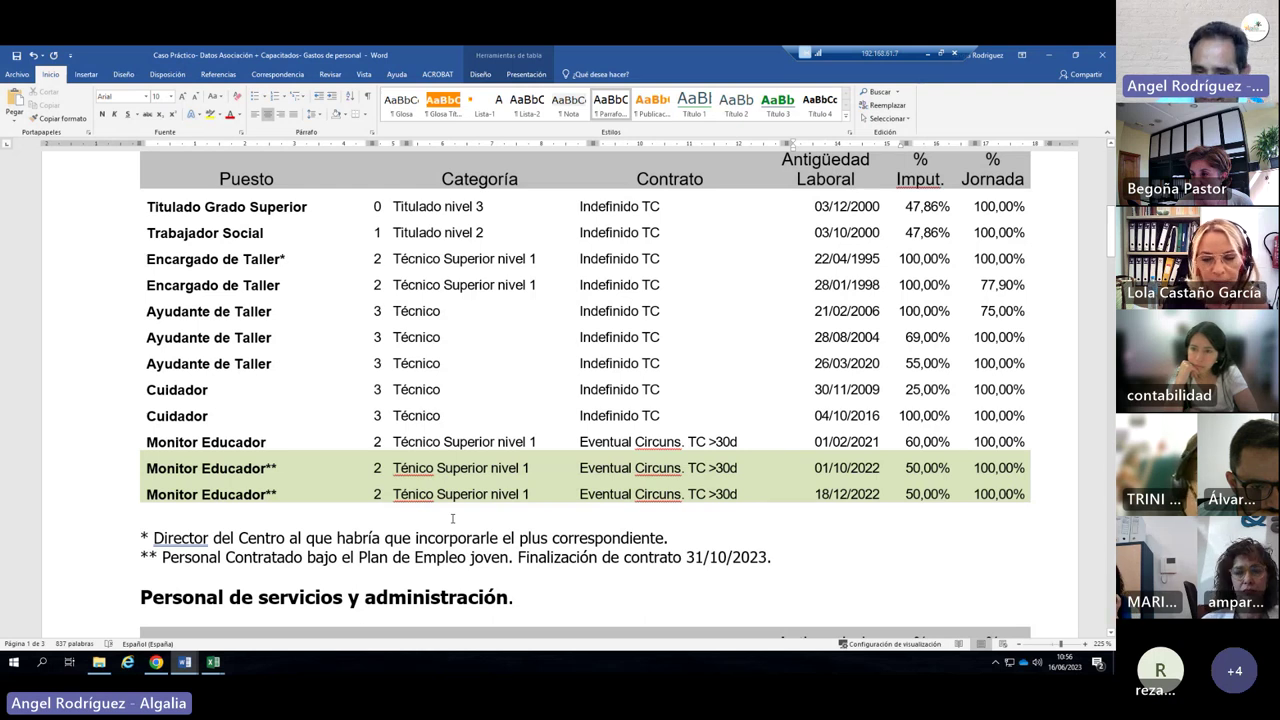
Review the Personal de servicios y administración table and the Centro Ocupacional monitor note, and return to the Excel budget model.
scroll(452, 518, "down", 3)
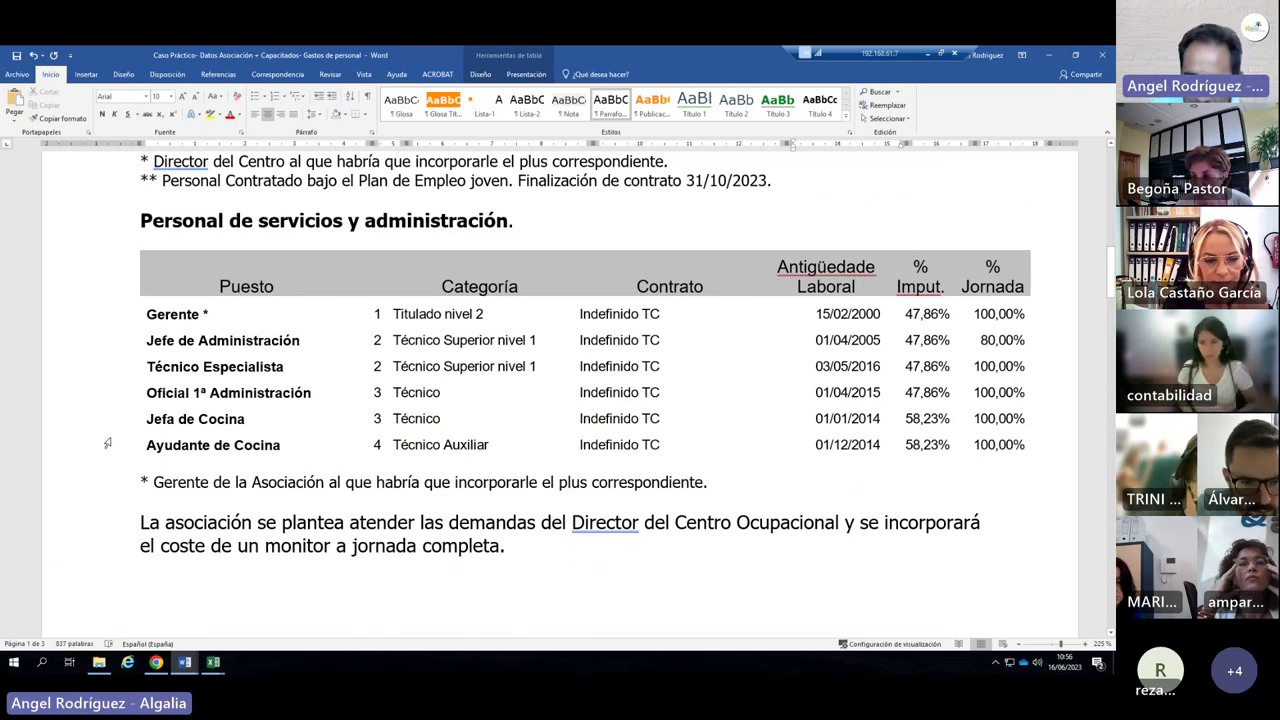
scroll(107, 443, "down", 2)
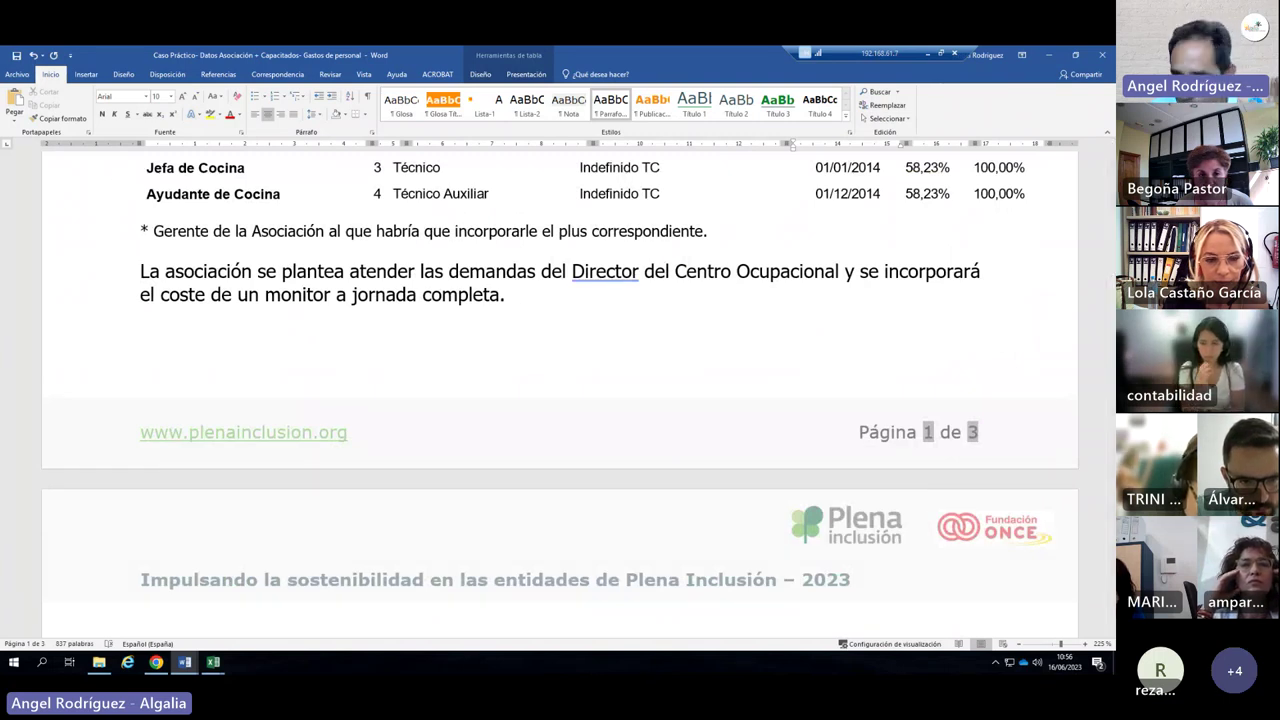
left_click(1101, 57)
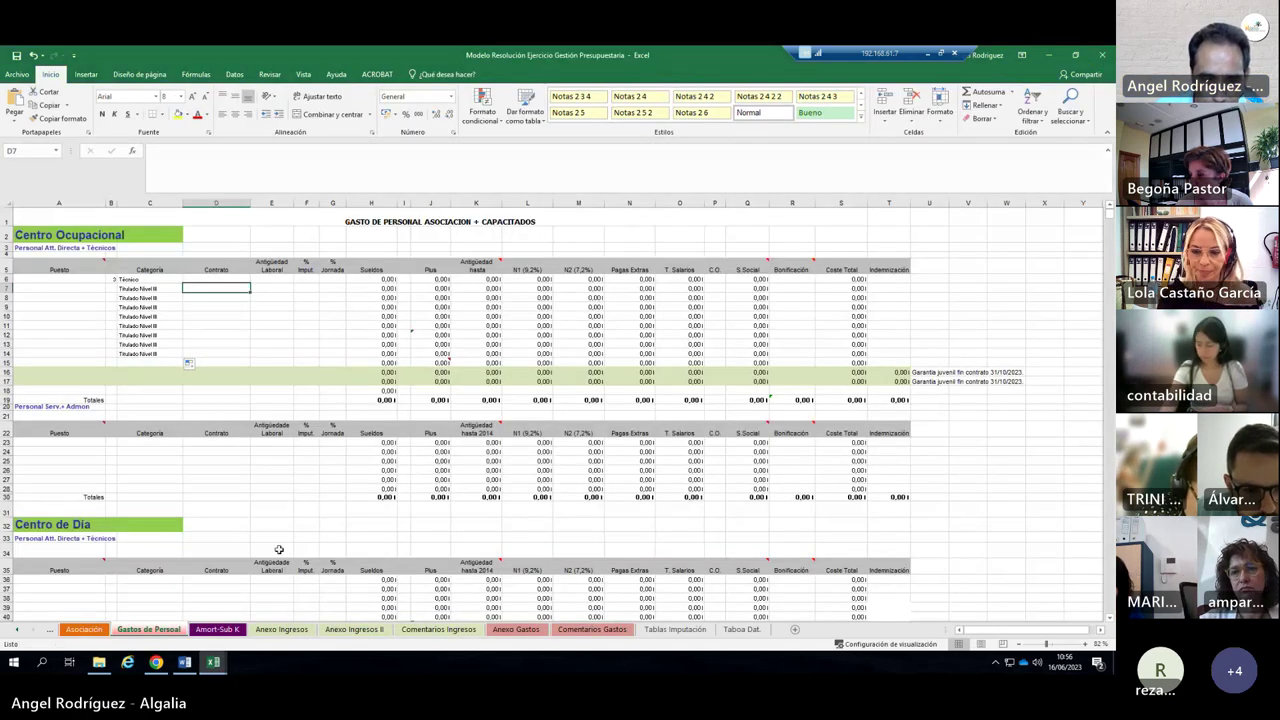
left_click(929, 55)
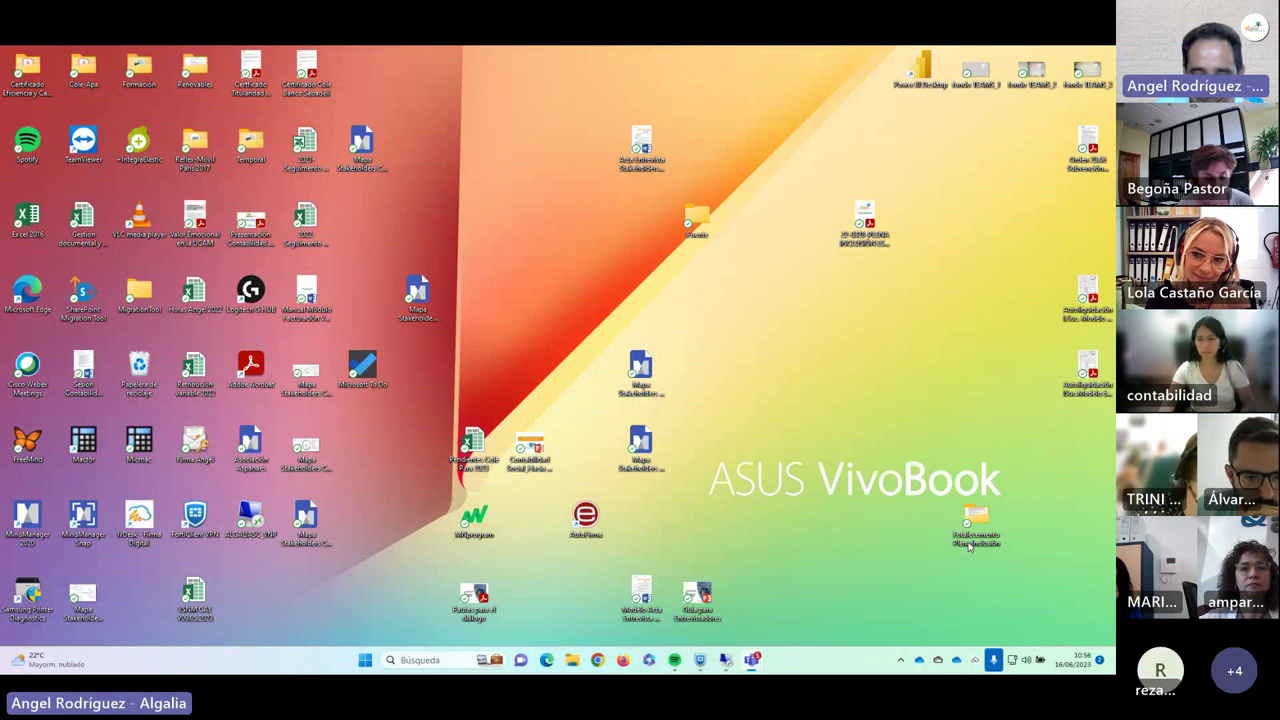
left_click(727, 661)
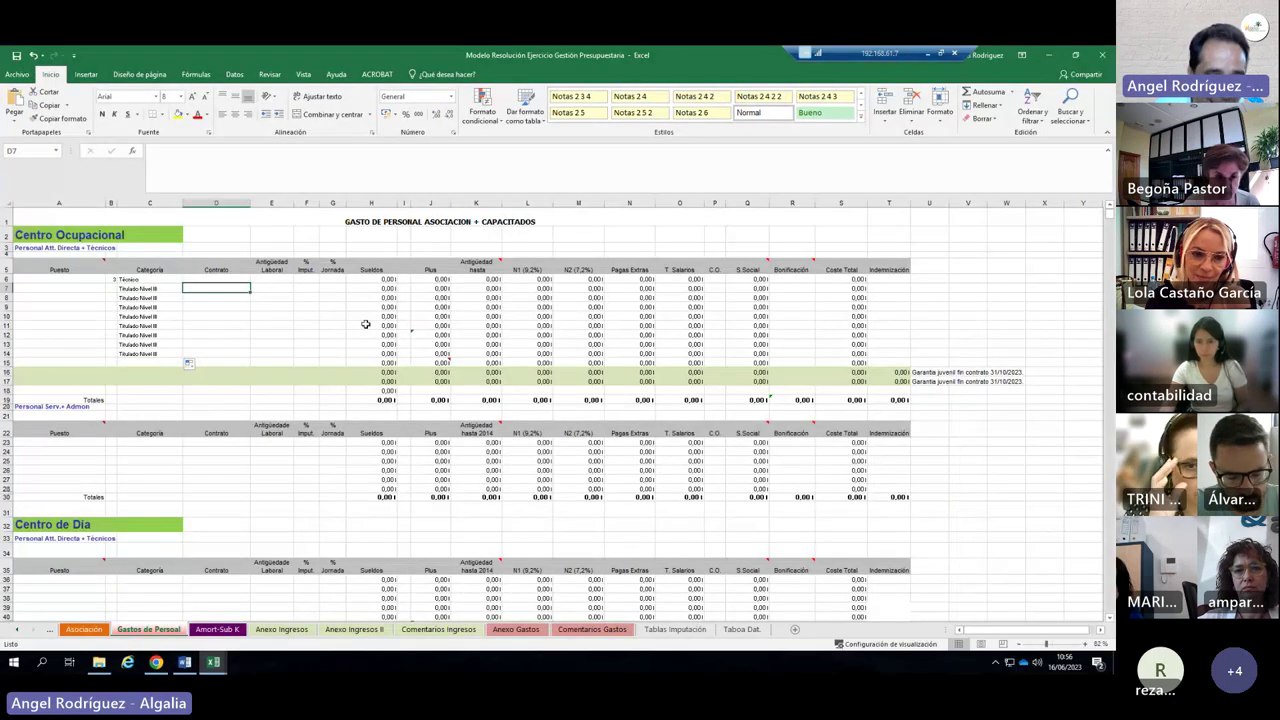
On the Amort-Sub K sheet, go through the Inmovilizado INMATERIAL data columns from Nº INV. to PEND. AMORT. 2022.
left_click(218, 629)
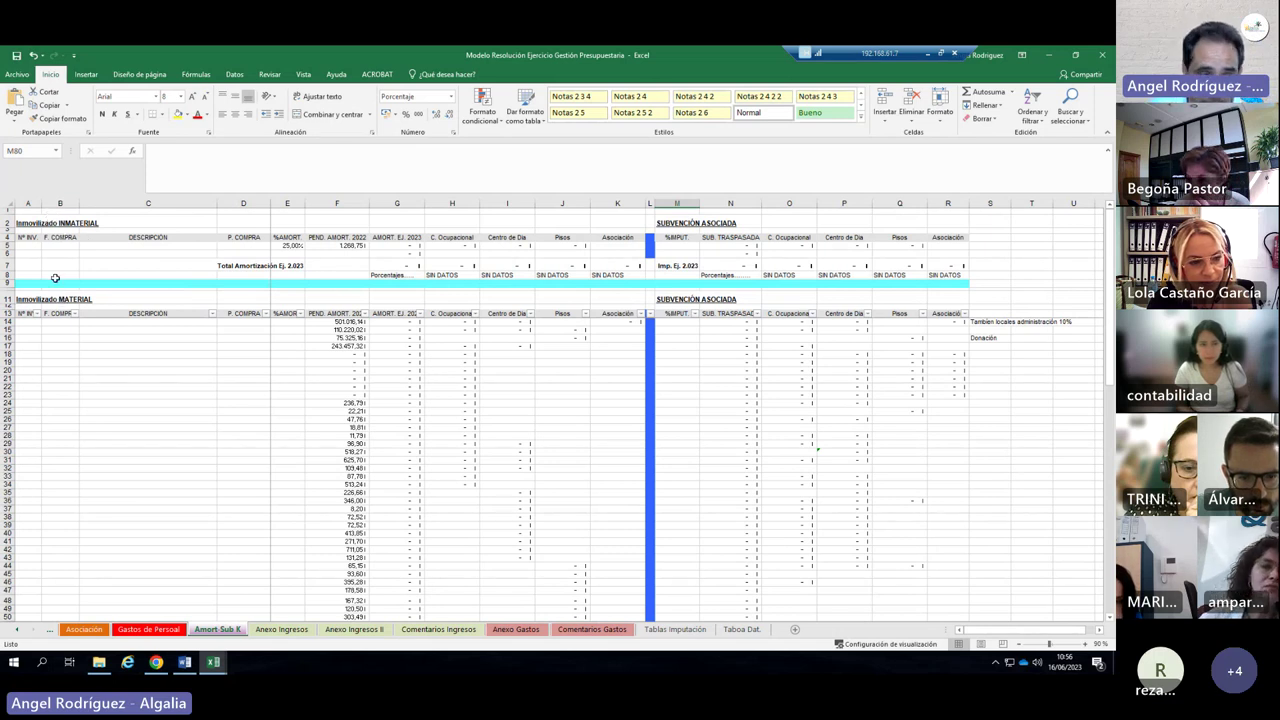
left_click_drag(26, 247, 150, 247)
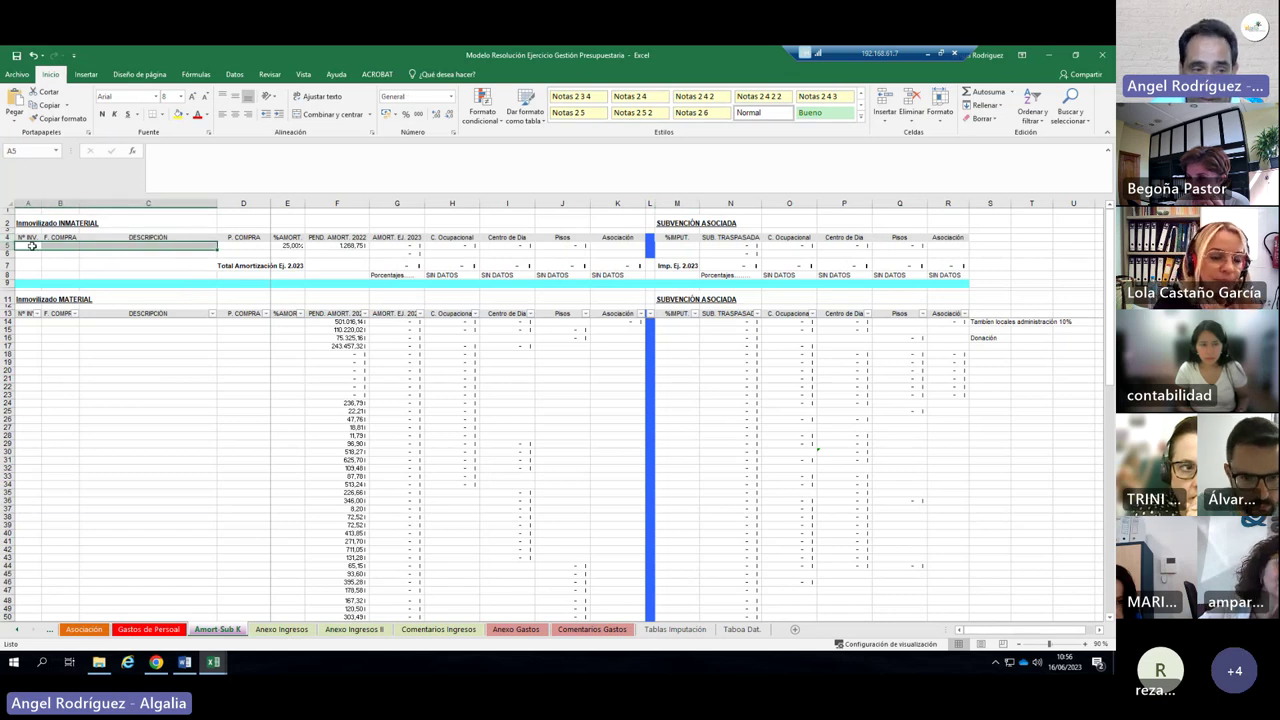
left_click_drag(32, 246, 57, 253)
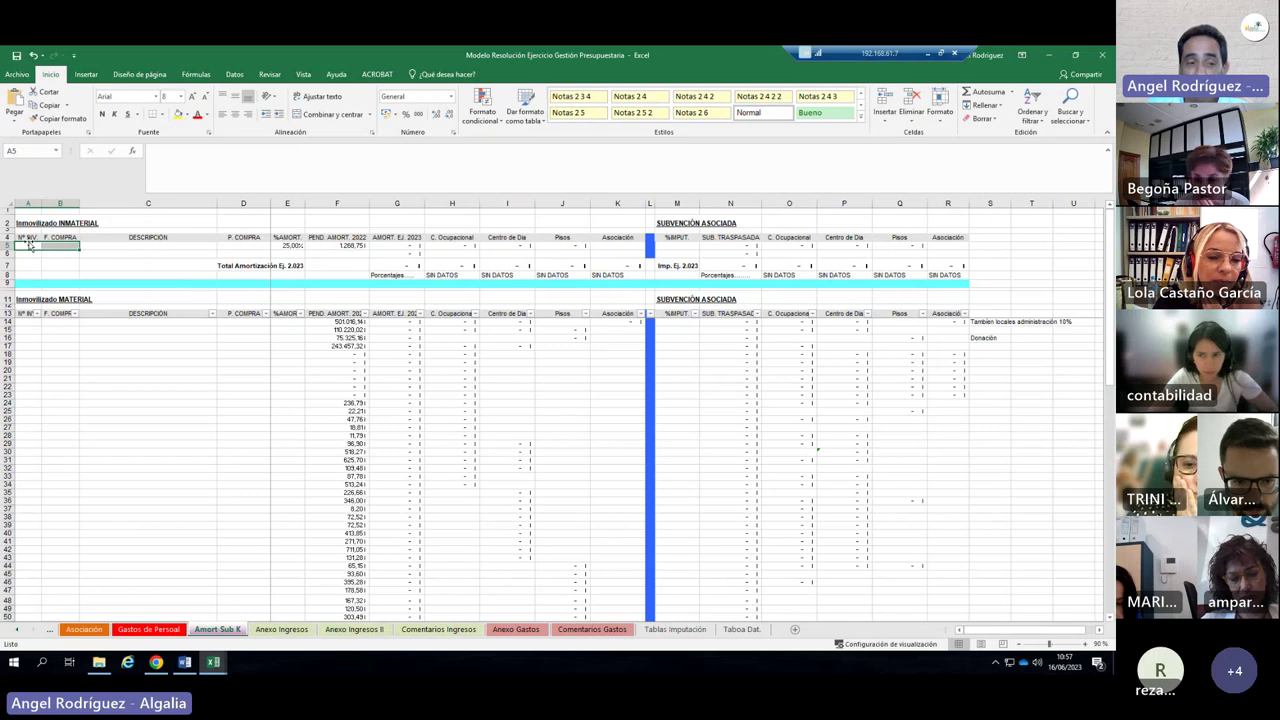
left_click(30, 247)
left_click(56, 247)
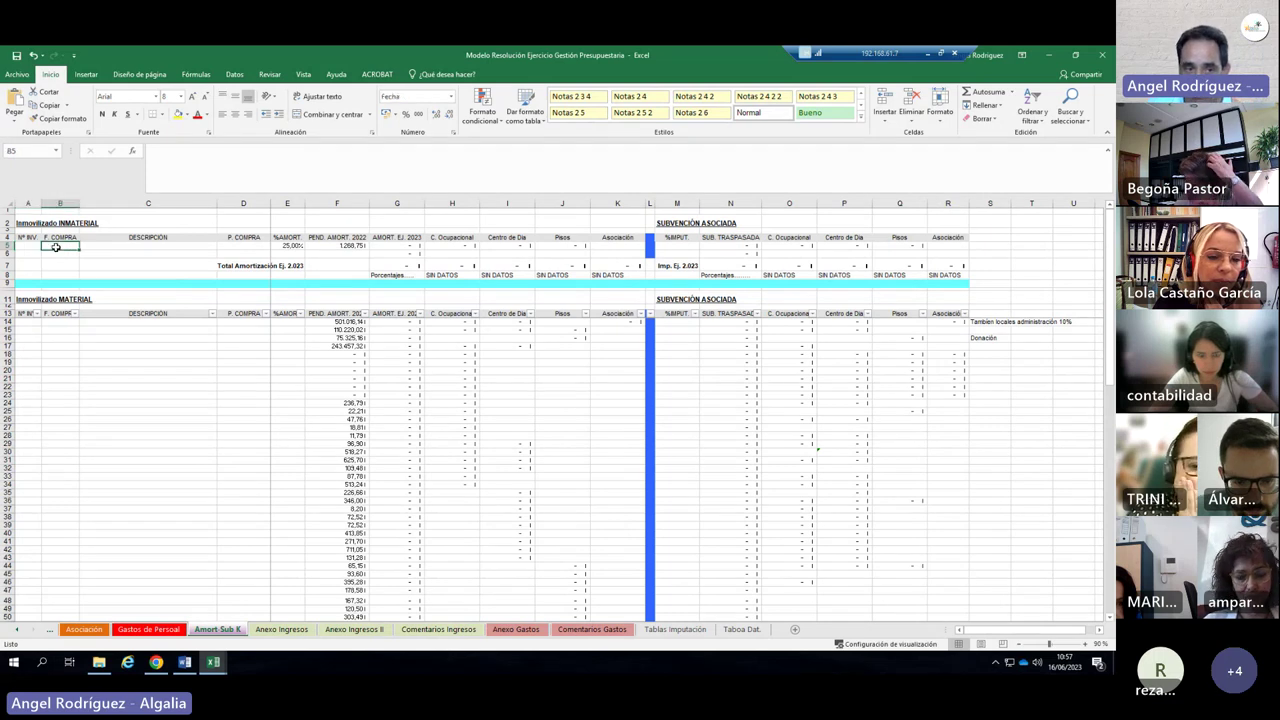
left_click(119, 244)
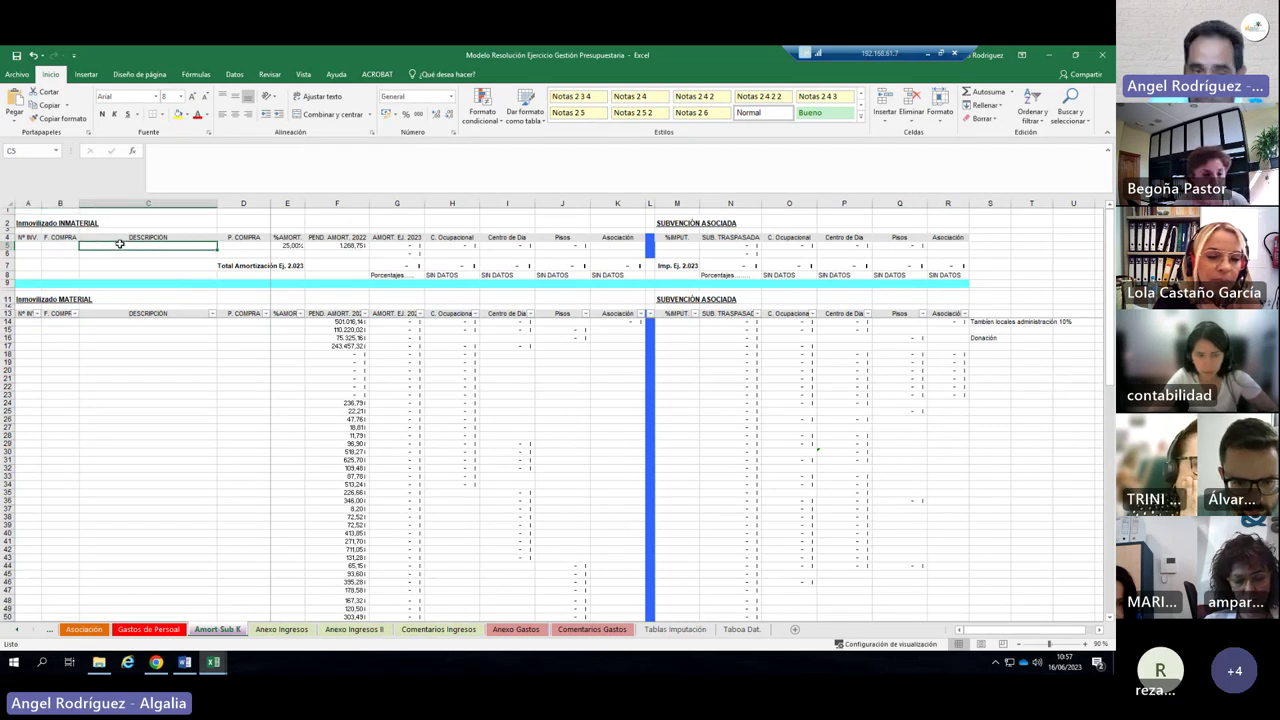
left_click(230, 244)
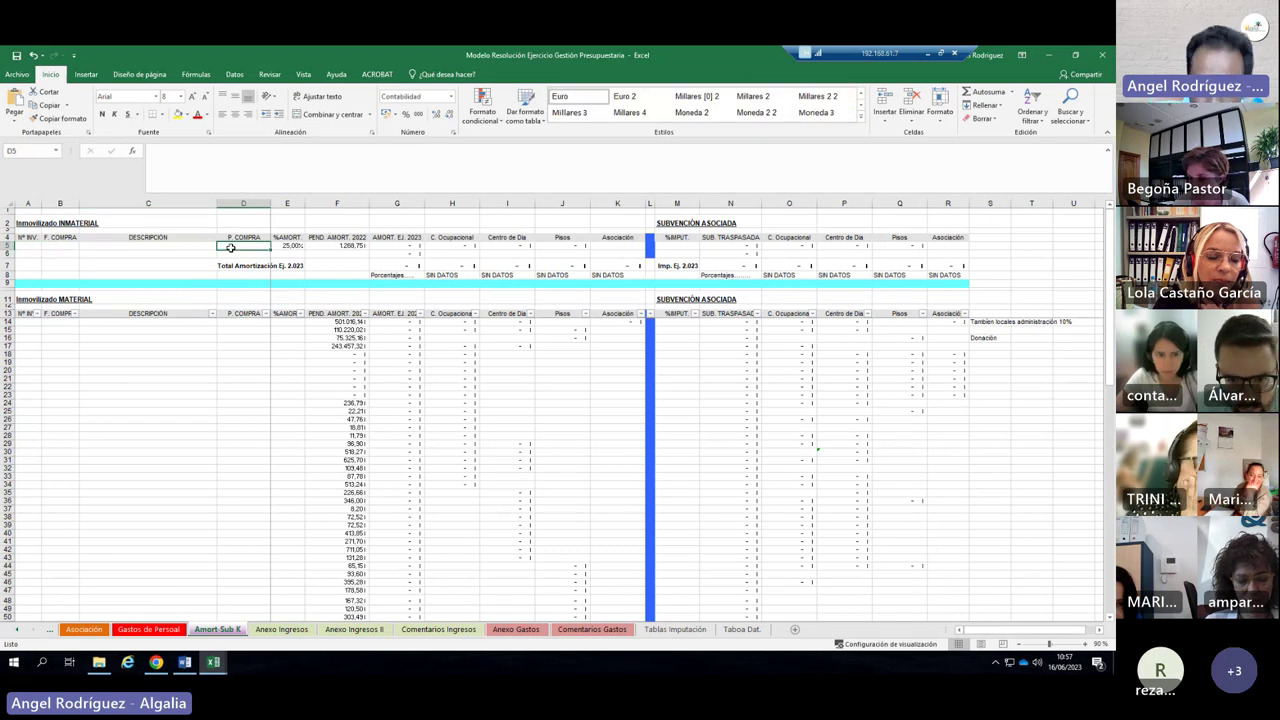
left_click(298, 245)
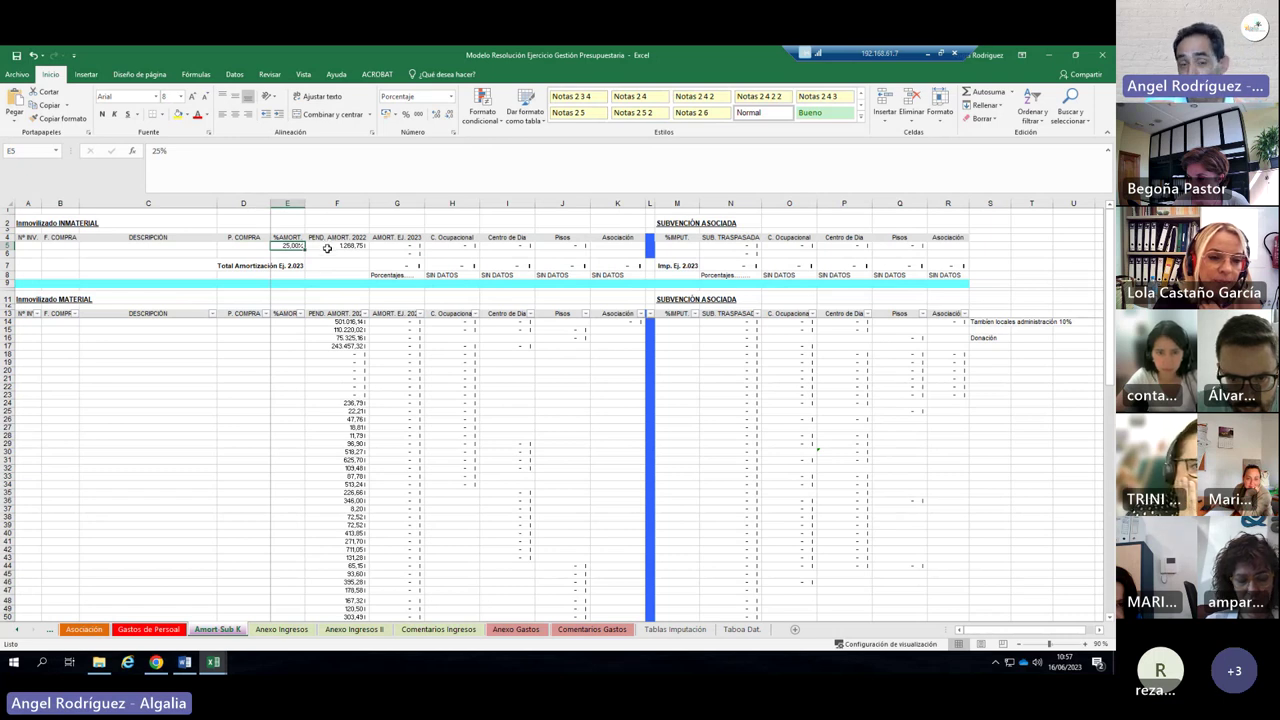
left_click(331, 246)
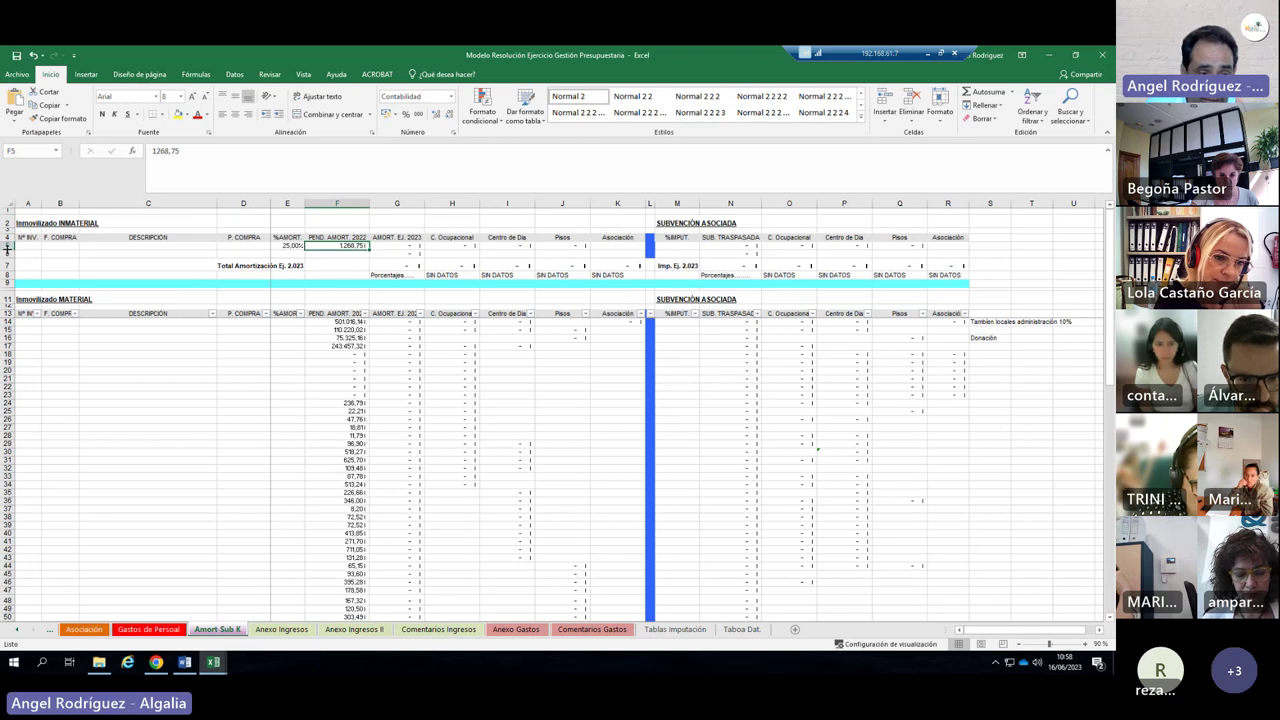
left_click_drag(26, 245, 336, 300)
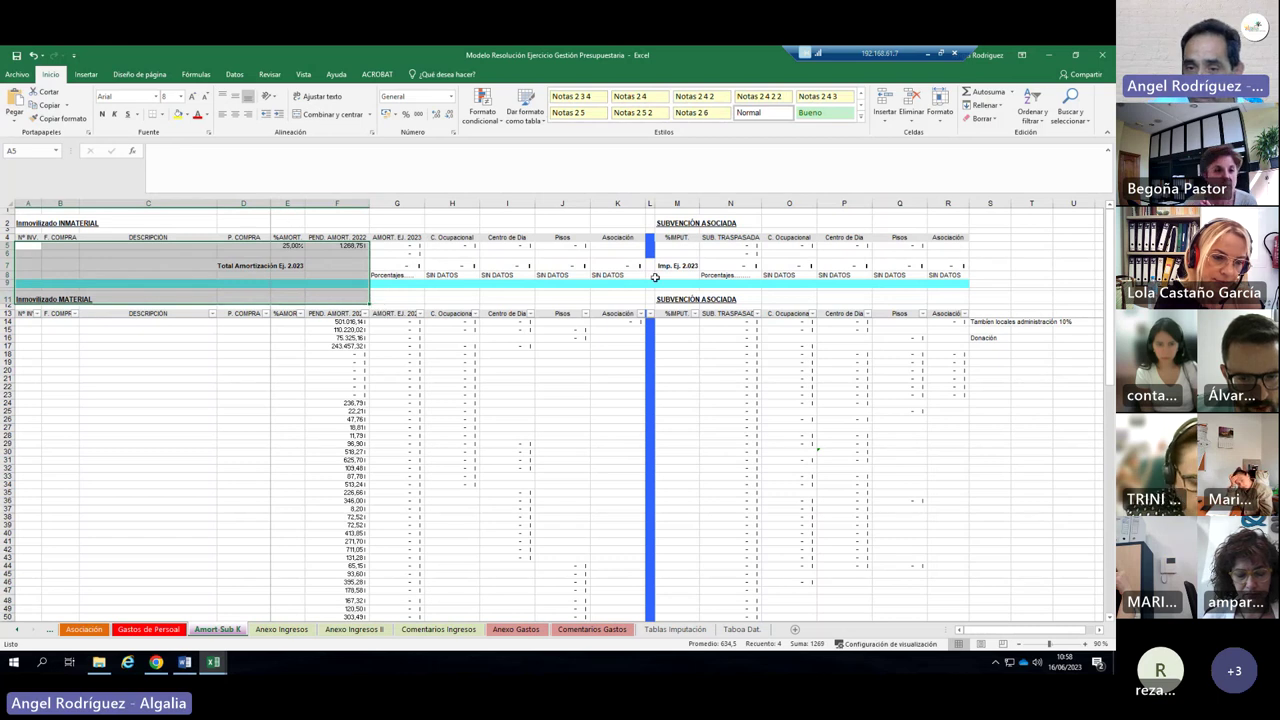
Review the Inmovilizado INMATERIAL row's DESCRIPCIÓN and PEND. AMORT. 2022 cells and the SUBVENCIÓN ASOCIADA %IMPUT. cell.
left_click(182, 248)
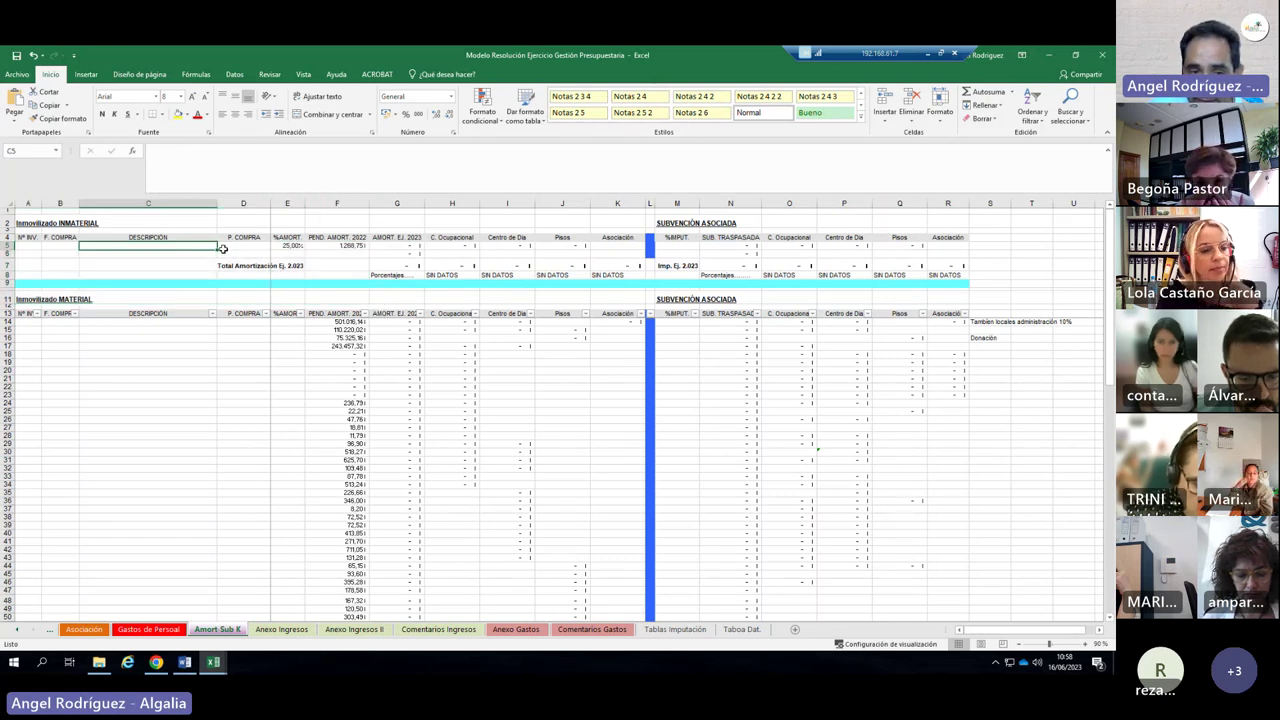
left_click(330, 245)
left_click(679, 245)
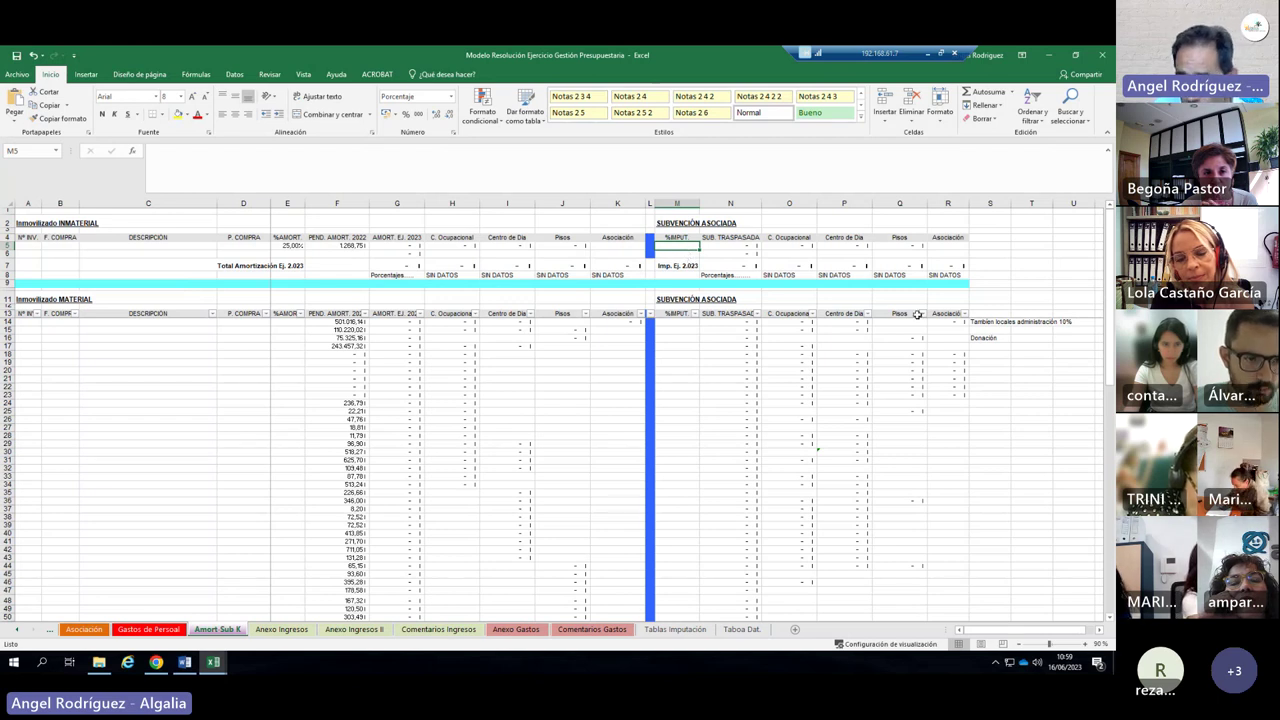
Go through row 16 of Inmovilizado MATERIAL between the Donación note and Nº INV., examining the asset and associated-subsidy columns.
left_click(978, 338)
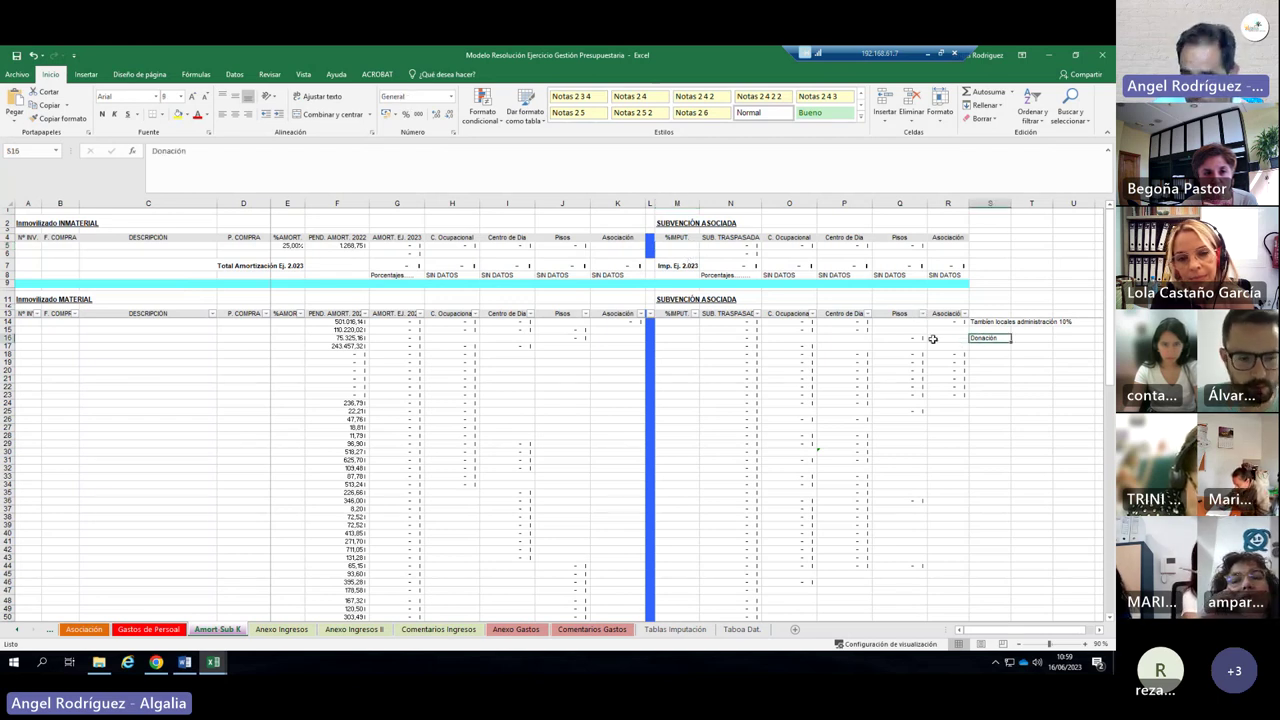
key("Left")
key("Left")
key("Left")
key("Left")
key("Left")
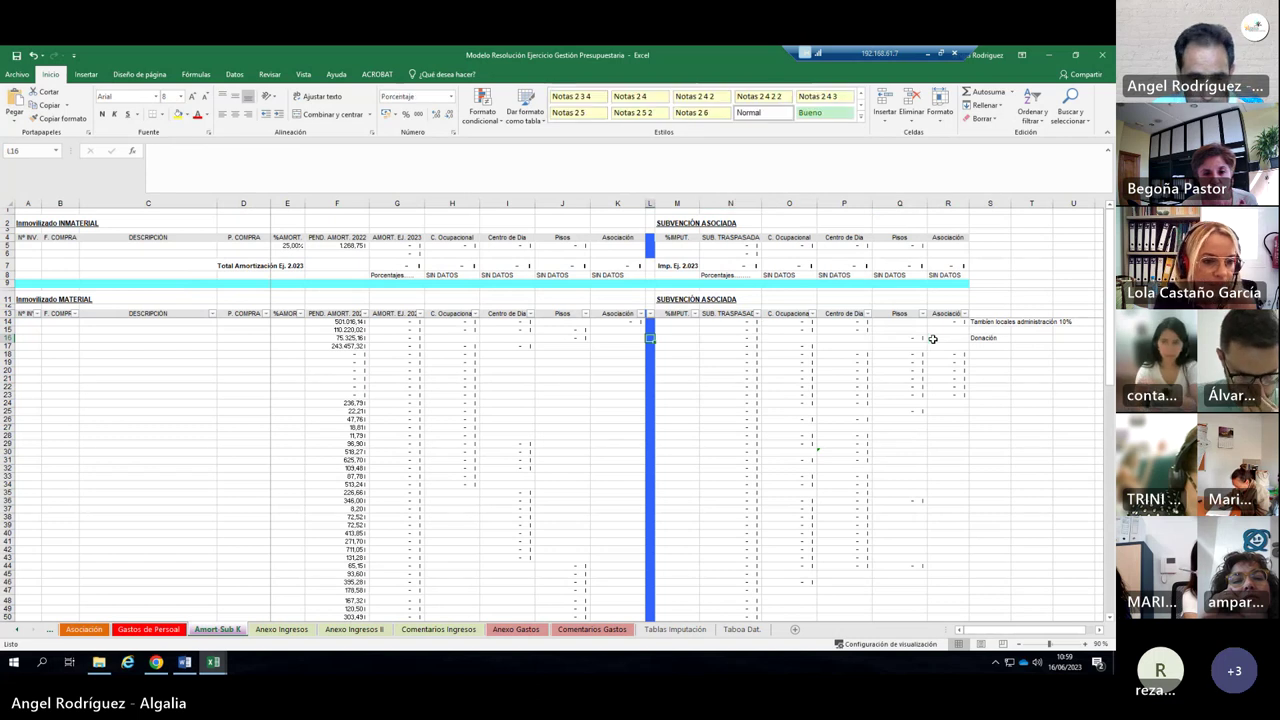
key("Left")
key("Left")
key("Left")
key("Left")
key("Left")
key("Left")
key("Left")
key("Left")
key("Left")
key("Left")
key("Left")
key("Left")
key("Left")
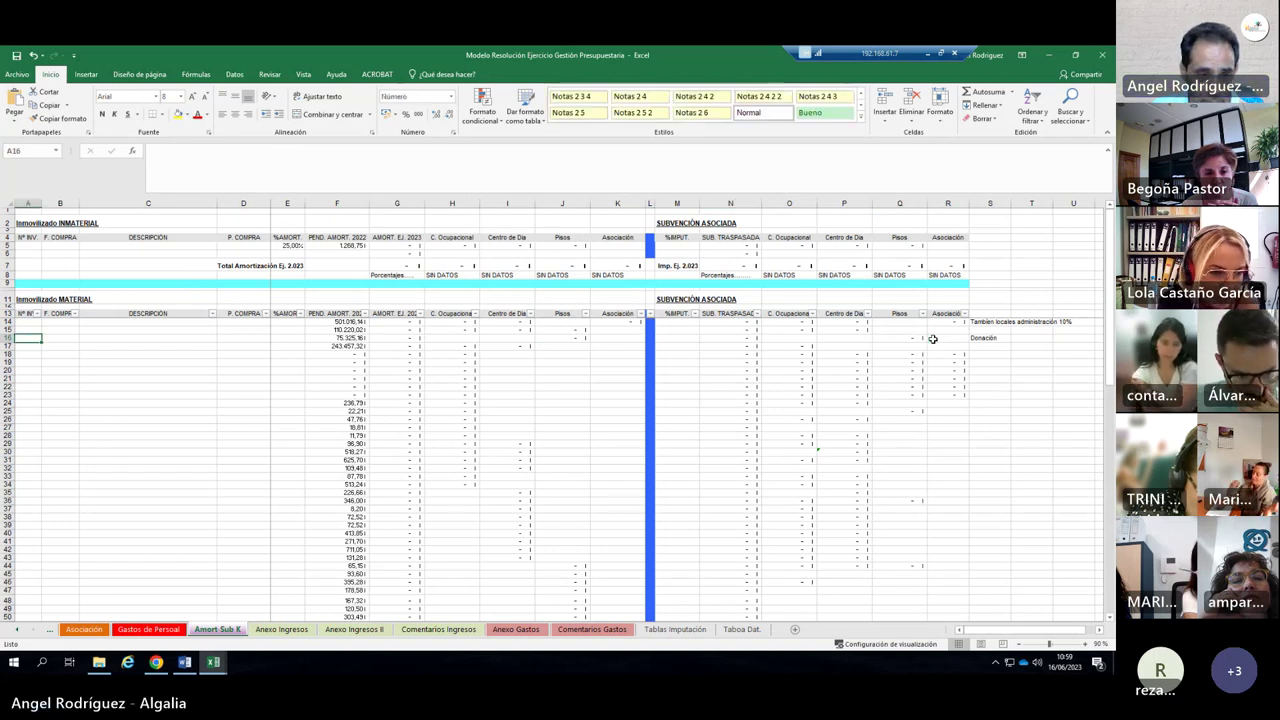
key("Right")
key("Right")
key("Right")
key("Right")
key("Right")
key("Right")
key("Right")
key("Right")
key("Right")
key("Right")
key("Right")
key("Right")
key("Right")
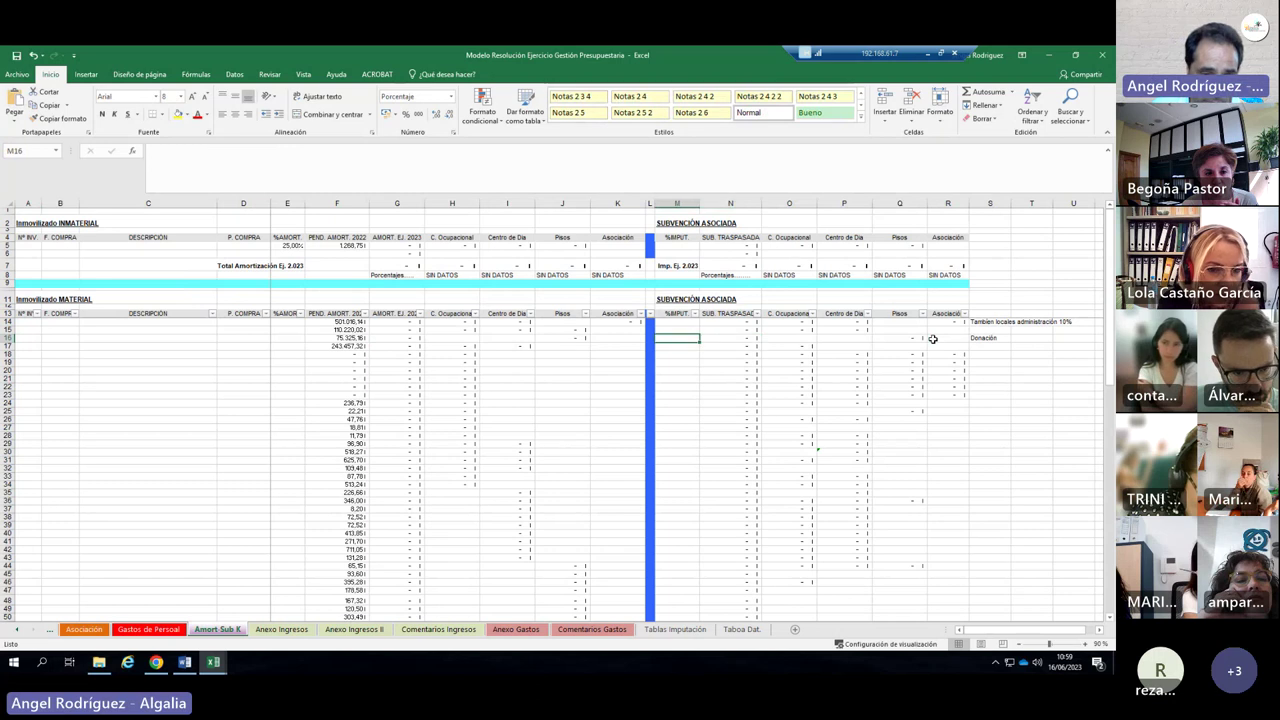
key("Left")
key("Left")
key("Left")
key("Left")
key("Left")
key("Left")
key("Left")
key("Left")
key("Left")
key("Left")
key("Left")
key("Left")
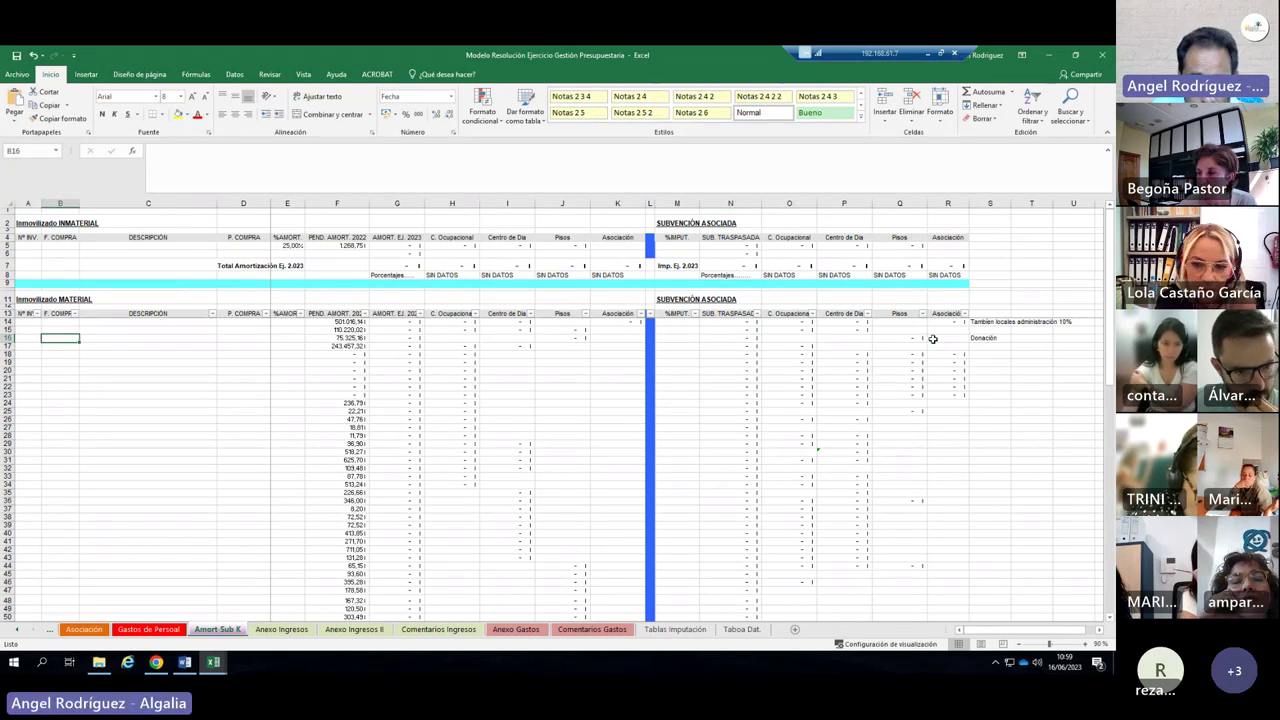
key("Right")
key("Right")
key("Right")
key("Right")
key("Right")
key("Right")
key("Right")
key("Right")
key("Right")
key("Right")
key("Right")
key("Right")
key("Right")
key("Right")
key("Right")
key("Right")
key("Right")
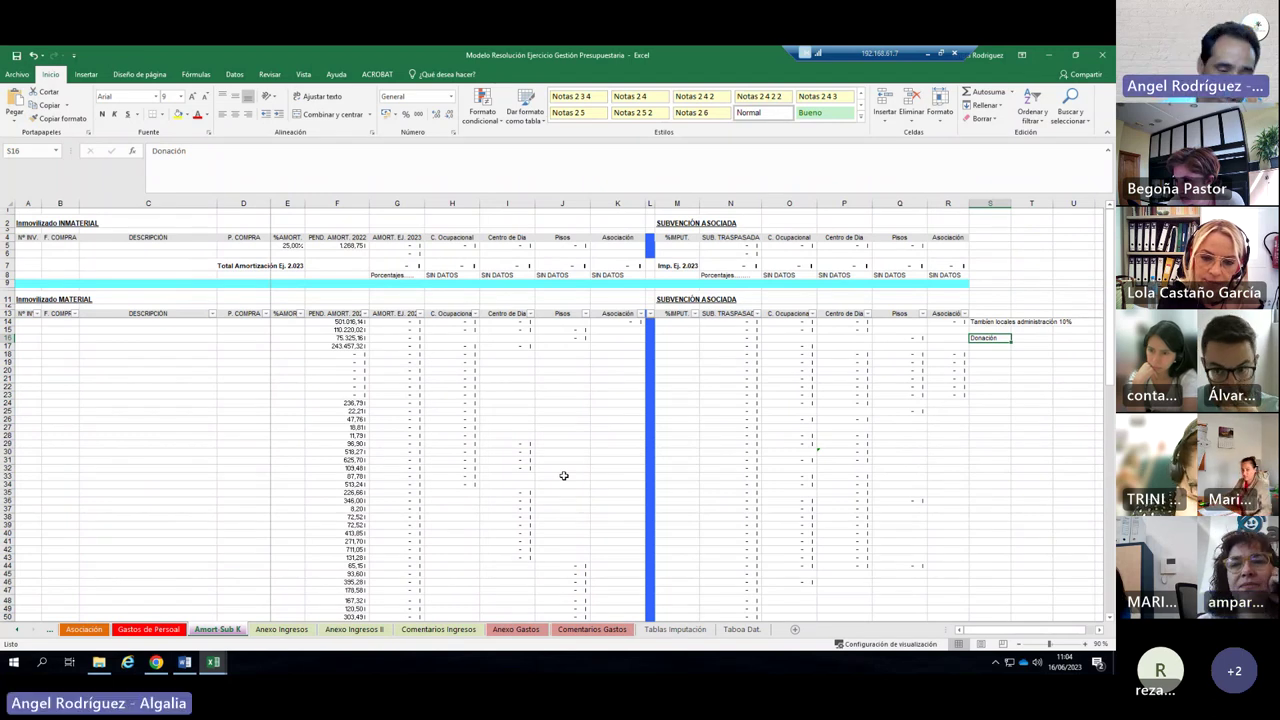
Switch to the Amortizaciones y subvenciones de capital case document in Word and review its allocation rules and amortisation percentages by asset type.
mouse_move(157, 664)
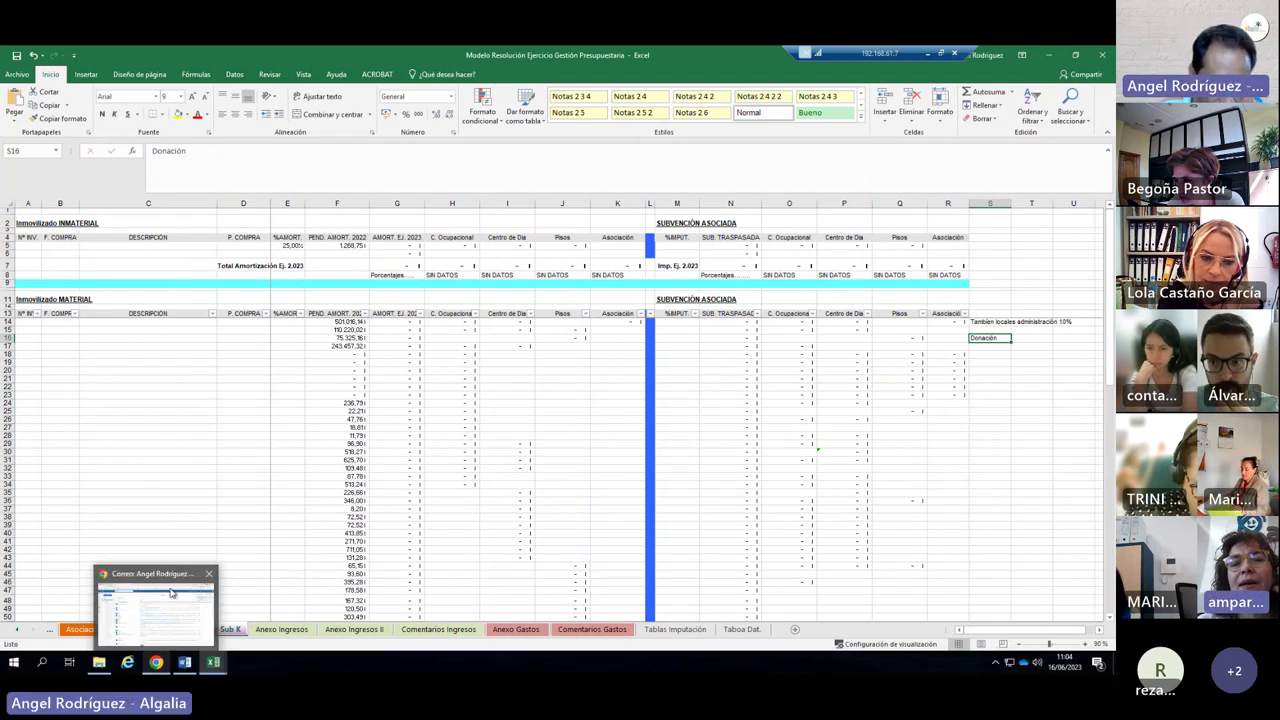
left_click(185, 662)
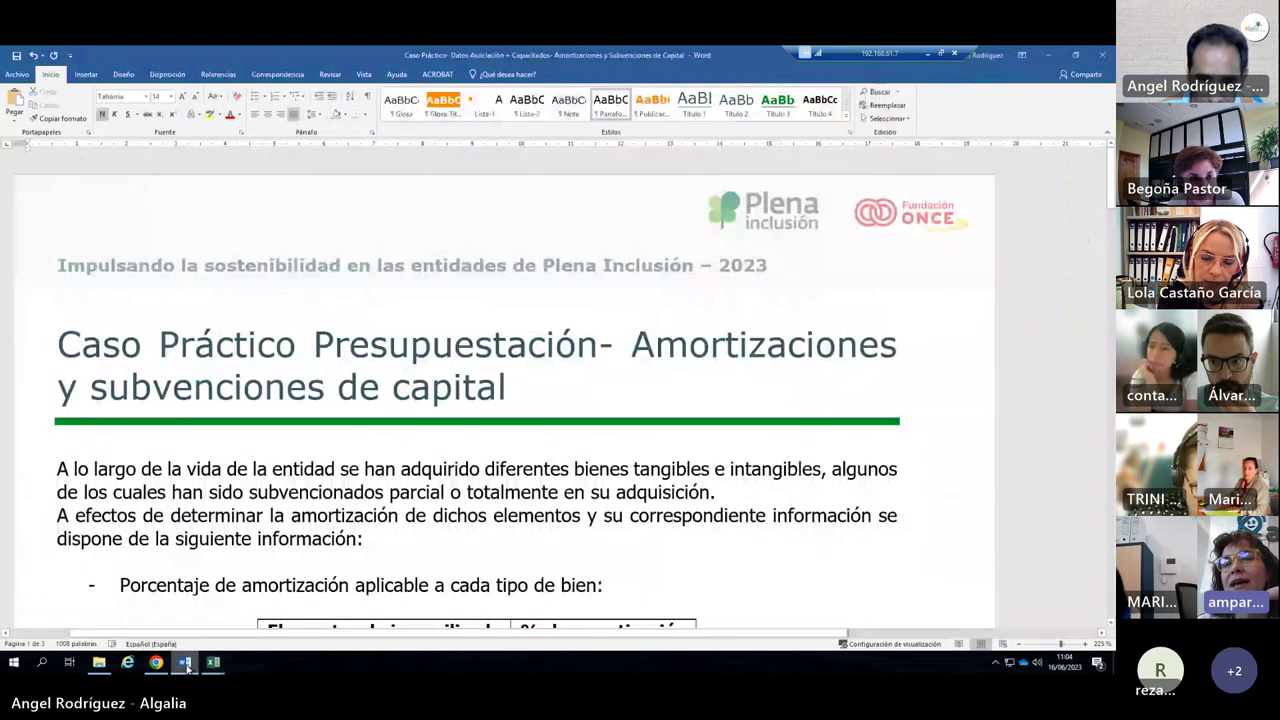
scroll(450, 398, "down", 8)
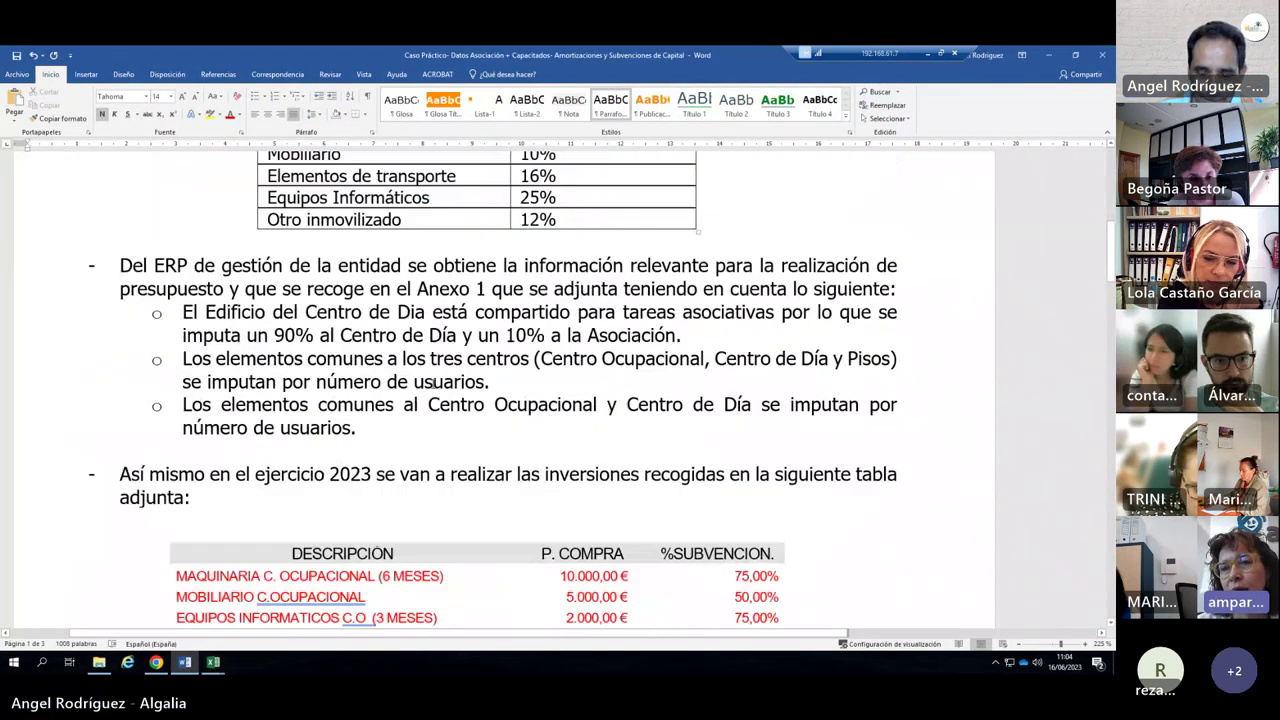
scroll(432, 379, "up", 5)
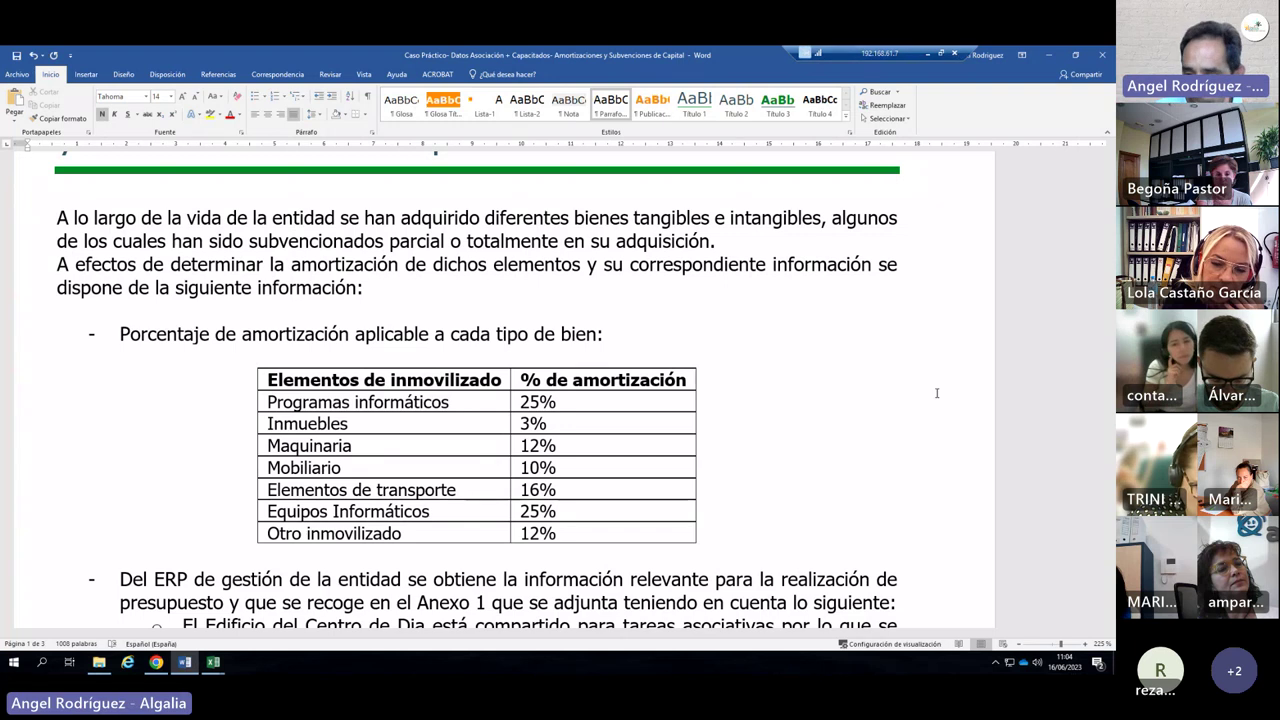
Cancel the remote session disconnection and minimise the open Word and Excel windows to reach the desktop.
left_click(955, 57)
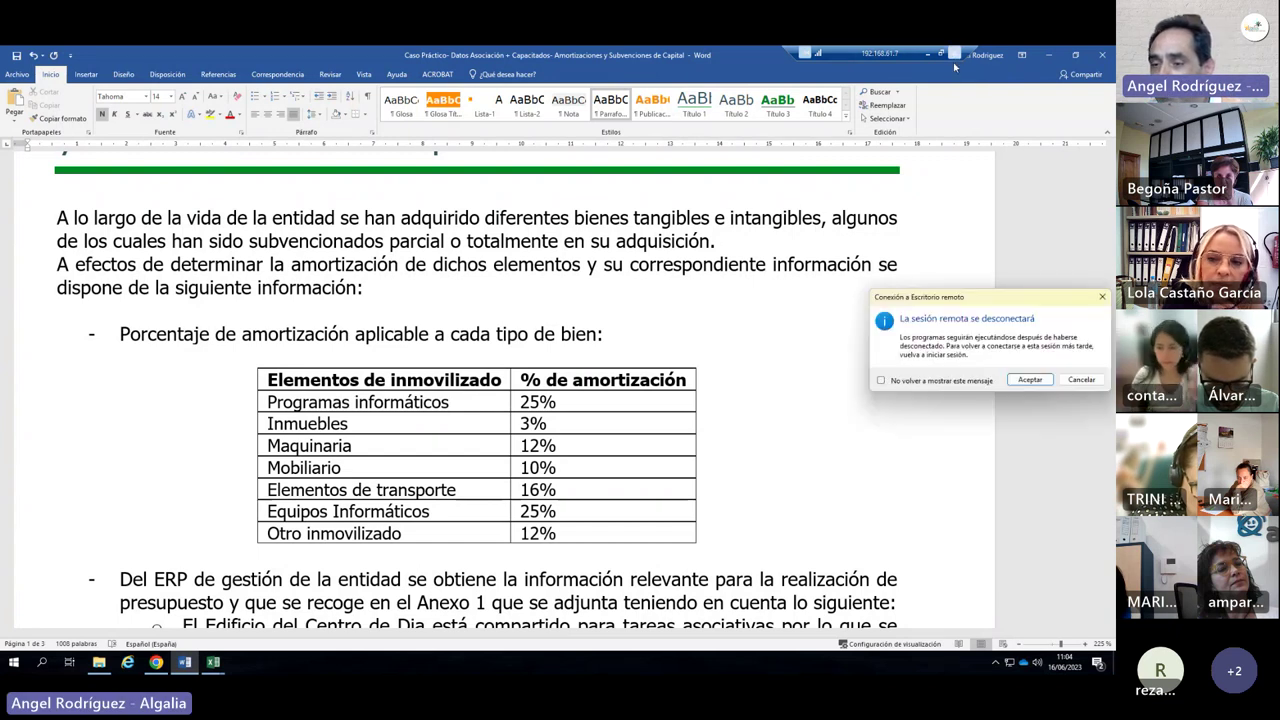
left_click(1081, 380)
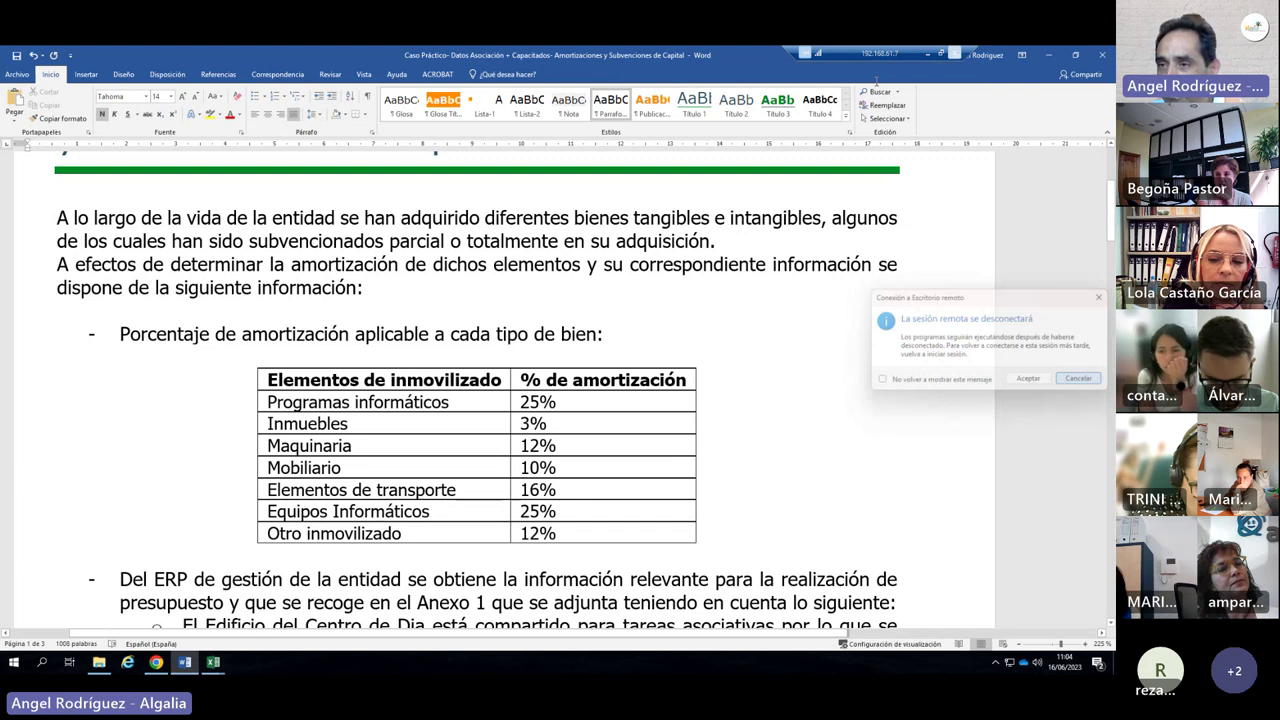
key("alt+Tab")
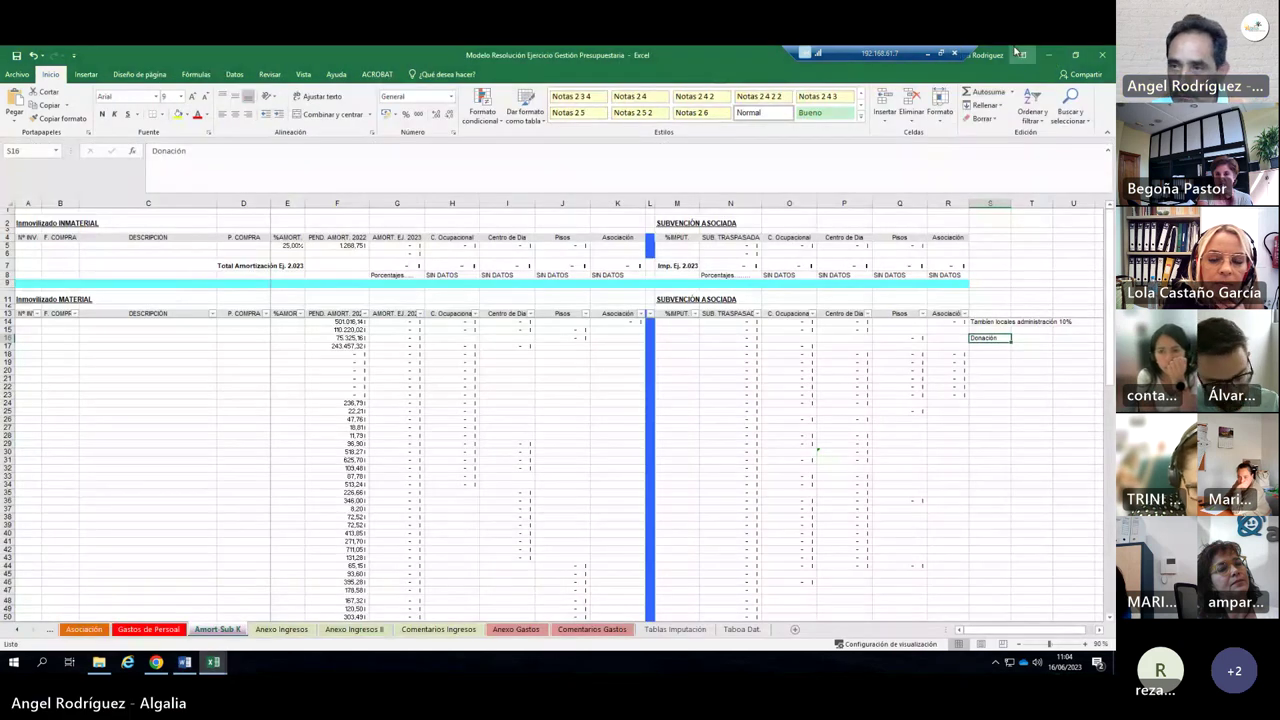
left_click(1050, 55)
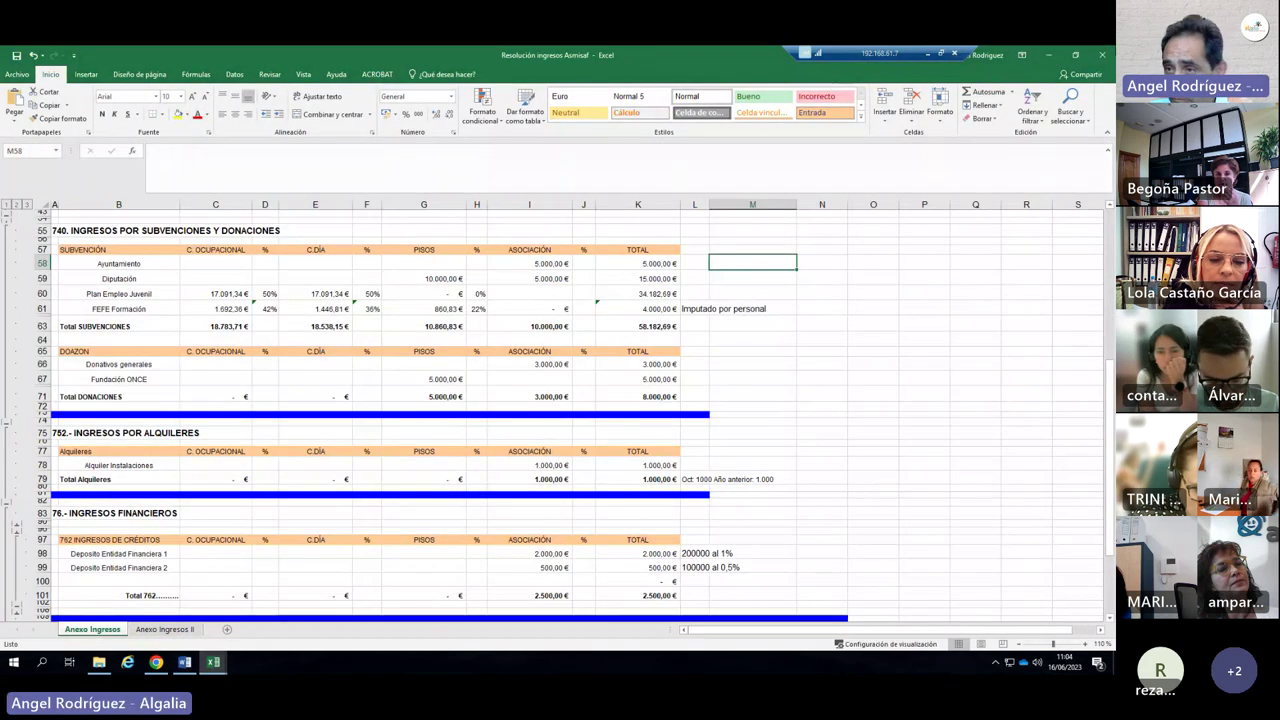
left_click(1048, 56)
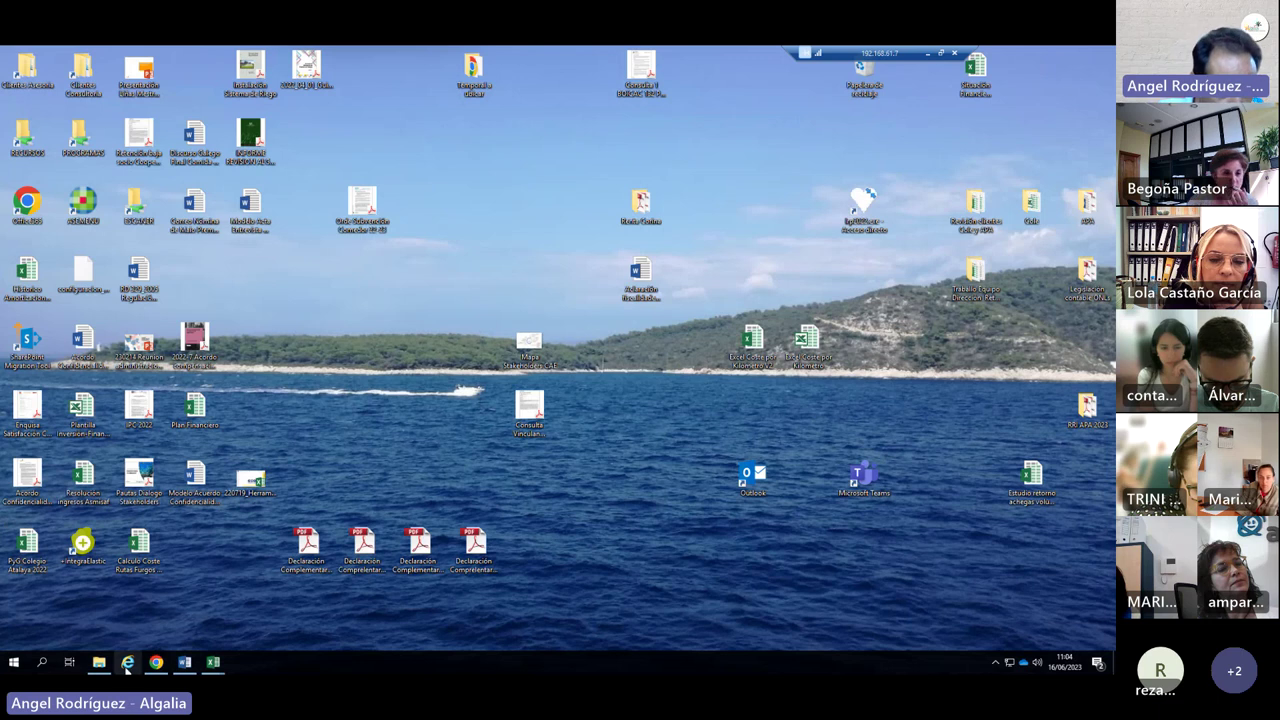
In File Explorer, browse from 4.Serv Asesoria through Fundación Cidade da Cultura de Galicia, 2. Contab and Xeral to the Fichas Subvención Capital folder.
mouse_move(113, 668)
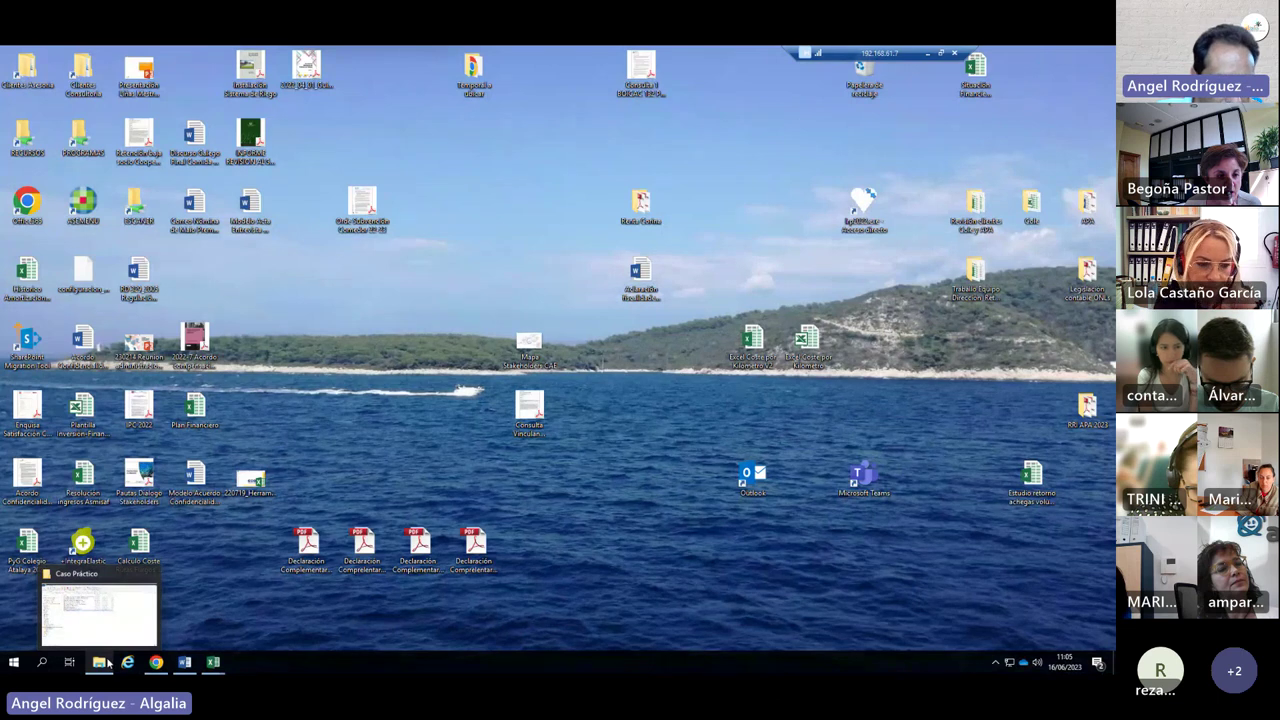
left_click(108, 664)
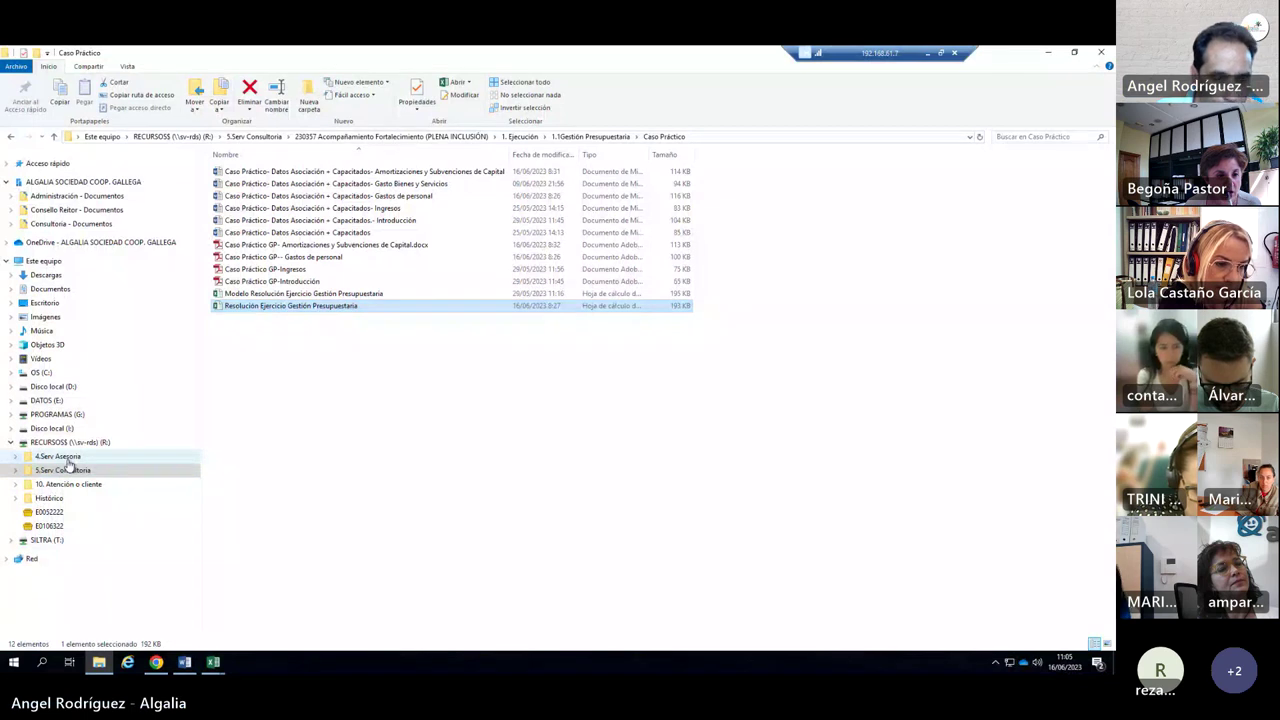
left_click(68, 462)
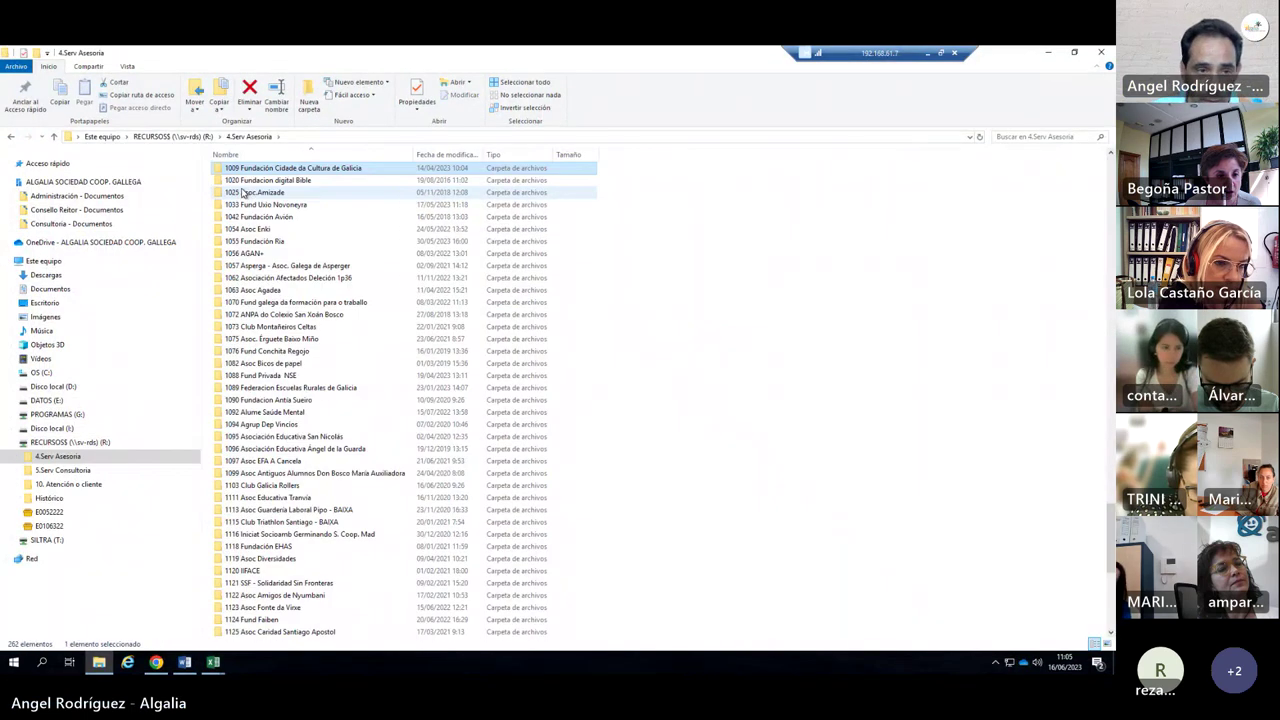
double_click(241, 193)
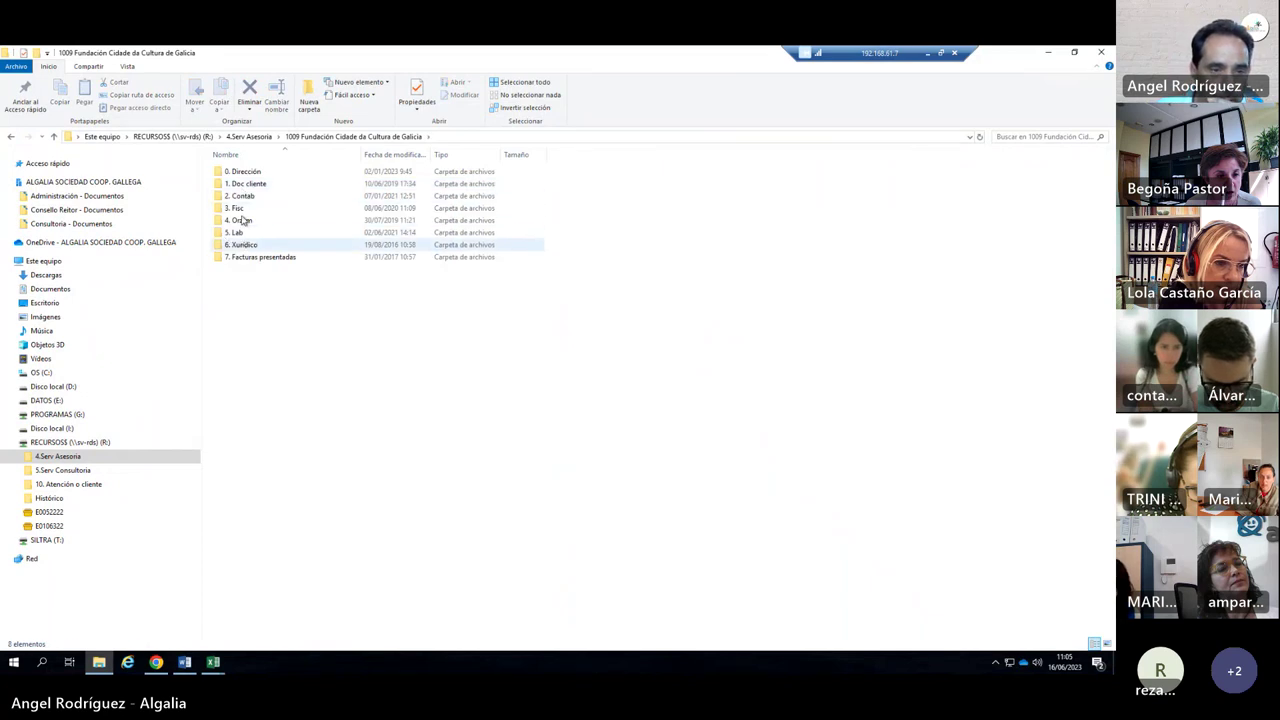
double_click(241, 197)
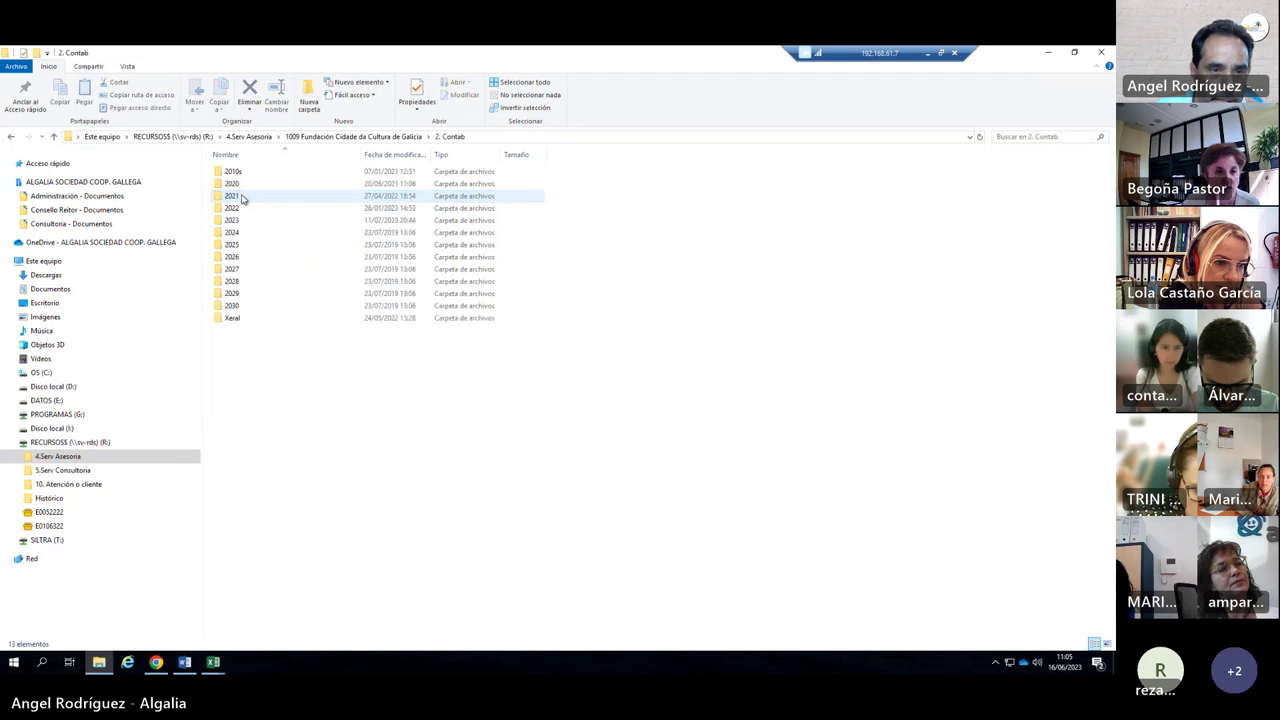
double_click(232, 318)
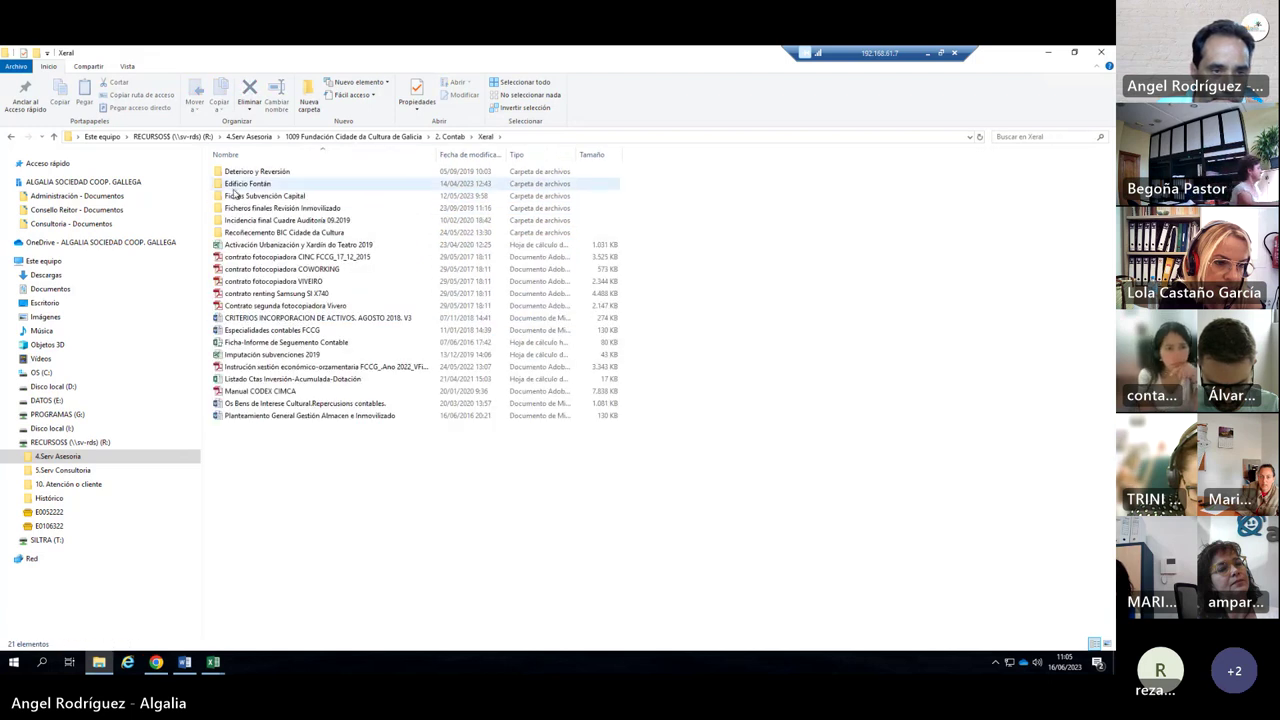
left_click(240, 197)
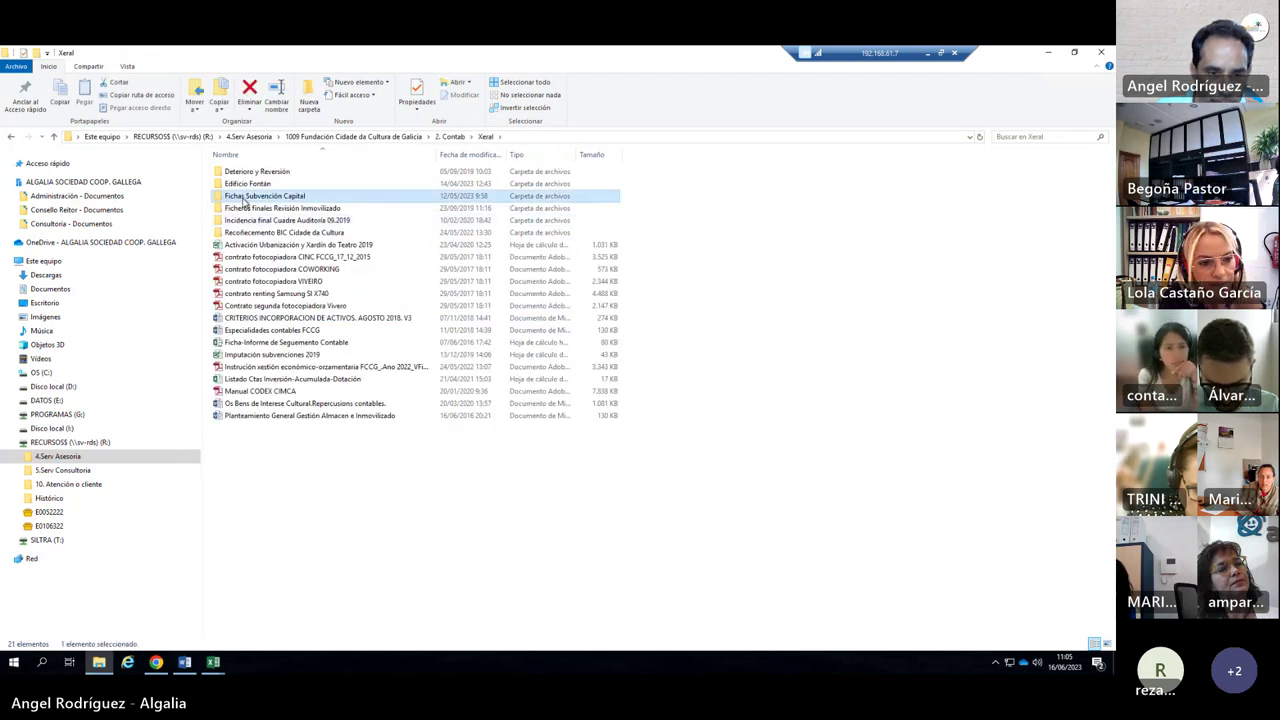
double_click(244, 199)
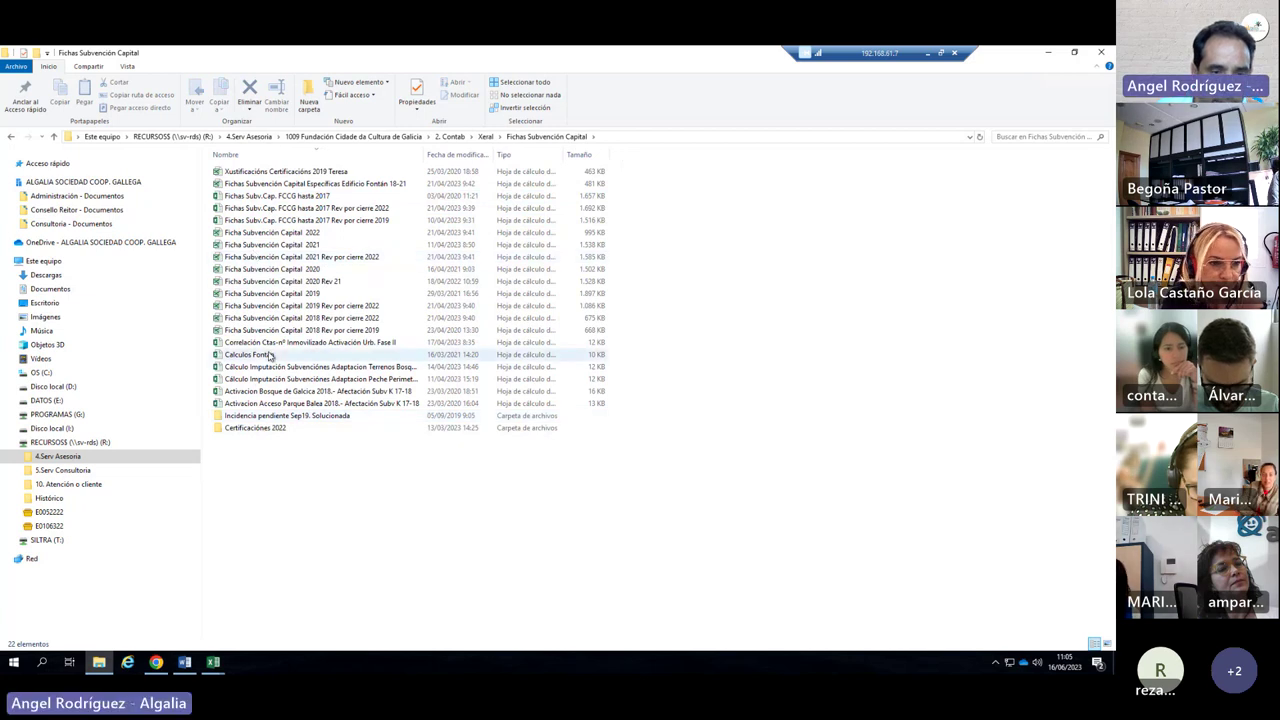
Open the Ficha Subvención Capital 2022 workbook and examine the grant data and element table headings at the start of sheet 13000022.
double_click(297, 233)
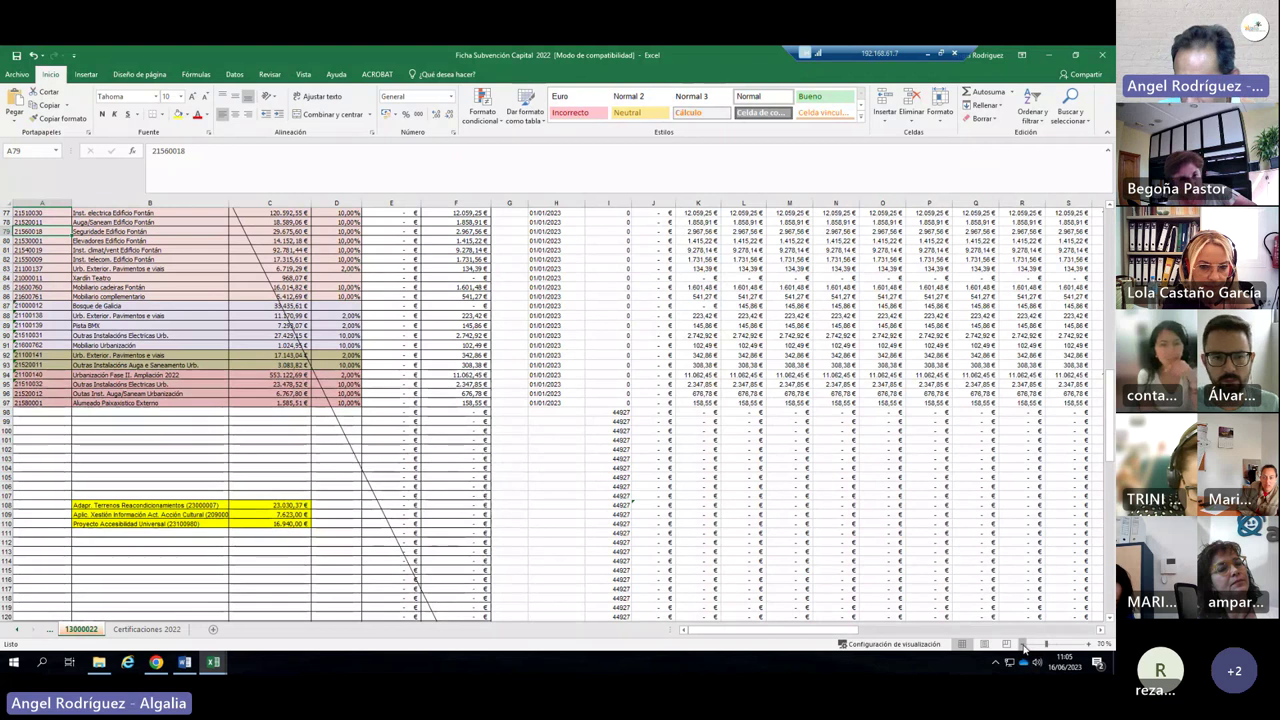
left_click(1023, 644)
left_click(1023, 644)
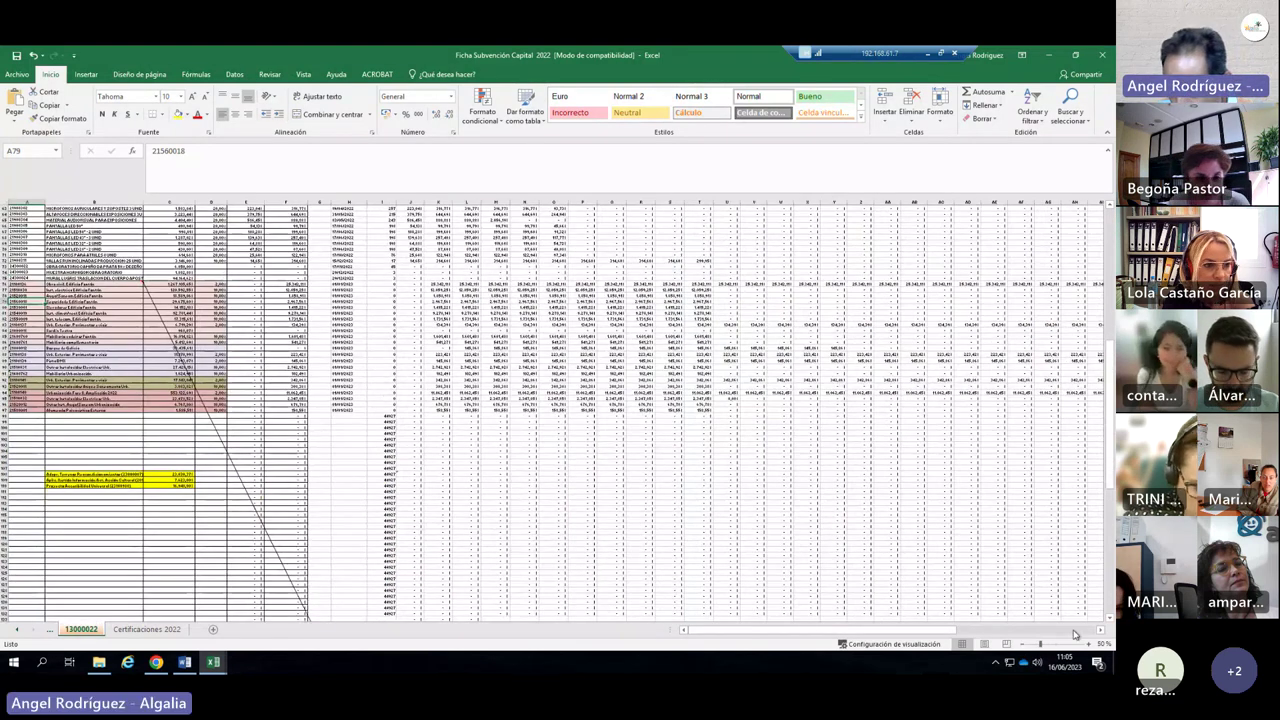
left_click(1095, 644)
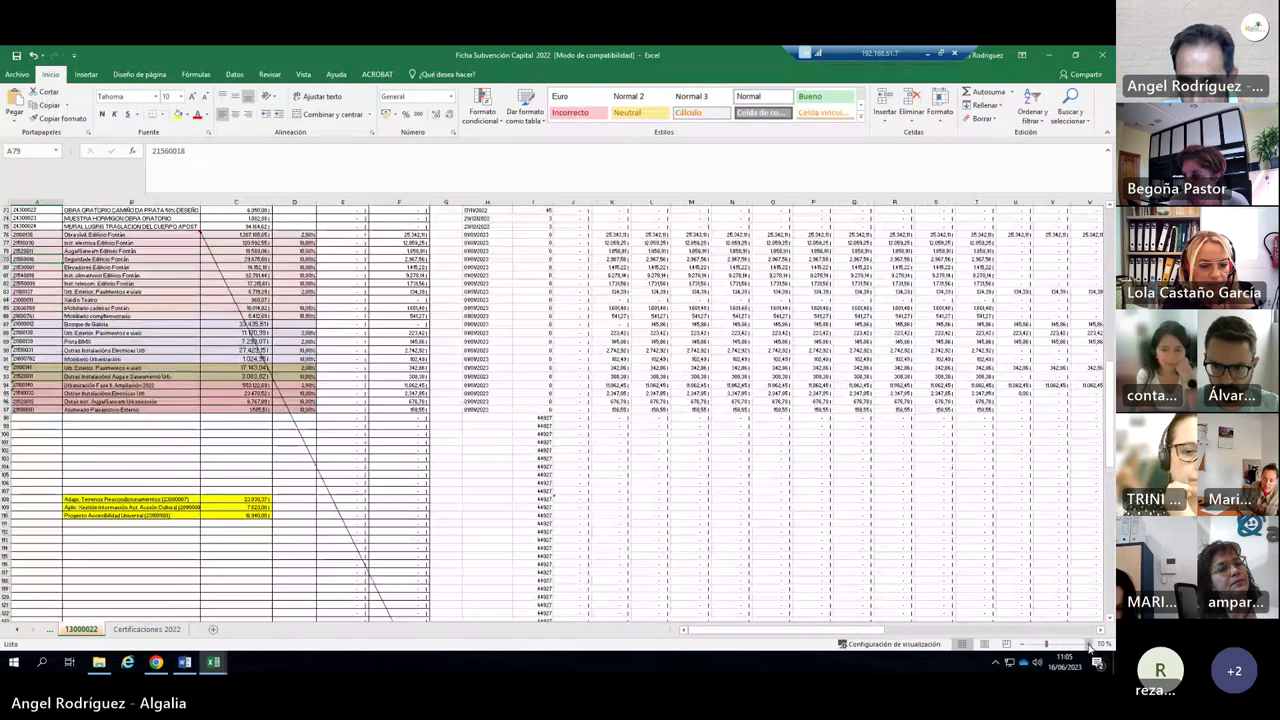
left_click(1095, 644)
left_click(1095, 644)
scroll(241, 509, "up", 9)
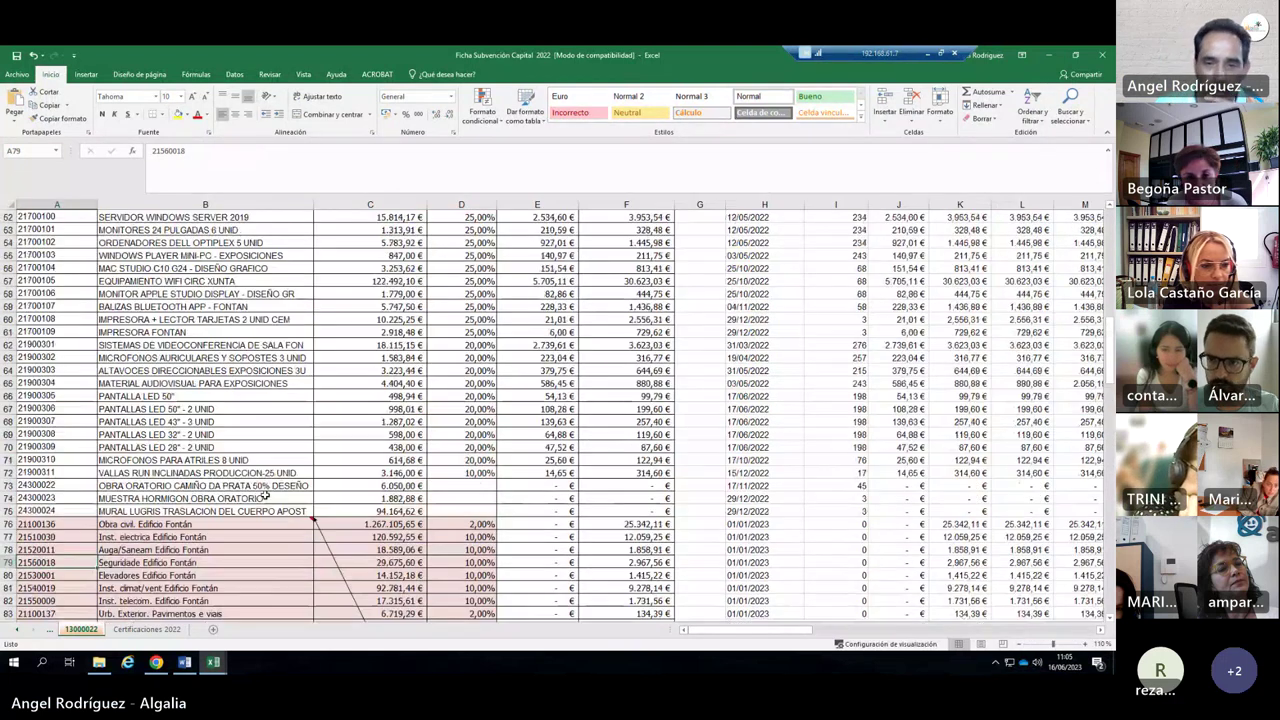
scroll(265, 497, "up", 4)
scroll(265, 497, "up", 12)
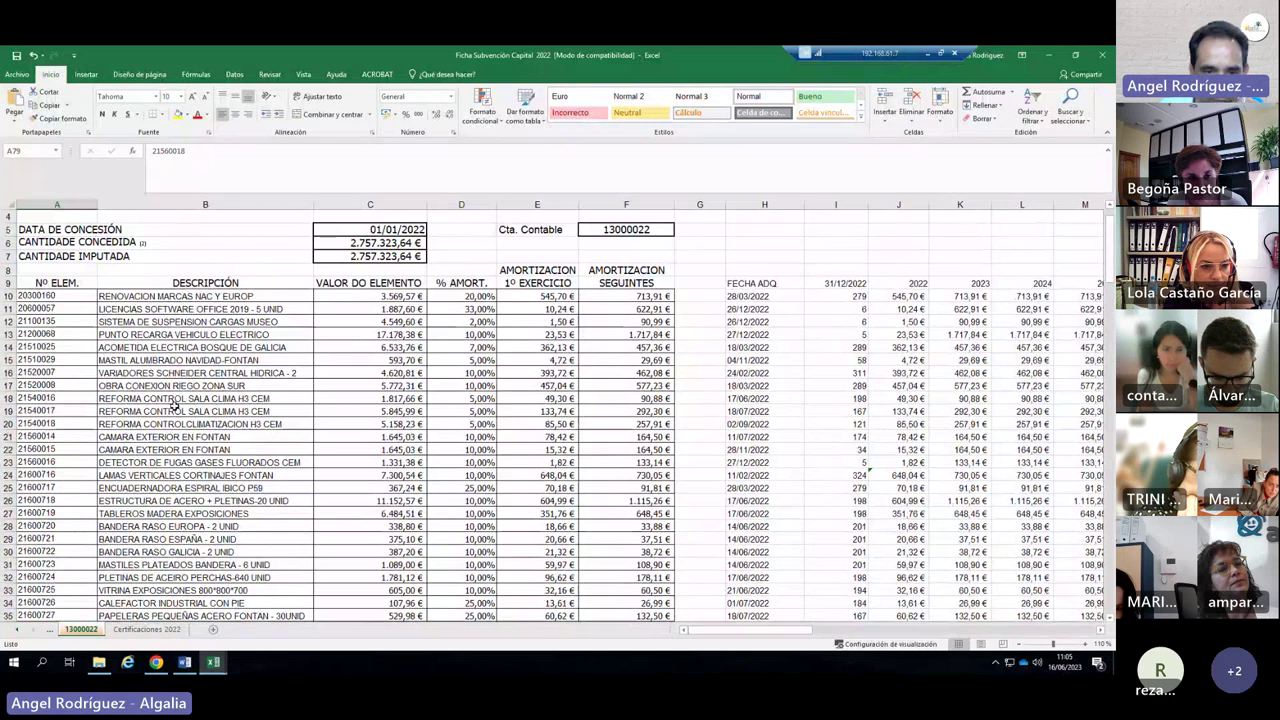
scroll(173, 405, "up", 1)
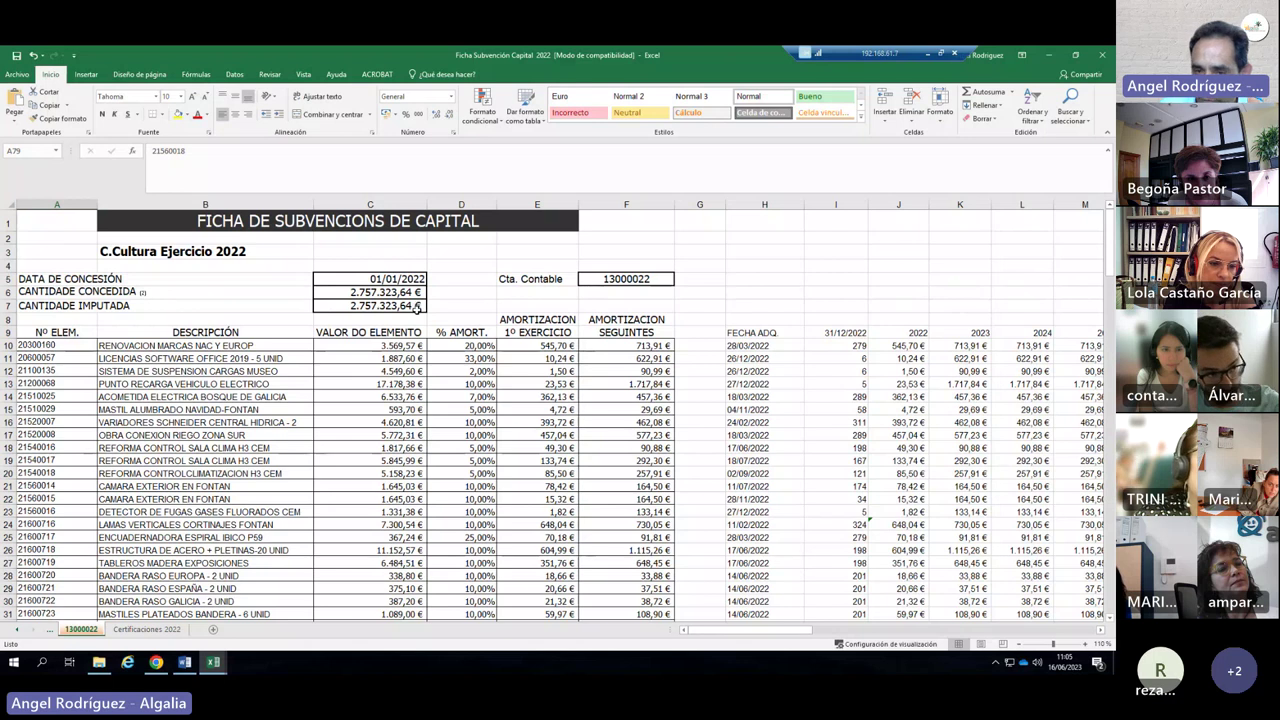
Examine the Cta. Contable cell F5 and the list of subsidised elements with their values, amortisation percentages and yearly amounts.
left_click(638, 278)
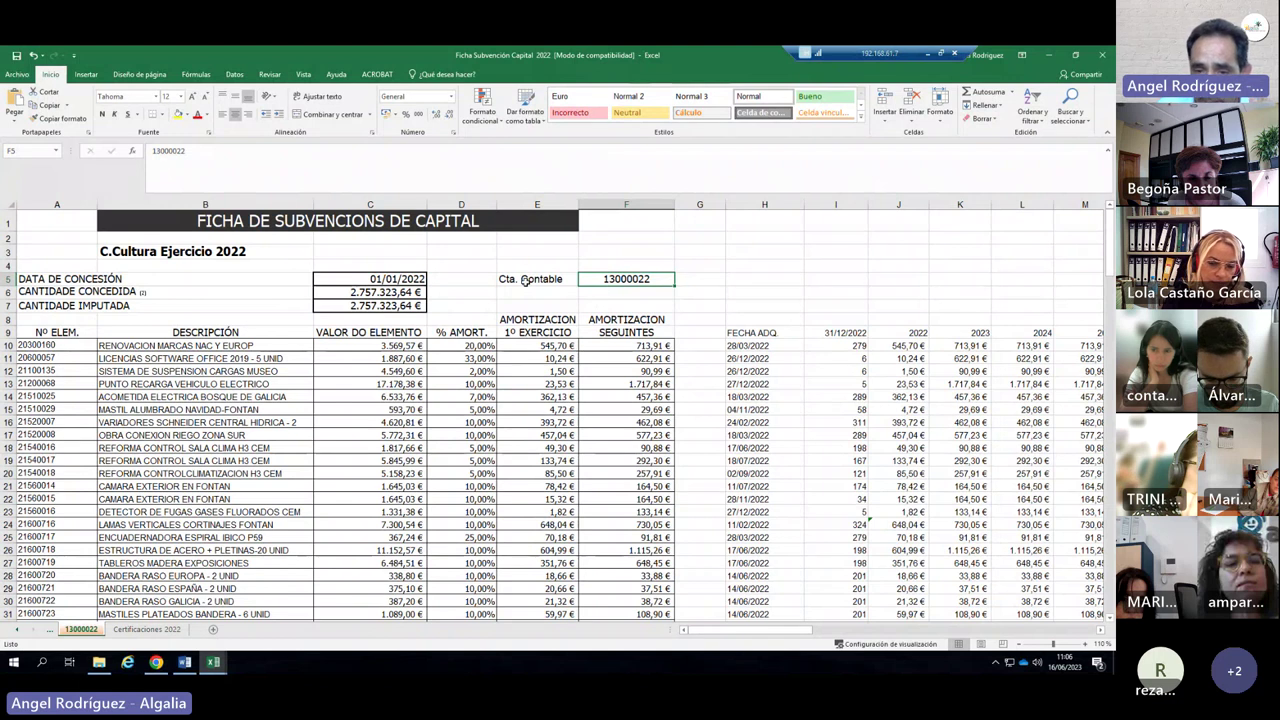
scroll(45, 418, "down", 2)
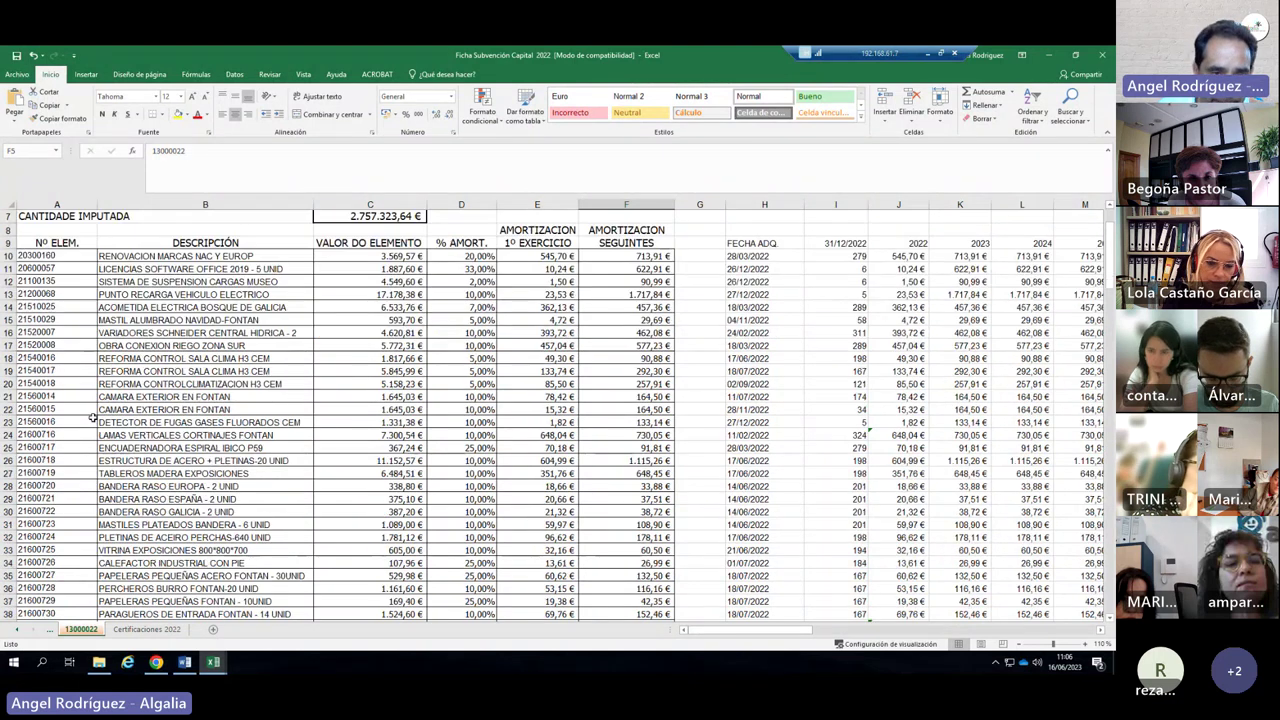
scroll(45, 418, "up", 2)
scroll(92, 409, "down", 8)
scroll(92, 409, "down", 15)
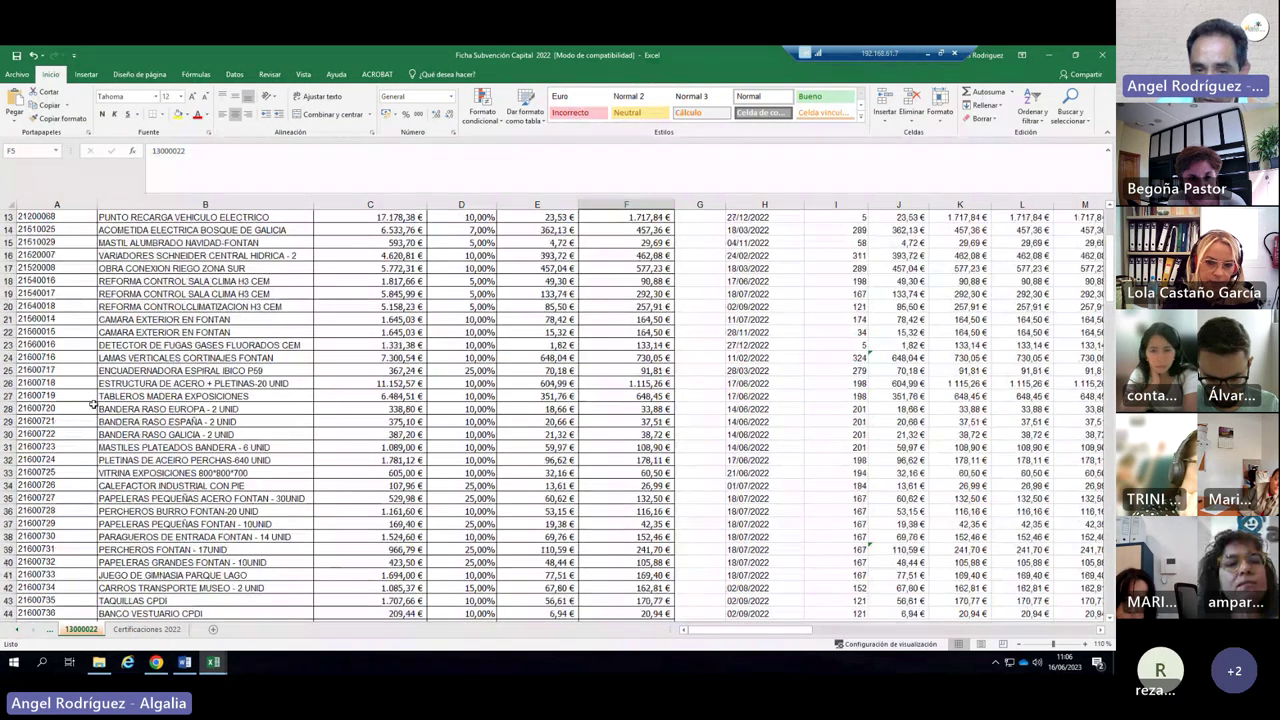
scroll(96, 400, "up", 14)
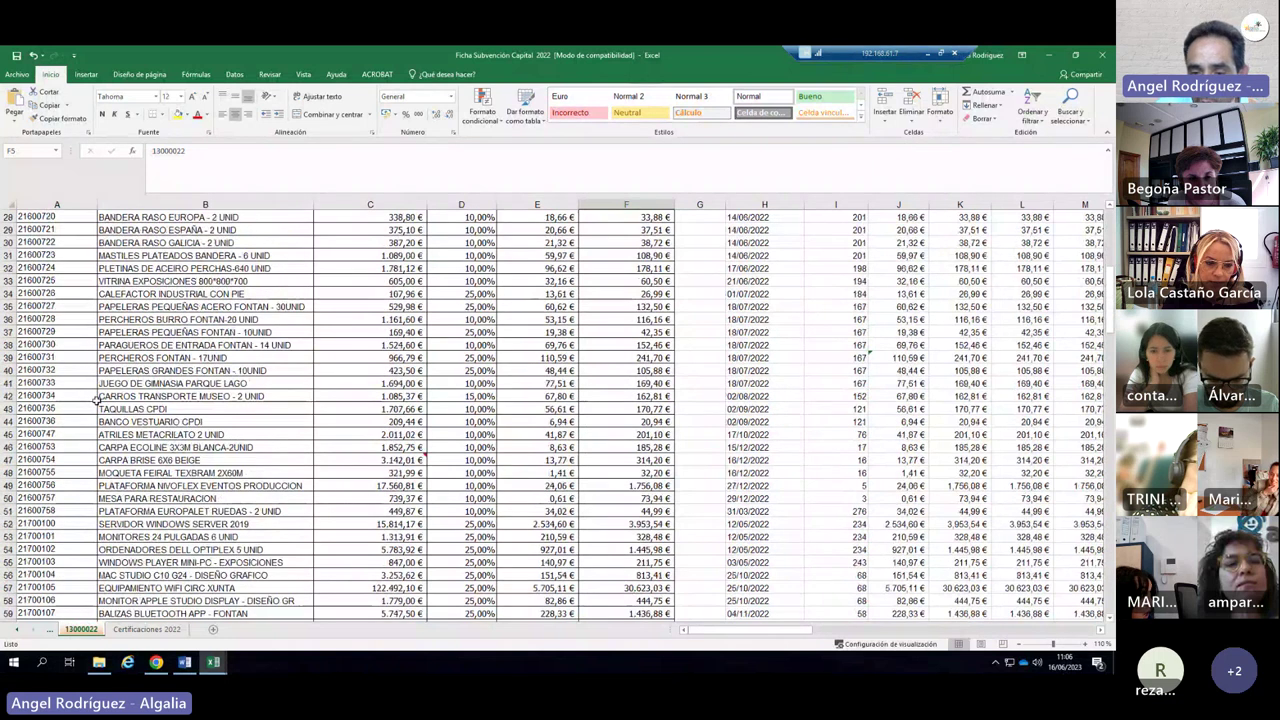
Examine the rest of the subsidised elements list, the TOTAIS ANUAIS row and the TABOA DE ASIGNACION in sheet 13000022.
scroll(96, 400, "down", 12)
scroll(96, 400, "down", 14)
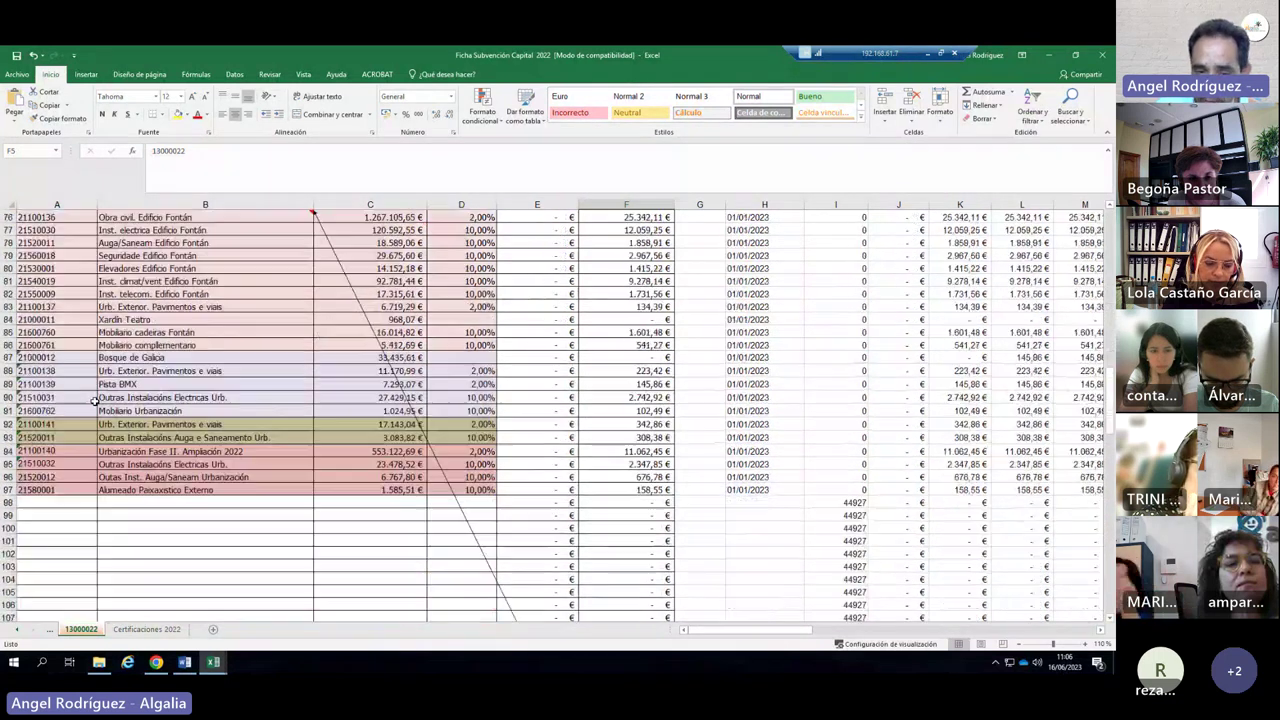
scroll(93, 401, "down", 6)
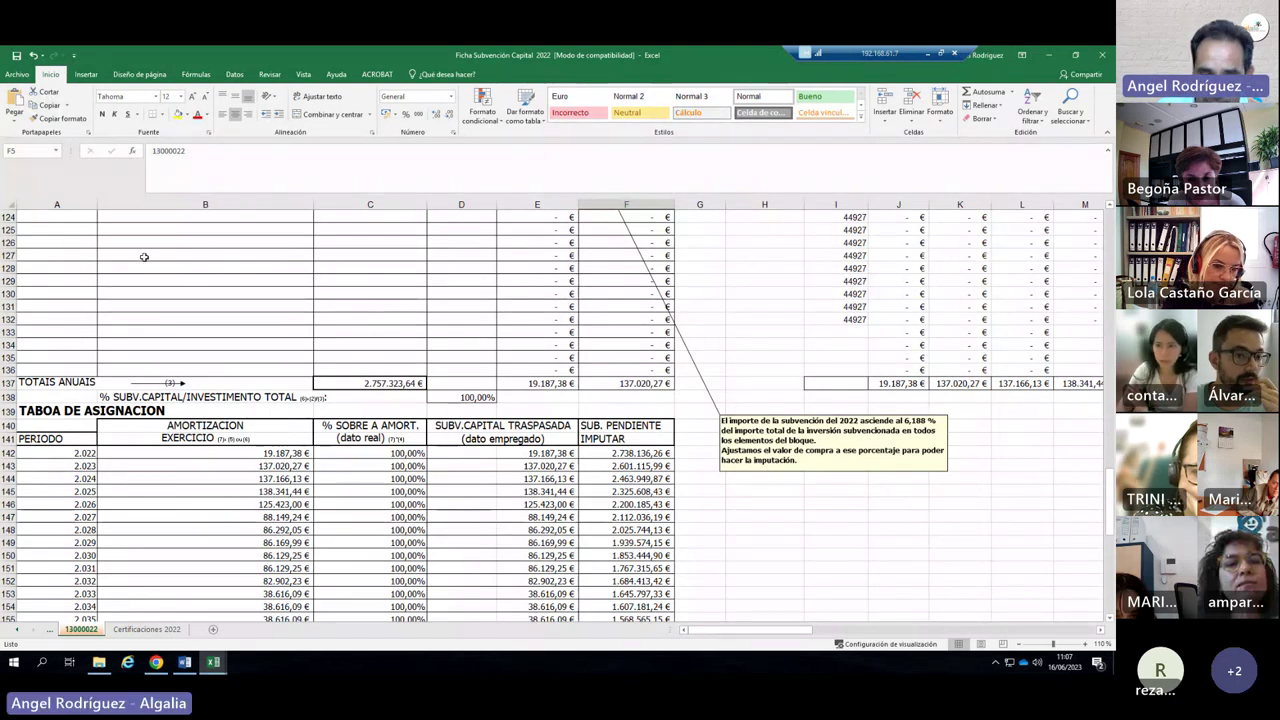
scroll(246, 306, "up", 15)
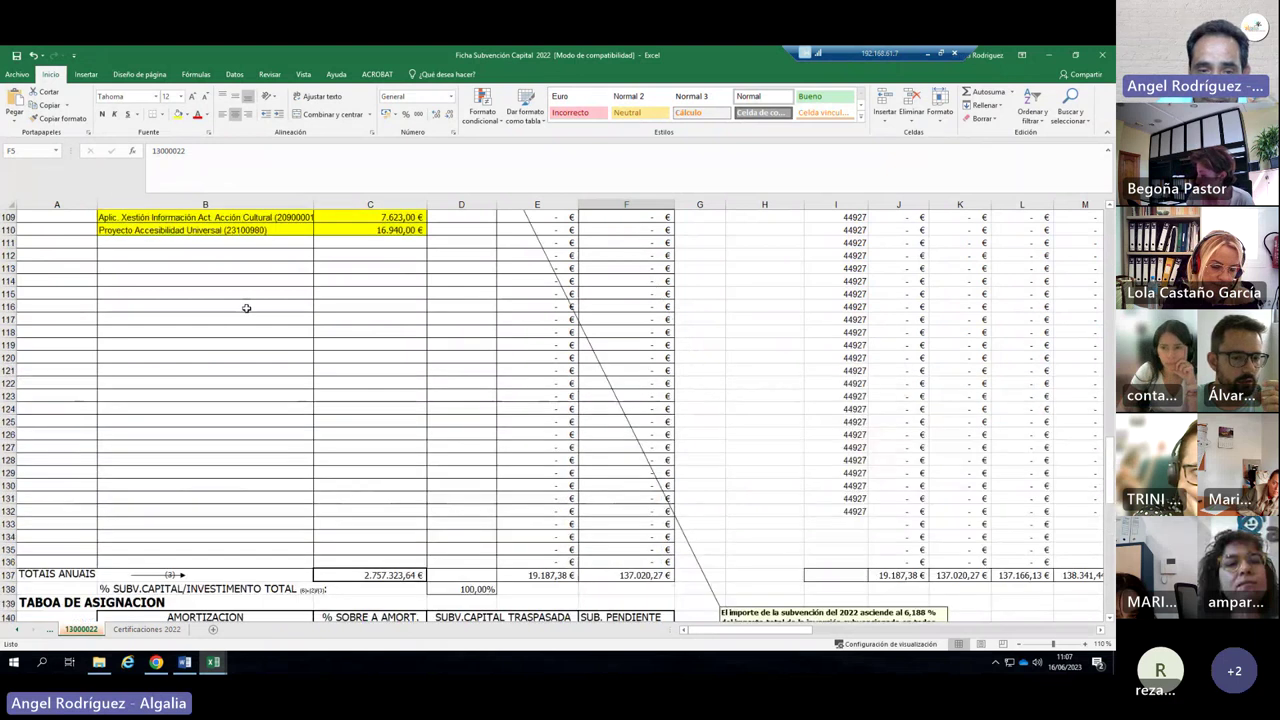
scroll(478, 317, "up", 4)
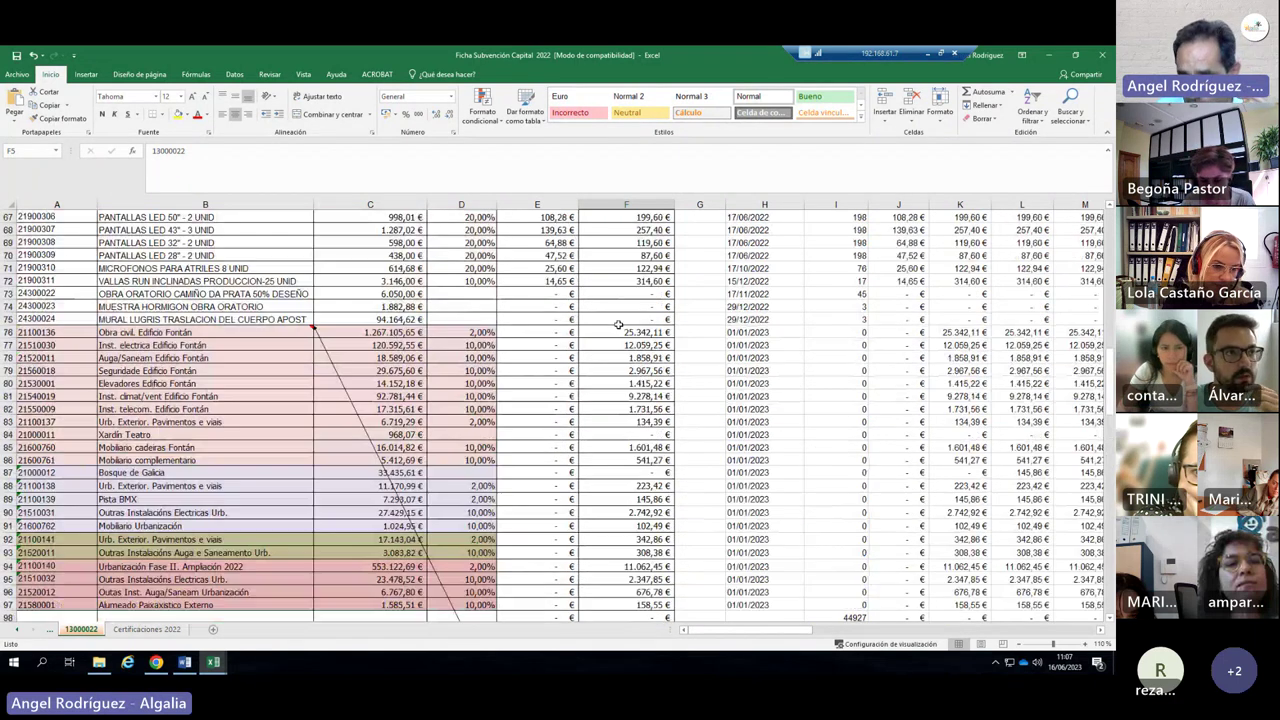
Examine the yearly amortisation columns across the future years and the acquisition dates beside the element list.
left_click_drag(716, 640, 879, 640)
scroll(405, 362, "up", 6)
scroll(405, 362, "up", 5)
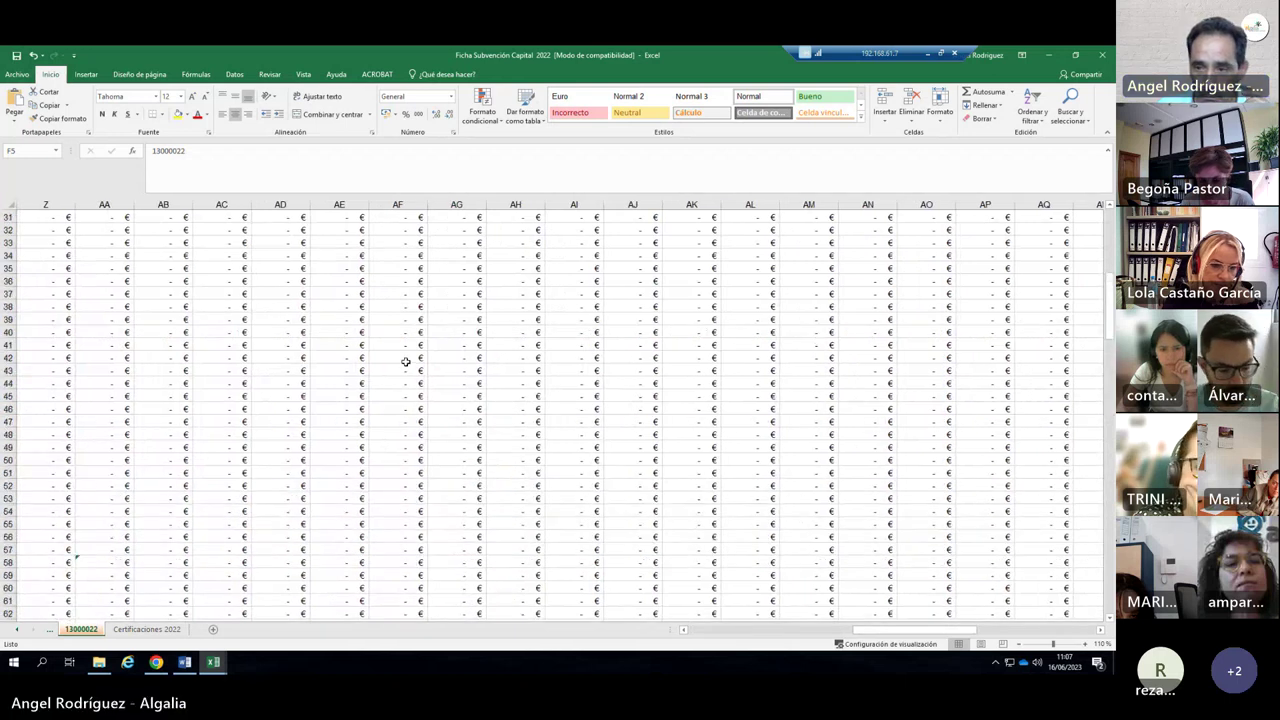
scroll(405, 362, "up", 11)
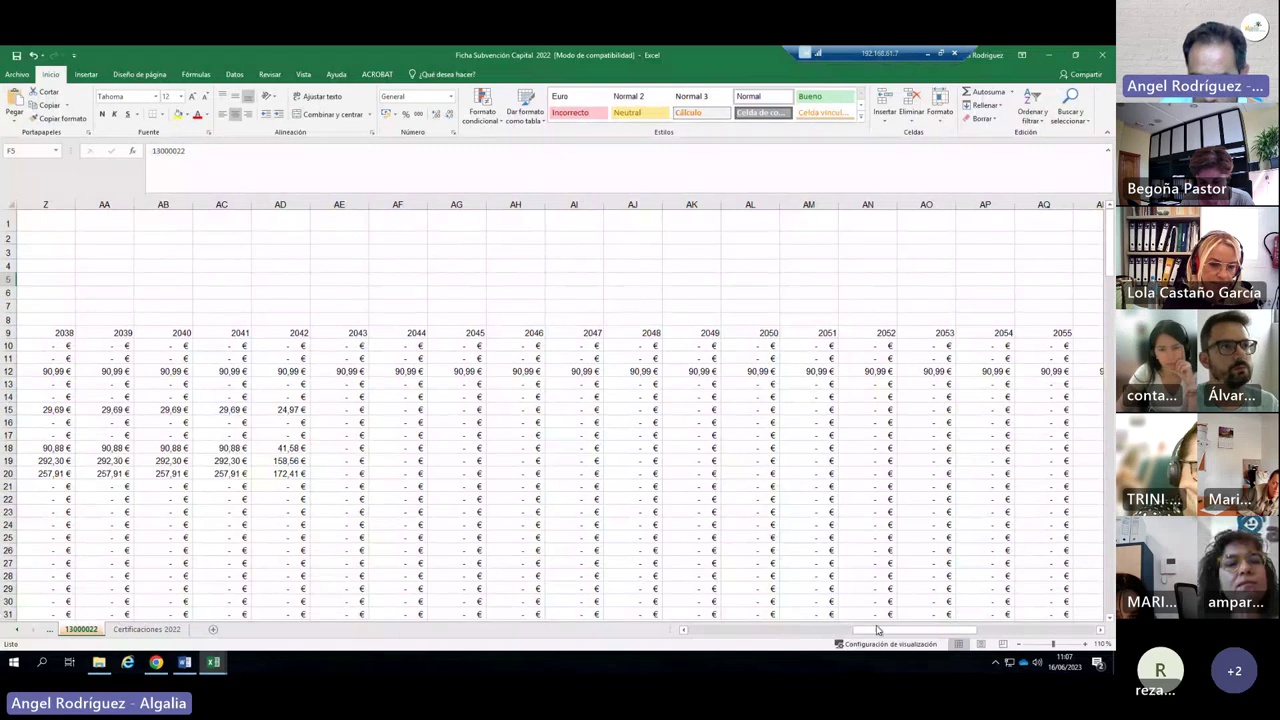
left_click_drag(879, 632, 756, 645)
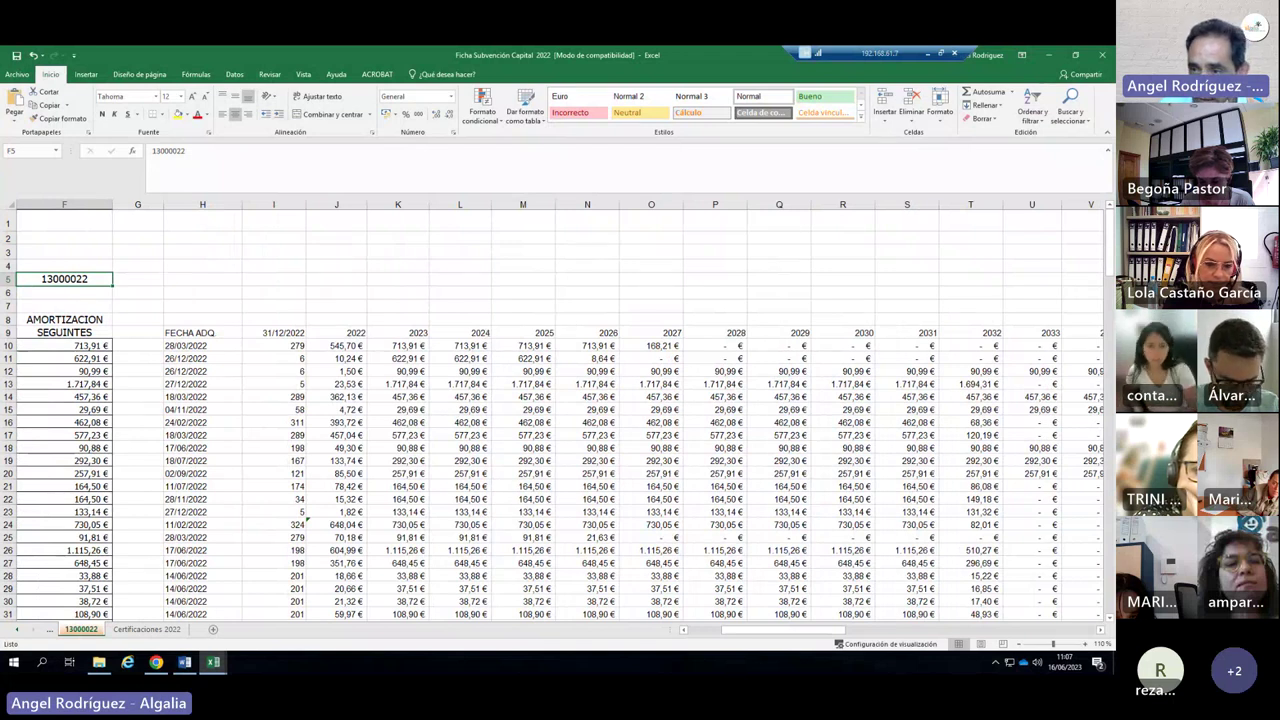
Compare the 2023 annual total formula in K137 with the 2023 amortisation cell B143 in the TABOA DE ASIGNACION.
left_click_drag(1108, 242, 1104, 500)
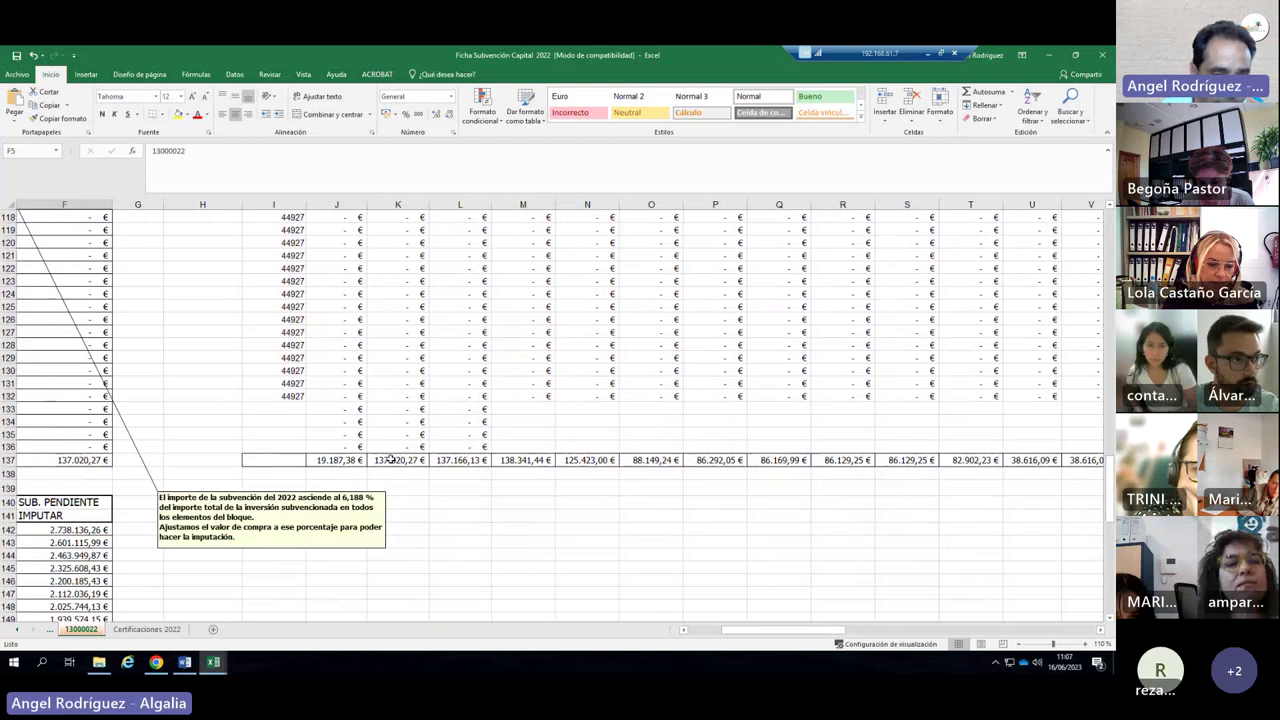
left_click(390, 459)
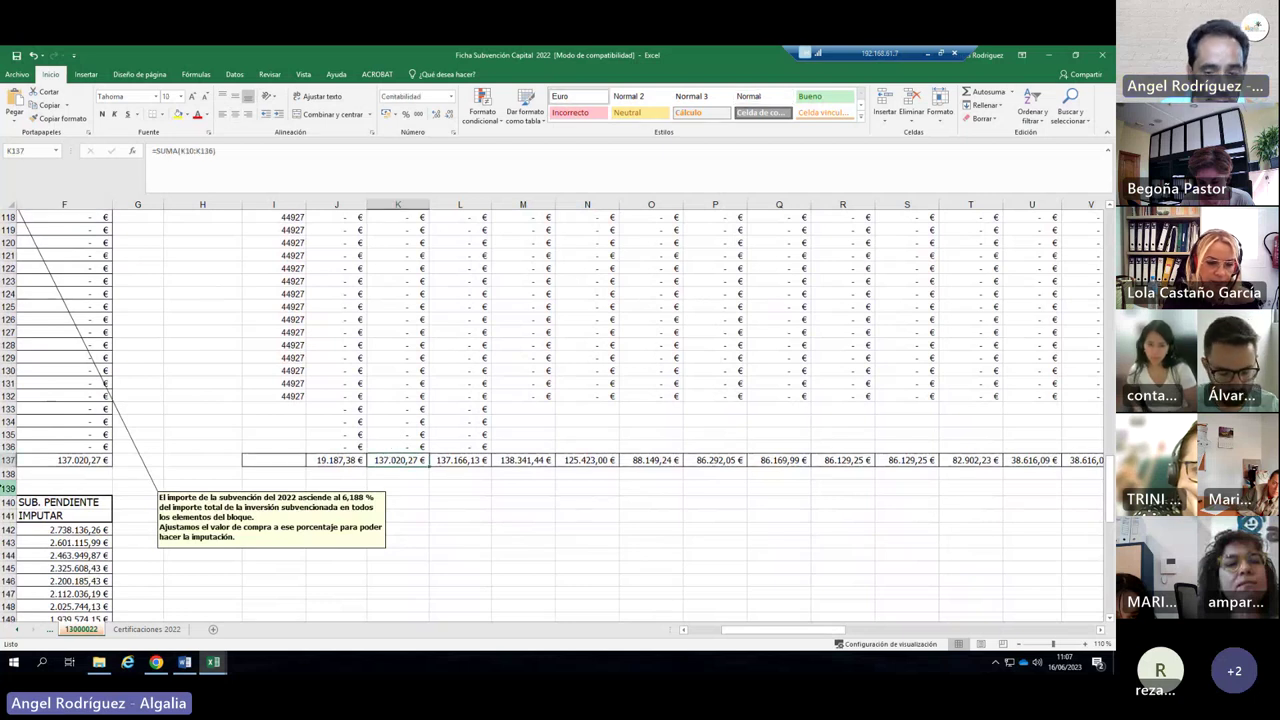
left_click(685, 631)
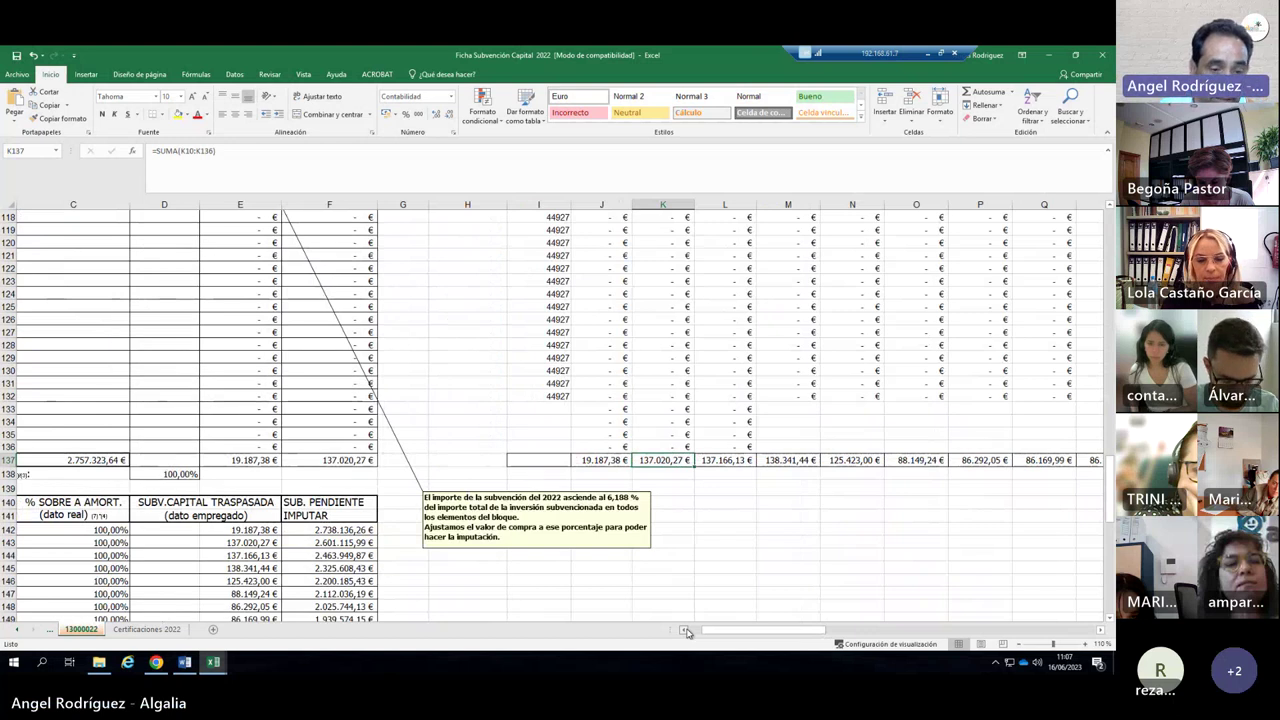
left_click(686, 631)
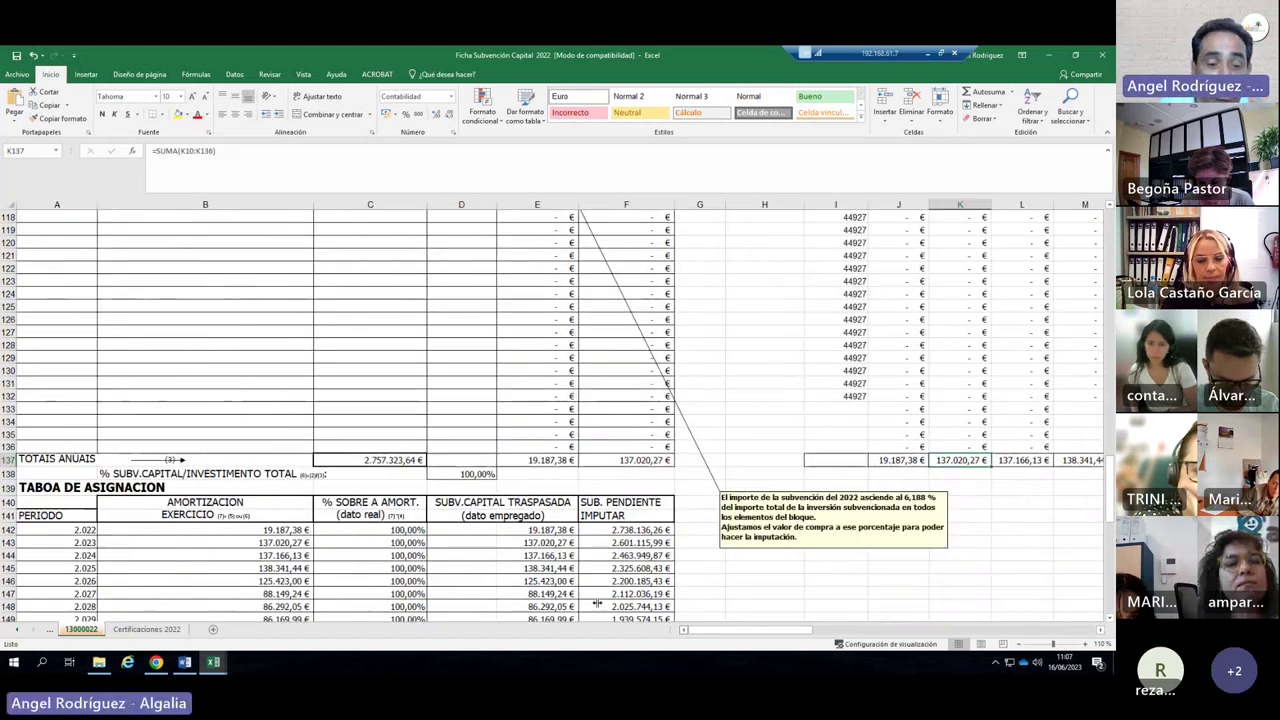
left_click(287, 542)
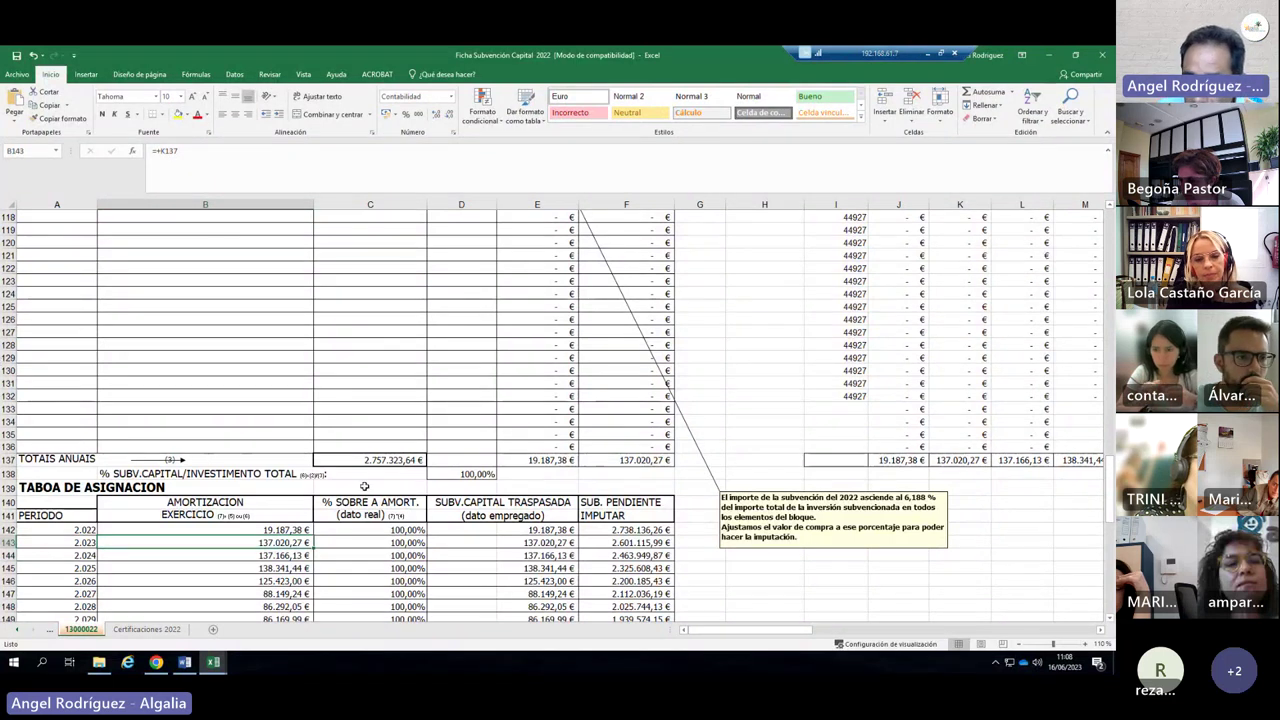
Review the highlighted subsidised elements again and return to the annual totals above the allocation table.
scroll(456, 481, "up", 7)
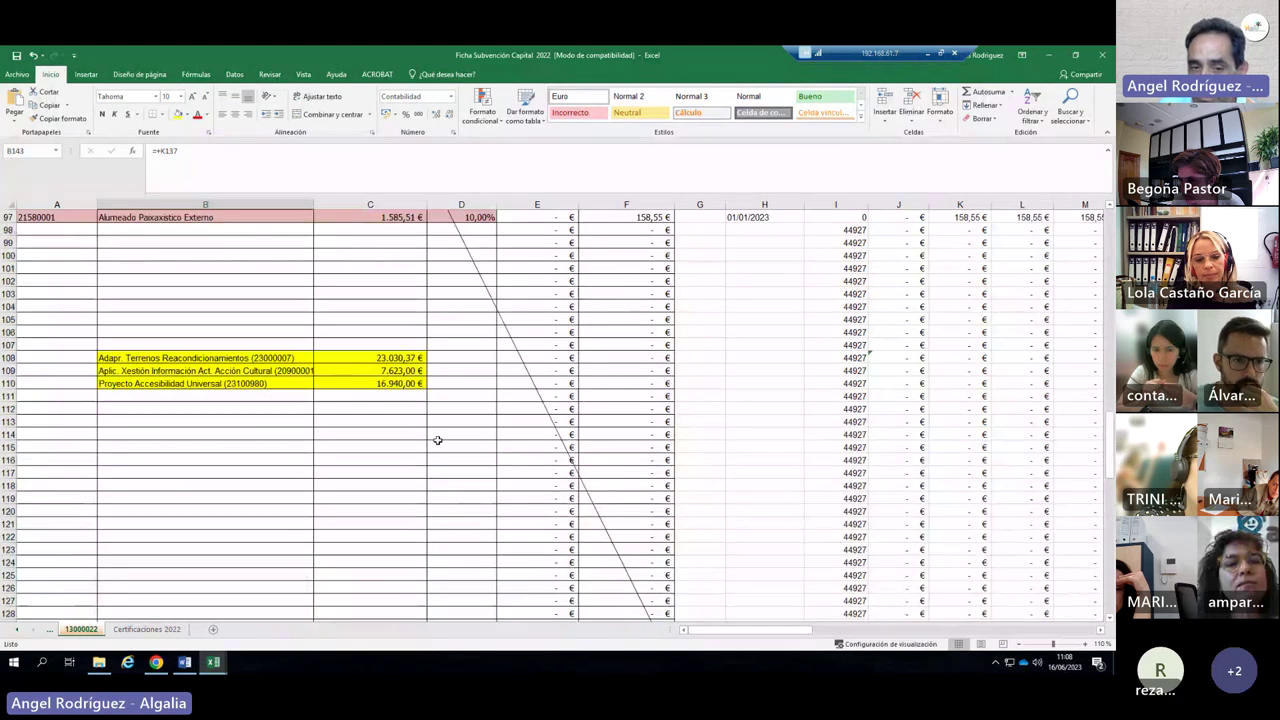
scroll(438, 477, "up", 2)
scroll(438, 477, "up", 7)
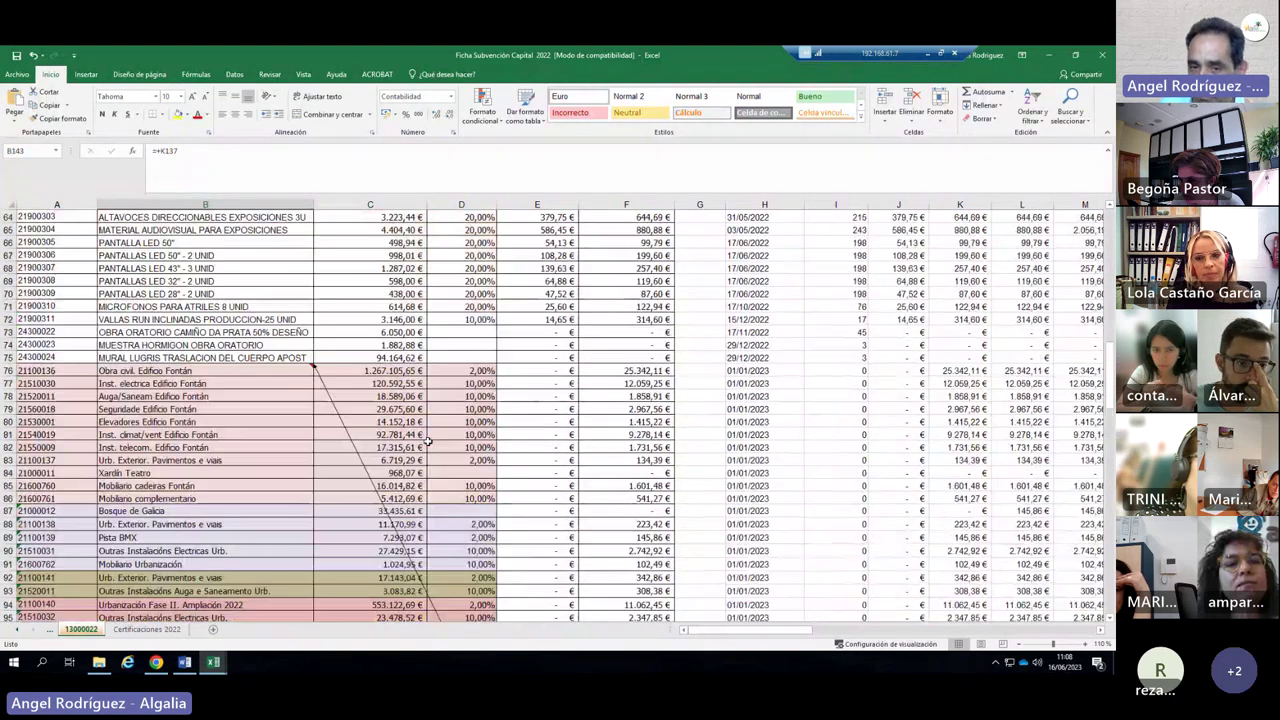
scroll(388, 450, "down", 15)
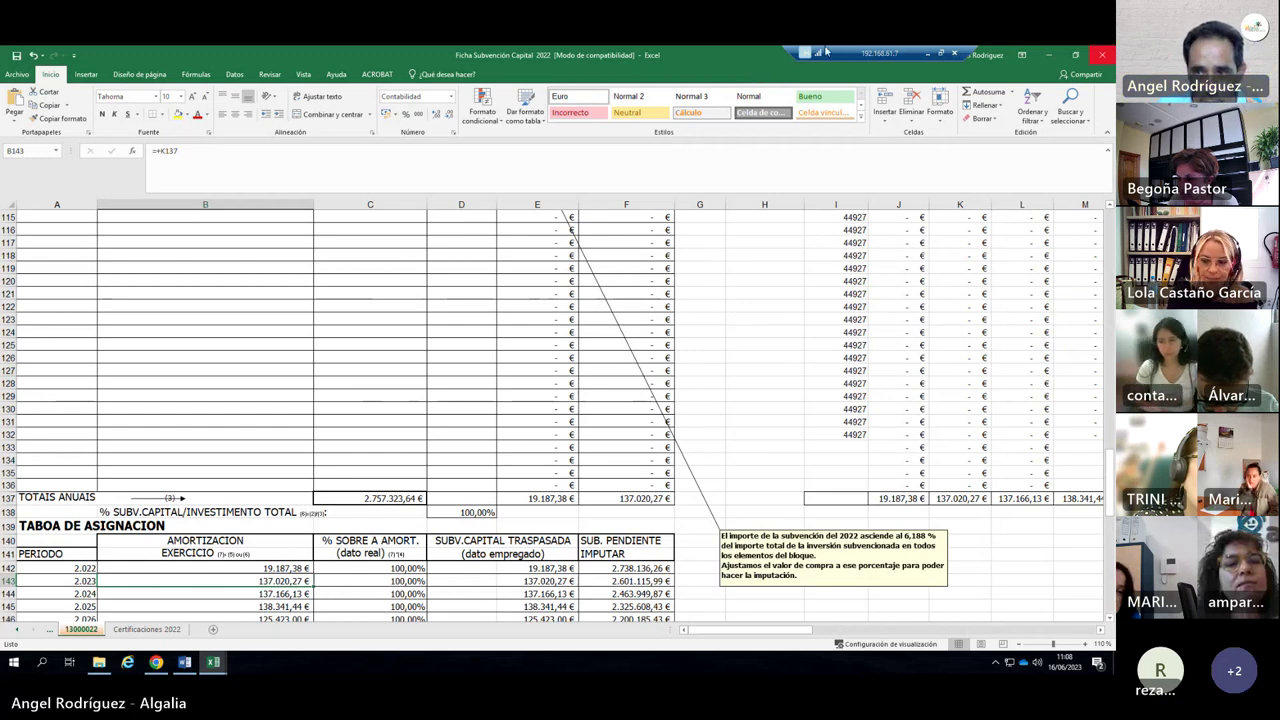
Close the capital subsidy workbook and switch to Modelo Resolución Ejercicio Gestión Presupuestaria, selecting the %IMPUT. cell M14 in Amort-Sub K.
key("alt+Tab")
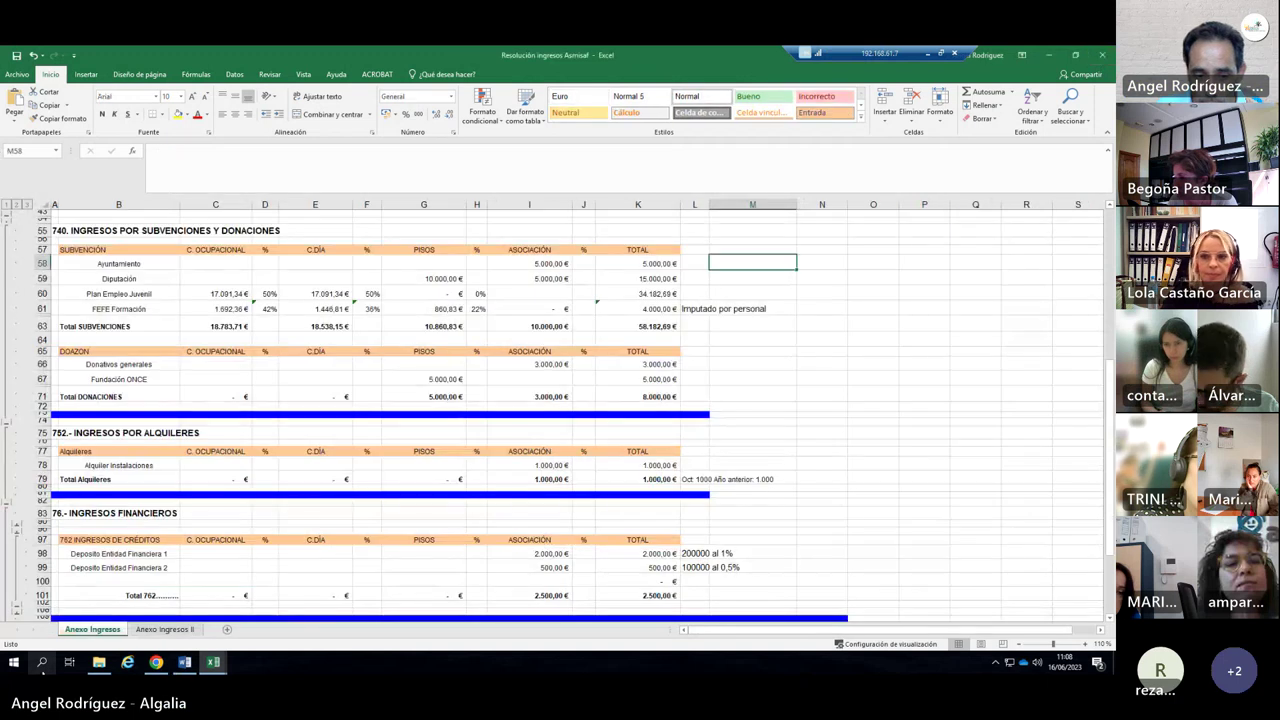
left_click(213, 662)
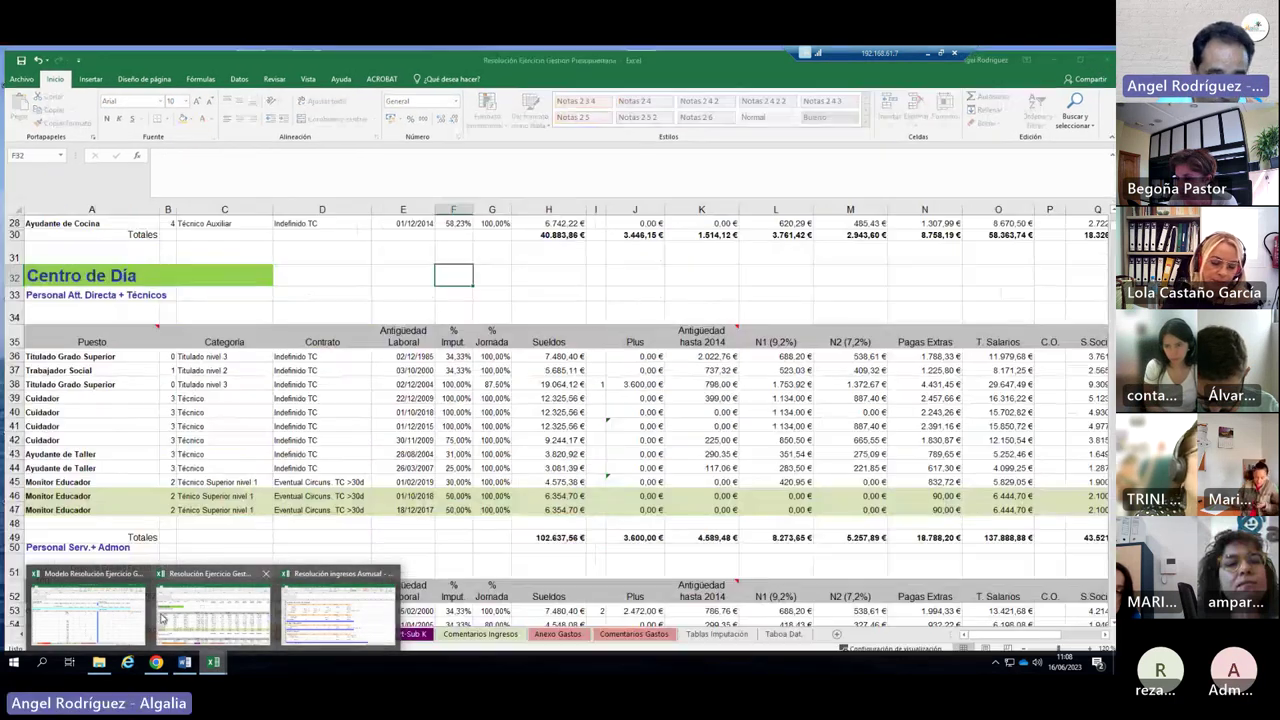
left_click(88, 612)
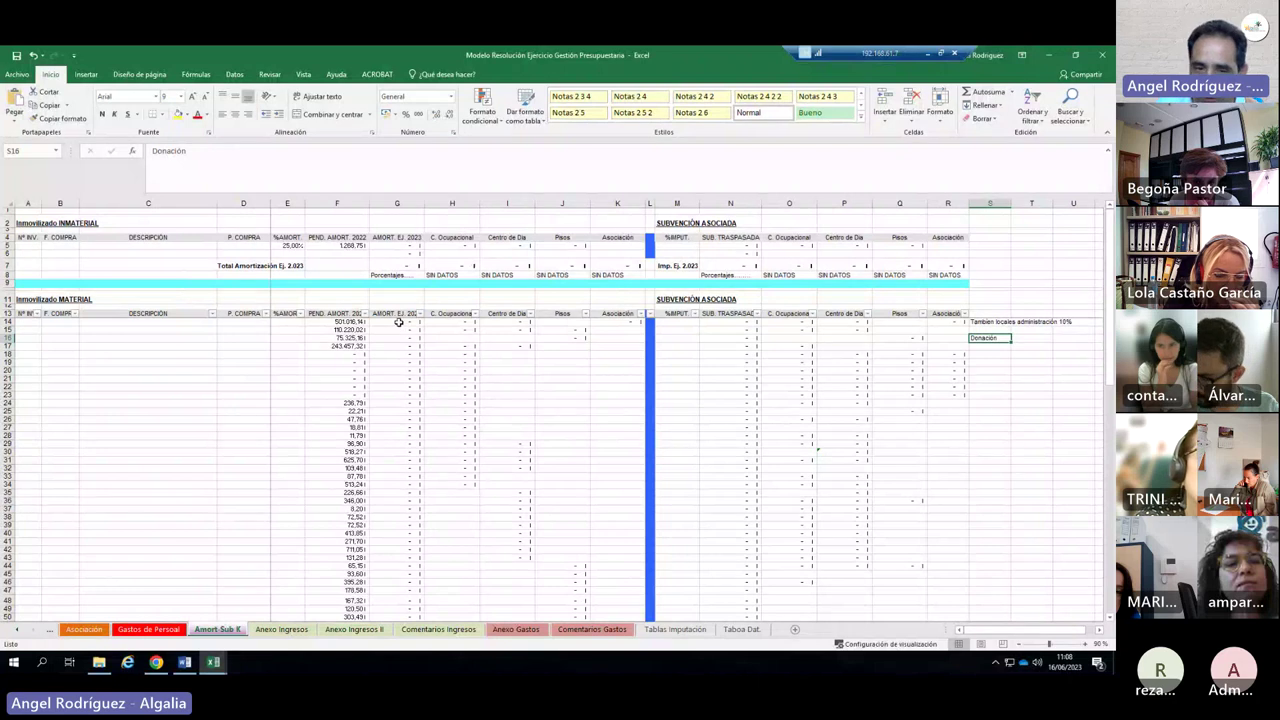
left_click(684, 322)
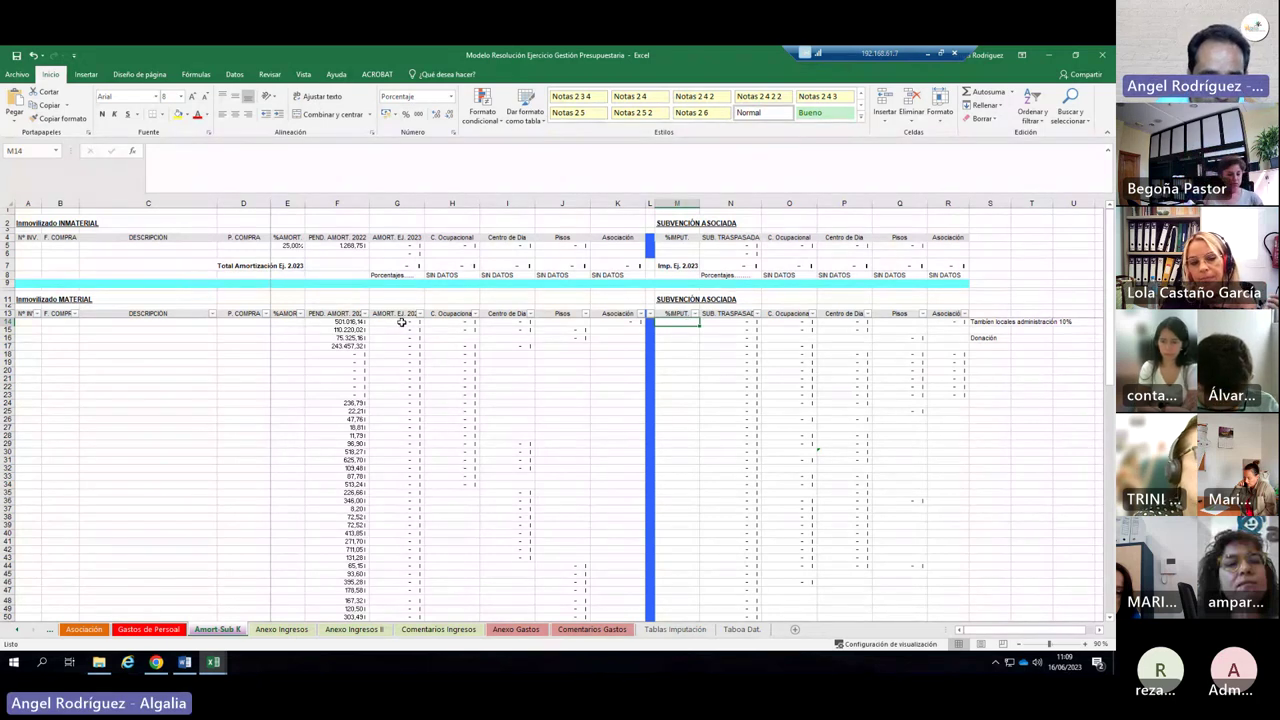
Enter 25% as the trial amortisation percentage in E14 and examine the AMORT. EJ. 2023 formula in G14.
left_click(290, 322)
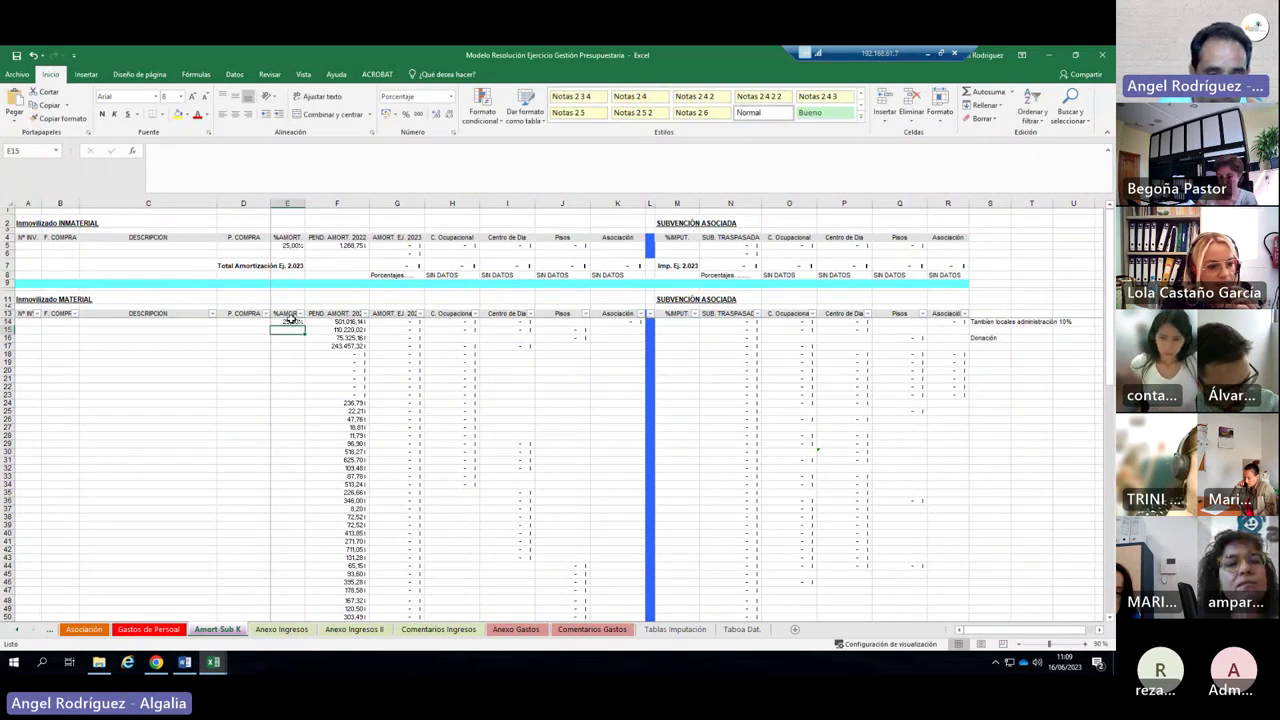
key("Right")
key("Right")
key("Right")
key("Left")
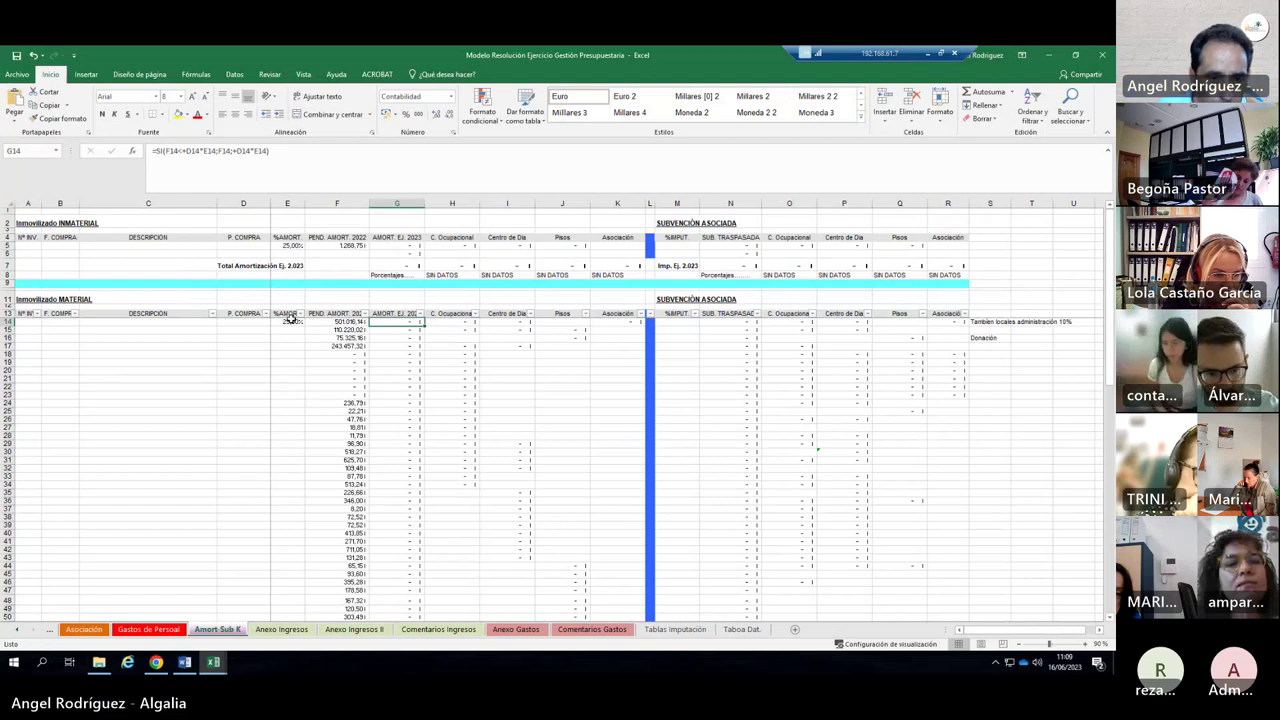
key("Left")
key("Right")
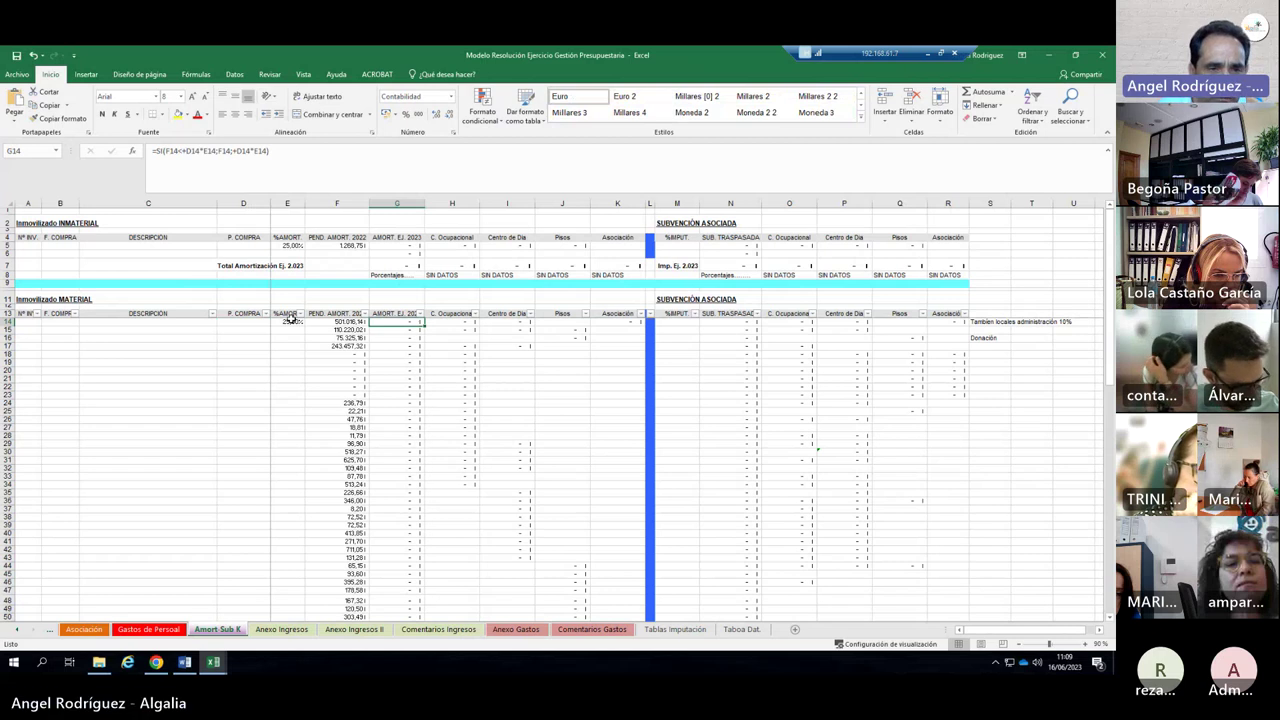
Check the purchase price, percentage and amortisation cells of row 14, and clear the trial percentage from E14.
left_click(276, 323)
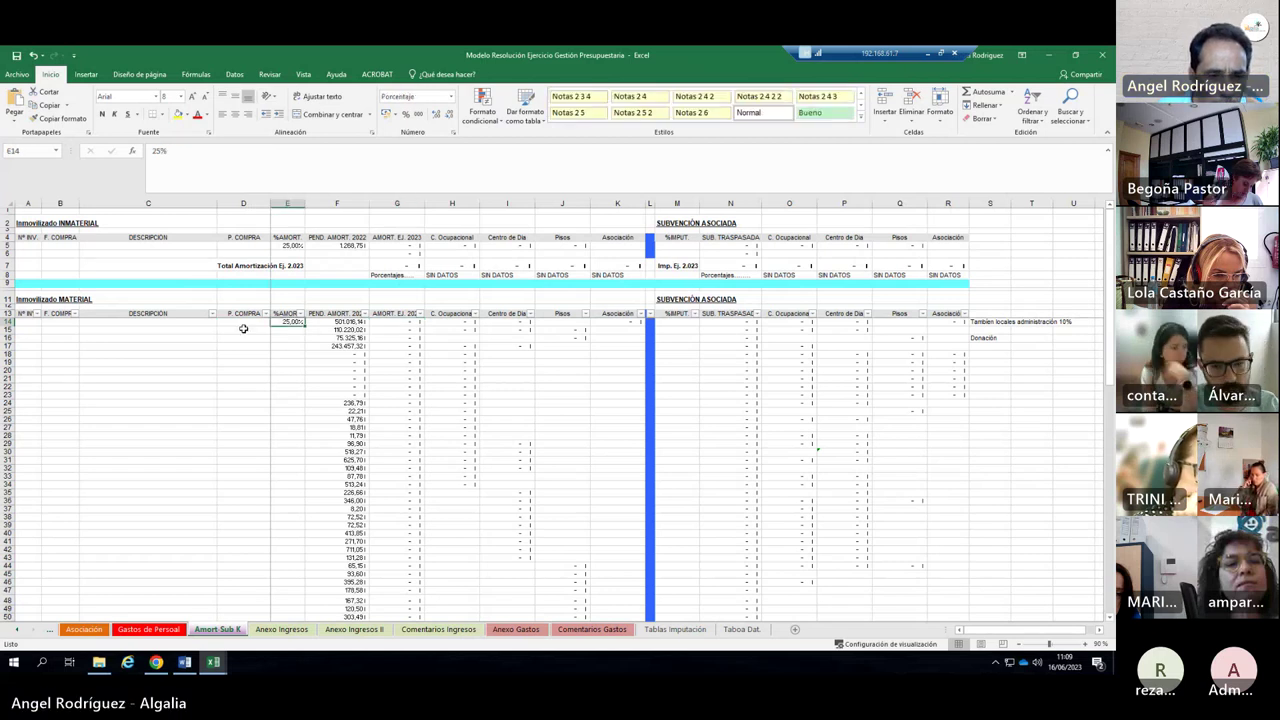
left_click(231, 323)
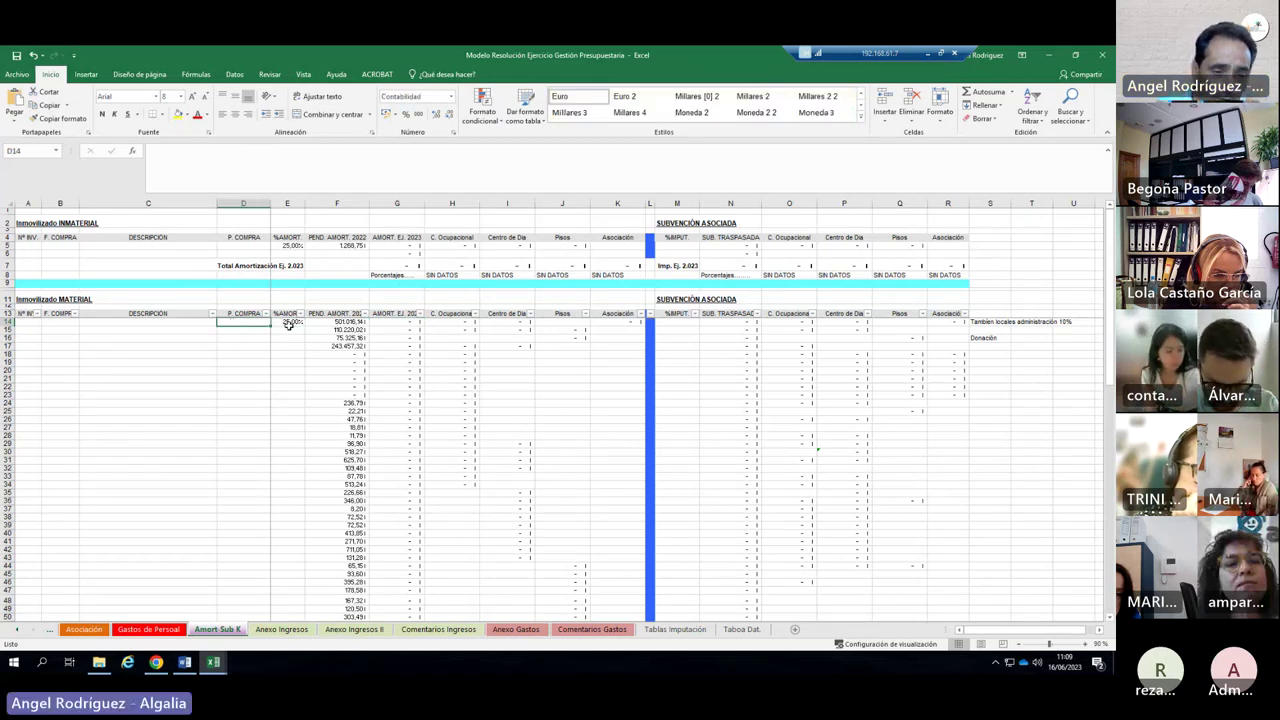
left_click(396, 321)
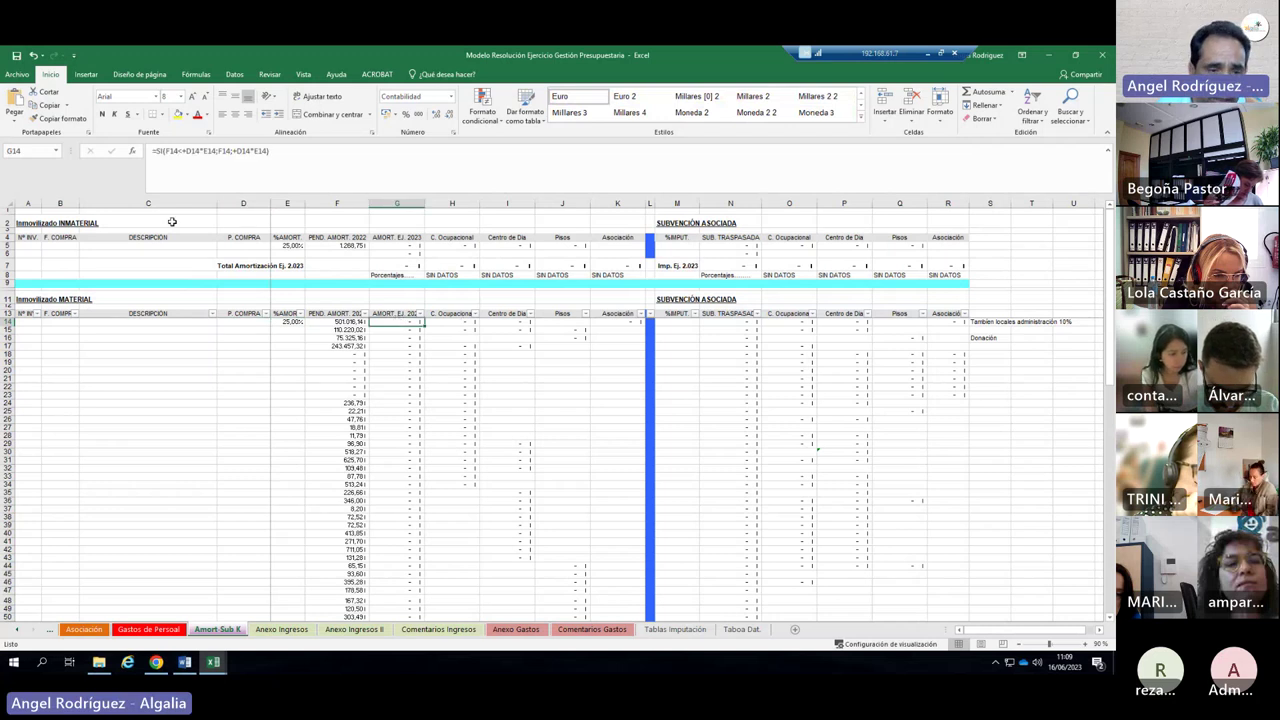
left_click(289, 321)
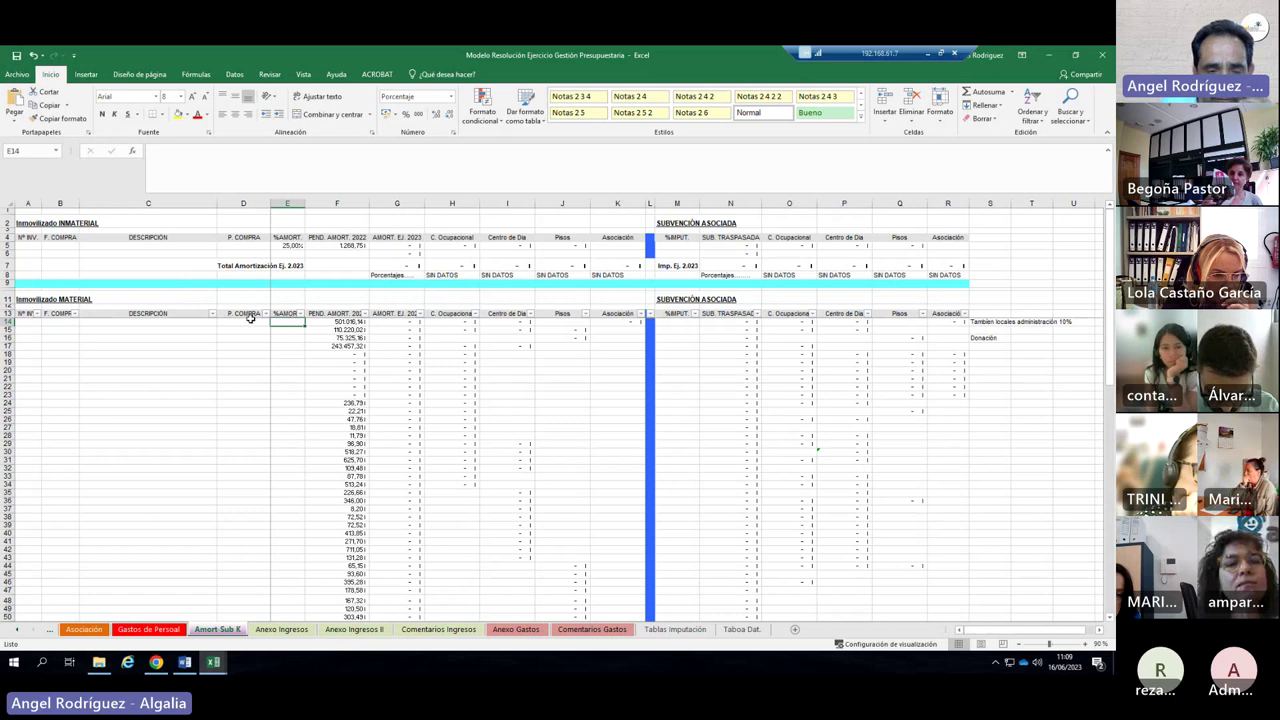
Examine how the 2023 amortisation in G14 feeds the transferred subsidy in N14 and its distribution among the service columns.
left_click(385, 322)
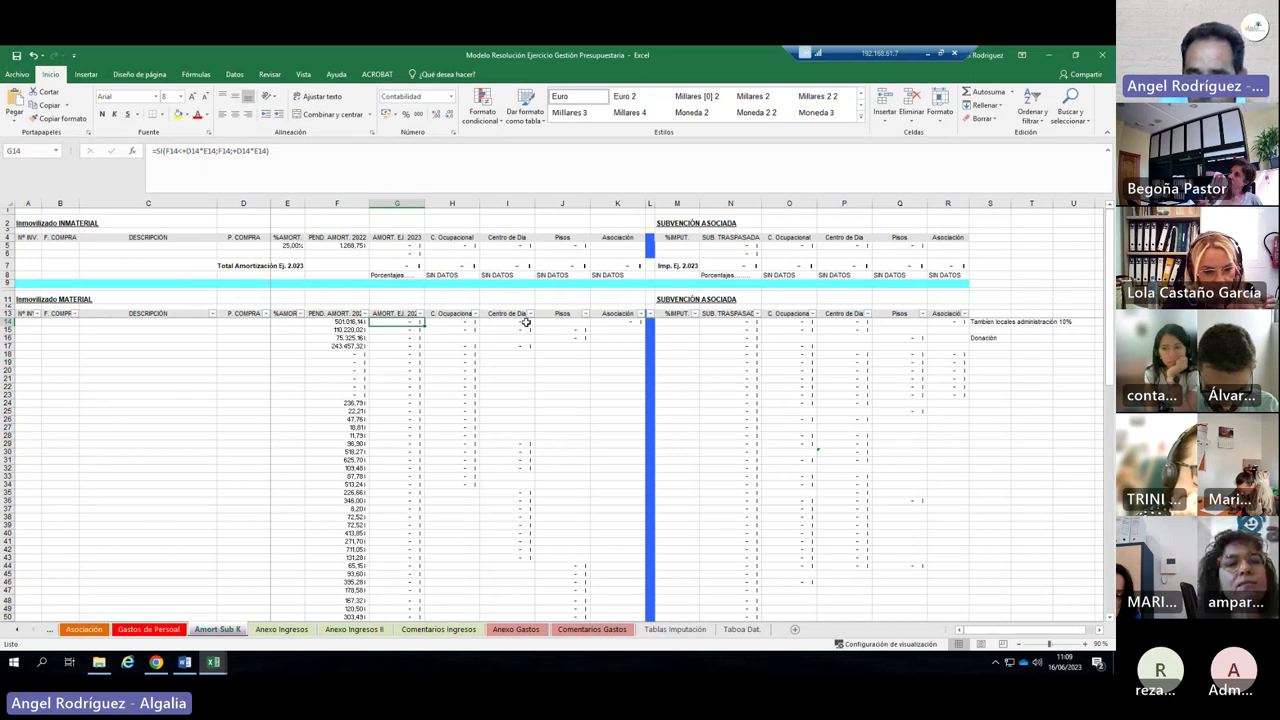
left_click(717, 321)
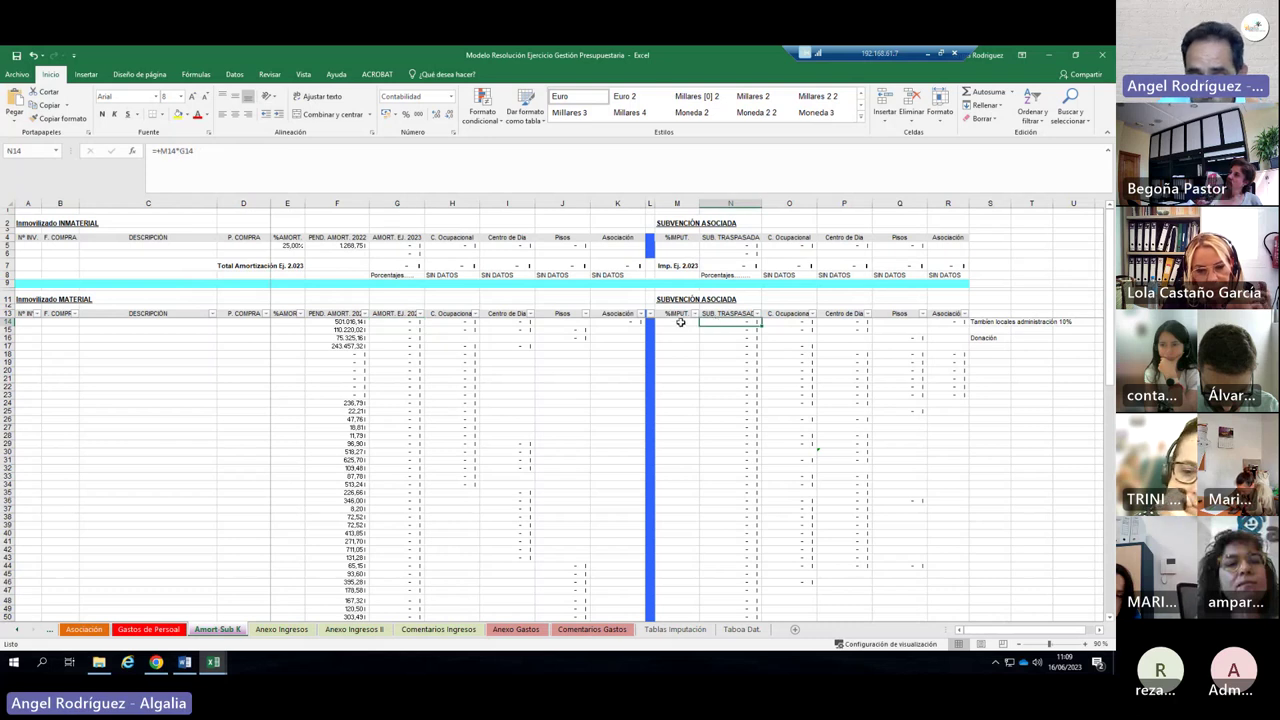
left_click(398, 320)
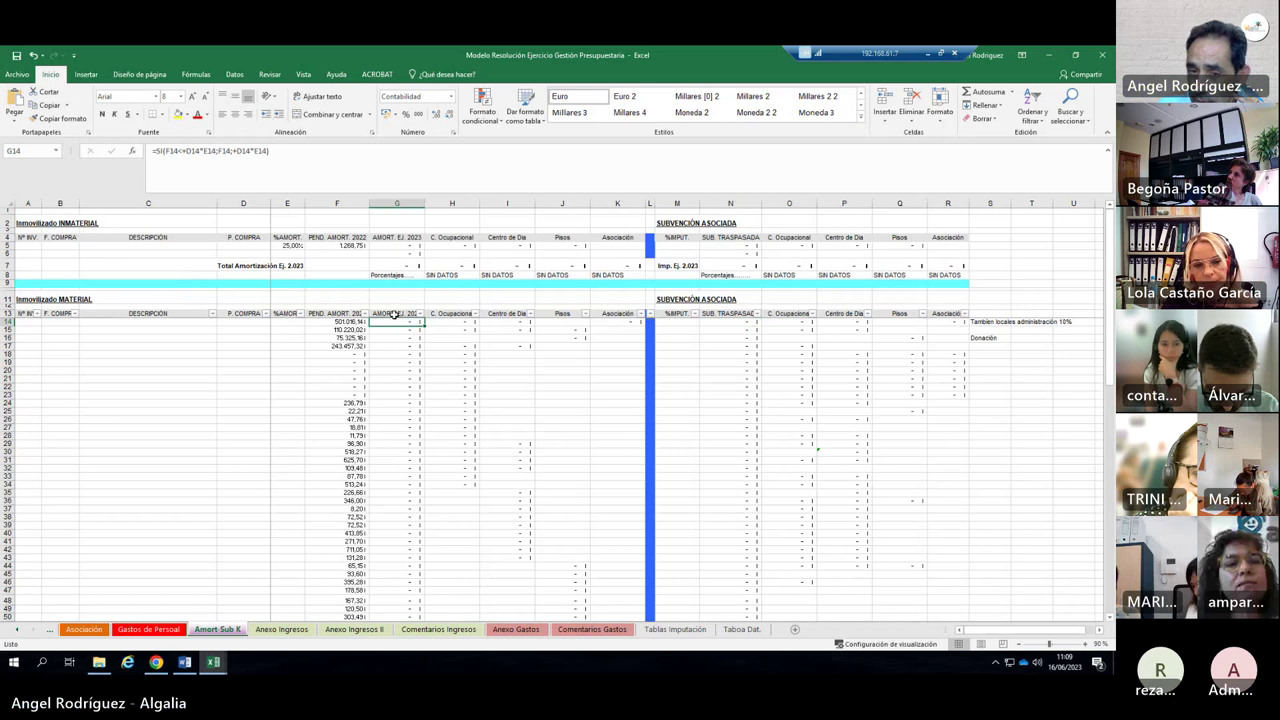
left_click(779, 321)
left_click(940, 329)
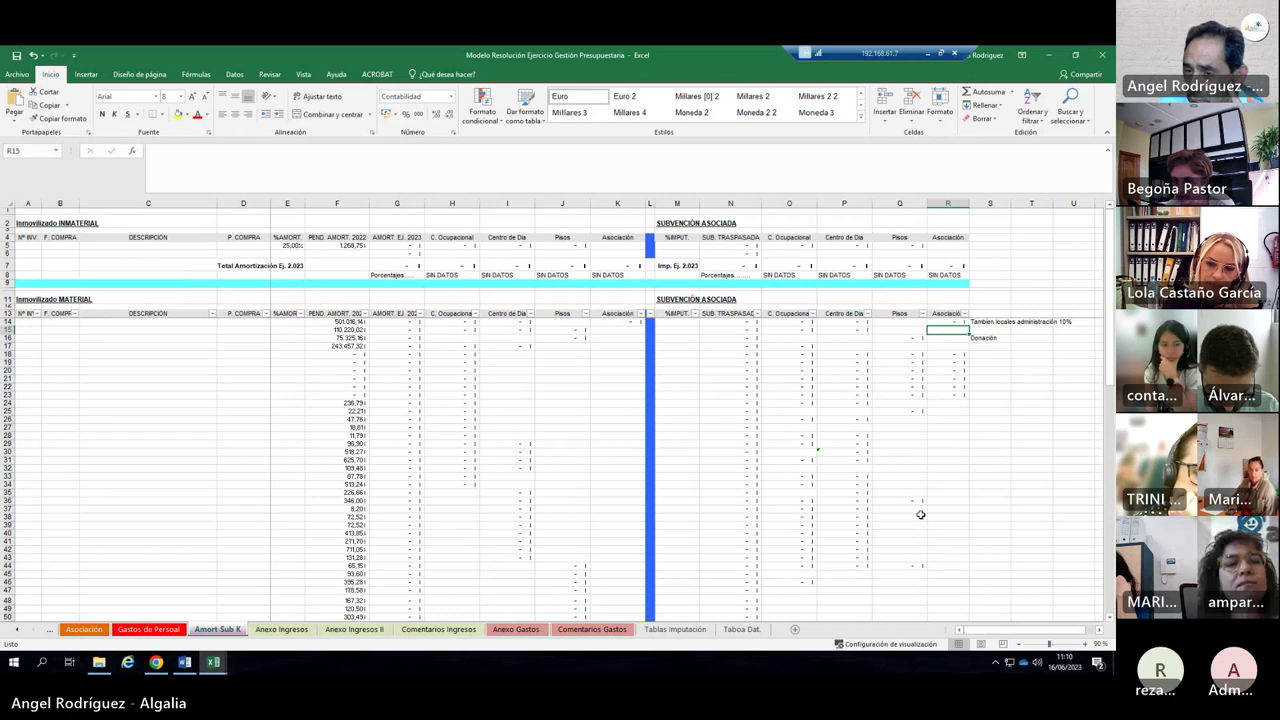
Set the zoom of the Amort-Sub K sheet to 110%.
left_click(955, 483)
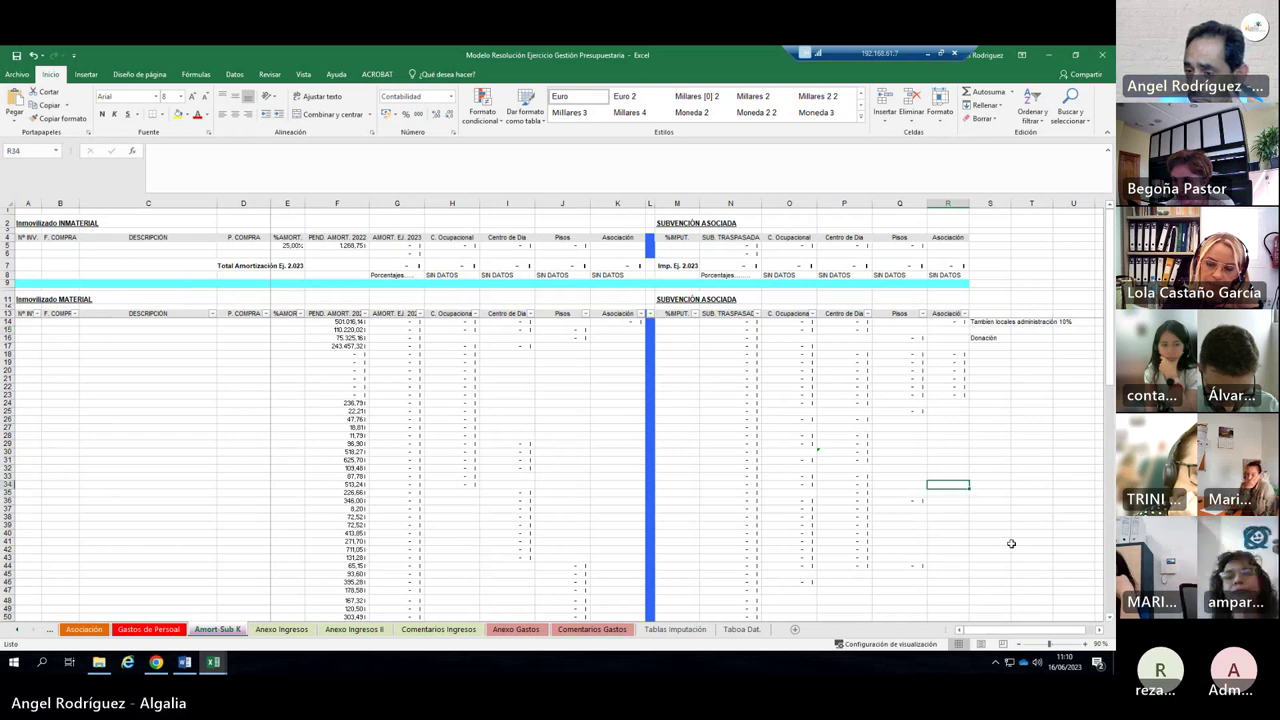
left_click(1090, 644)
left_click(1090, 644)
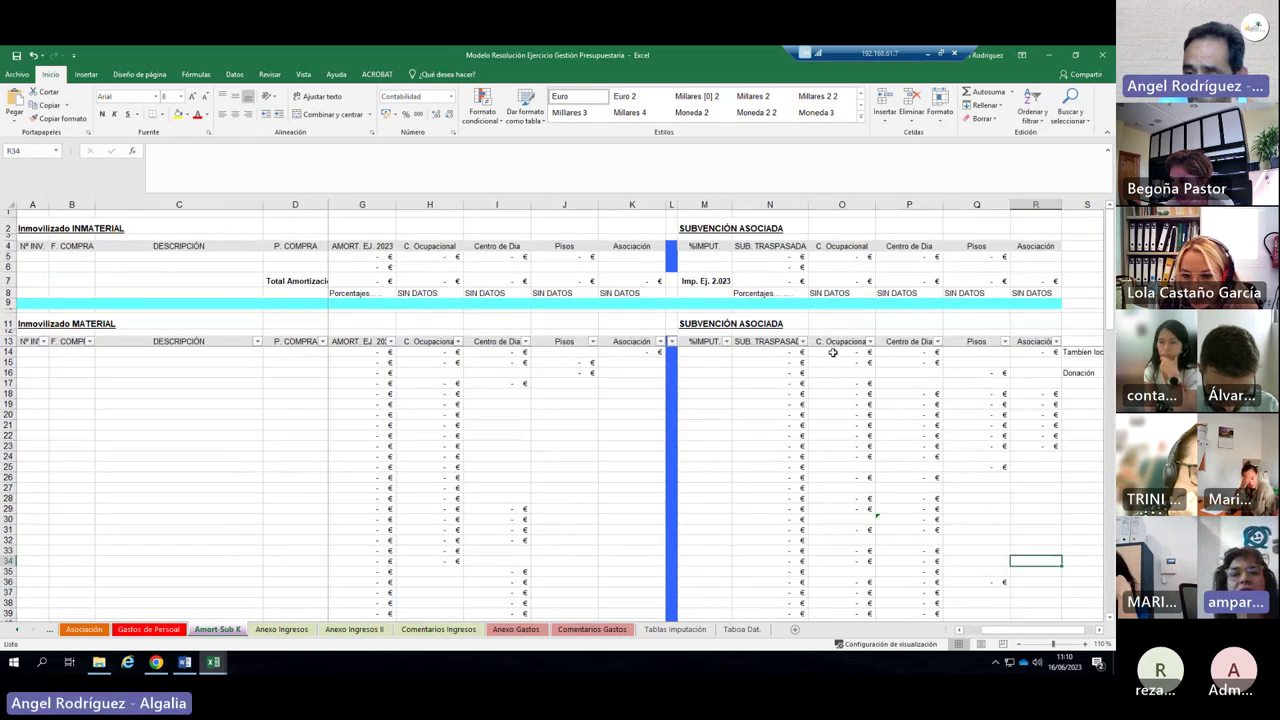
Switch to the Word case document on amortisations and capital subsidies and examine its introduction and amortisation percentages by asset type.
left_click(185, 661)
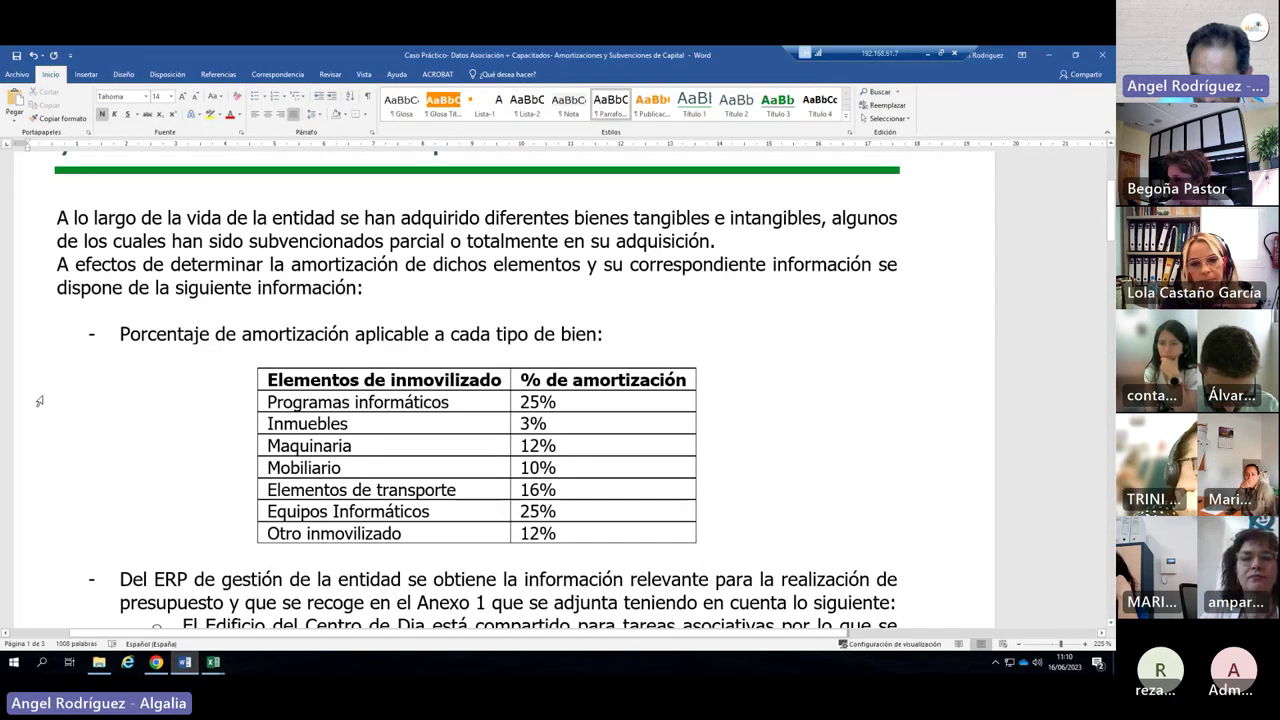
scroll(39, 388, "up", 4)
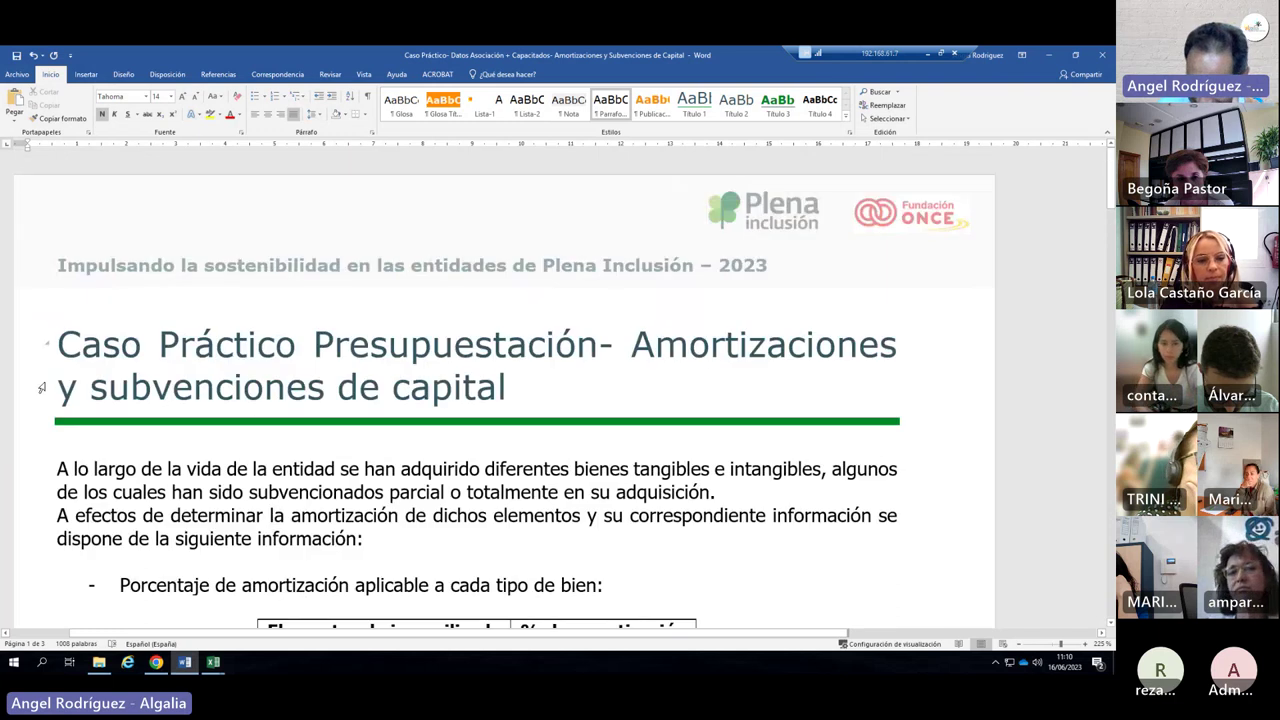
scroll(42, 388, "down", 3)
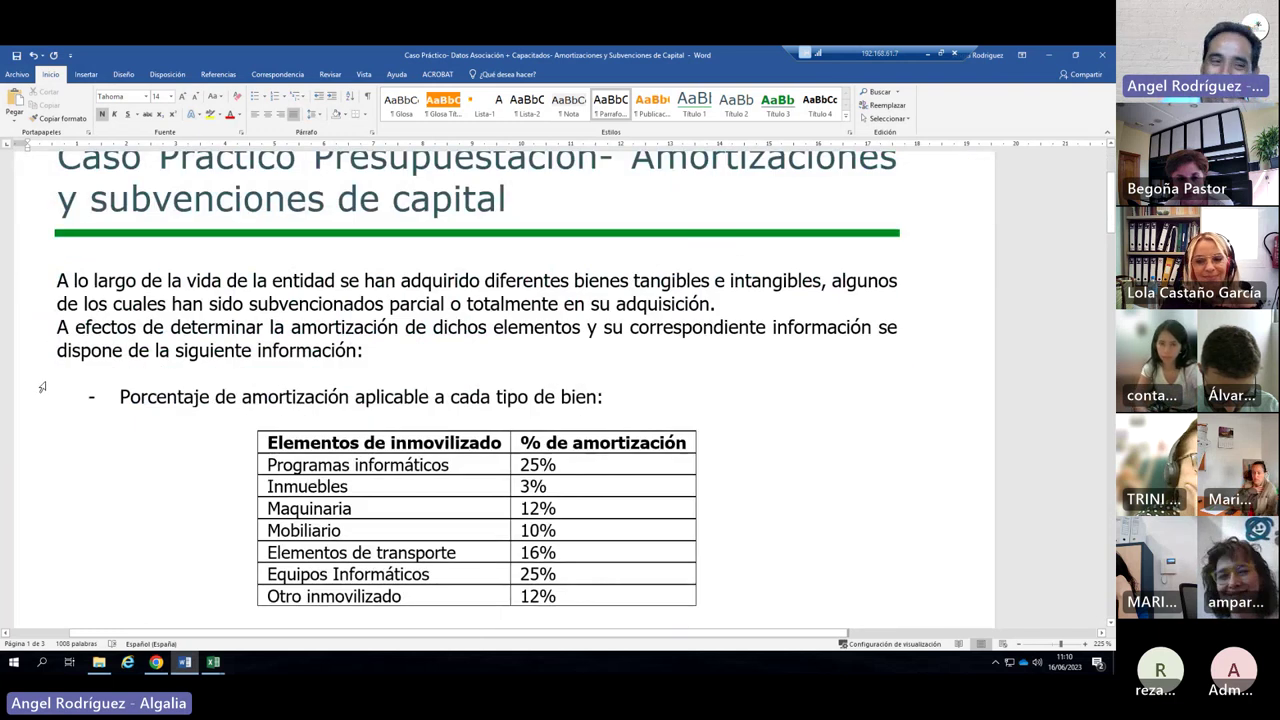
Read the allocation rules for shared assets in the case document, then check the user-based percentages on the Tablas Imputación sheet of the Excel budget model.
scroll(163, 366, "down", 1)
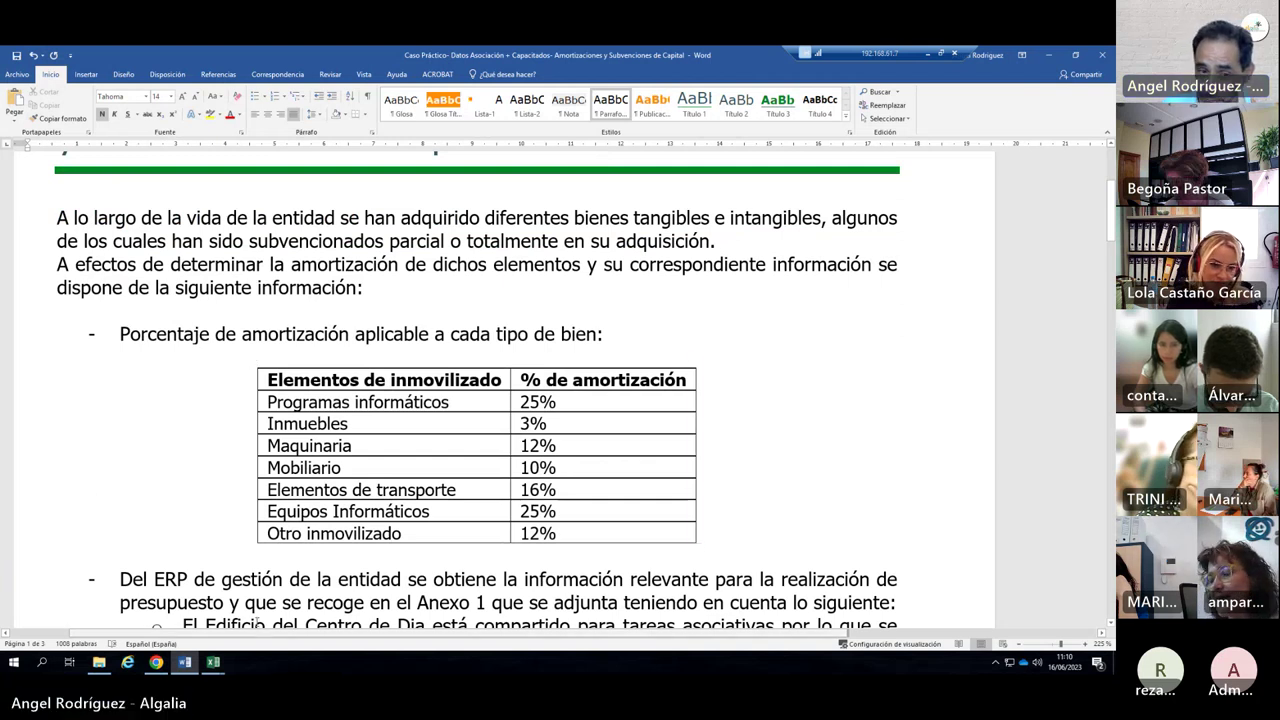
scroll(172, 593, "down", 5)
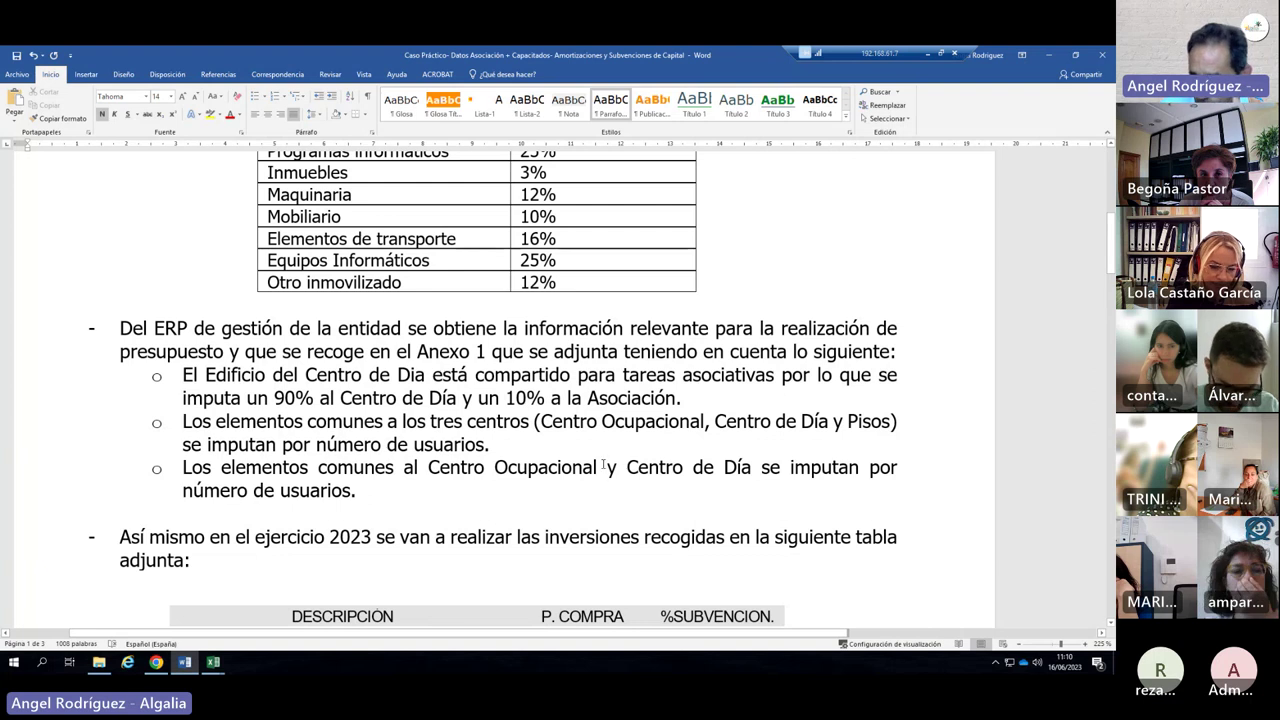
left_click(214, 663)
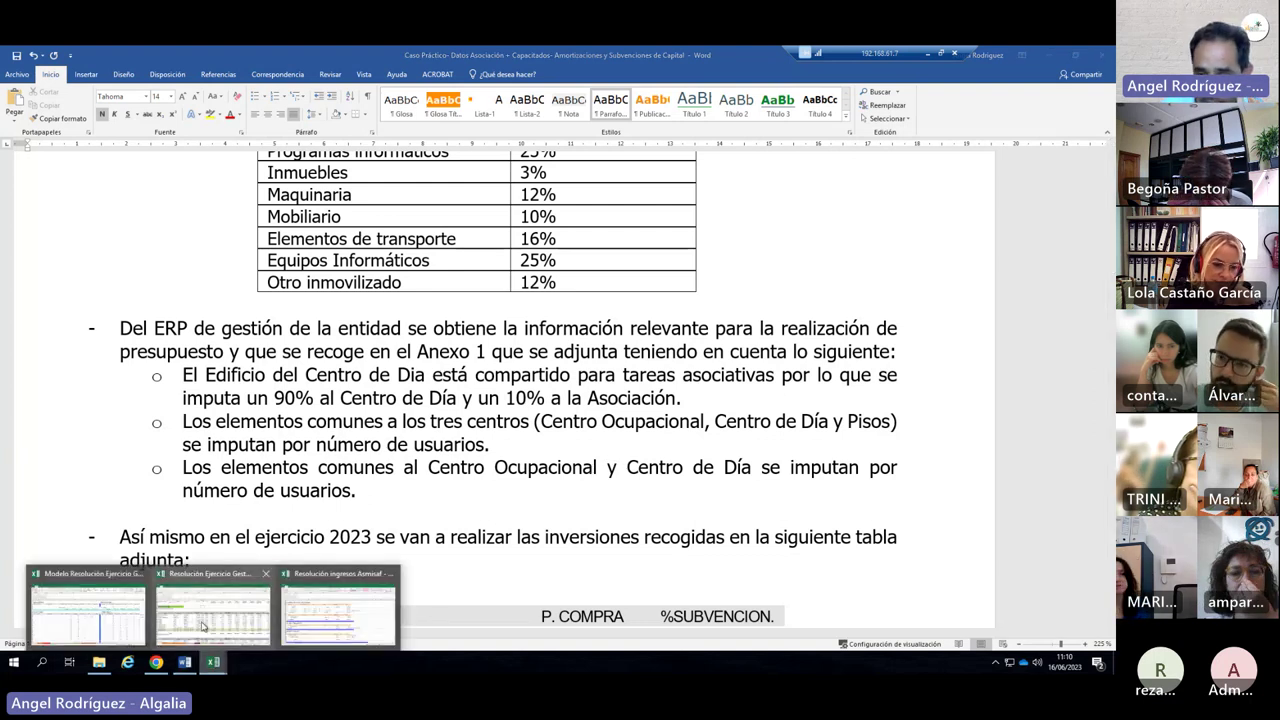
left_click(203, 627)
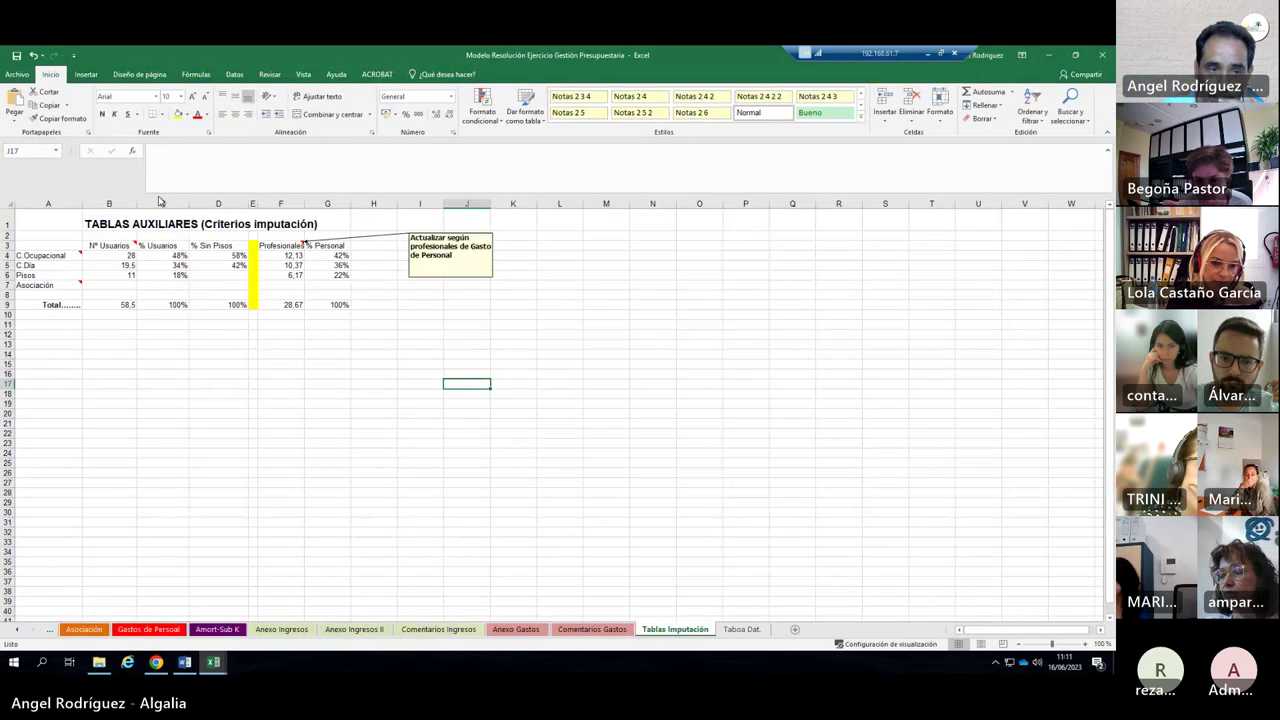
left_click_drag(145, 256, 152, 282)
left_click_drag(220, 256, 220, 275)
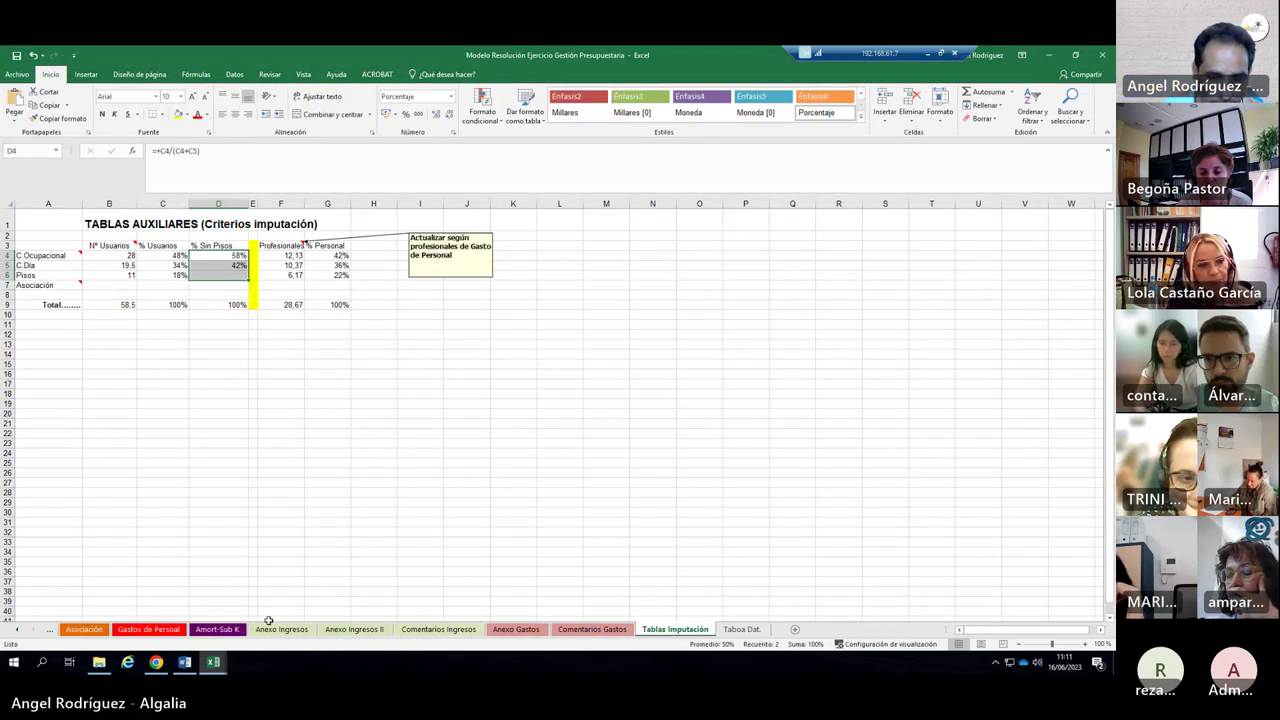
Return to the Word case document and examine the table of 2023 investments with their purchase prices, subsidy percentages and months.
left_click(184, 662)
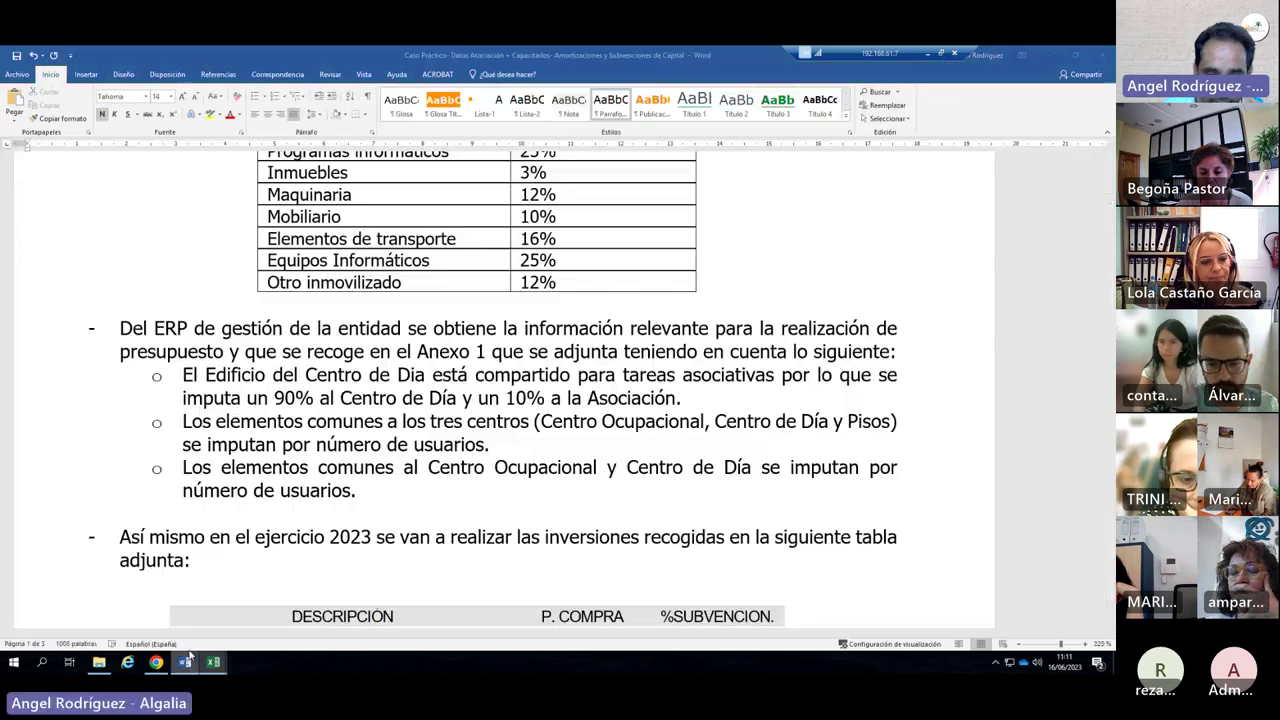
scroll(127, 378, "down", 5)
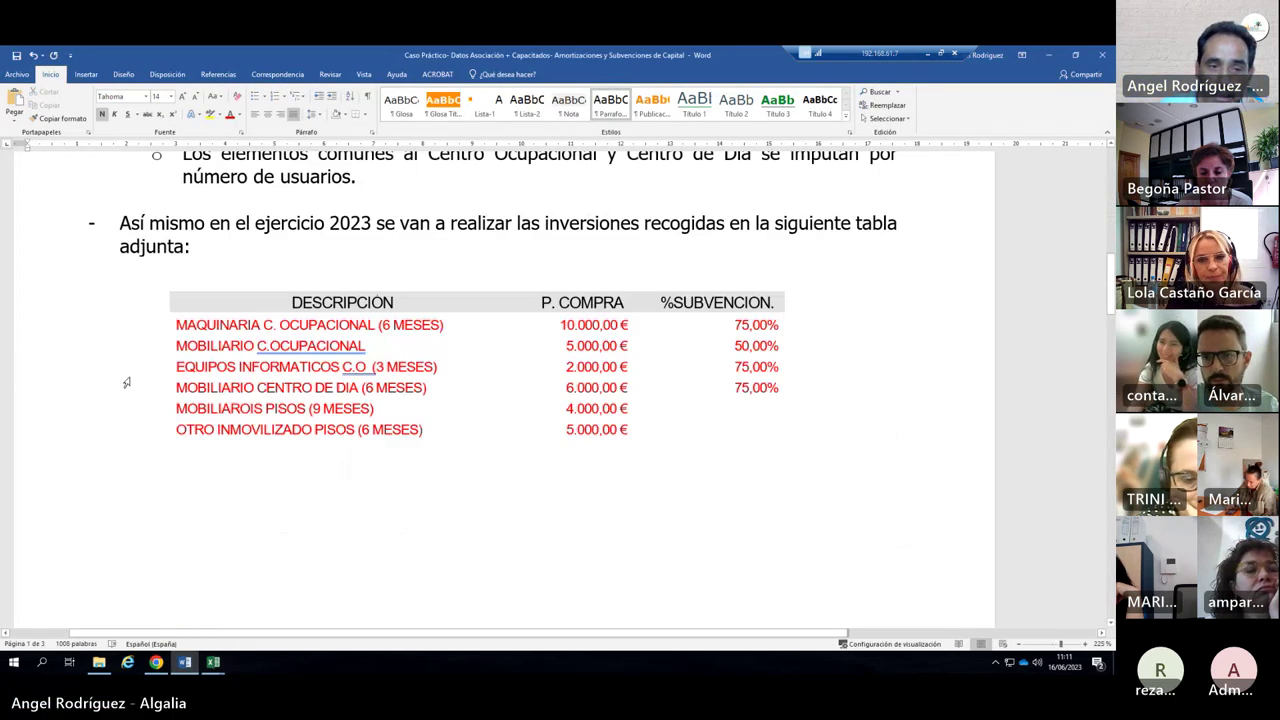
scroll(99, 291, "up", 2)
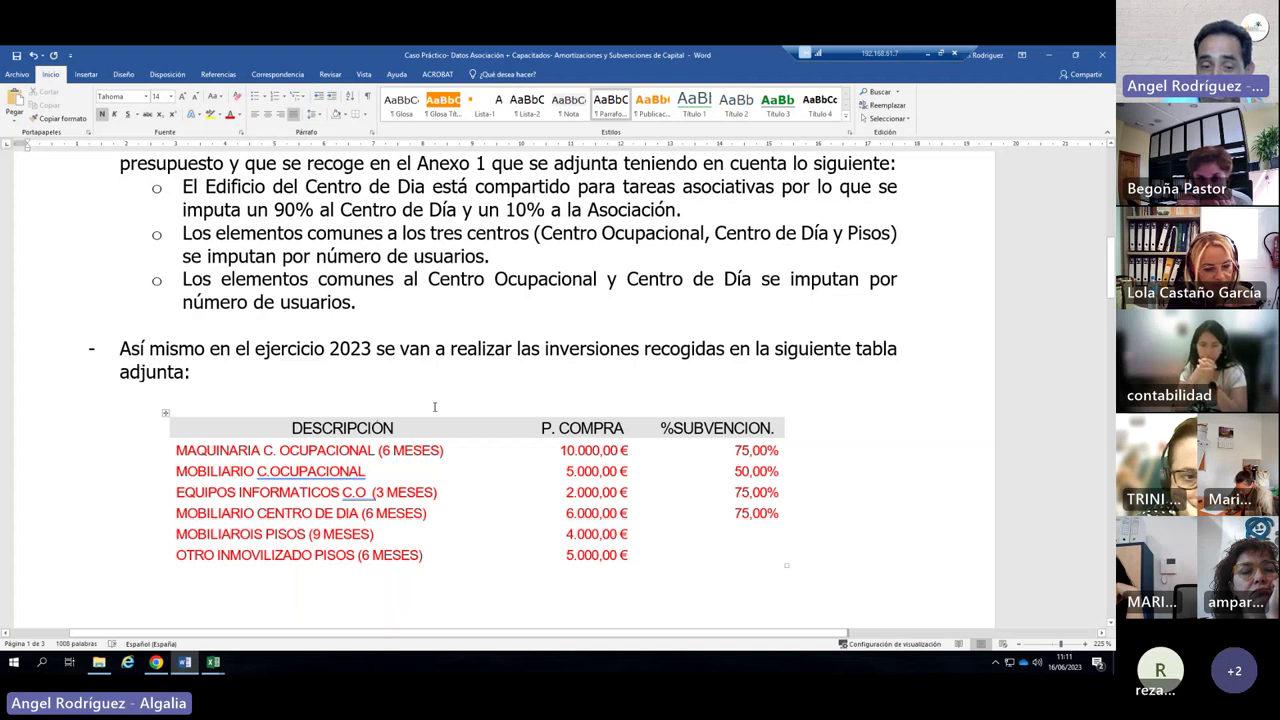
scroll(434, 406, "down", 3)
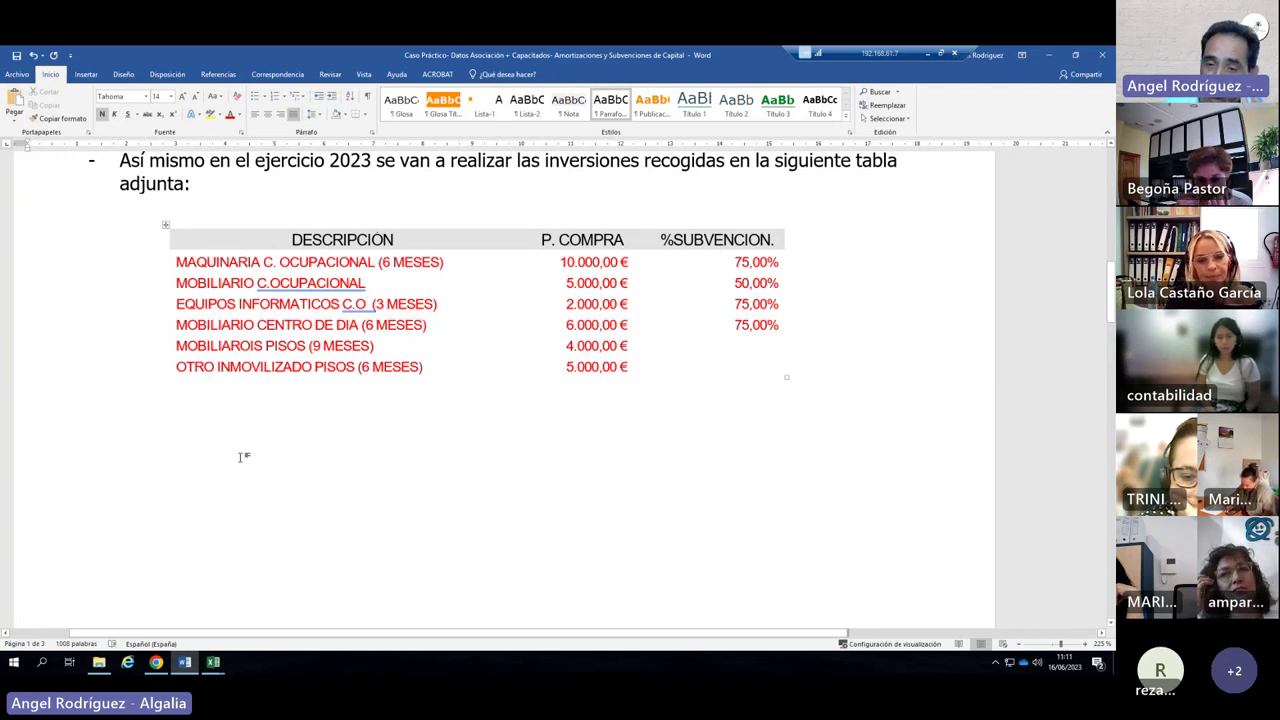
scroll(238, 453, "down", 2)
scroll(238, 452, "up", 2)
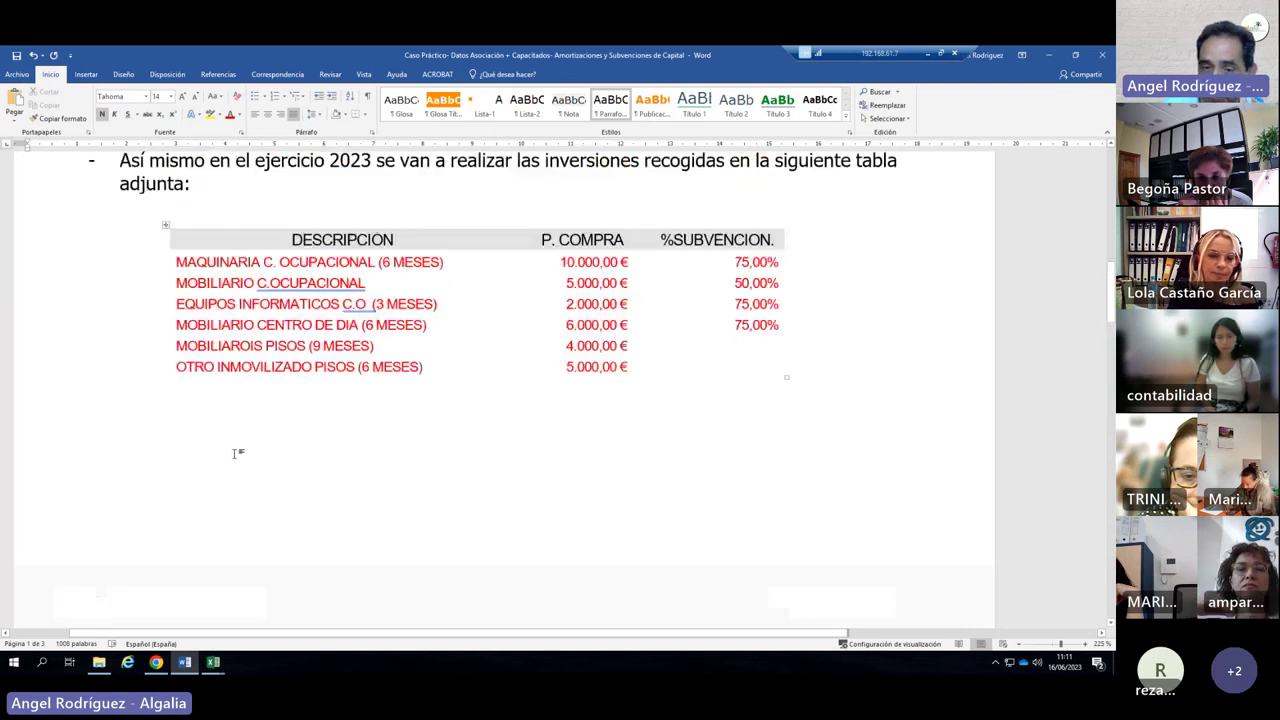